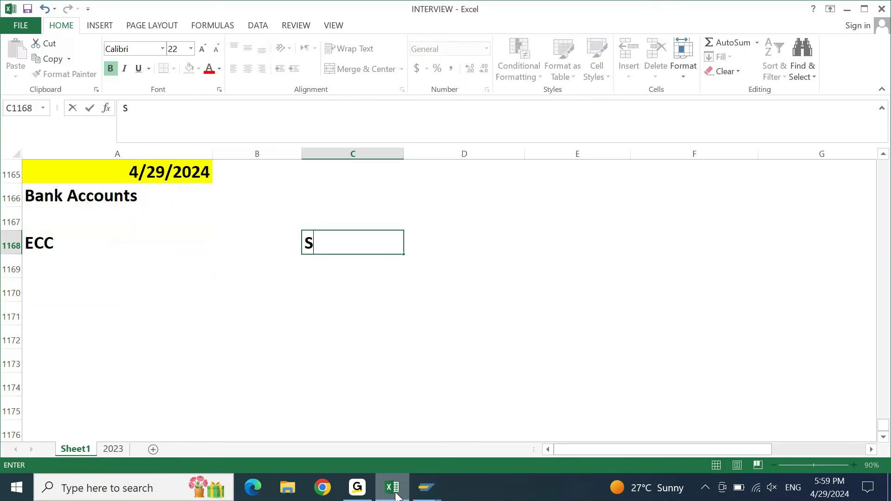
Step: Commit the S4HANA heading and enter 'Cash Accounts' in the row below ECC
{"action": "key", "text": "Return"}
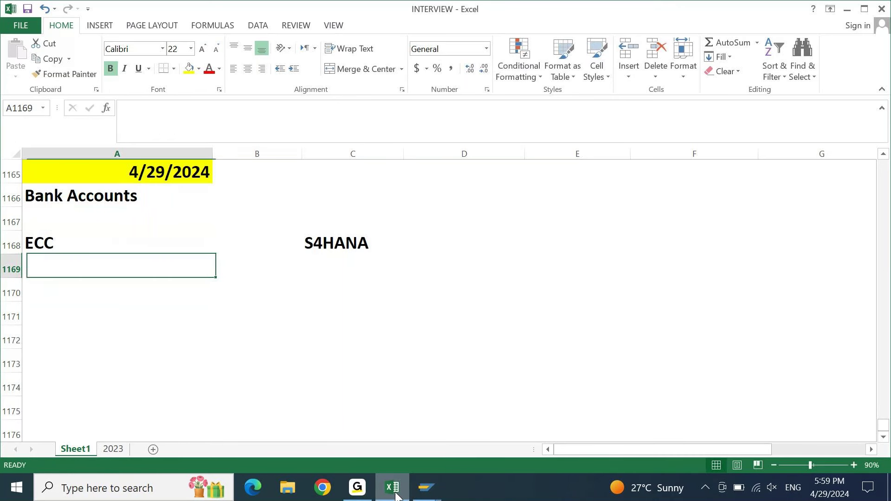
{"action": "key", "text": "Up"}
{"action": "key", "text": "Down"}
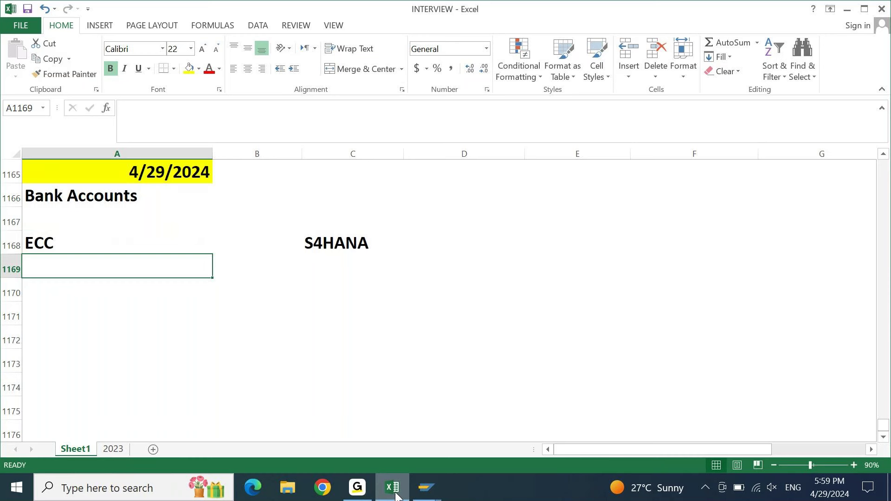
{"action": "type", "text": "Cash Accounts"}
{"action": "key", "text": "Return"}
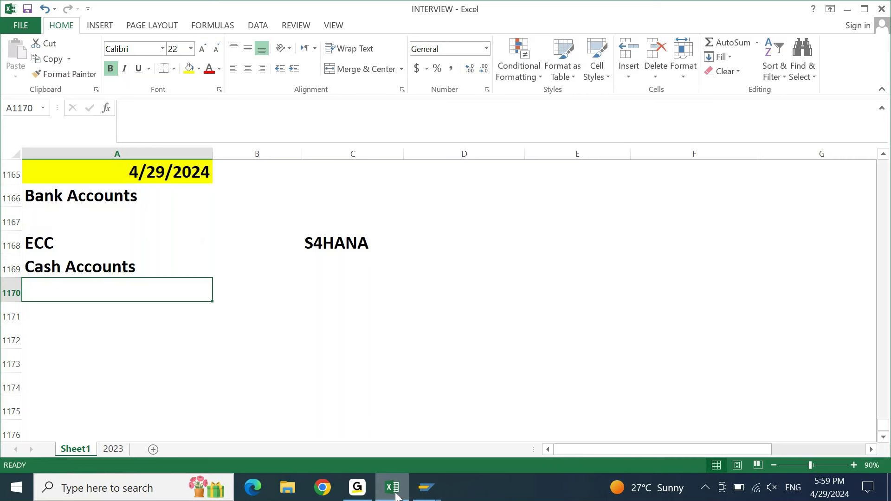
Step: Change the 'Cash Accounts' label to 'Cash G/L's'
{"action": "key", "text": "Up"}
{"action": "key", "text": "F2"}
{"action": "key", "text": "ctrl+shift+Left"}
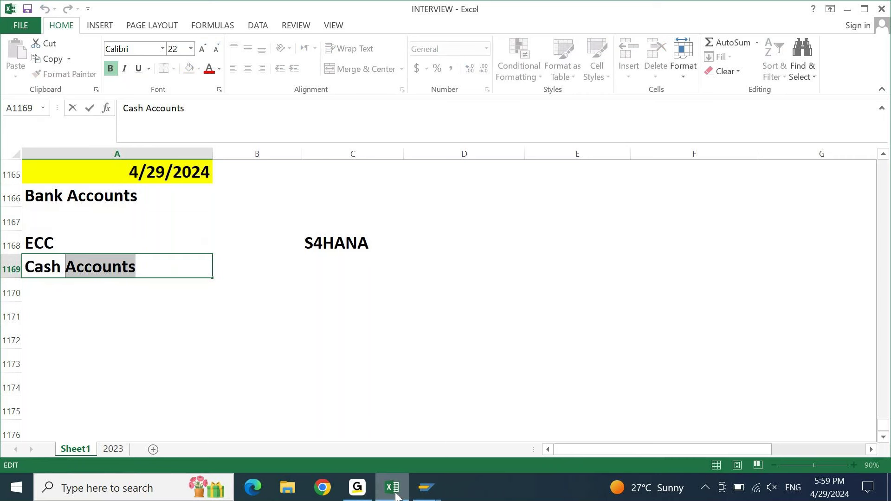
{"action": "type", "text": "GL"}
{"action": "key", "text": "BackSpace"}
{"action": "type", "text": "/"}
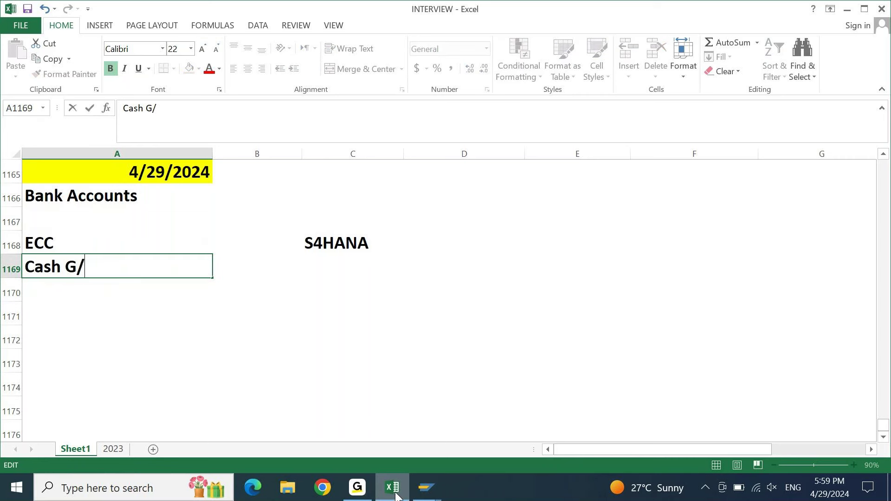
{"action": "type", "text": "L's"}
{"action": "key", "text": "Return"}
Step: Add 'Bank G/L's' beneath 'Cash G/L's'
{"action": "type", "text": "Bank G"}
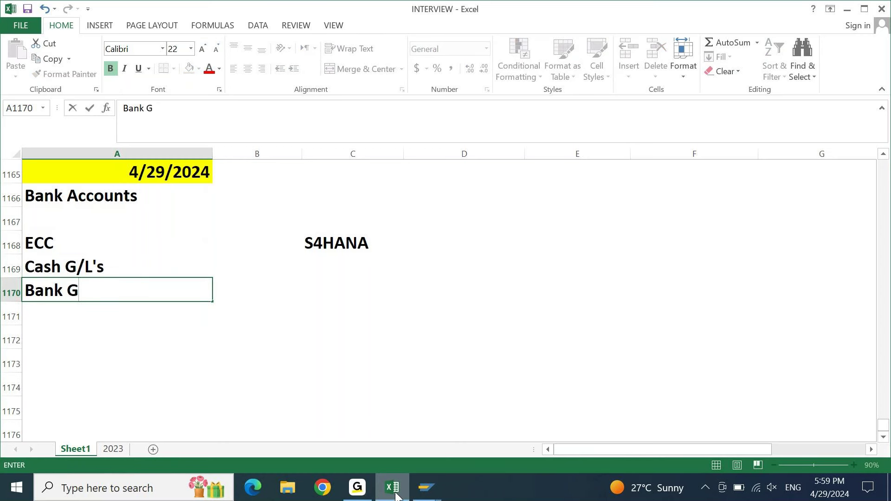
{"action": "type", "text": "/L's"}
{"action": "key", "text": "Return"}
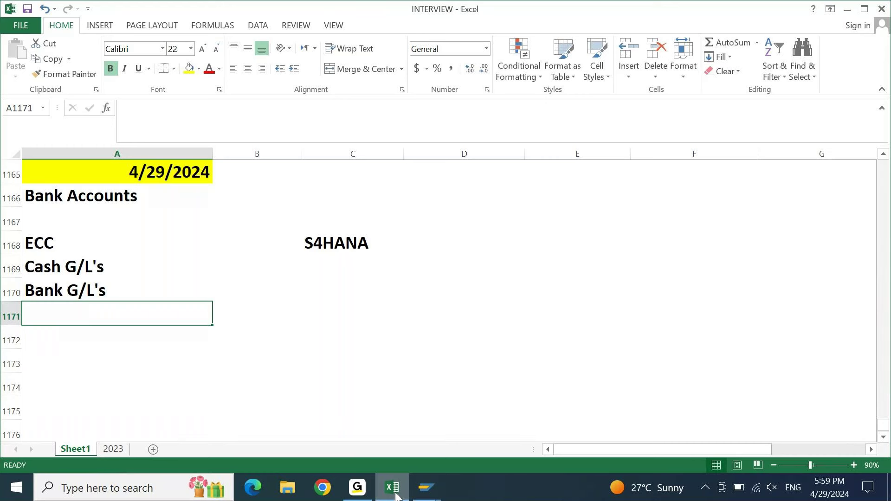
{"action": "key", "text": "Up"}
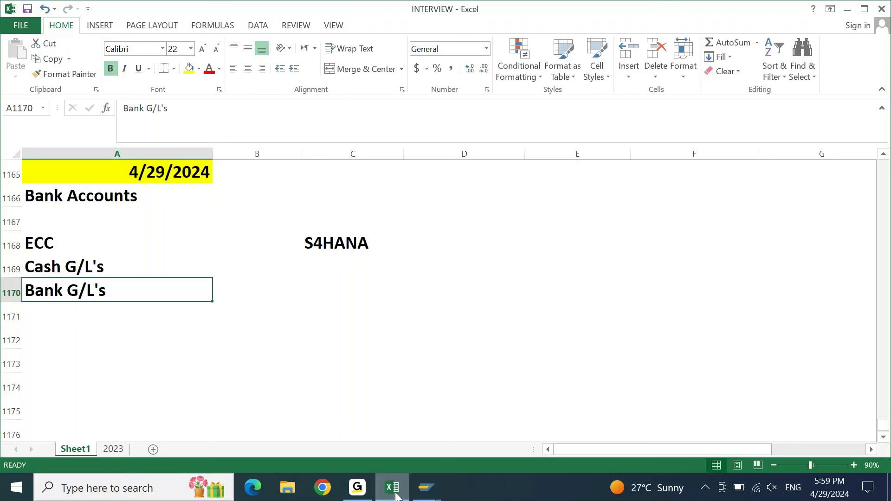
Step: Rename the S4HANA heading to 'S4HANA 1909' and autofit column C
{"action": "key", "text": "Up"}
{"action": "key", "text": "Up"}
{"action": "key", "text": "Up"}
{"action": "key", "text": "Up"}
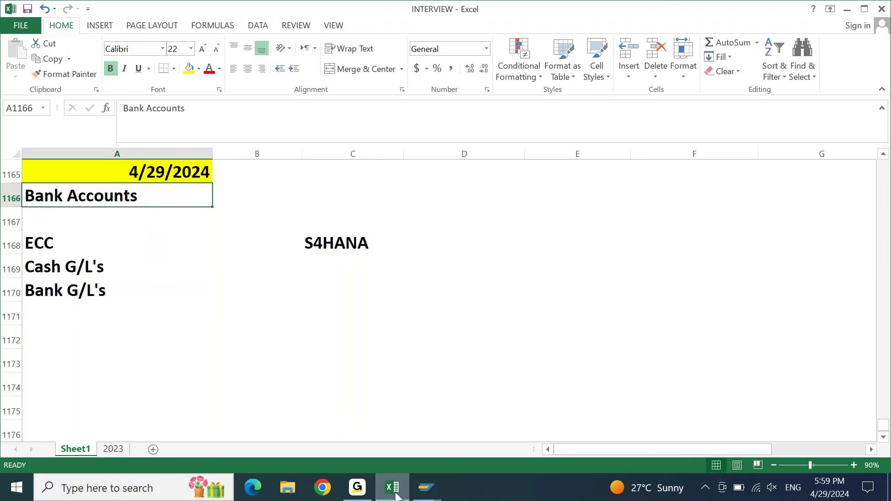
{"action": "key", "text": "Down"}
{"action": "key", "text": "Down"}
{"action": "key", "text": "Right"}
{"action": "key", "text": "Right"}
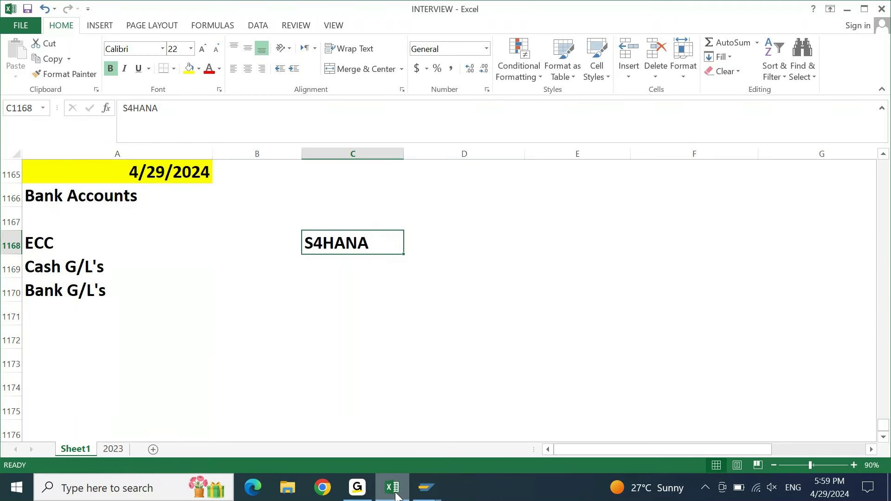
{"action": "key", "text": "F2"}
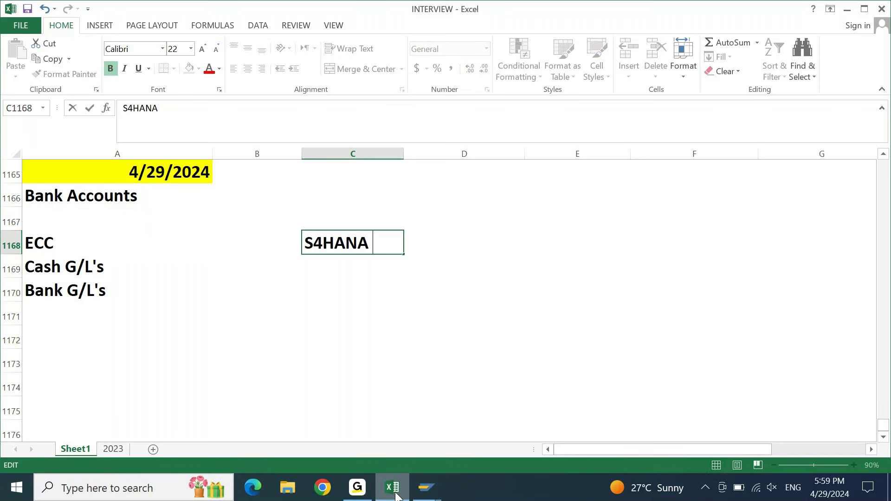
{"action": "type", "text": "1909"}
{"action": "key", "text": "Return"}
{"action": "key", "text": "Up"}
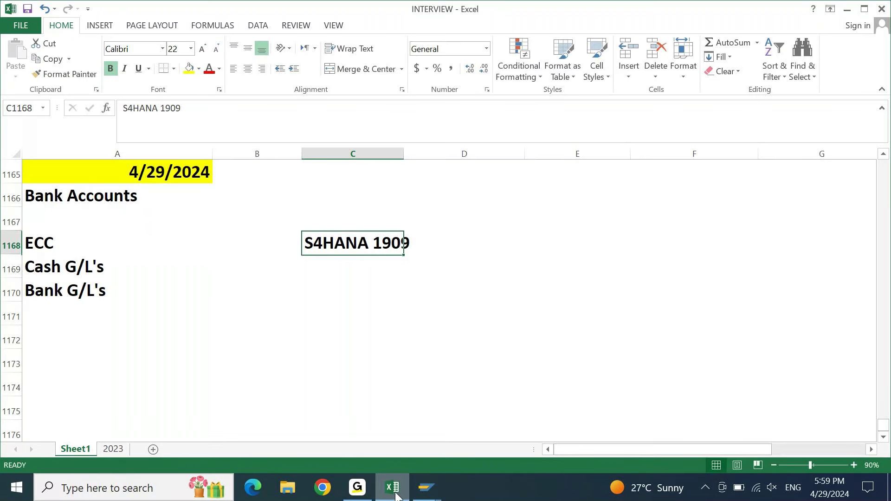
{"action": "key", "text": "alt+h"}
{"action": "key", "text": "o"}
{"action": "key", "text": "i"}
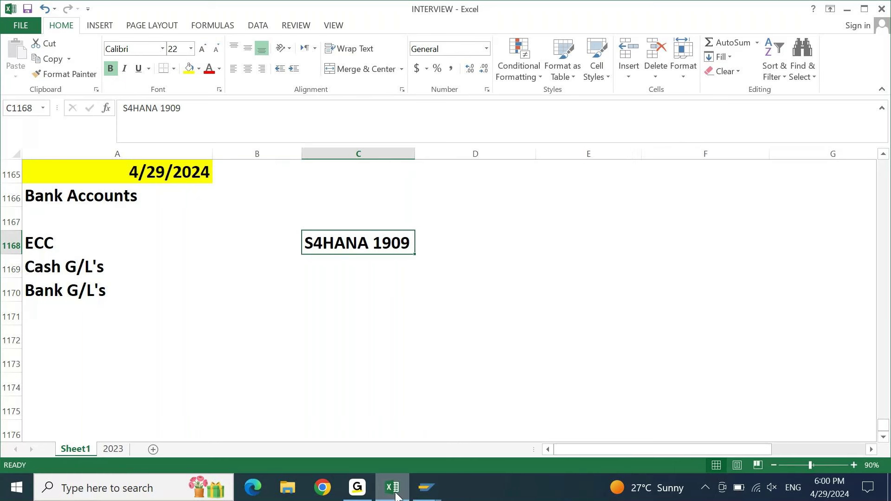
Step: Add an 'S4HANA 2020' heading in column E and autofit that column
{"action": "key", "text": "Right"}
{"action": "key", "text": "Right"}
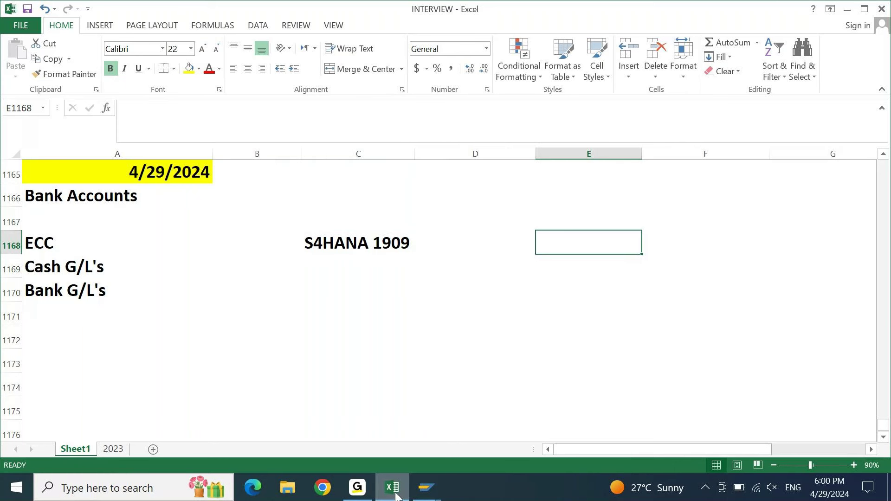
{"action": "type", "text": "S3H"}
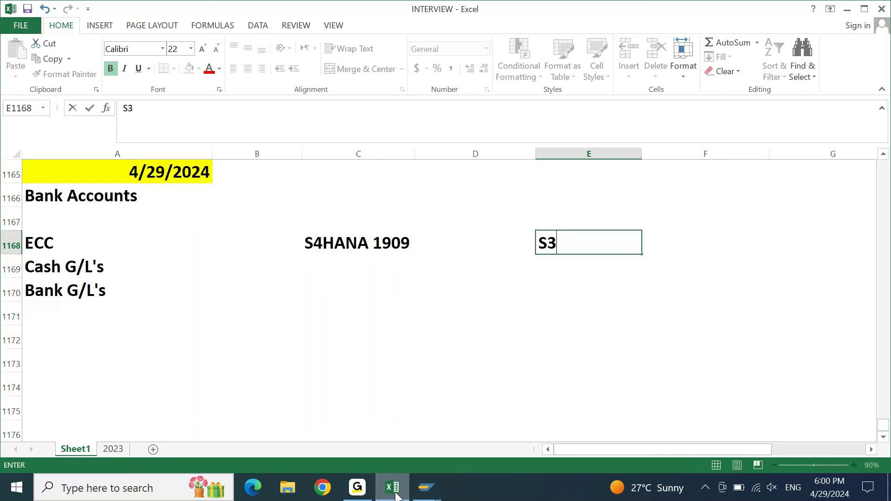
{"action": "key", "text": "BackSpace"}
{"action": "key", "text": "BackSpace"}
{"action": "type", "text": "4HANA 2022"}
{"action": "key", "text": "Return"}
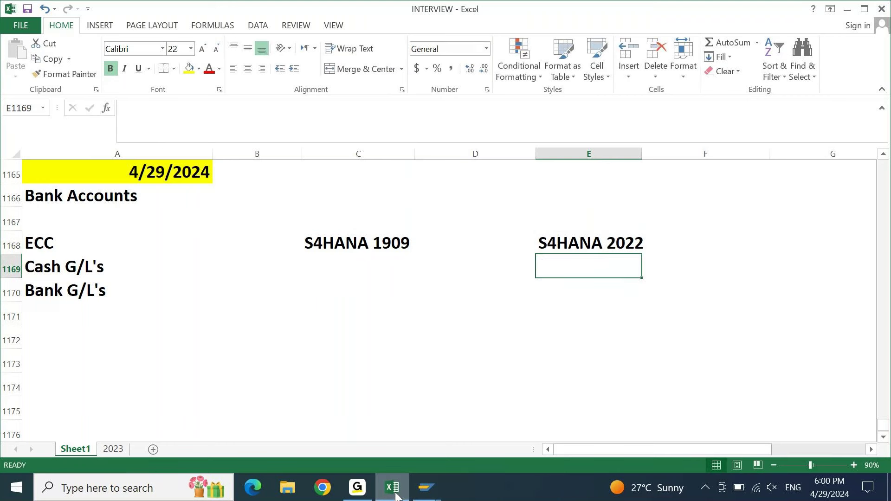
{"action": "key", "text": "Up"}
{"action": "key", "text": "F2"}
{"action": "key", "text": "BackSpace"}
{"action": "type", "text": "0"}
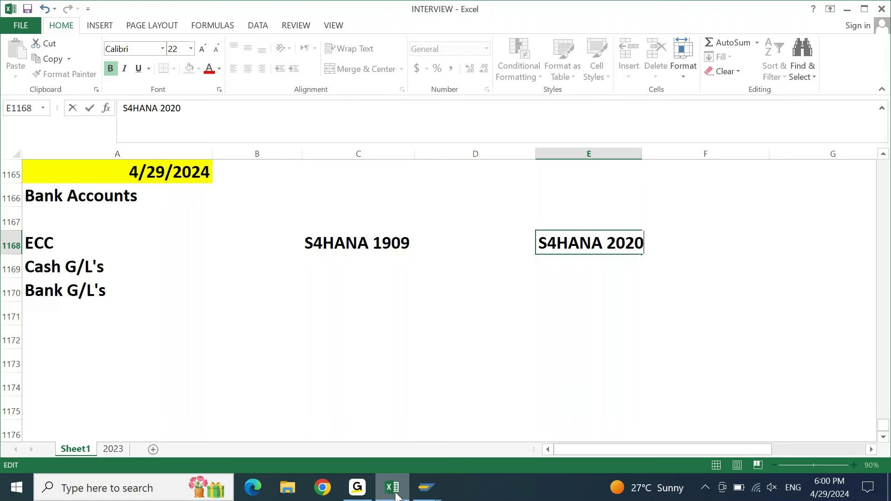
{"action": "key", "text": "Return"}
{"action": "key", "text": "Up"}
{"action": "key", "text": "alt+h"}
{"action": "key", "text": "o"}
{"action": "key", "text": "i"}
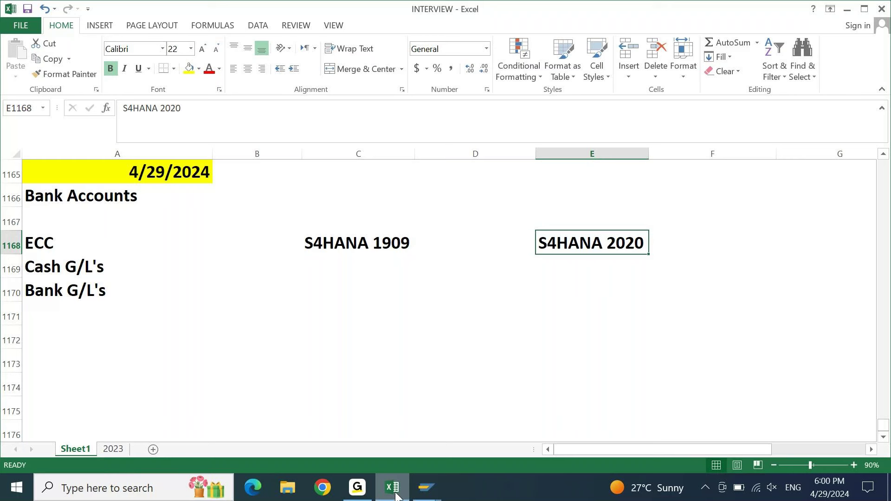
Step: Copy the Cash G/L's and Bank G/L's labels from column A
{"action": "key", "text": "Down"}
{"action": "key", "text": "Left"}
{"action": "key", "text": "Down"}
{"action": "key", "text": "Left"}
{"action": "key", "text": "Left"}
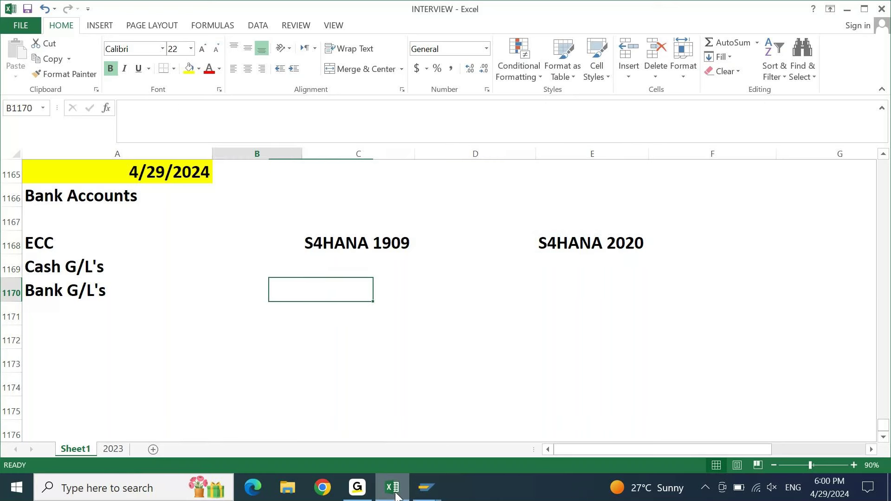
{"action": "key", "text": "Left"}
{"action": "key", "text": "Up"}
{"action": "key", "text": "shift+Down"}
{"action": "key", "text": "ctrl+c"}
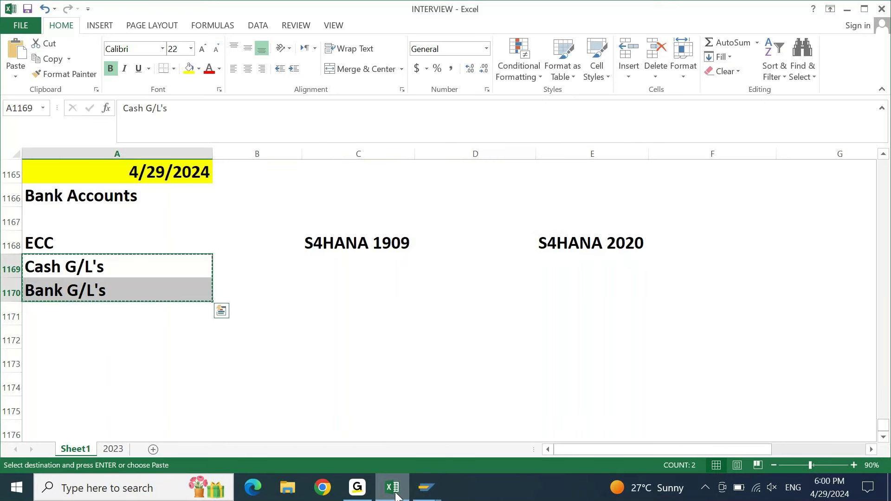
Step: Paste the G/L labels under both S4HANA 1909 and S4HANA 2020
{"action": "key", "text": "Right"}
{"action": "key", "text": "Right"}
{"action": "key", "text": "ctrl+v"}
{"action": "key", "text": "Right"}
{"action": "key", "text": "Right"}
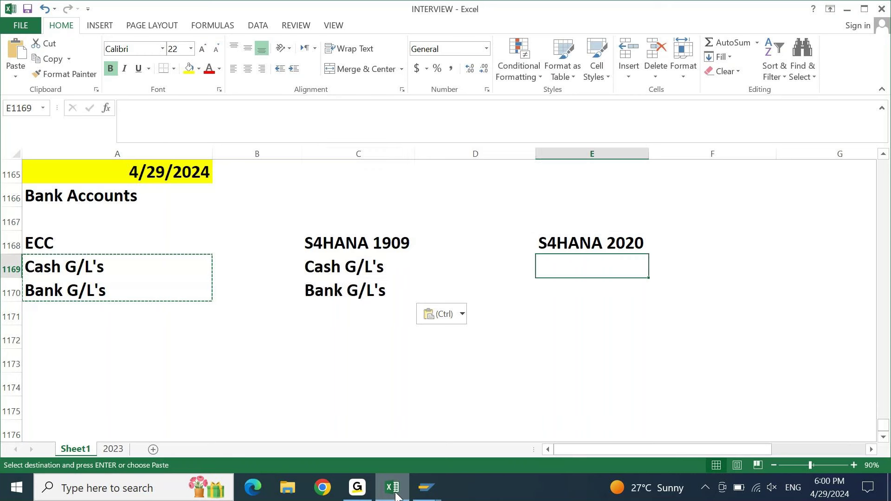
{"action": "key", "text": "ctrl+v"}
{"action": "key", "text": "Escape"}
{"action": "key", "text": "Left"}
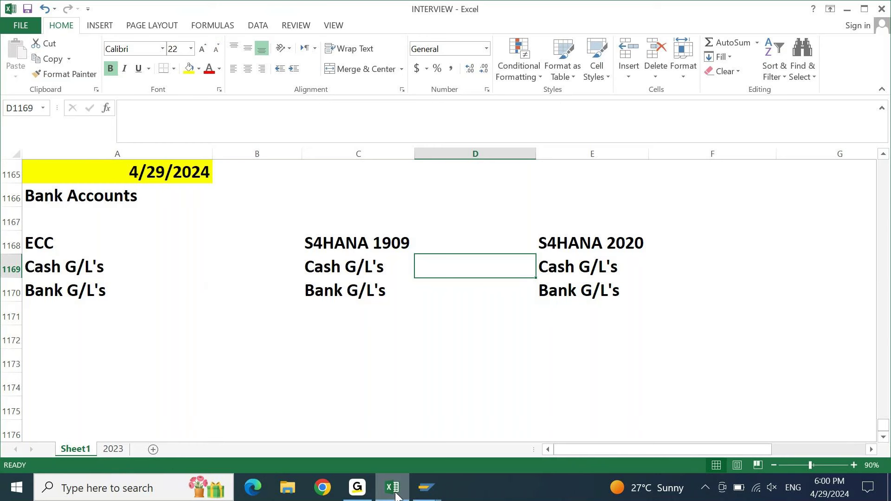
{"action": "key", "text": "Home"}
{"action": "key", "text": "Down"}
{"action": "key", "text": "Down"}
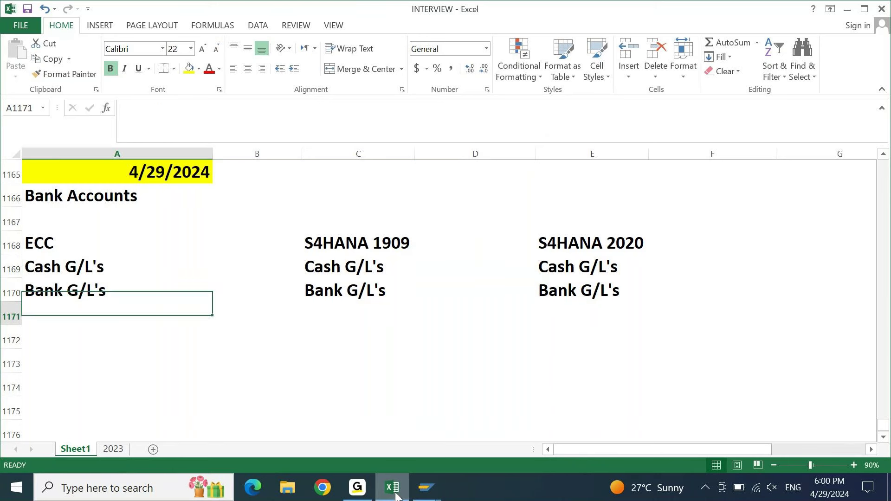
{"action": "key", "text": "Down"}
Step: Add a 'Balance Sheet' label under ECC and fill it orange
{"action": "type", "text": "Ba"}
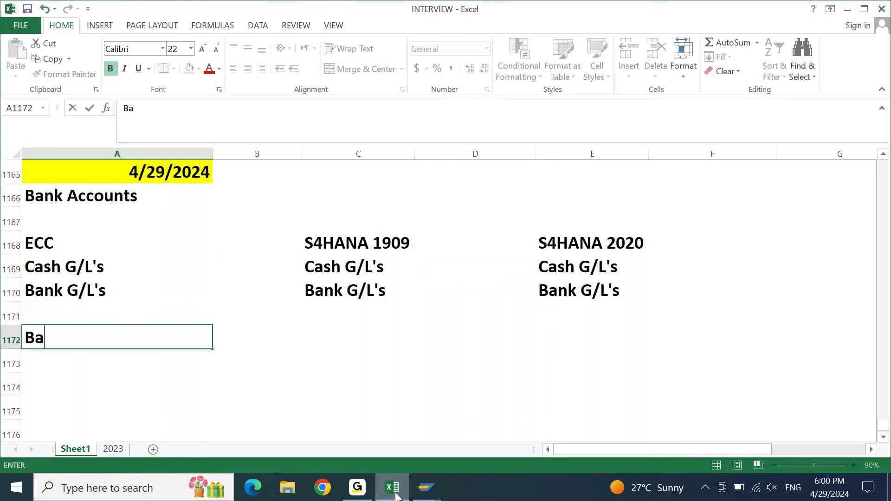
{"action": "type", "text": "lance Sheet"}
{"action": "key", "text": "Return"}
{"action": "key", "text": "Up"}
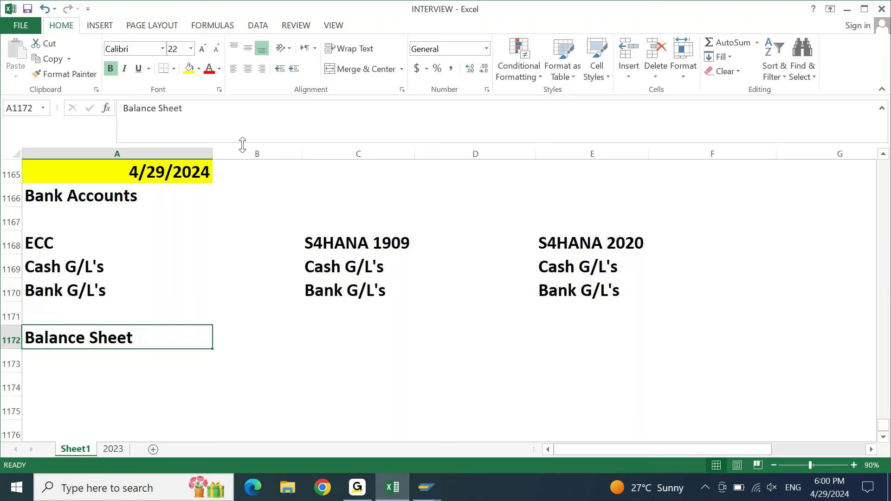
{"action": "left_click", "coordinate": [199, 69]}
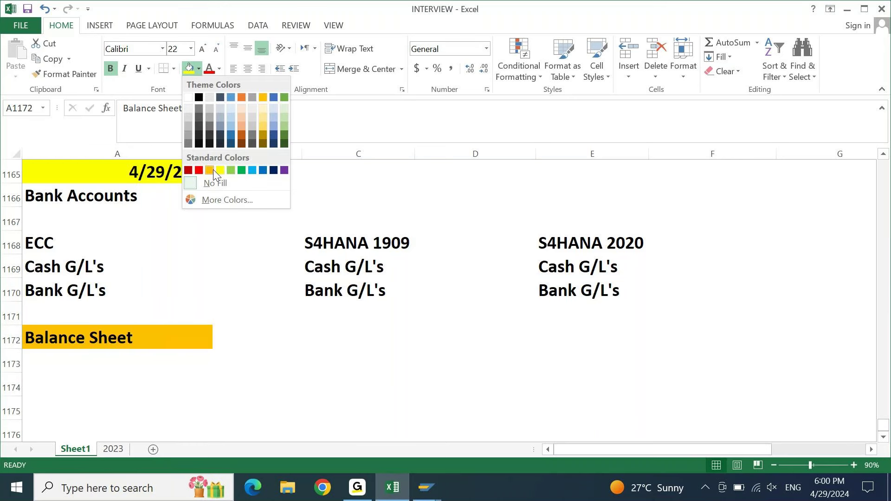
{"action": "left_click", "coordinate": [209, 170]}
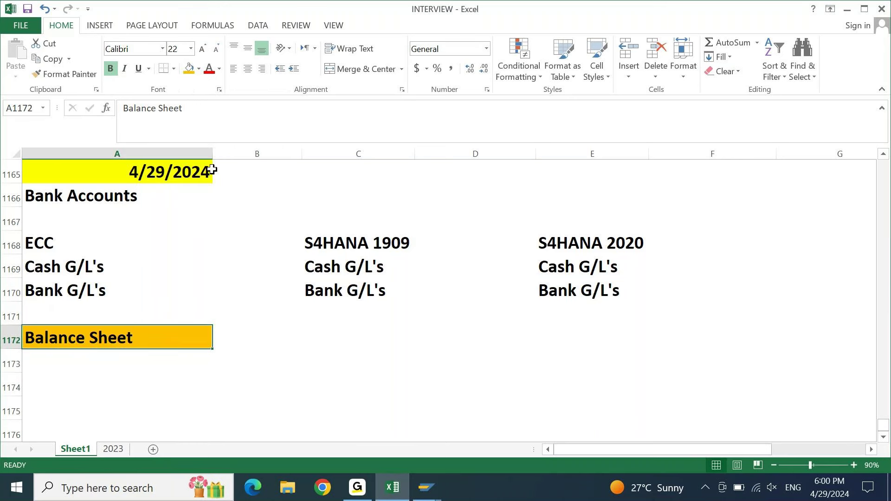
Step: Copy the orange Balance Sheet cell under S4HANA 1909 and into E1172
{"action": "key", "text": "Right"}
{"action": "key", "text": "Right"}
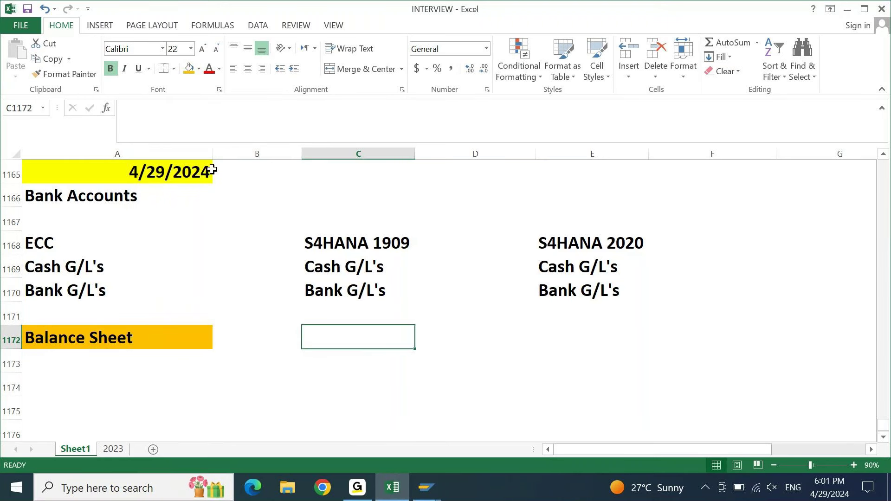
{"action": "key", "text": "Left"}
{"action": "key", "text": "Left"}
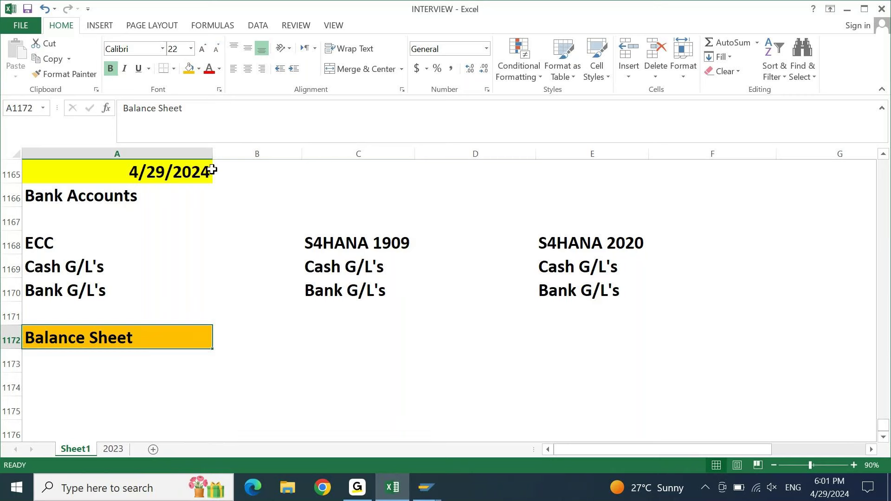
{"action": "key", "text": "ctrl+c"}
{"action": "key", "text": "Right"}
{"action": "key", "text": "Right"}
{"action": "key", "text": "Return"}
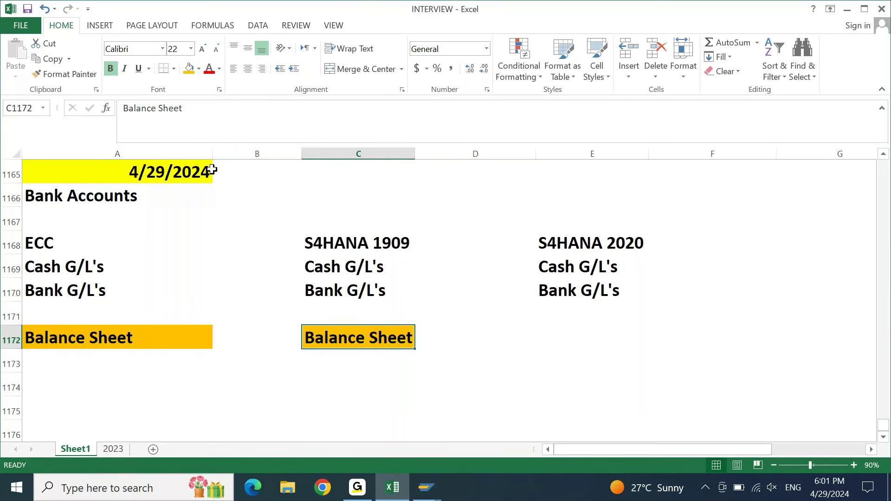
{"action": "key", "text": "Right"}
{"action": "key", "text": "Right"}
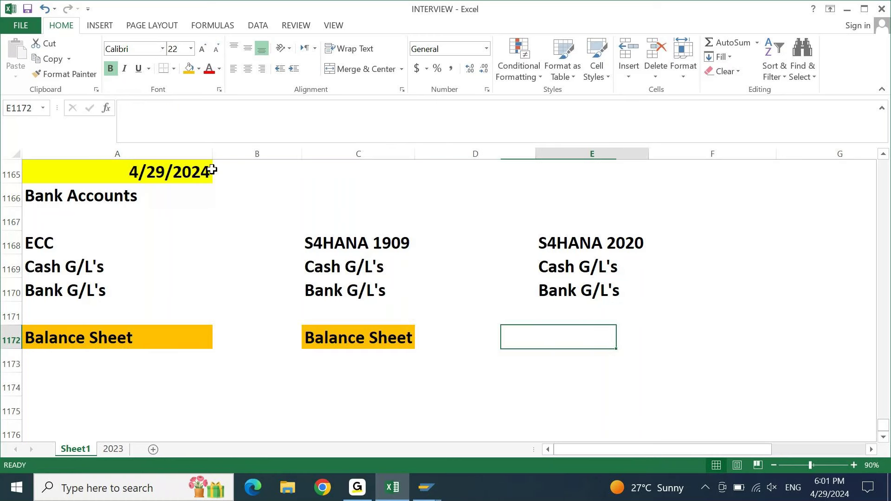
{"action": "key", "text": "Left"}
{"action": "key", "text": "Left"}
{"action": "key", "text": "ctrl+c"}
{"action": "key", "text": "Right"}
{"action": "key", "text": "Right"}
{"action": "key", "text": "Right"}
{"action": "key", "text": "Left"}
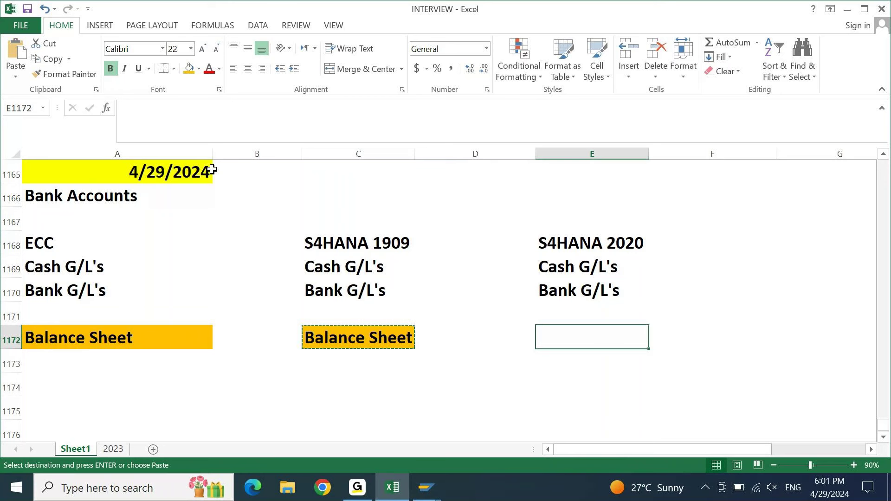
{"action": "key", "text": "ctrl+v"}
{"action": "key", "text": "Escape"}
{"action": "key", "text": "Escape"}
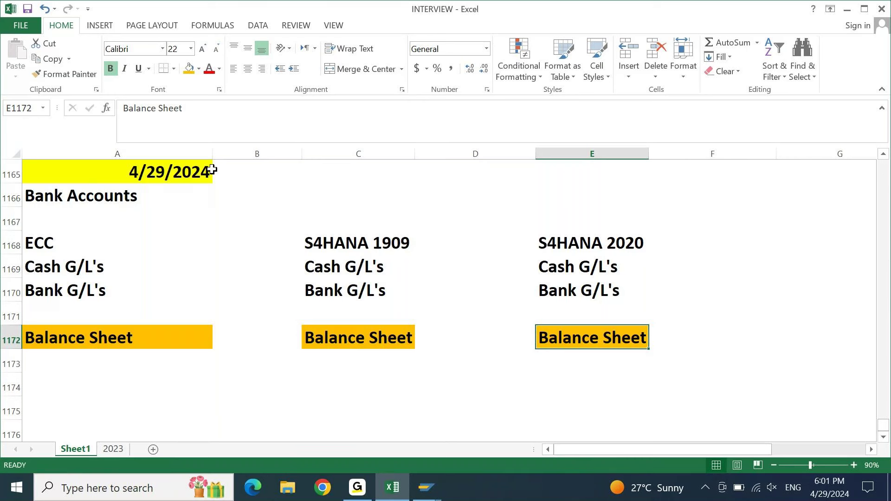
Step: Enter 'Cash Accounts' in E1173 and fill it green
{"action": "key", "text": "Down"}
{"action": "type", "text": "Cash Acco"}
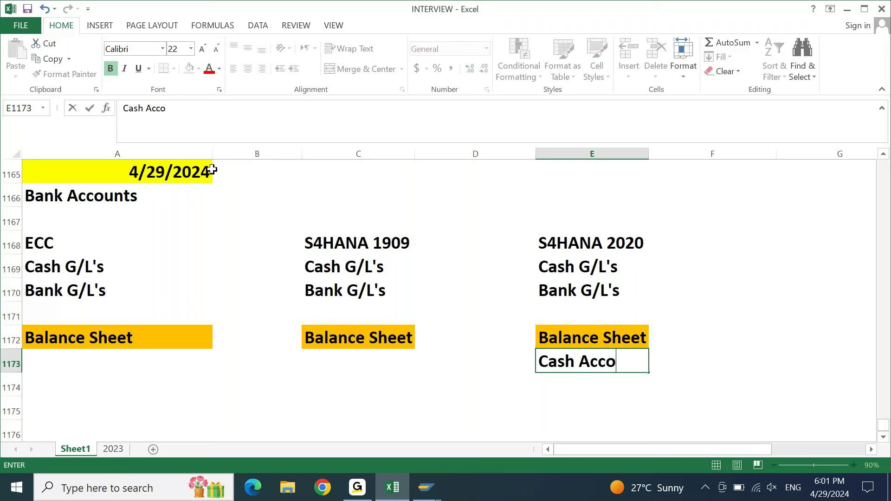
{"action": "key", "text": "BackSpace"}
{"action": "type", "text": "ounts"}
{"action": "key", "text": "Return"}
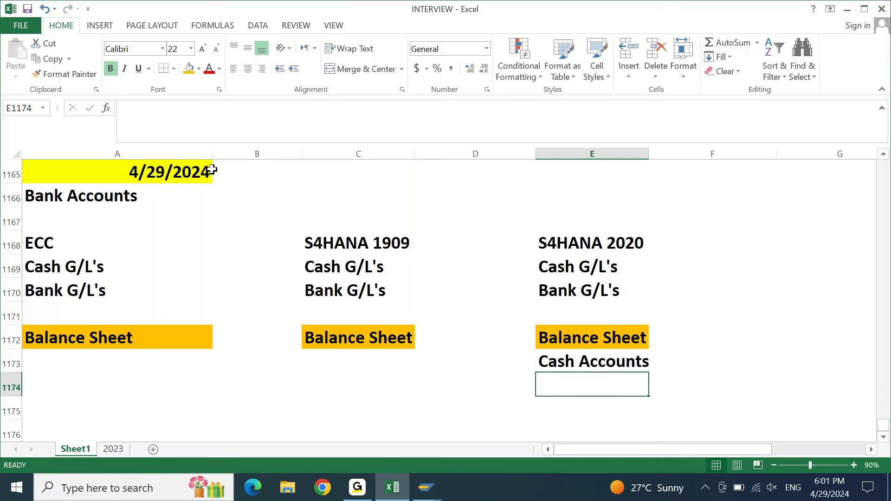
{"action": "key", "text": "Up"}
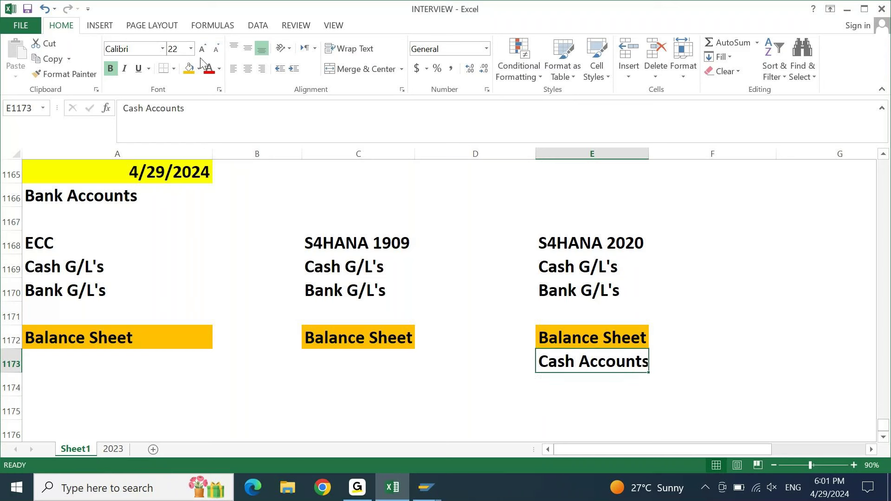
{"action": "left_click", "coordinate": [198, 69]}
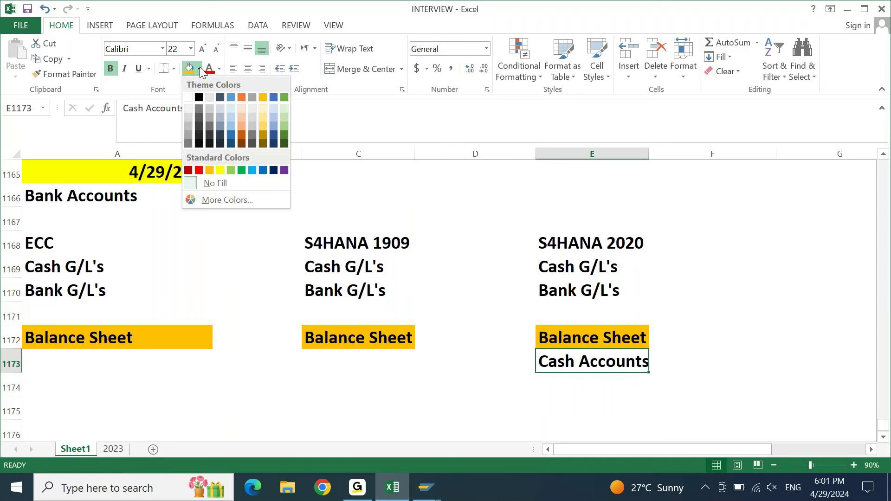
{"action": "left_click", "coordinate": [228, 169]}
{"action": "left_click", "coordinate": [374, 404]}
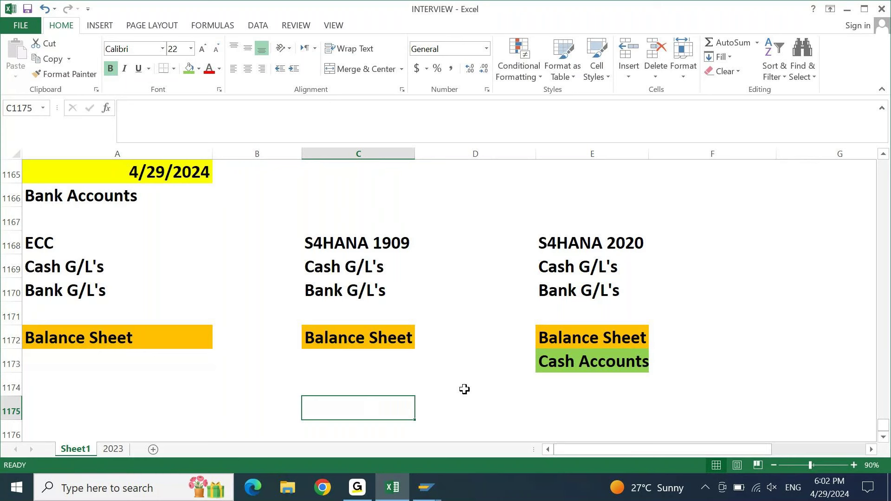
Step: Restore down the ECC SAP window, then bring the s4h2023 Easy Access window forward
{"action": "left_click", "coordinate": [431, 493]}
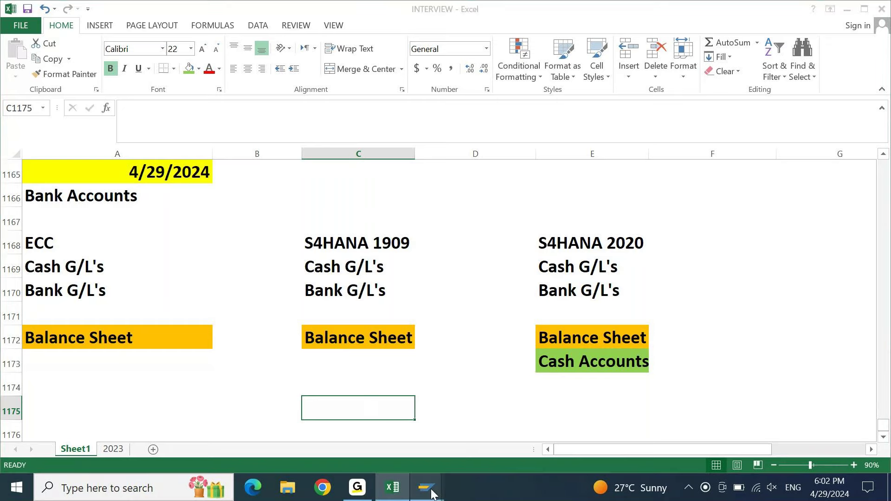
{"action": "left_click", "coordinate": [429, 455]}
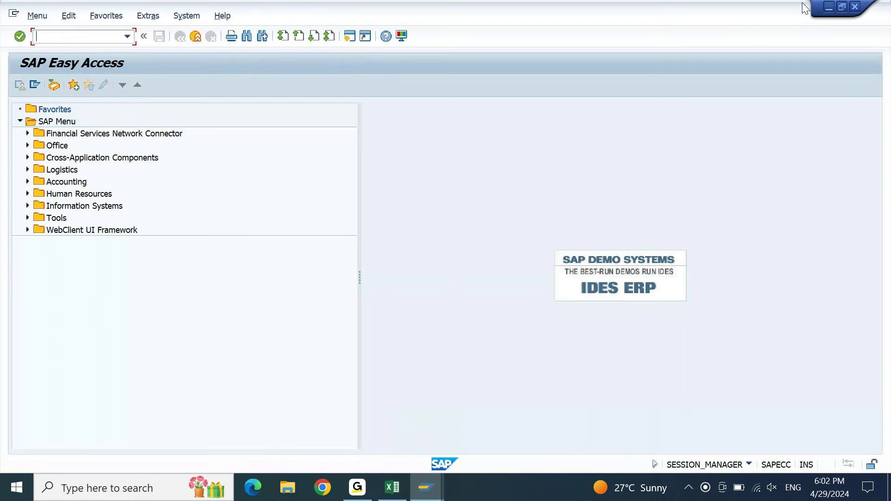
{"action": "left_click", "coordinate": [842, 7]}
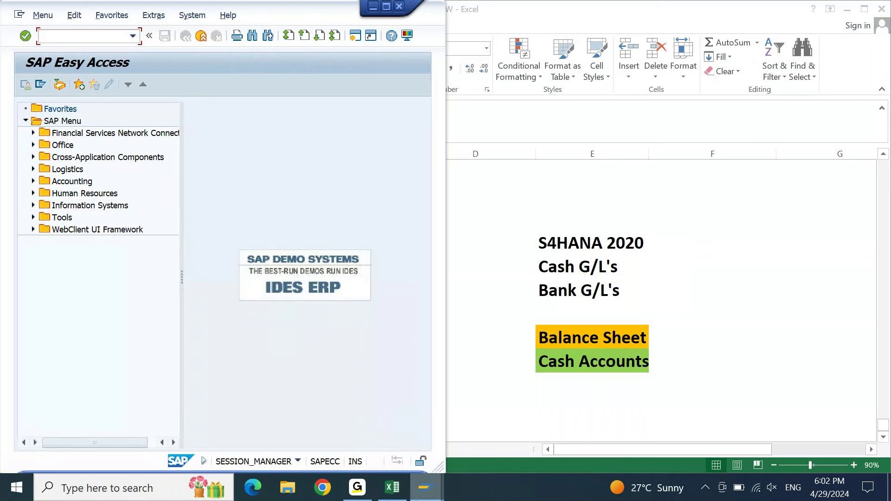
{"action": "mouse_move", "coordinate": [423, 488]}
{"action": "left_click", "coordinate": [497, 445]}
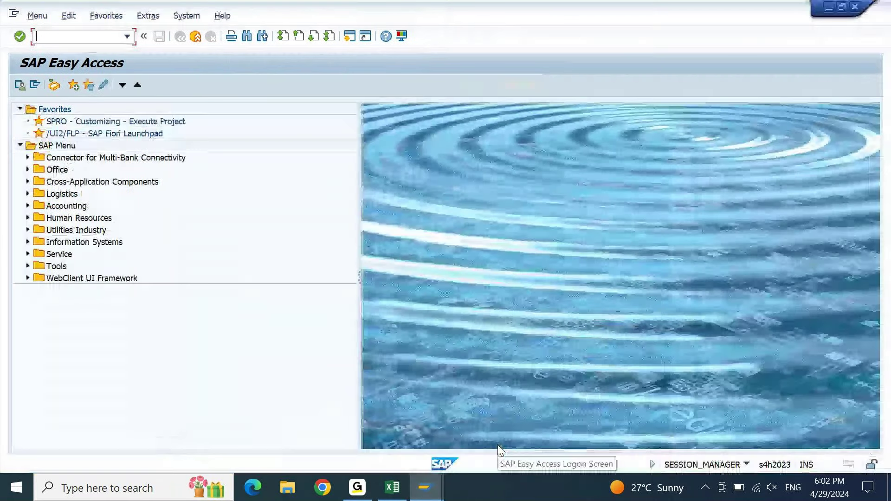
Step: Arrange s4h2023 on the right half and narrow the ECC window on the left
{"action": "left_click", "coordinate": [843, 8]}
{"action": "double_click", "coordinate": [748, 11]}
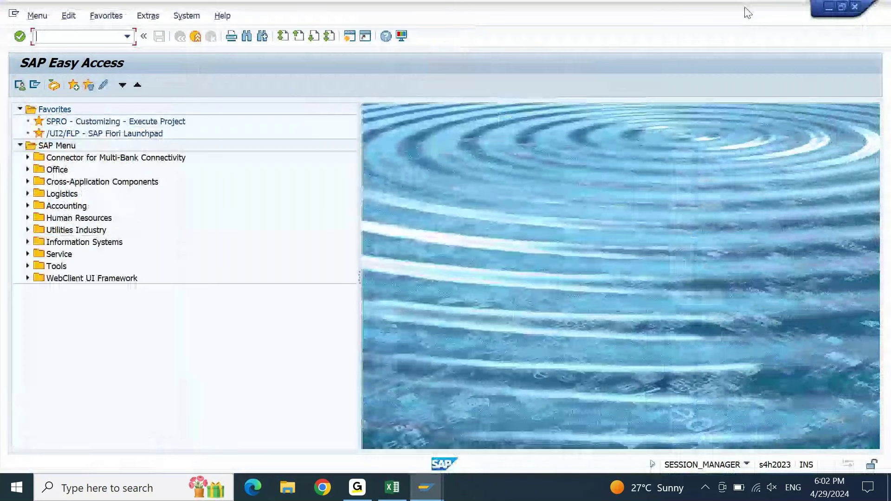
{"action": "double_click", "coordinate": [748, 11]}
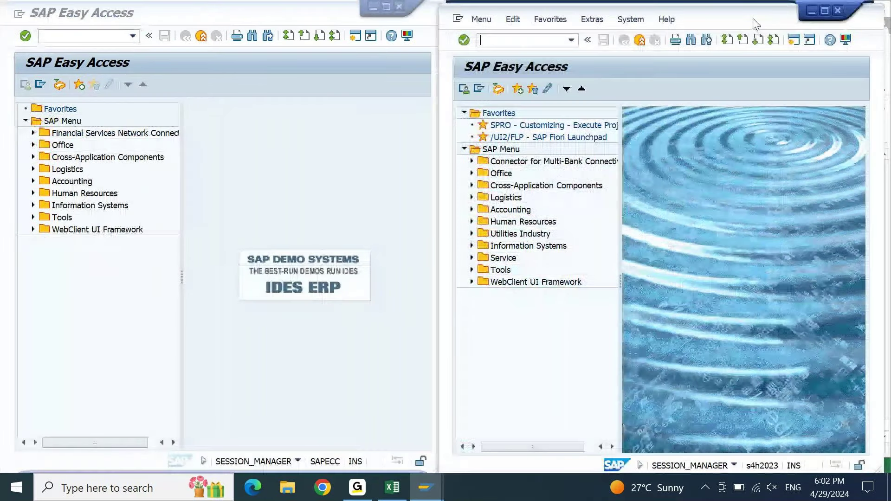
{"action": "left_click", "coordinate": [404, 109]}
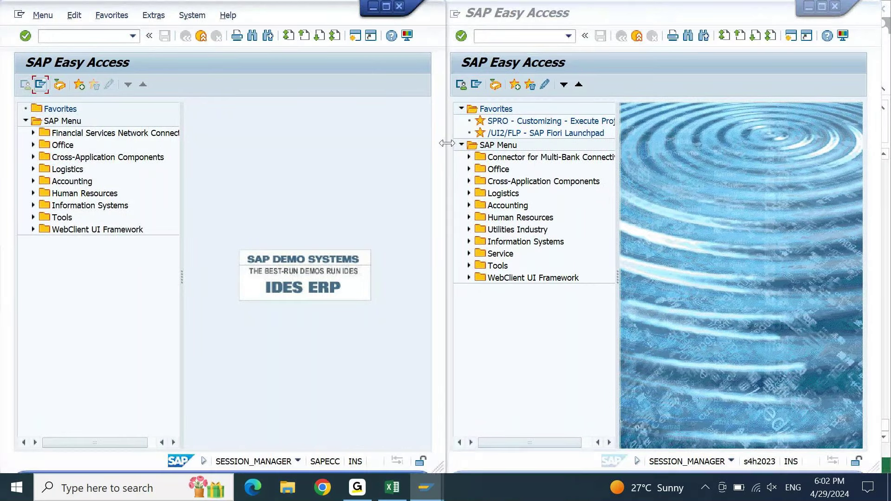
{"action": "left_click_drag", "start_coordinate": [447, 143], "coordinate": [432, 148]}
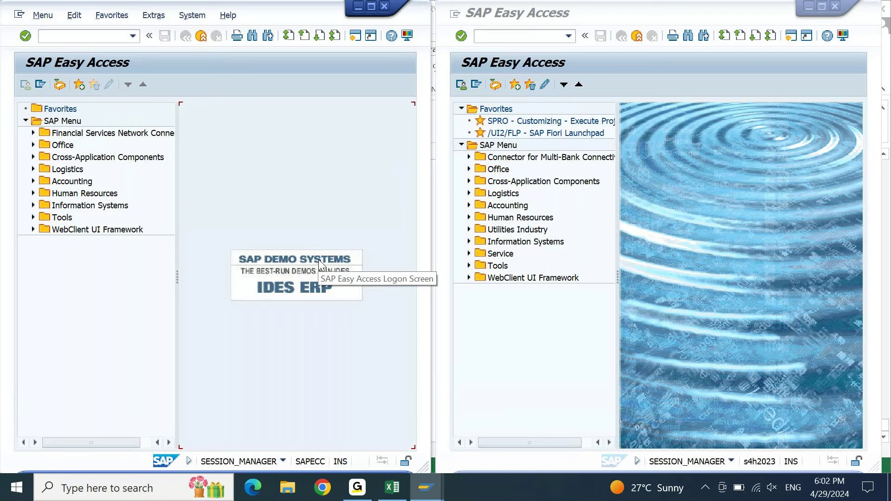
{"action": "left_click", "coordinate": [665, 222]}
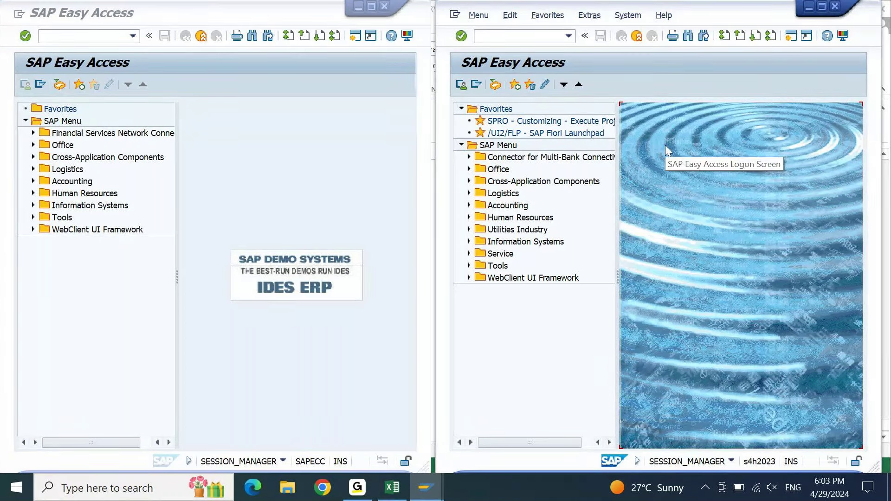
{"action": "left_click", "coordinate": [327, 175]}
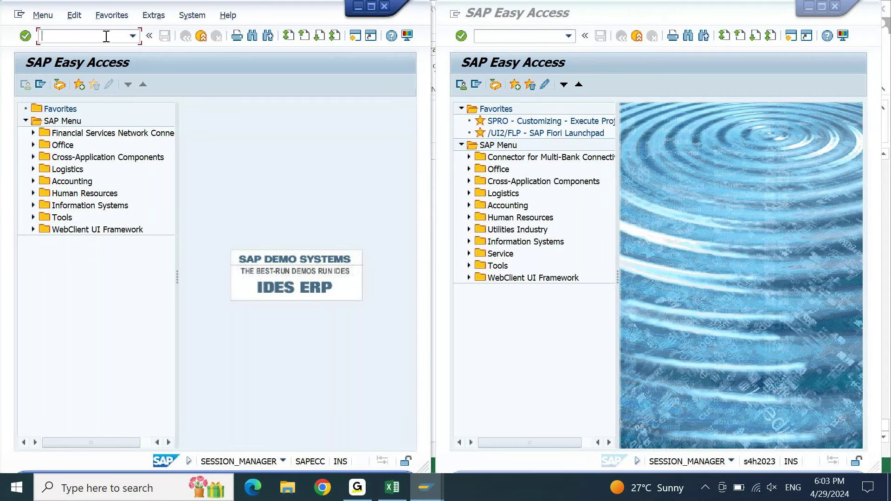
Step: Run transaction FS00 in the ECC window, then in the s4h2023 window
{"action": "type", "text": "FS00"}
{"action": "key", "text": "Return"}
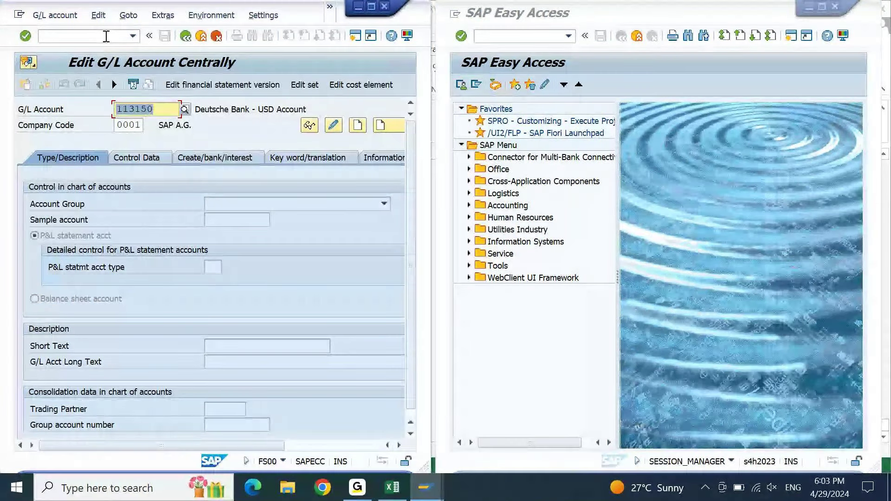
{"action": "left_click", "coordinate": [523, 38]}
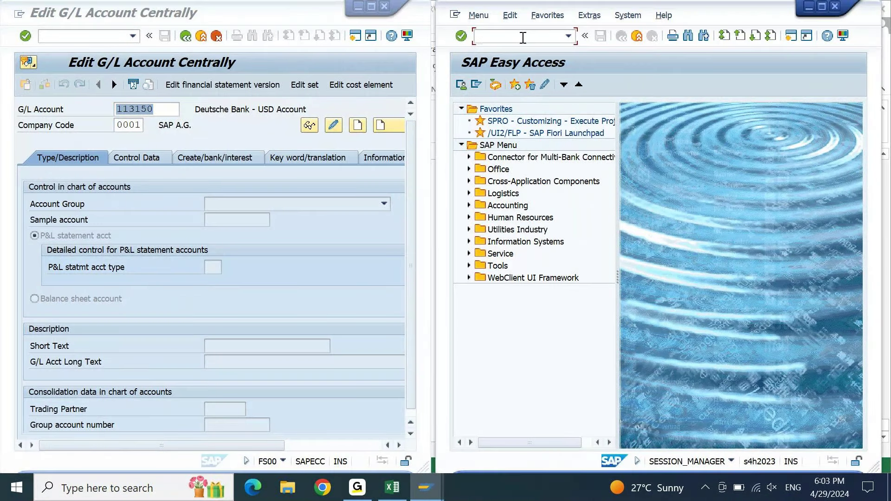
{"action": "type", "text": "FS00"}
{"action": "key", "text": "Return"}
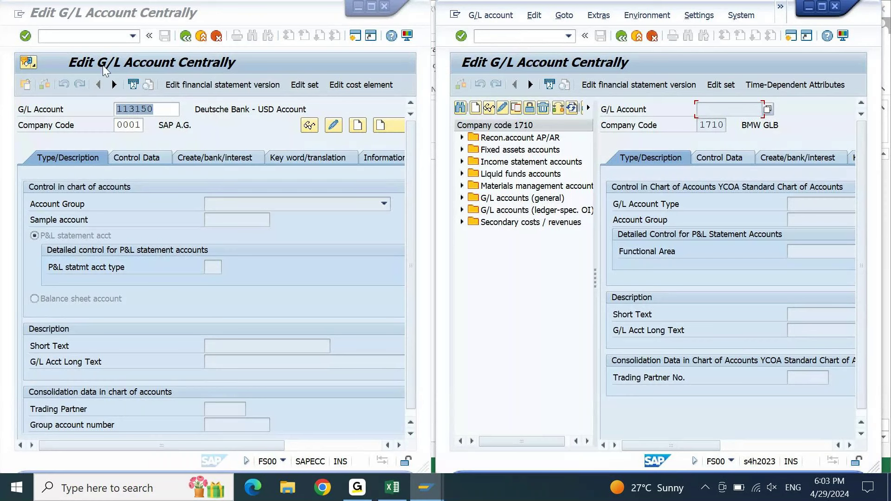
Step: Turn on 'Display accounts in navigation tree' in ECC's hierarchy display settings
{"action": "left_click", "coordinate": [204, 15]}
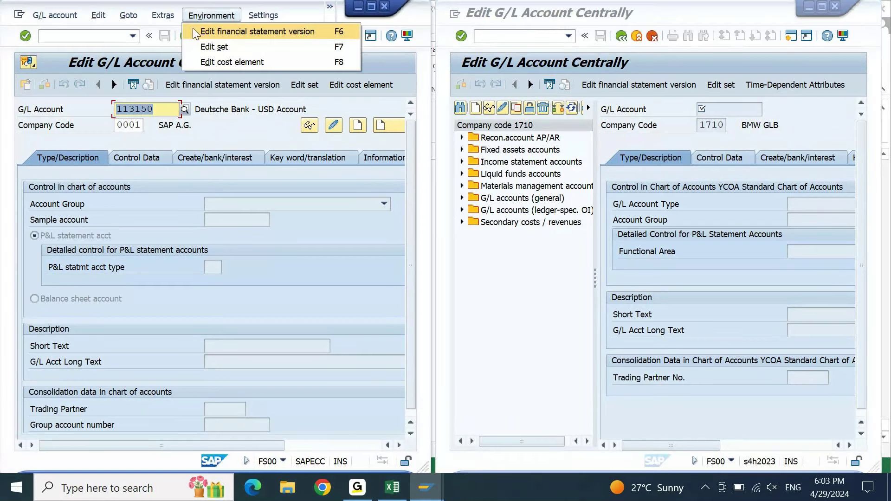
{"action": "left_click", "coordinate": [130, 17]}
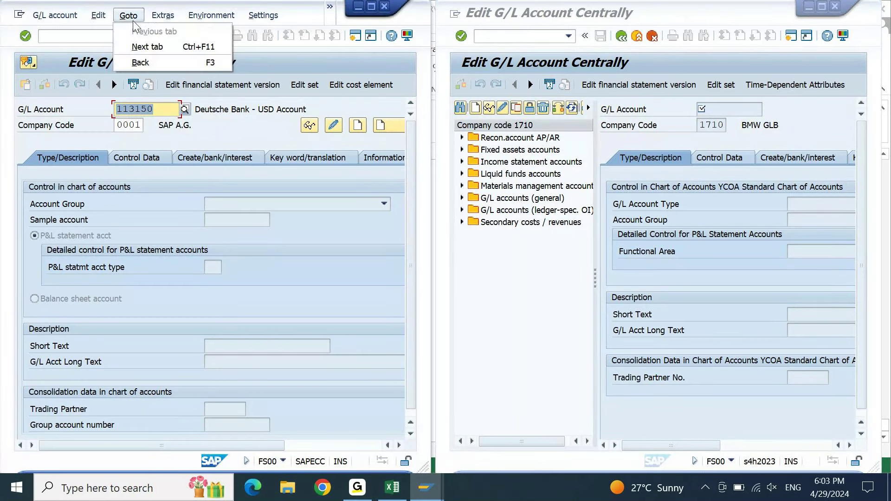
{"action": "mouse_move", "coordinate": [174, 21]}
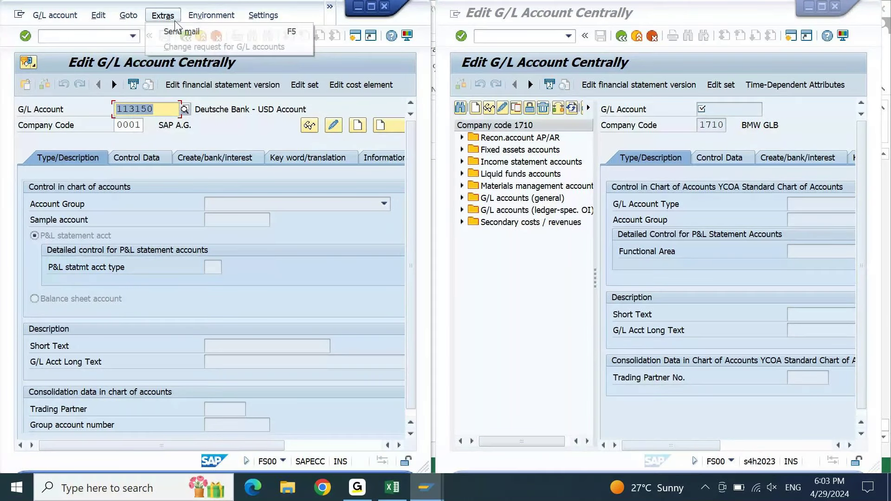
{"action": "mouse_move", "coordinate": [263, 16]}
{"action": "left_click", "coordinate": [281, 32]}
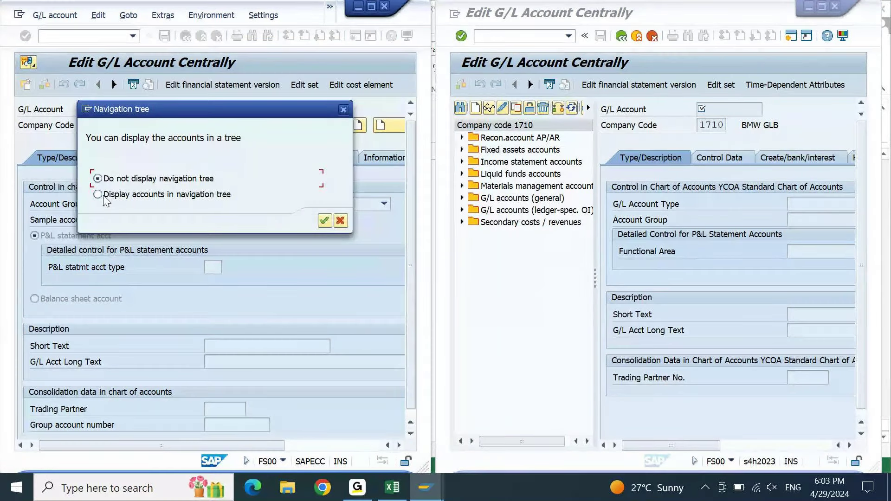
{"action": "left_click", "coordinate": [99, 195]}
{"action": "left_click", "coordinate": [325, 221]}
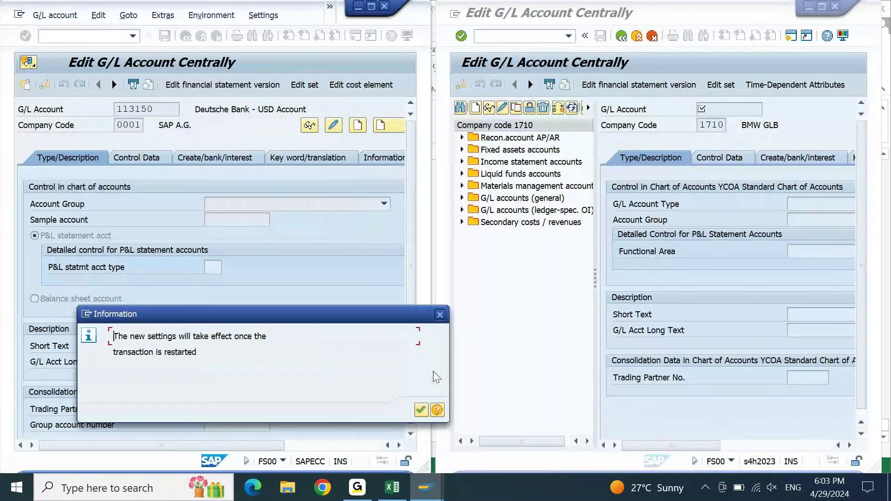
{"action": "left_click", "coordinate": [421, 410]}
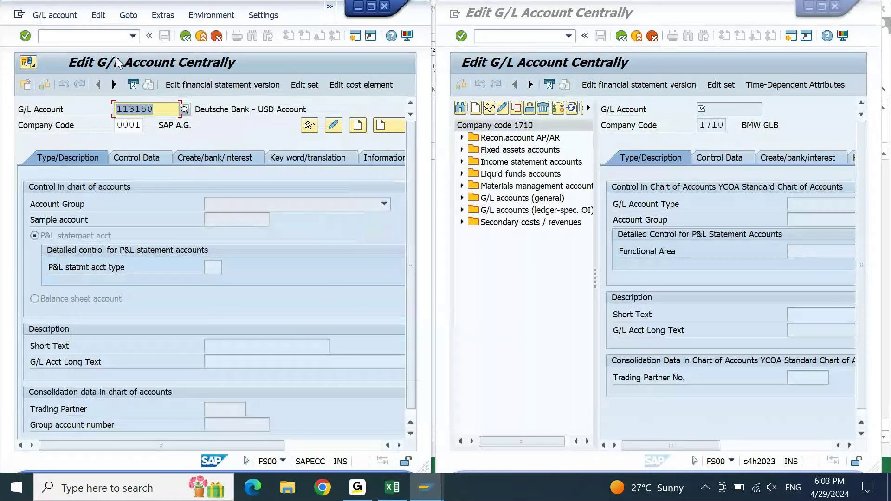
Step: Return the ECC window to SAP Easy Access with /n
{"action": "left_click", "coordinate": [92, 38]}
{"action": "type", "text": "/n"}
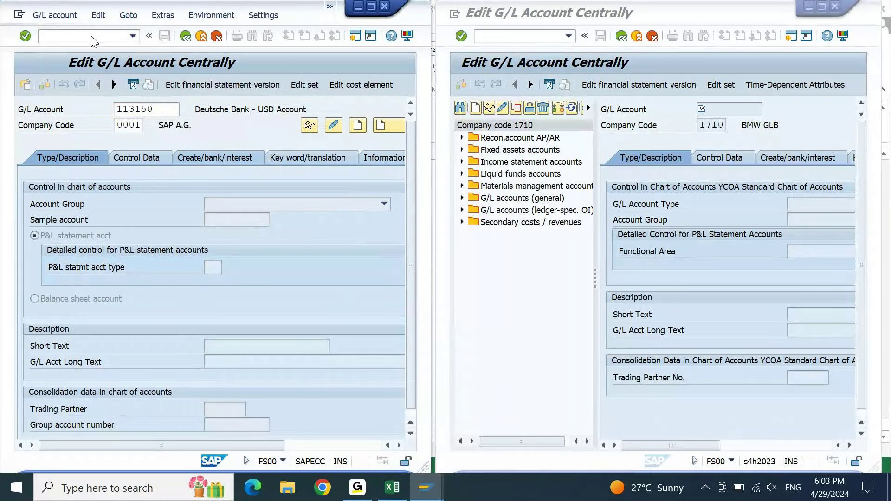
{"action": "key", "text": "Return"}
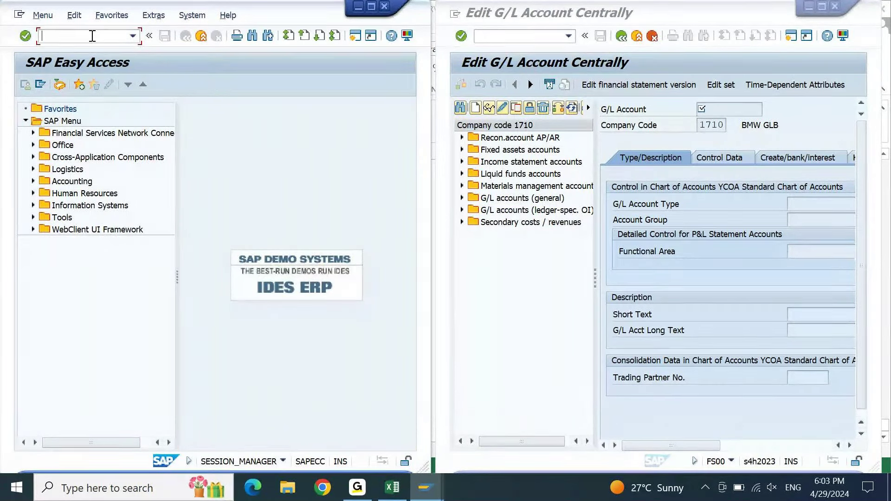
Step: Rerun fs00 in the ECC window to show company code 0001's account tree
{"action": "type", "text": "fs00"}
{"action": "key", "text": "Return"}
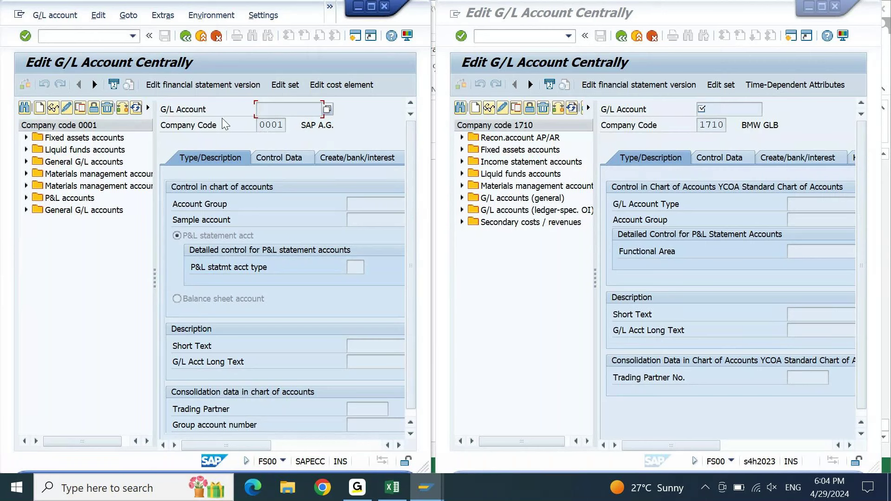
Step: Start G/L account creation in both windows, then cancel ECC's company code 0001 prompt
{"action": "left_click", "coordinate": [40, 107]}
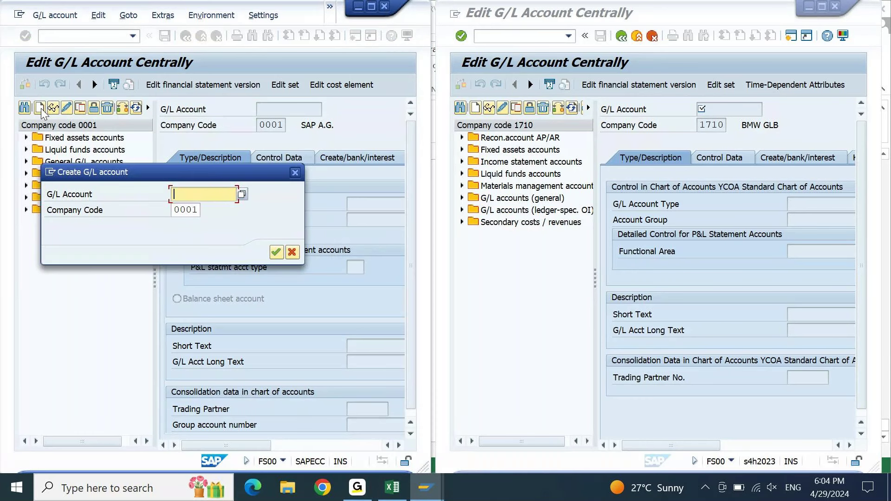
{"action": "left_click", "coordinate": [481, 109]}
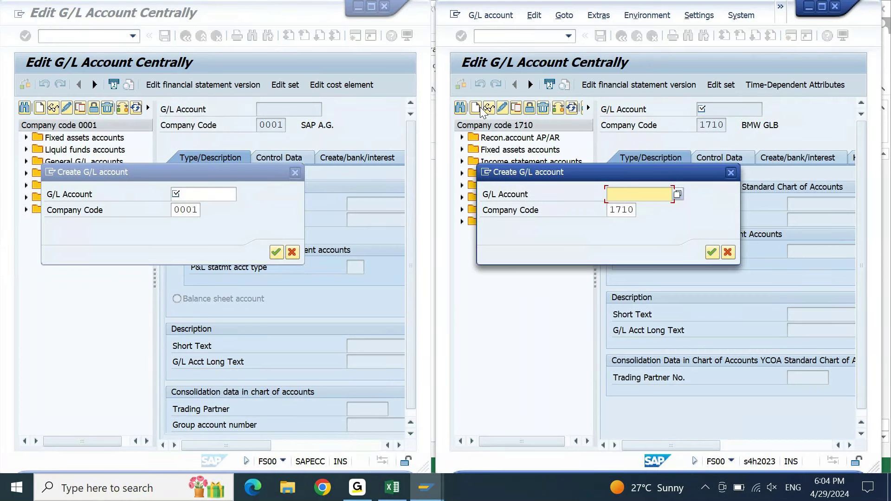
{"action": "left_click", "coordinate": [182, 190]}
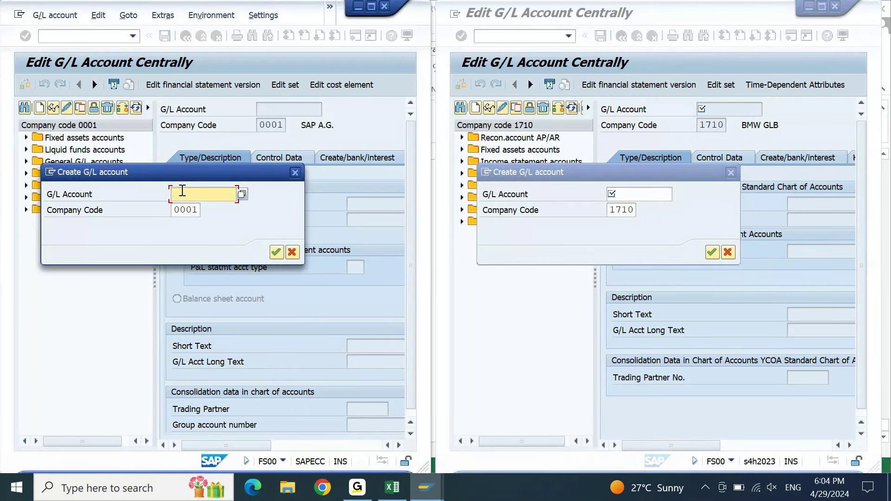
{"action": "left_click", "coordinate": [295, 173]}
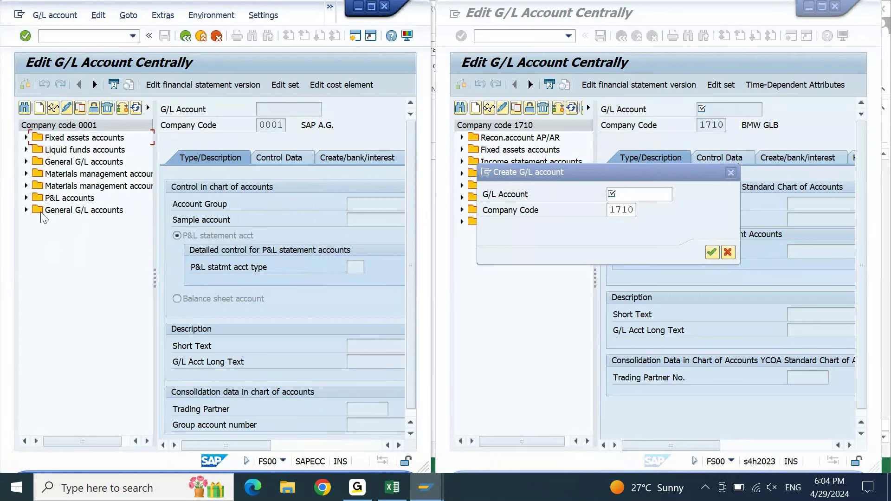
Step: Display Petty Cash account 100009 under Liquid funds accounts in company code 0001
{"action": "left_click", "coordinate": [26, 149]}
{"action": "left_click", "coordinate": [56, 173]}
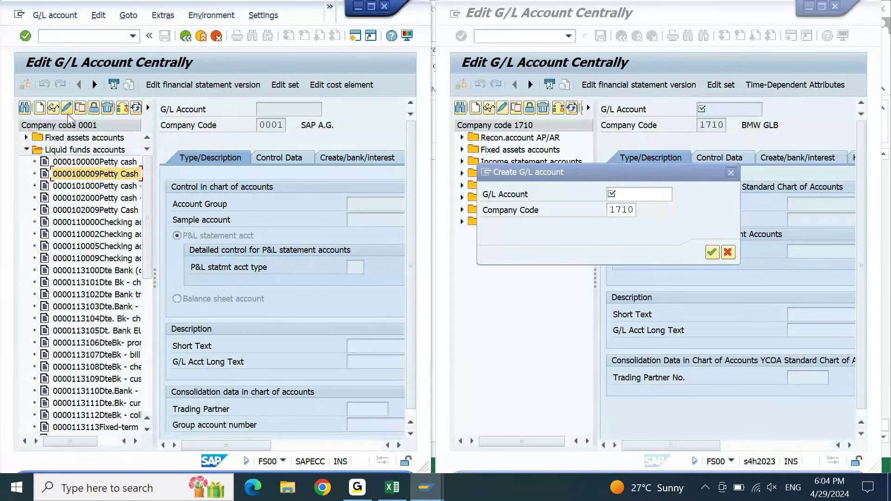
{"action": "left_click", "coordinate": [52, 113]}
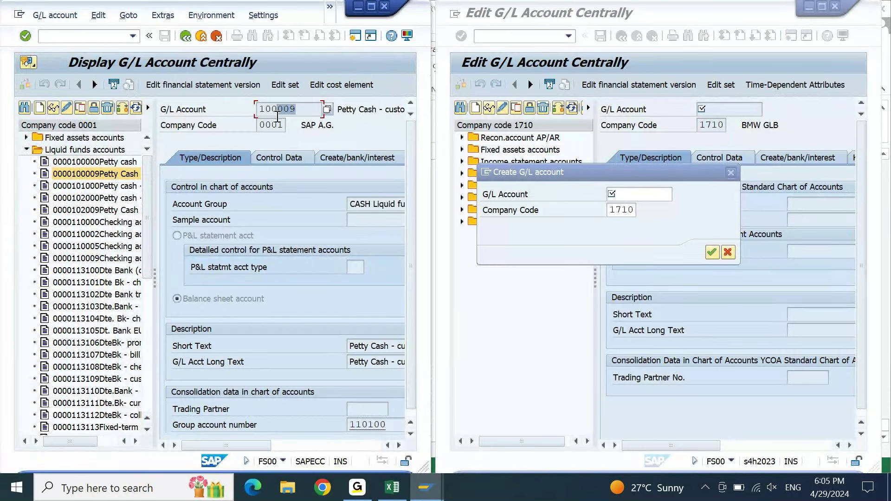
{"action": "key", "text": "Home"}
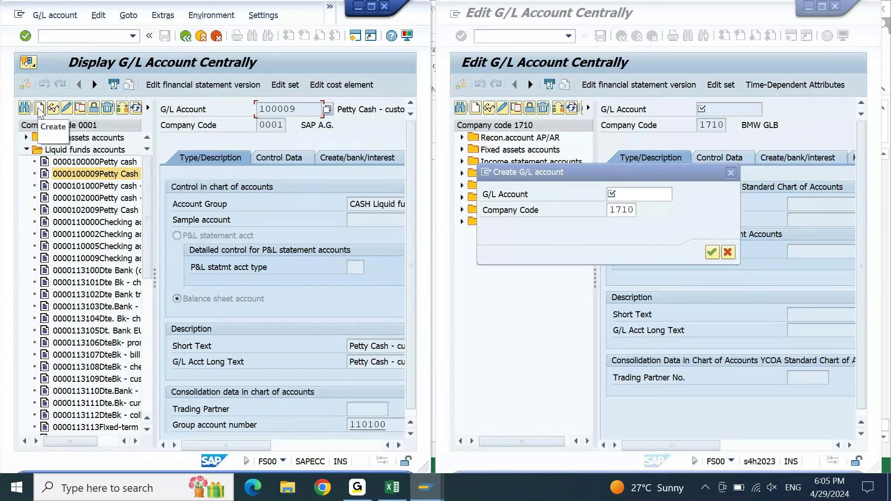
Step: Start creating new G/L account 100096 and dismiss the create prompt in the 1710 window
{"action": "left_click", "coordinate": [39, 109]}
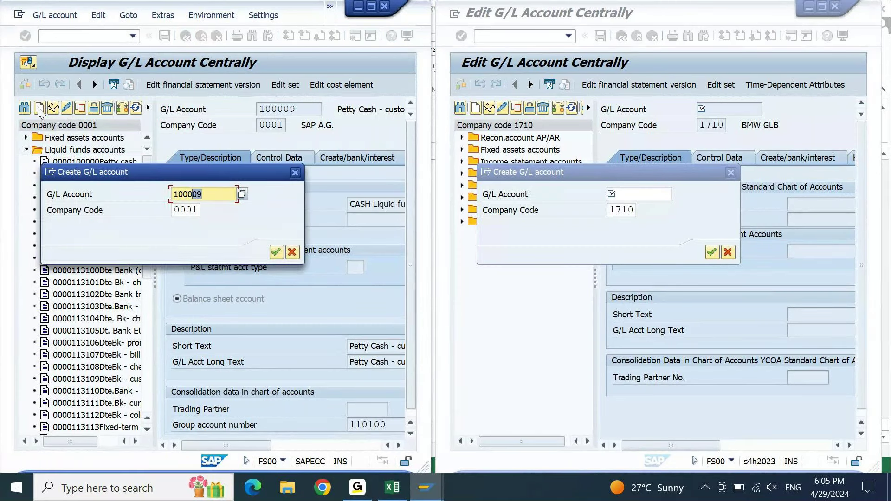
{"action": "type", "text": "10"}
{"action": "left_click", "coordinate": [276, 252]}
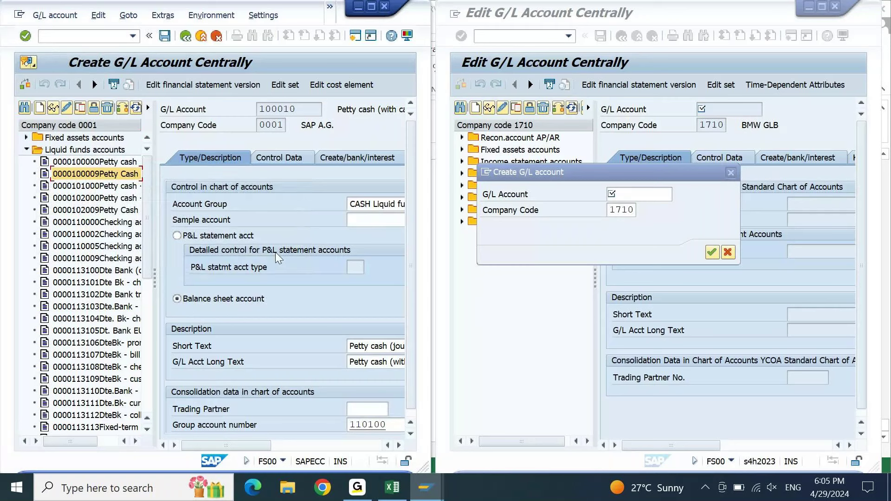
{"action": "left_click", "coordinate": [39, 109]}
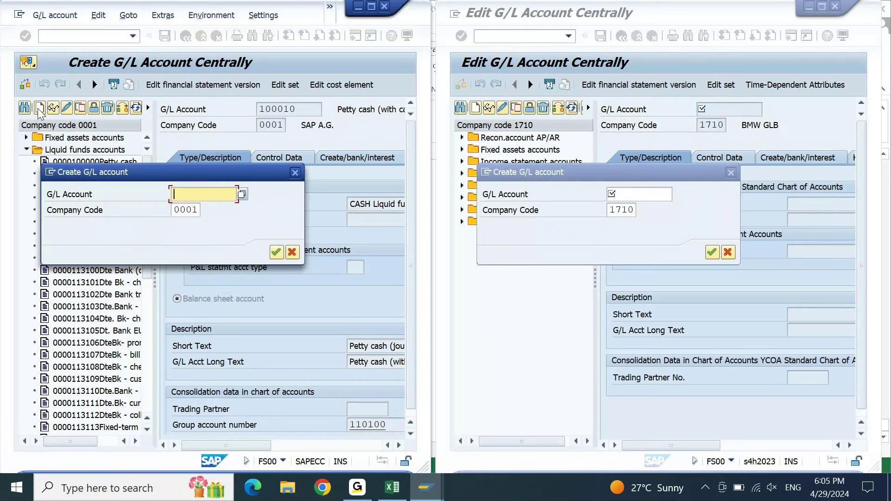
{"action": "type", "text": "1000"}
{"action": "type", "text": "09"}
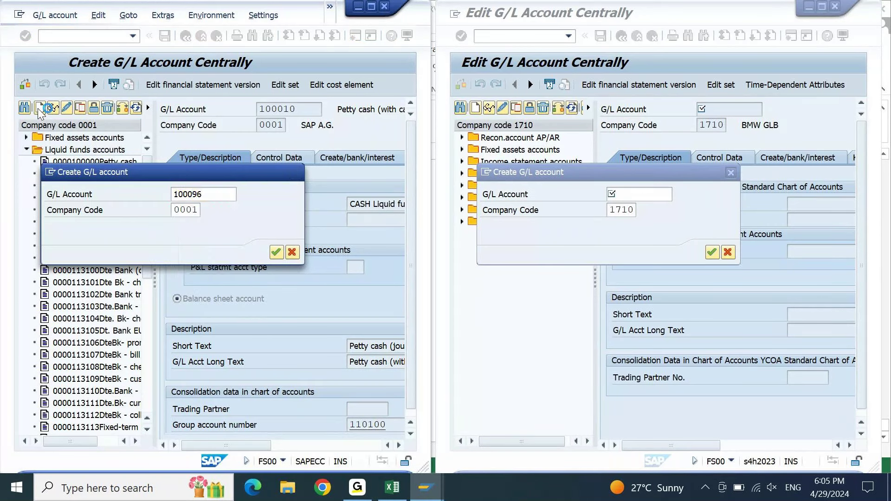
{"action": "key", "text": "Return"}
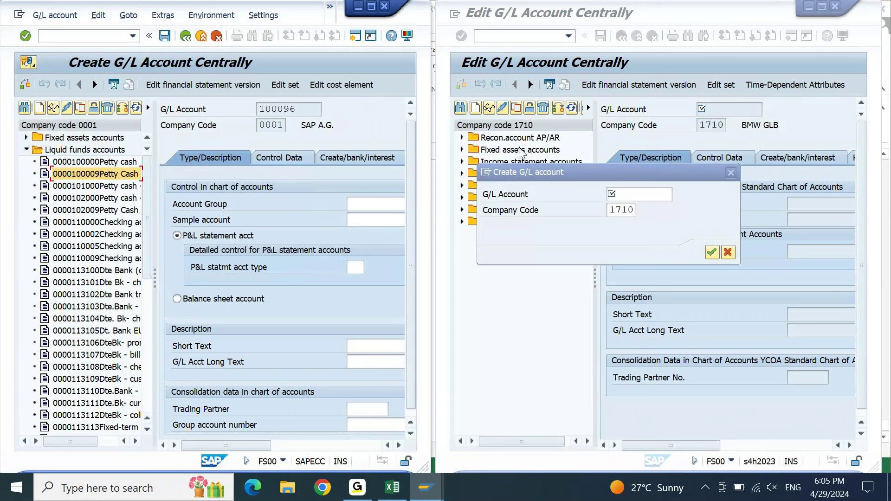
{"action": "left_click", "coordinate": [731, 173]}
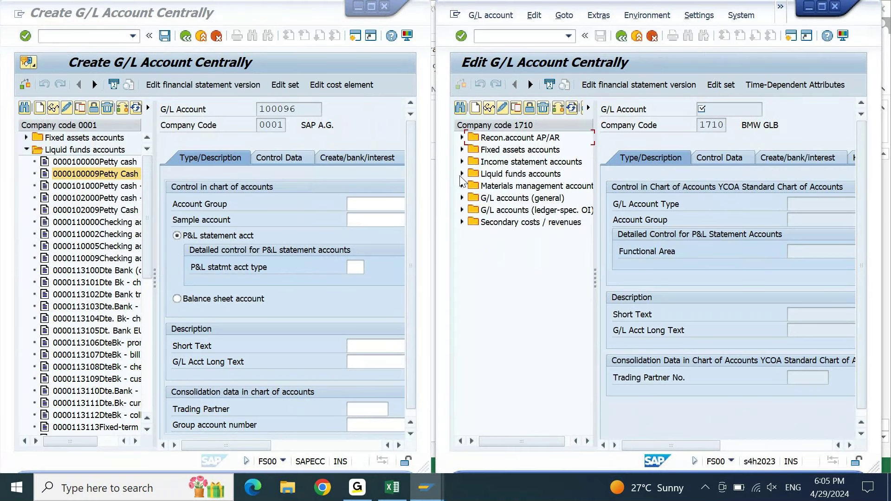
Step: Create account 11001096 in 1710 from bank transfer account 11001020, and widen the entry form
{"action": "left_click", "coordinate": [461, 175]}
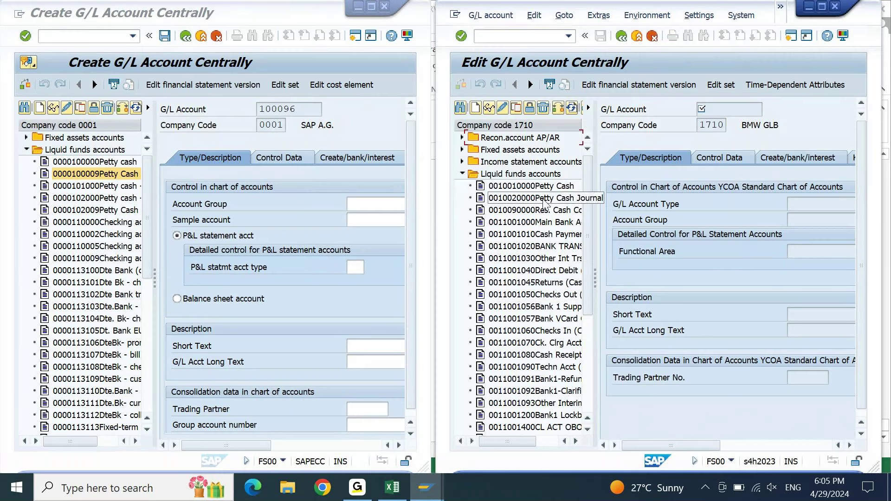
{"action": "left_click", "coordinate": [535, 246]}
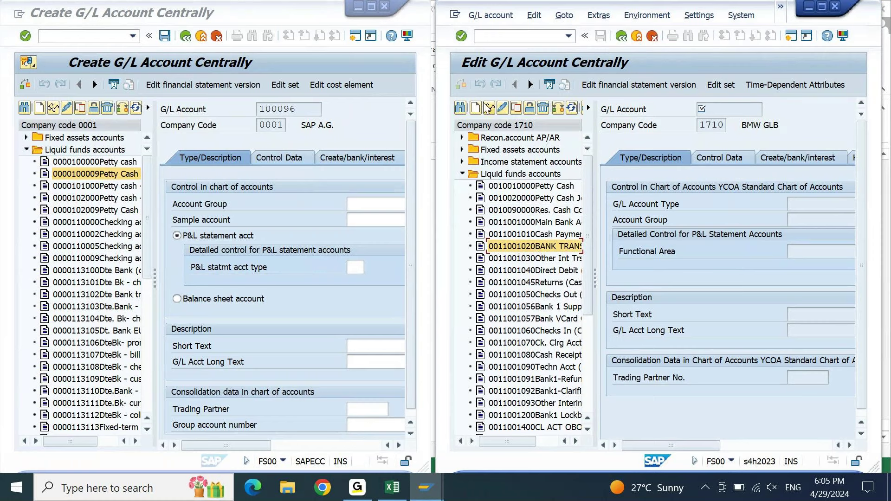
{"action": "double_click", "coordinate": [742, 113]}
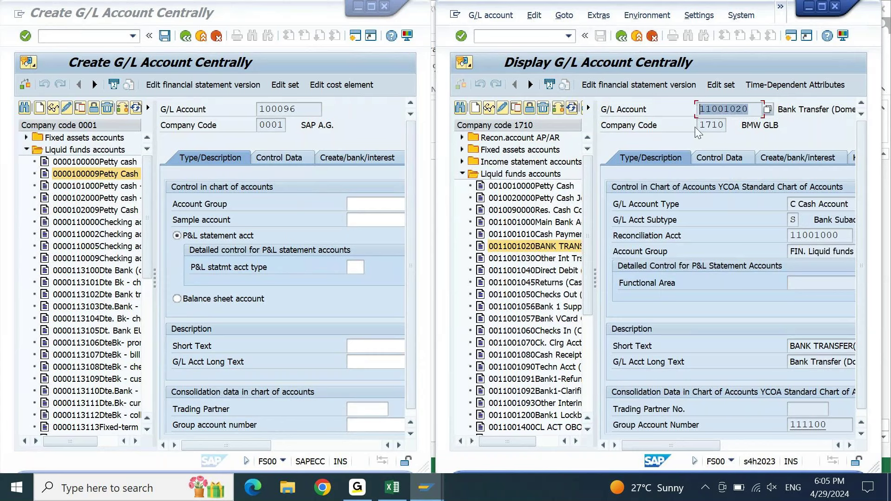
{"action": "left_click", "coordinate": [476, 108]}
{"action": "type", "text": "96"}
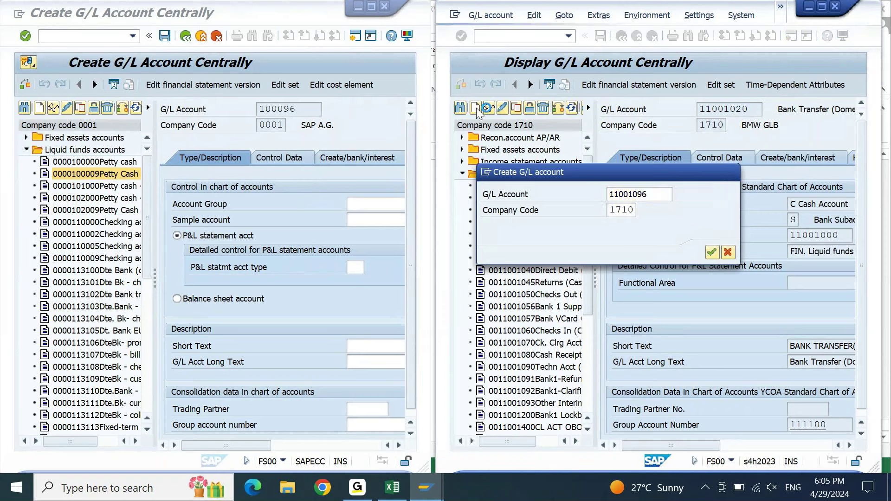
{"action": "key", "text": "Return"}
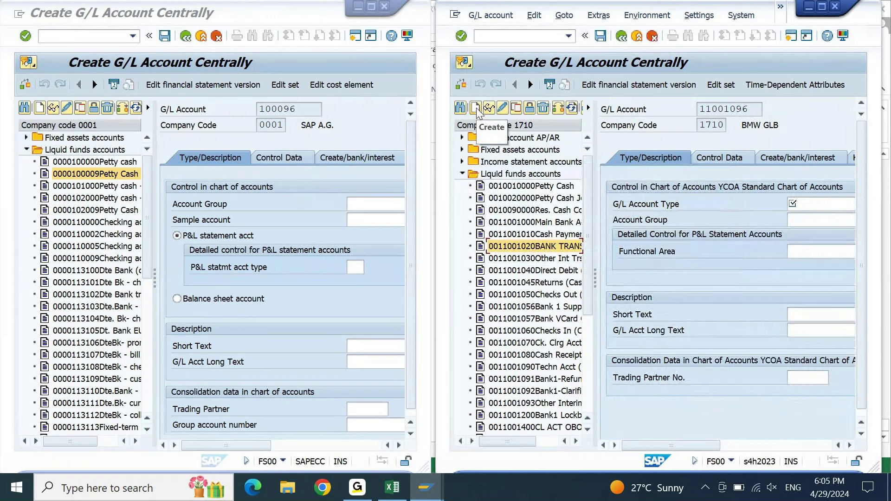
{"action": "left_click_drag", "start_coordinate": [594, 281], "coordinate": [535, 274]}
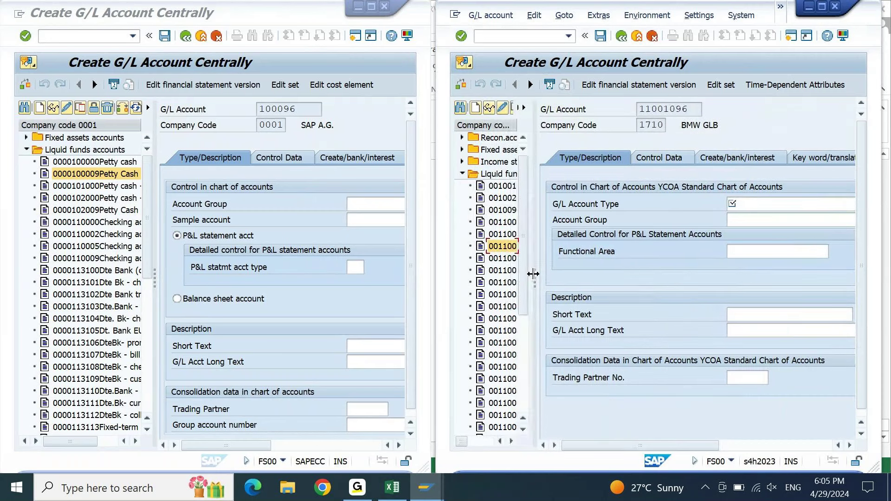
Step: Enter short text BANK for both the 0001 and 1710 accounts
{"action": "left_click", "coordinate": [155, 283]}
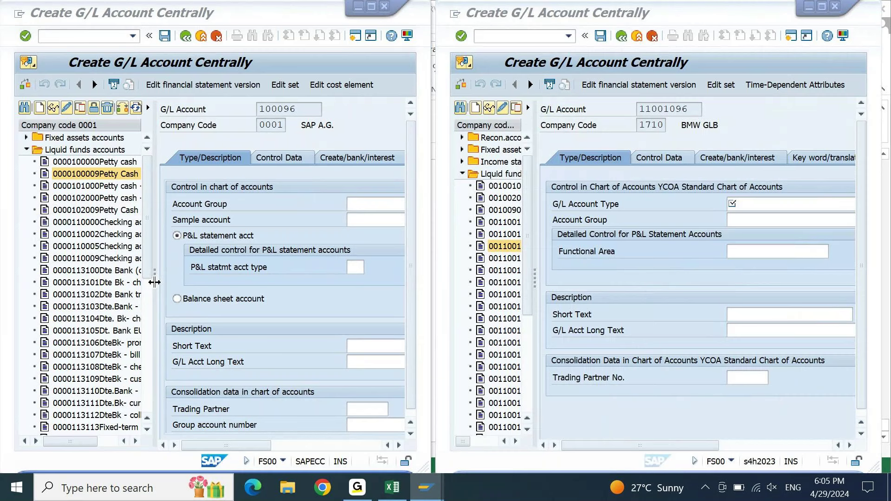
{"action": "left_click_drag", "start_coordinate": [154, 283], "coordinate": [105, 283]}
{"action": "left_click", "coordinate": [351, 350]}
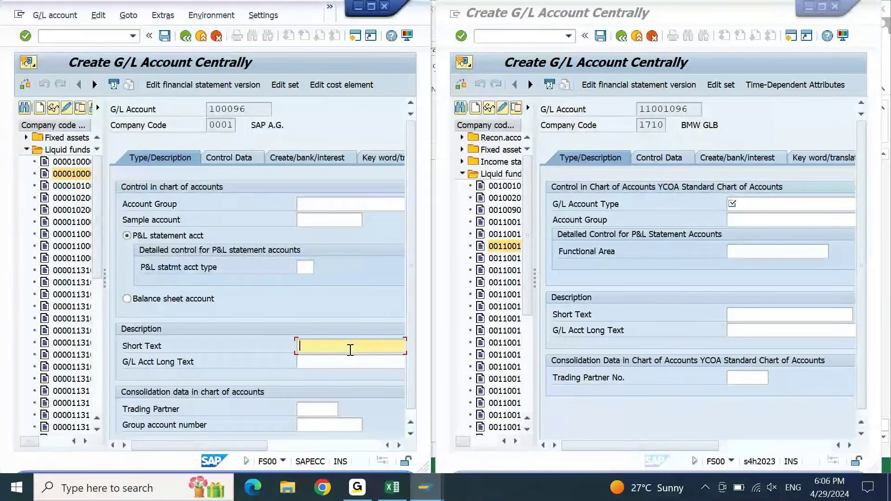
{"action": "type", "text": "BANK"}
{"action": "left_click", "coordinate": [767, 314]}
{"action": "type", "text": "BANK"}
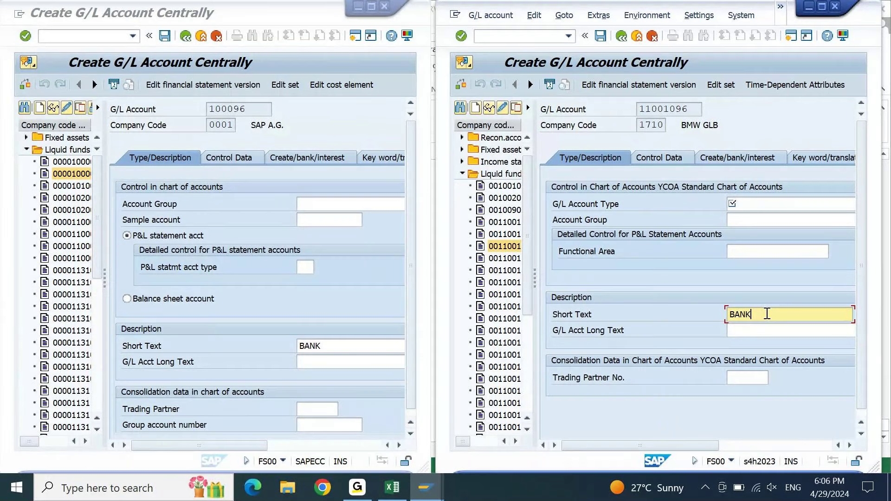
Step: Assign account group CASH Liquid funds accounts in 0001 and FIN. Liquid funds accounts in 1710
{"action": "left_click", "coordinate": [346, 306]}
{"action": "left_click", "coordinate": [371, 200]}
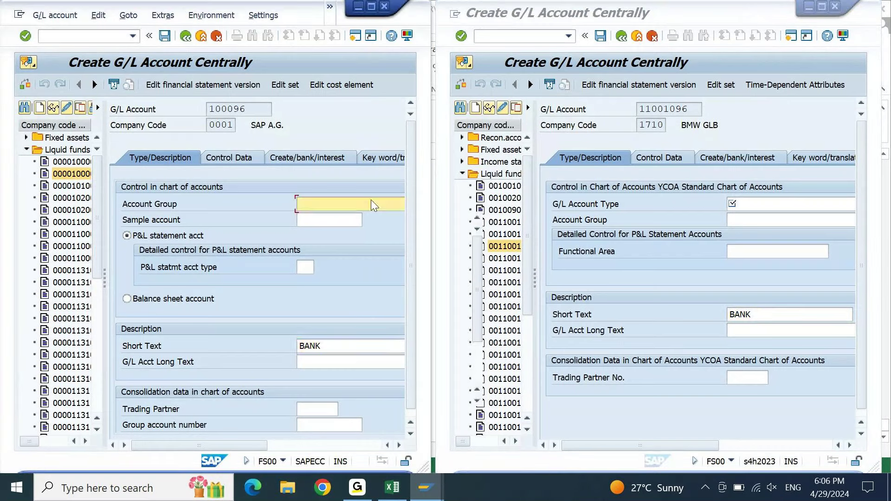
{"action": "key", "text": "F4"}
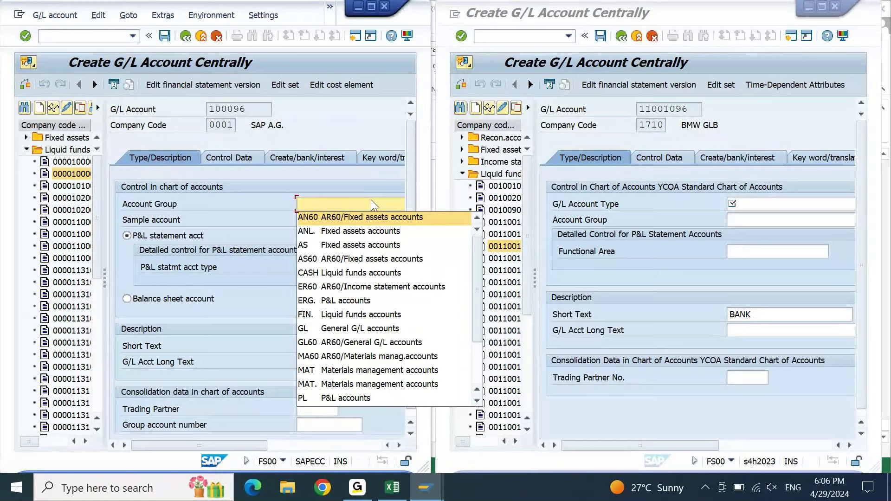
{"action": "left_click", "coordinate": [358, 273]}
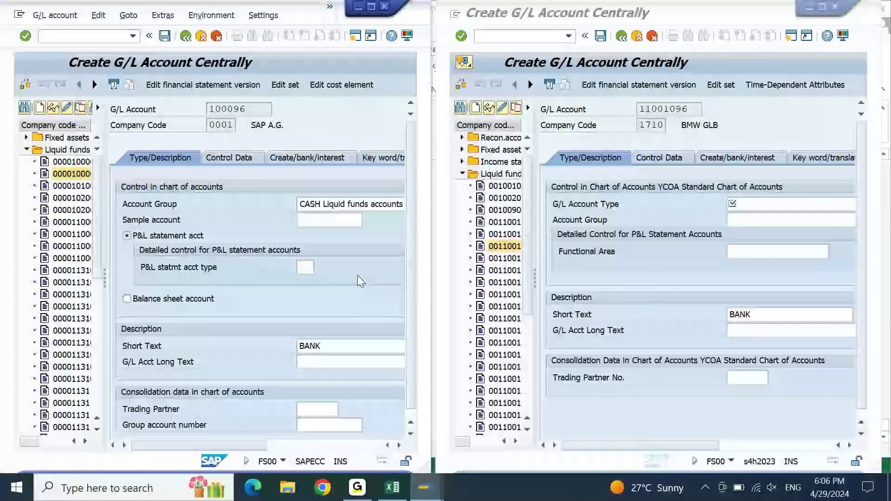
{"action": "left_click", "coordinate": [633, 246]}
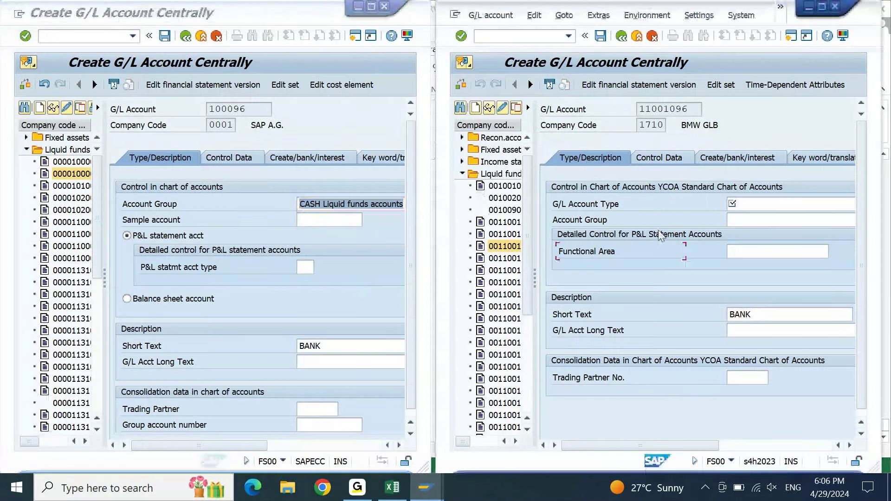
{"action": "left_click", "coordinate": [771, 223]}
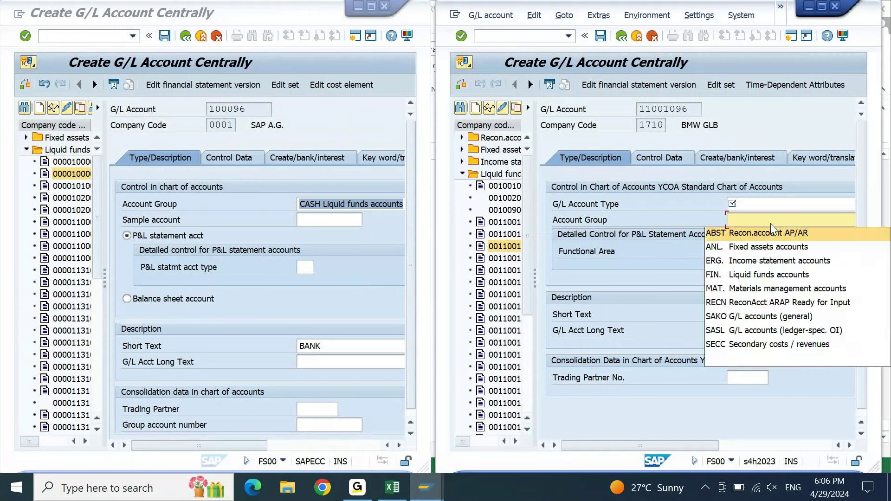
{"action": "left_click", "coordinate": [773, 275]}
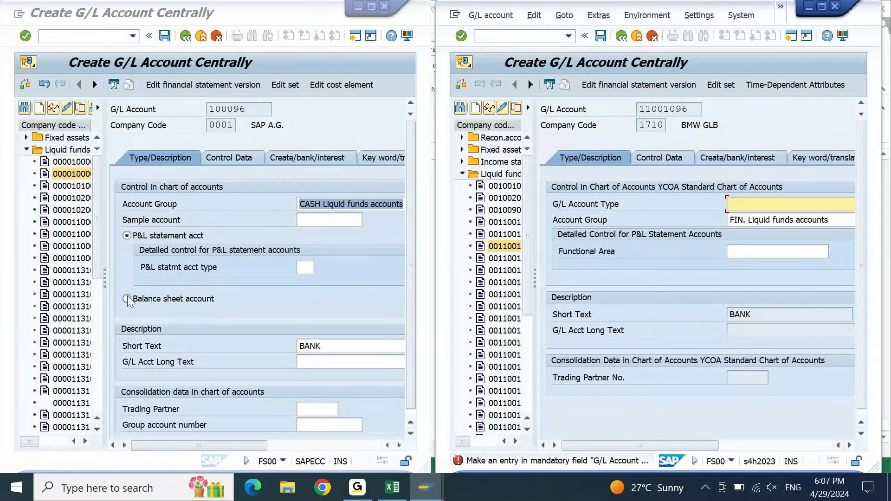
Step: Set account 100096 as a balance sheet account, then select the 1710 G/L Account Type field
{"action": "left_click", "coordinate": [126, 300]}
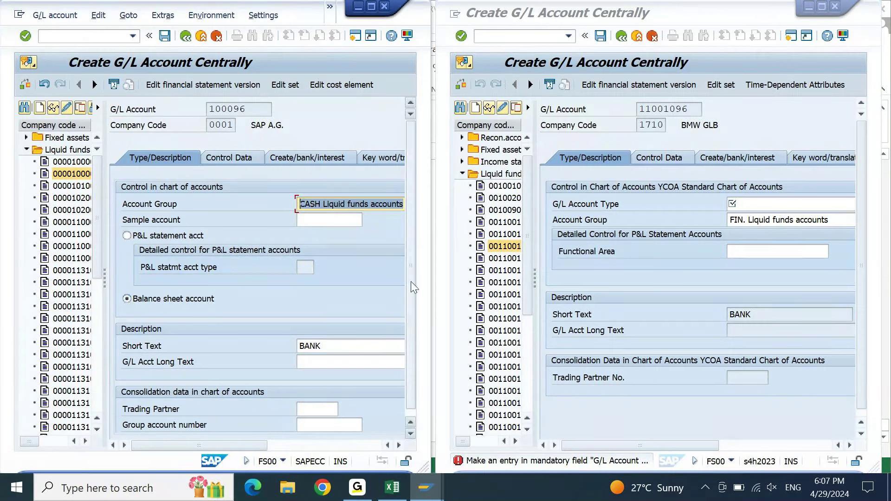
{"action": "left_click", "coordinate": [666, 261]}
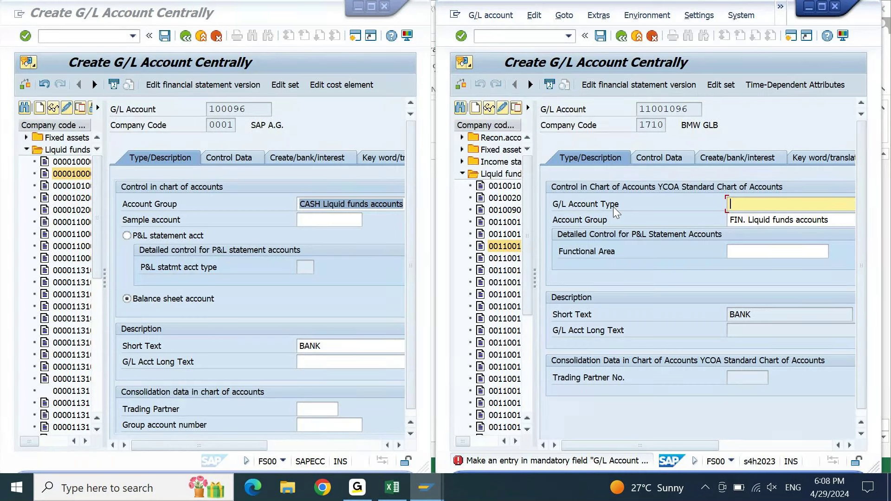
Step: Review the G/L account types offered in the 1710 dropdown, then return to the Excel INTERVIEW workbook
{"action": "left_click", "coordinate": [752, 205]}
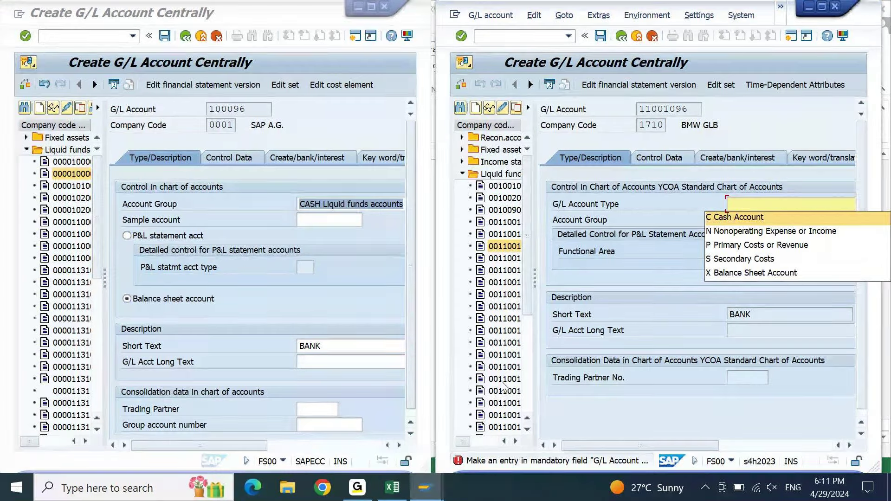
{"action": "left_click", "coordinate": [395, 488]}
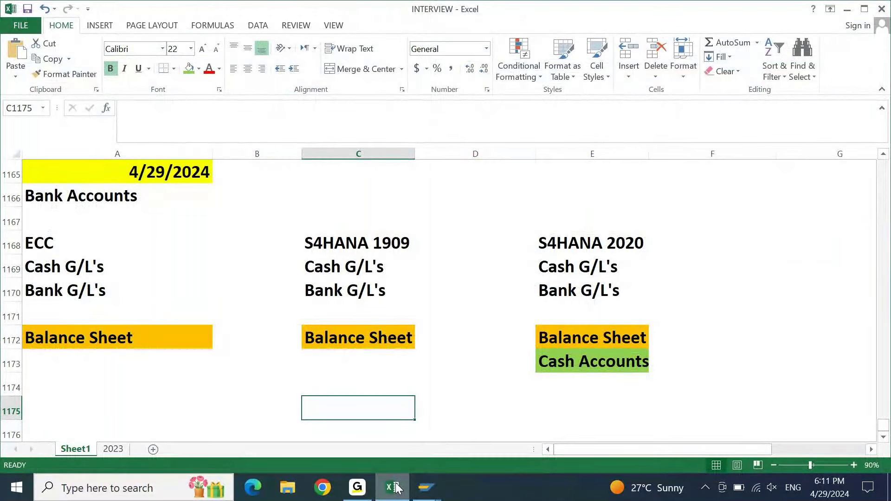
Step: Put the heading 'Example 1:' in cell A1175 below the Balance Sheet section
{"action": "key", "text": "Down"}
{"action": "key", "text": "Down"}
{"action": "key", "text": "Left"}
{"action": "key", "text": "Left"}
{"action": "key", "text": "Down"}
{"action": "key", "text": "Down"}
{"action": "key", "text": "Down"}
{"action": "key", "text": "Down"}
{"action": "key", "text": "Down"}
{"action": "key", "text": "Down"}
{"action": "key", "text": "Down"}
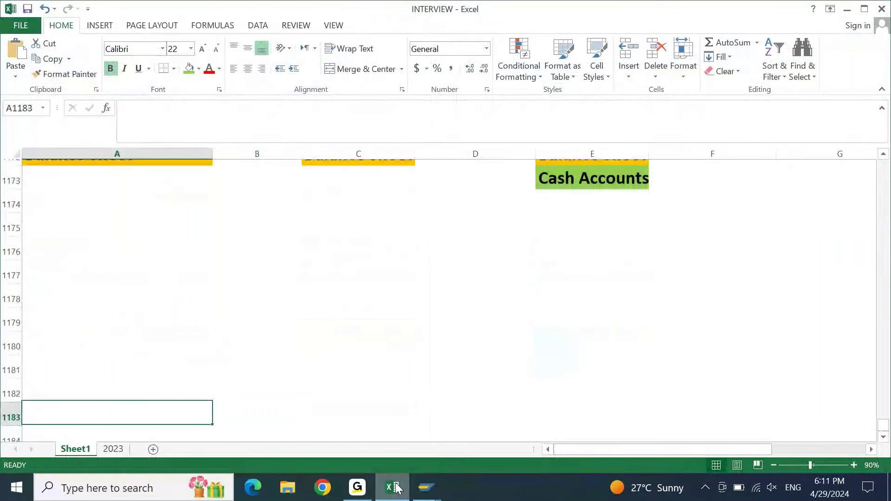
{"action": "key", "text": "Up"}
{"action": "key", "text": "Up"}
{"action": "key", "text": "Up"}
{"action": "key", "text": "Up"}
{"action": "key", "text": "Up"}
{"action": "key", "text": "Up"}
{"action": "key", "text": "Up"}
{"action": "key", "text": "Up"}
{"action": "key", "text": "Up"}
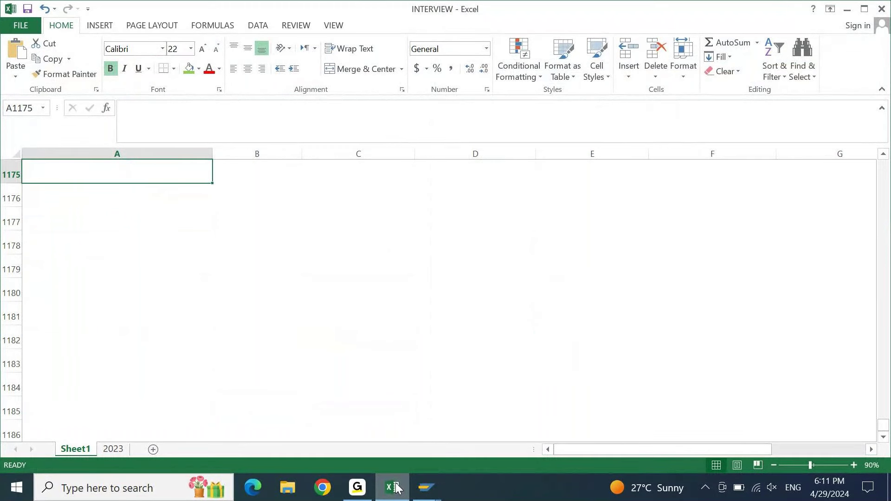
{"action": "type", "text": "bAN"}
{"action": "key", "text": "BackSpace"}
{"action": "key", "text": "BackSpace"}
{"action": "key", "text": "BackSpace"}
{"action": "type", "text": "Bank"}
{"action": "key", "text": "Escape"}
{"action": "type", "text": "Exa"}
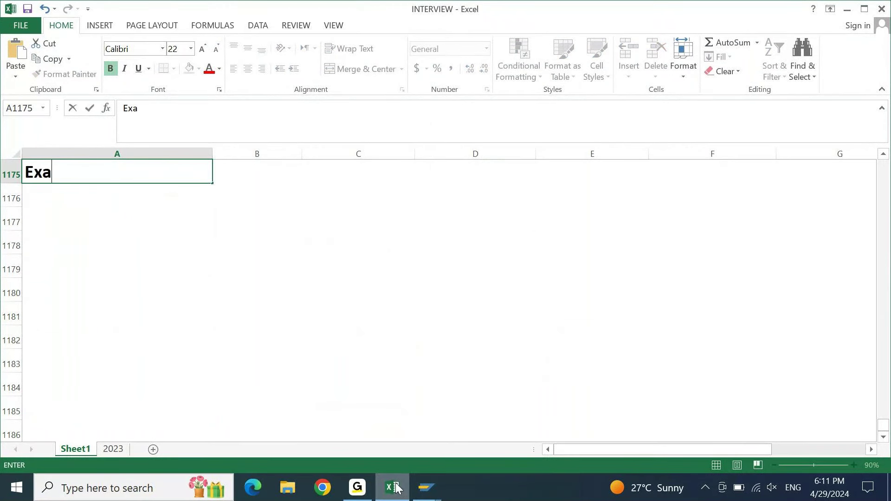
{"action": "type", "text": "mple 1:"}
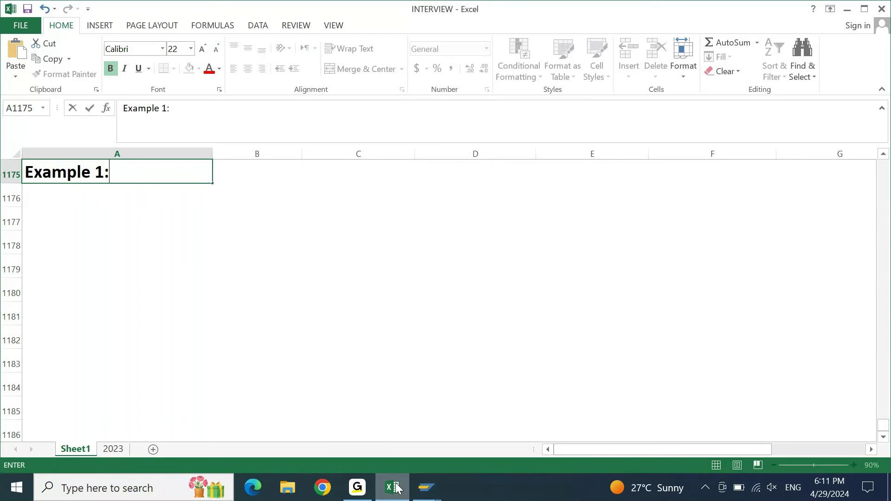
{"action": "key", "text": "Return"}
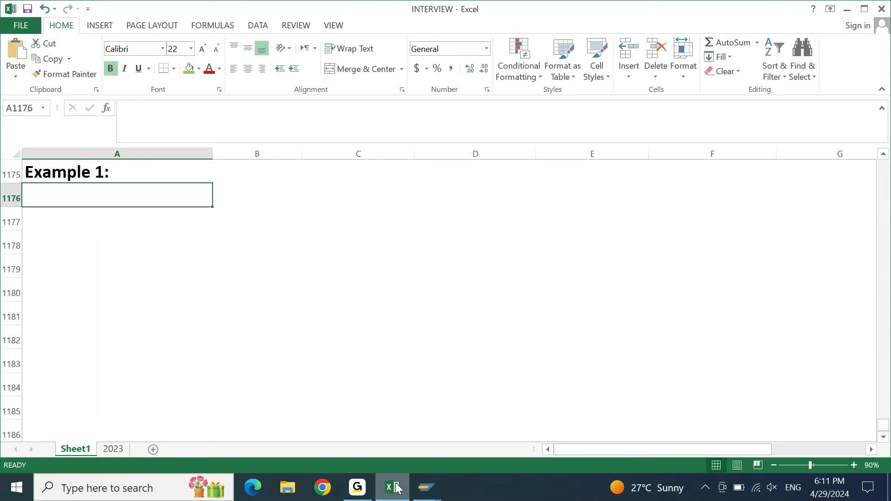
{"action": "left_click", "coordinate": [364, 491]}
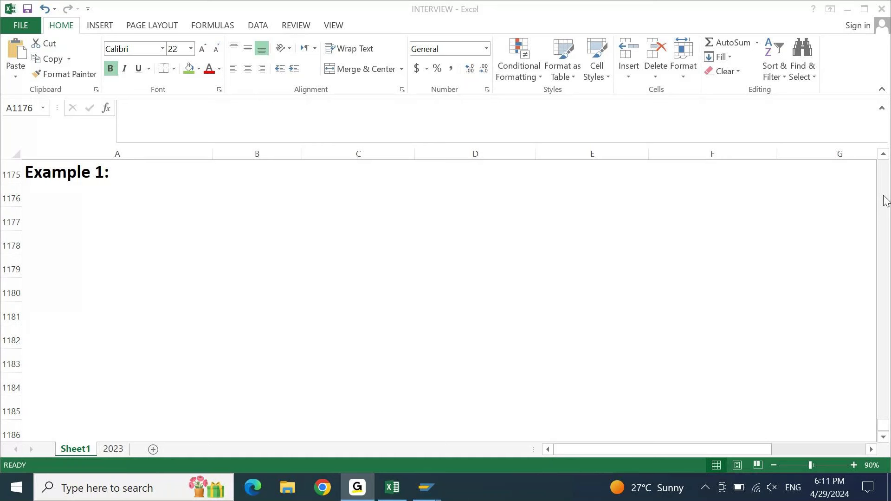
{"action": "left_click", "coordinate": [391, 492]}
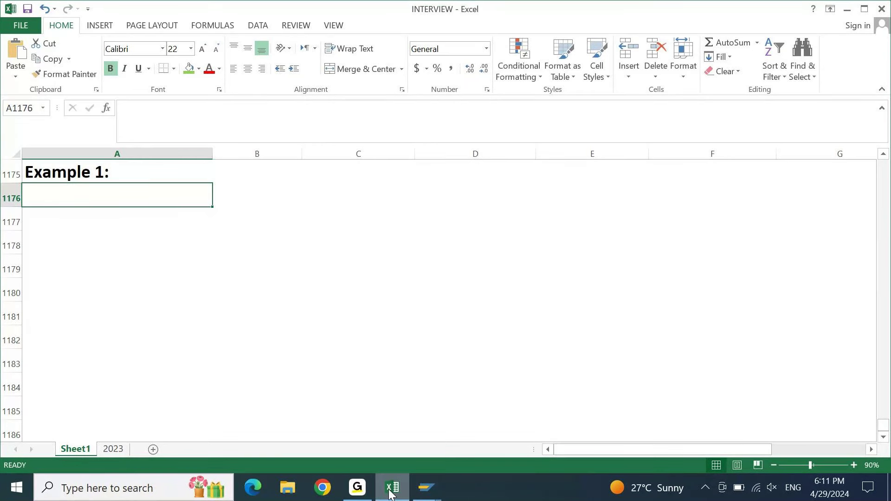
Step: In A1176, state that a Current Account was opened with AXIS Bank, giving its account number and INR CCY
{"action": "type", "text": "e"}
{"action": "key", "text": "BackSpace"}
{"action": "key", "text": "BackSpace"}
{"action": "type", "text": "We have opebed"}
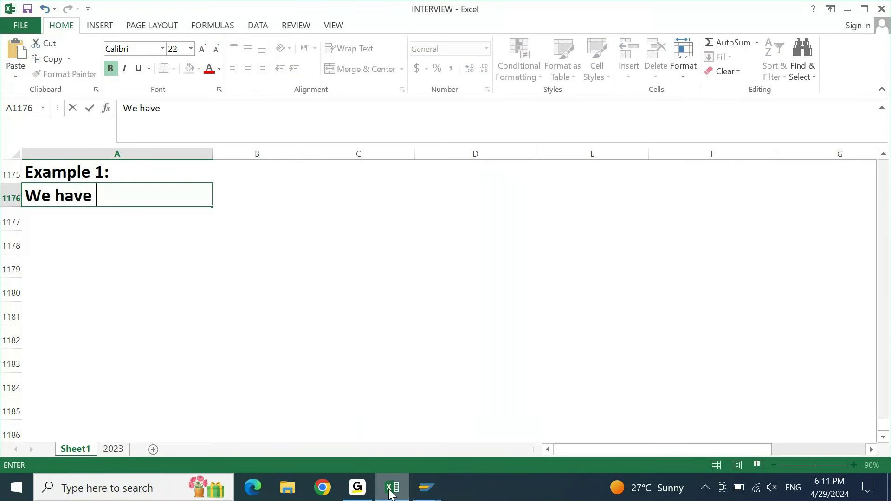
{"action": "key", "text": "BackSpace"}
{"action": "key", "text": "BackSpace"}
{"action": "key", "text": "BackSpace"}
{"action": "type", "text": "ned a Bak"}
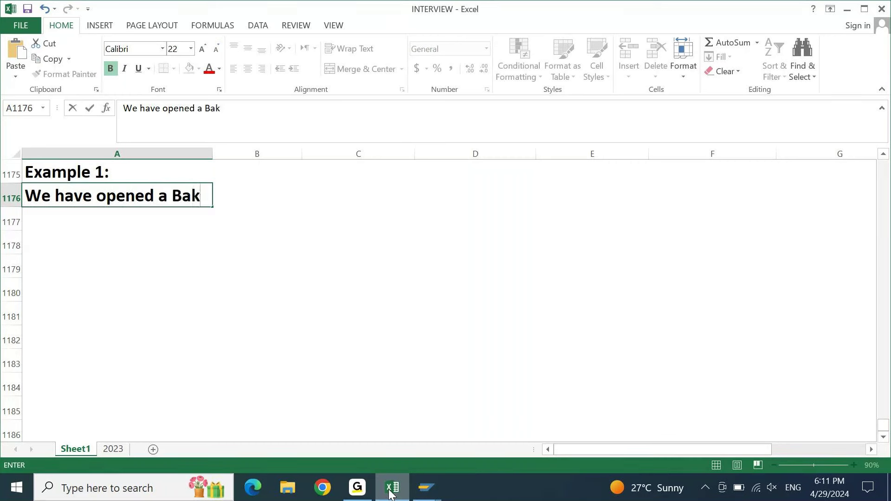
{"action": "key", "text": "BackSpace"}
{"action": "type", "text": "nk Account with"}
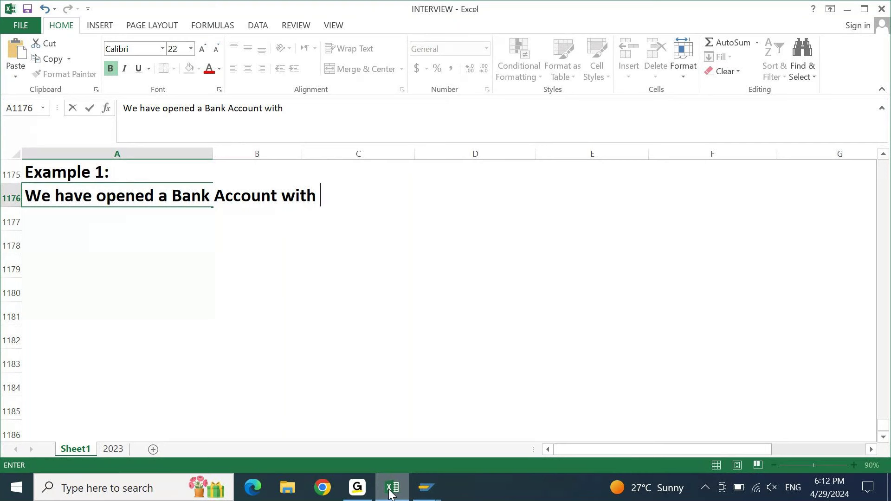
{"action": "type", "text": "AXIS Bank"}
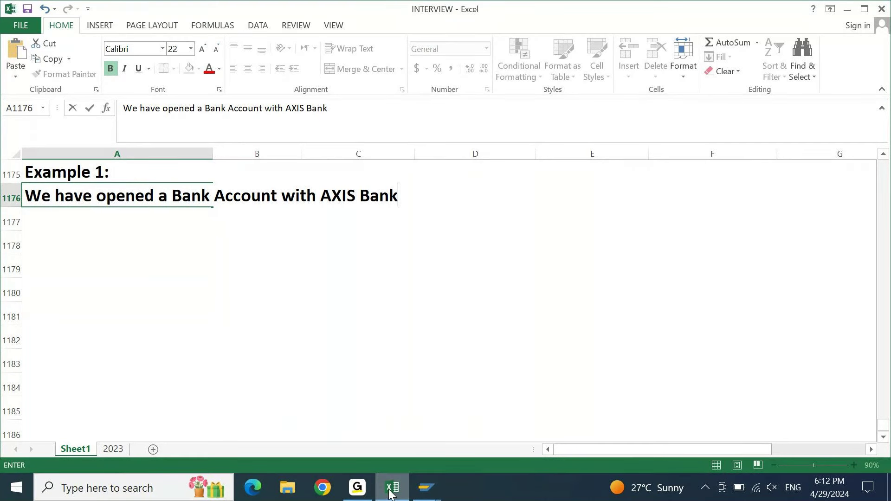
{"action": "key", "text": "F2"}
{"action": "key", "text": "ctrl+Left"}
{"action": "key", "text": "ctrl+Left"}
{"action": "key", "text": "ctrl+Left"}
{"action": "key", "text": "ctrl+Left"}
{"action": "key", "text": "ctrl+Left"}
{"action": "key", "text": "shift+Right"}
{"action": "key", "text": "shift+Right"}
{"action": "key", "text": "shift+Right"}
{"action": "key", "text": "shift+Right"}
{"action": "type", "text": "Ac"}
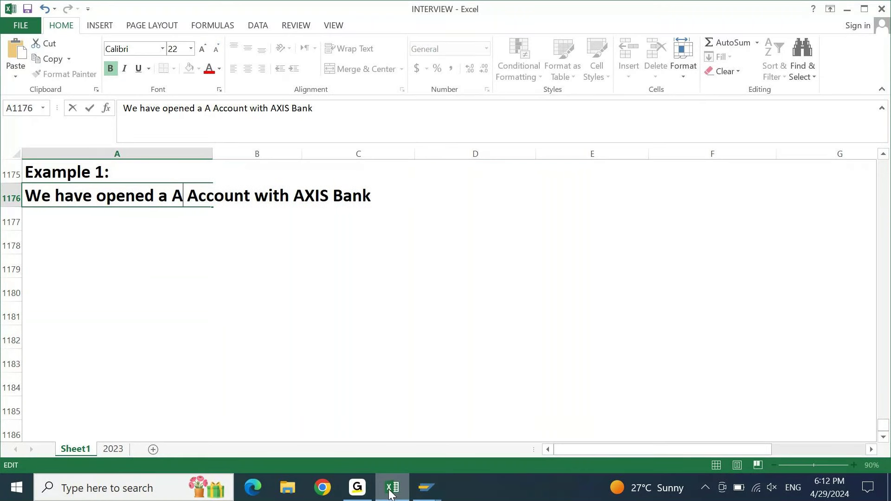
{"action": "key", "text": "BackSpace"}
{"action": "key", "text": "BackSpace"}
{"action": "type", "text": "Curre"}
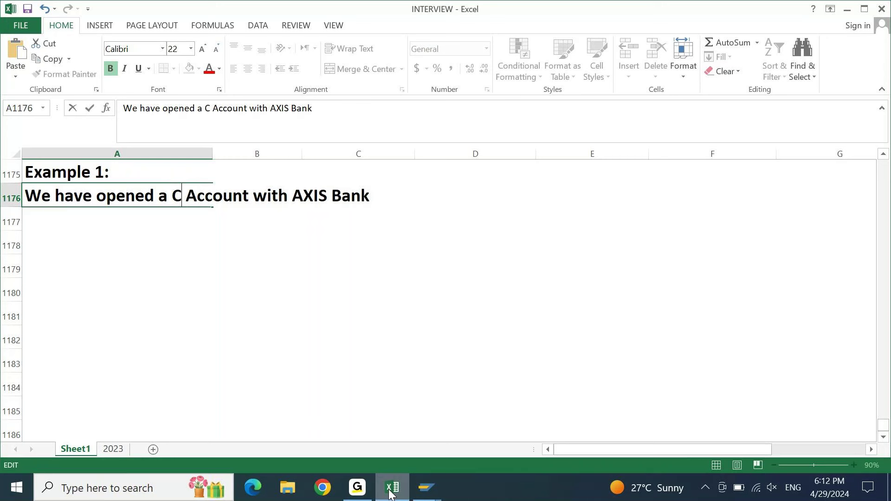
{"action": "type", "text": "nt"}
{"action": "key", "text": "ctrl+Right"}
{"action": "key", "text": "ctrl+Right"}
{"action": "key", "text": "ctrl+Right"}
{"action": "key", "text": "ctrl+Right"}
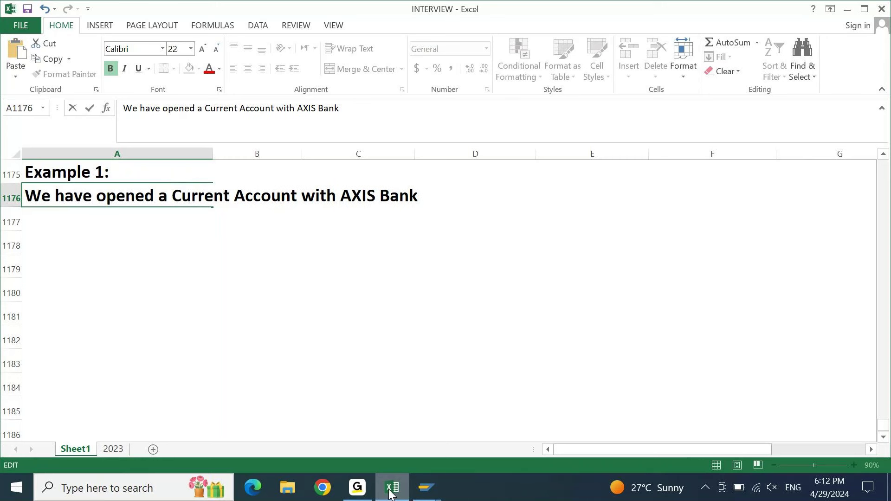
{"action": "key", "text": "ctrl+Right"}
{"action": "type", "text": "... A"}
{"action": "key", "text": "BackSpace"}
{"action": "type", "text": "A/C#"}
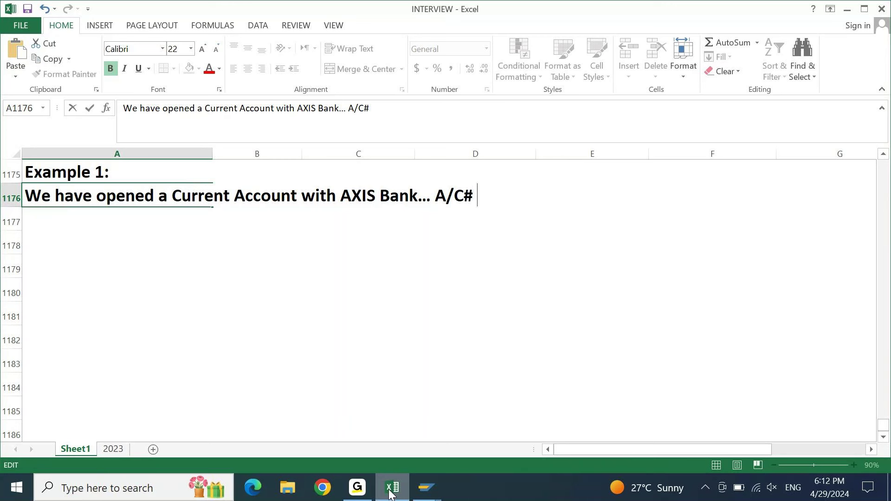
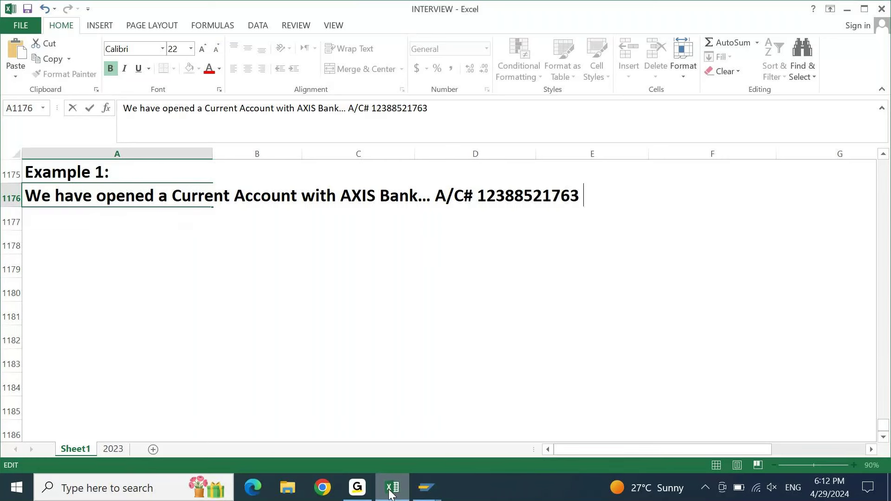
{"action": "type", "text": "INR CUrr"}
{"action": "key", "text": "BackSpace"}
{"action": "key", "text": "BackSpace"}
{"action": "key", "text": "BackSpace"}
{"action": "type", "text": "CY"}
{"action": "key", "text": "Return"}
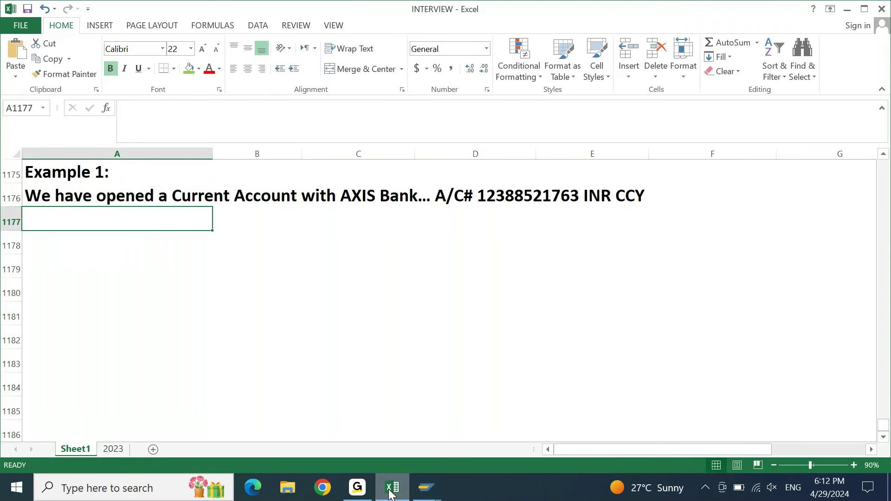
Step: In A1177, add 'We will be using this Account for Incoming & Outgoing Payments purpose.'
{"action": "type", "text": "We wul"}
{"action": "key", "text": "BackSpace"}
{"action": "key", "text": "BackSpace"}
{"action": "type", "text": "ill "}
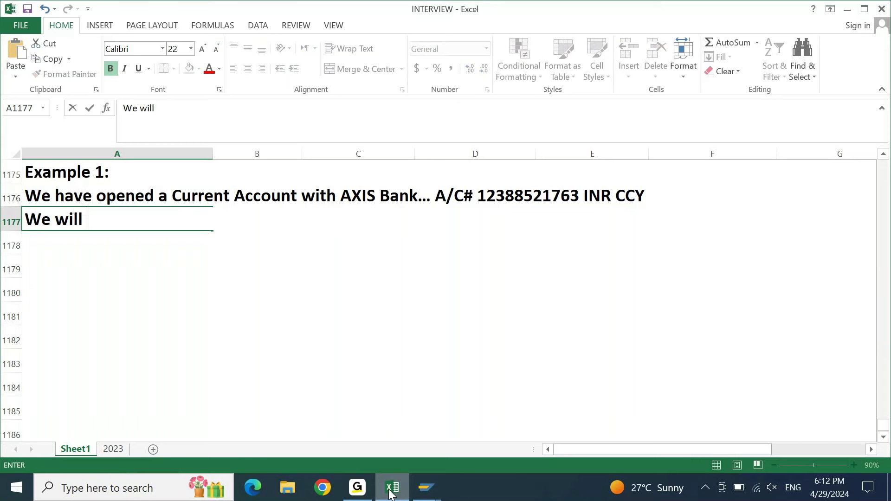
{"action": "type", "text": "be using this Acciunt"}
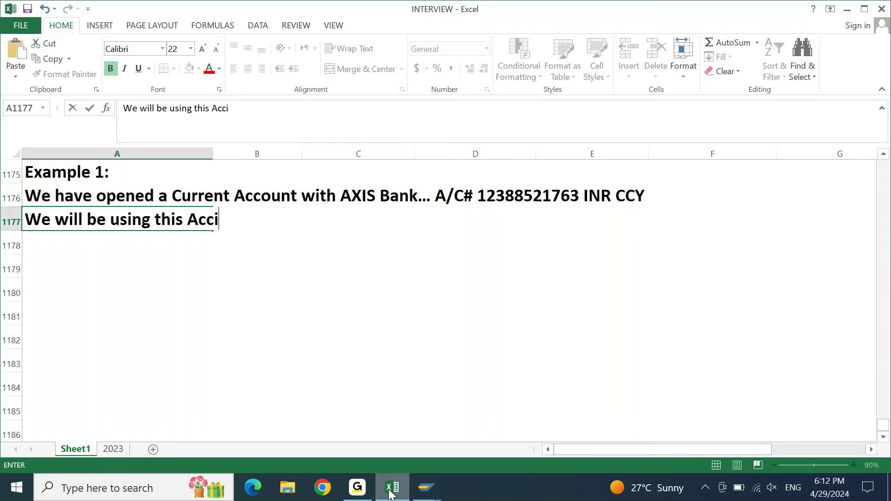
{"action": "key", "text": "BackSpace"}
{"action": "key", "text": "BackSpace"}
{"action": "key", "text": "BackSpace"}
{"action": "key", "text": "BackSpace"}
{"action": "type", "text": "ount for"}
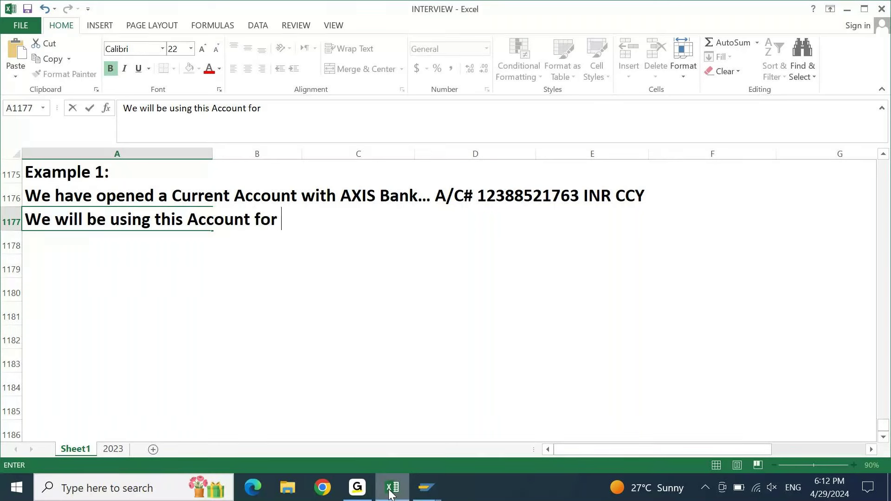
{"action": "type", "text": " Incoming "}
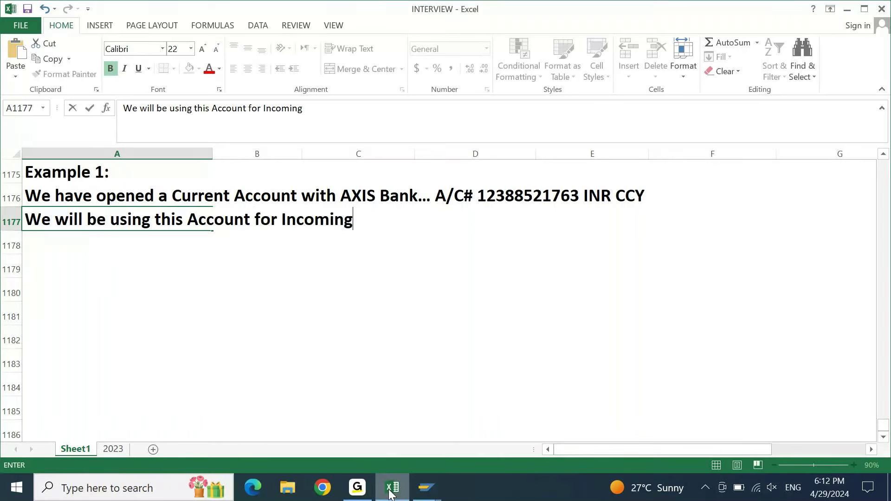
{"action": "type", "text": "& Out"}
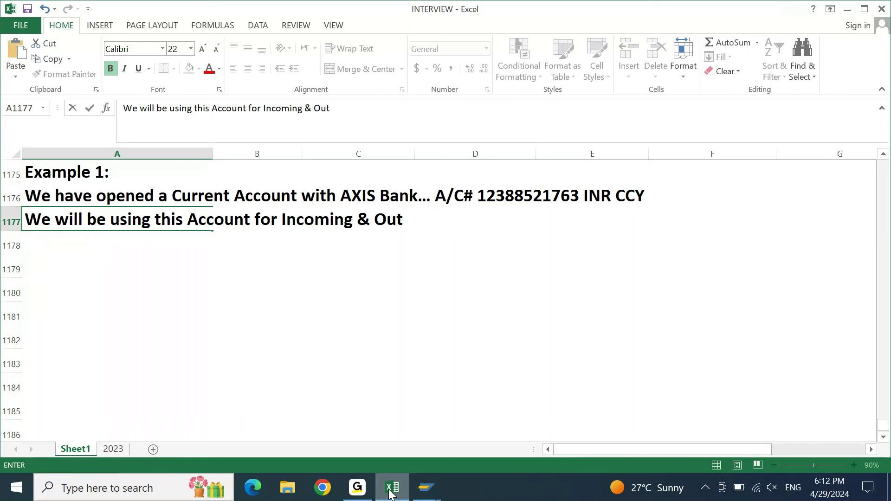
{"action": "type", "text": "going Pay"}
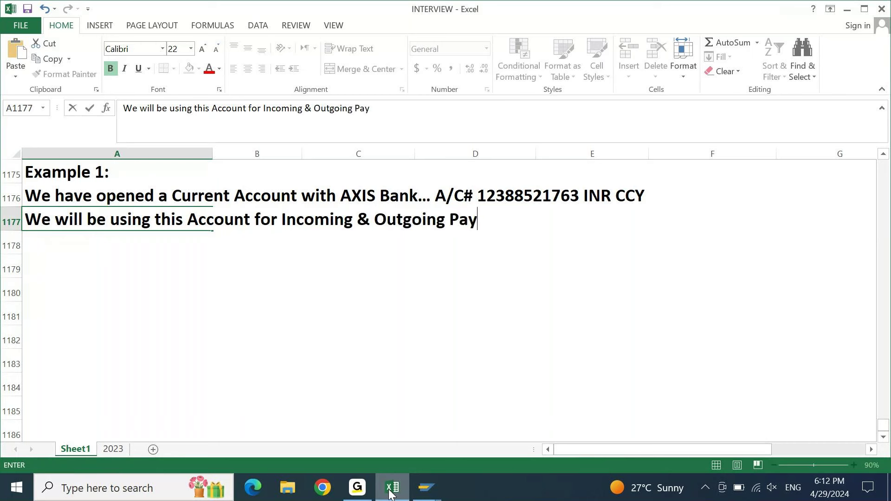
{"action": "type", "text": "ment"}
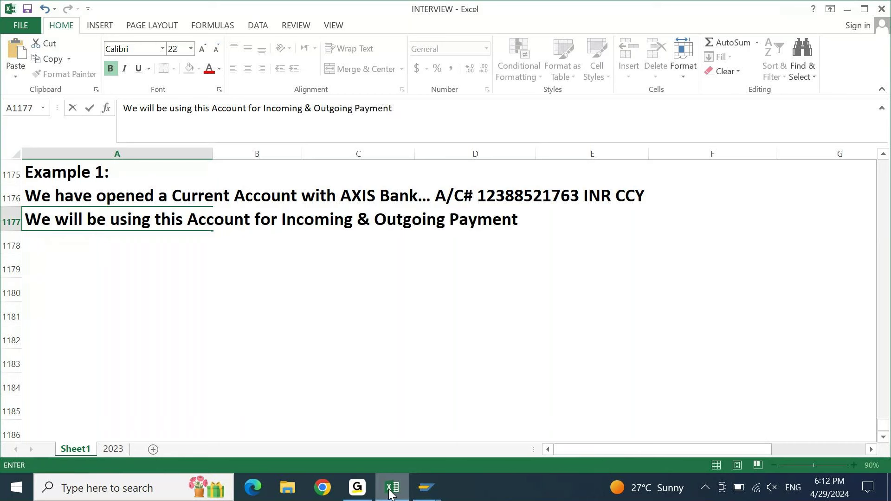
{"action": "type", "text": "s purpos"}
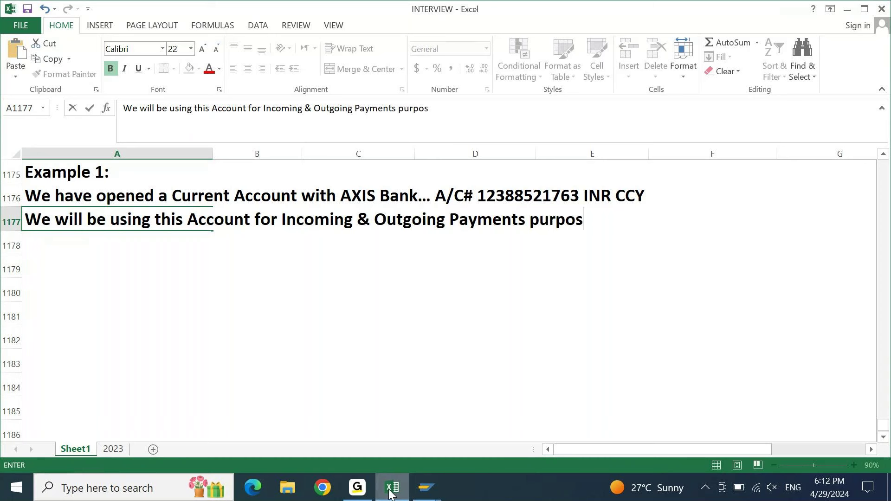
{"action": "type", "text": "e."}
{"action": "key", "text": "Return"}
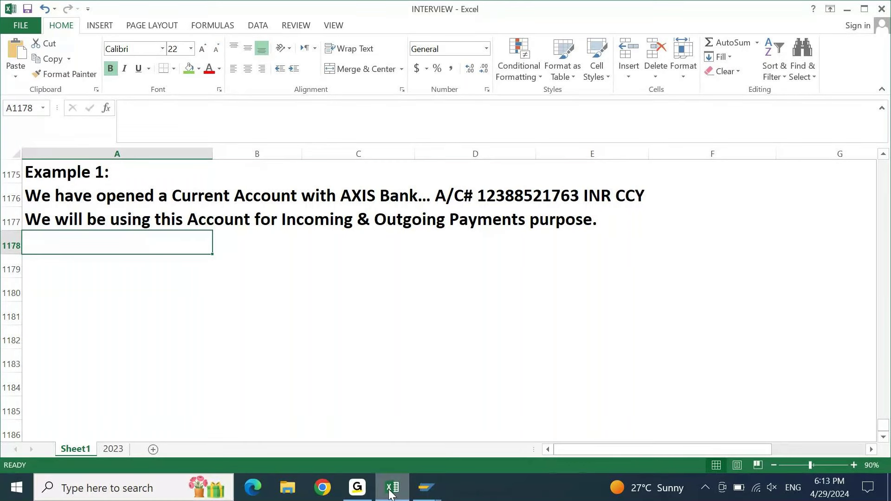
Step: Begin the numbered list with '1. Create G/L's' and '2. House Banks' in A1179–A1180
{"action": "key", "text": "Down"}
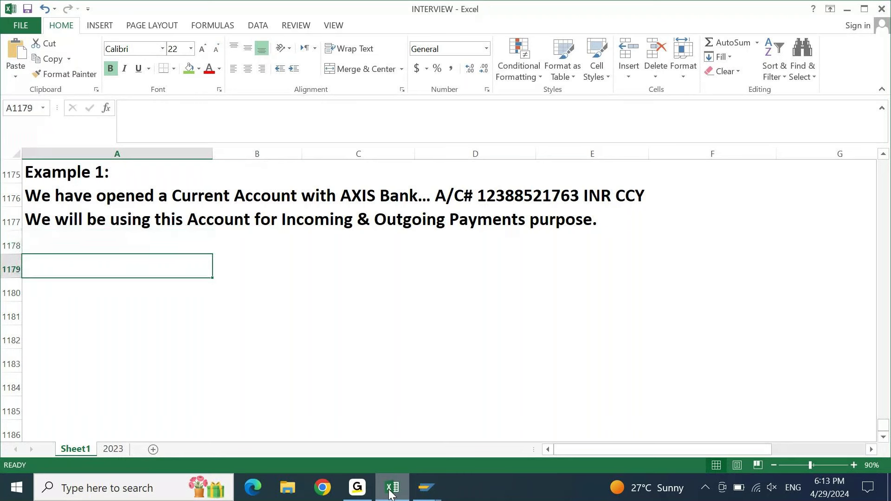
{"action": "type", "text": "1."}
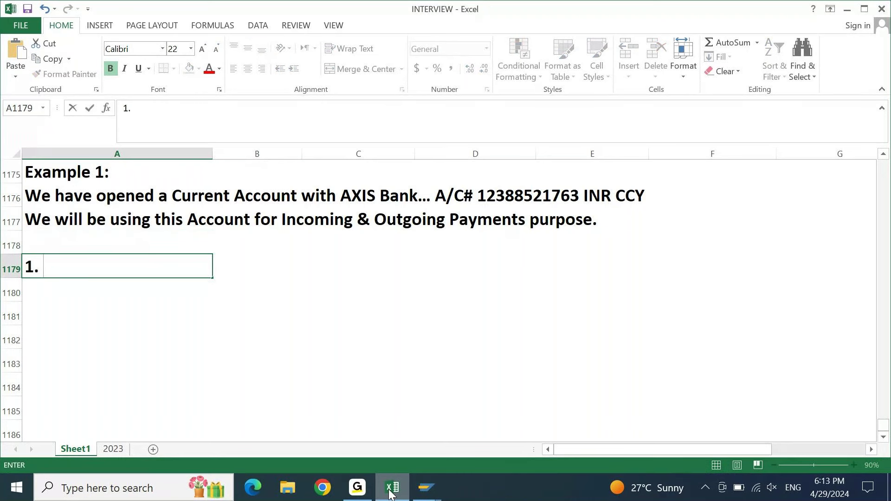
{"action": "type", "text": " Create G/Ls"}
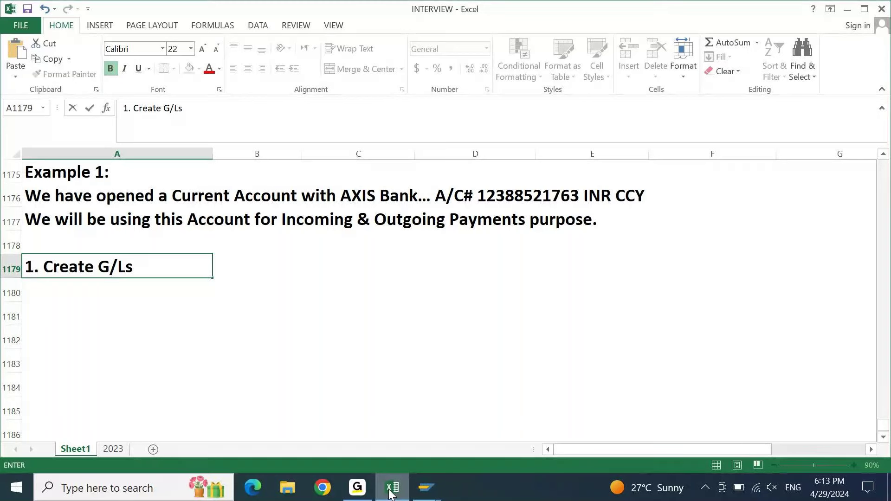
{"action": "key", "text": "BackSpace"}
{"action": "type", "text": "'s"}
{"action": "key", "text": "Return"}
{"action": "type", "text": "2. House Banks"}
{"action": "key", "text": "Return"}
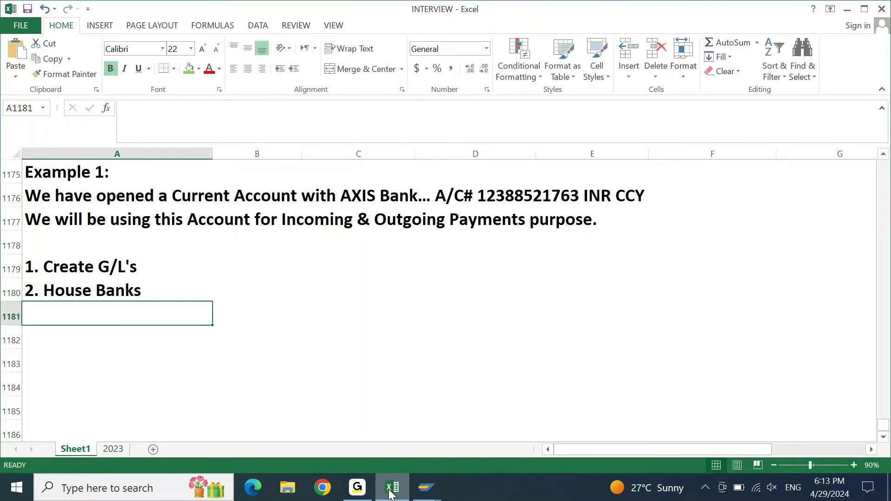
Step: Add '3. Automatic Payment Program' and '4. Bank Reconciliations' in A1181–A1182
{"action": "type", "text": "3"}
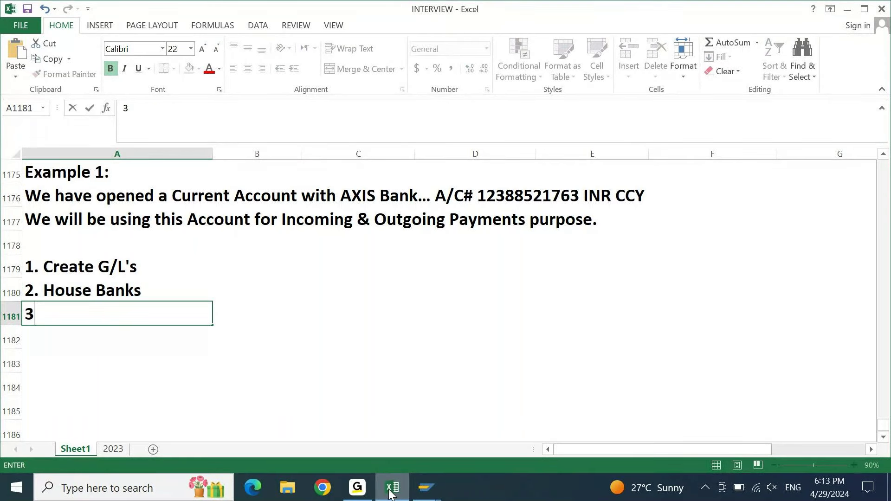
{"action": "type", "text": ". Automa"}
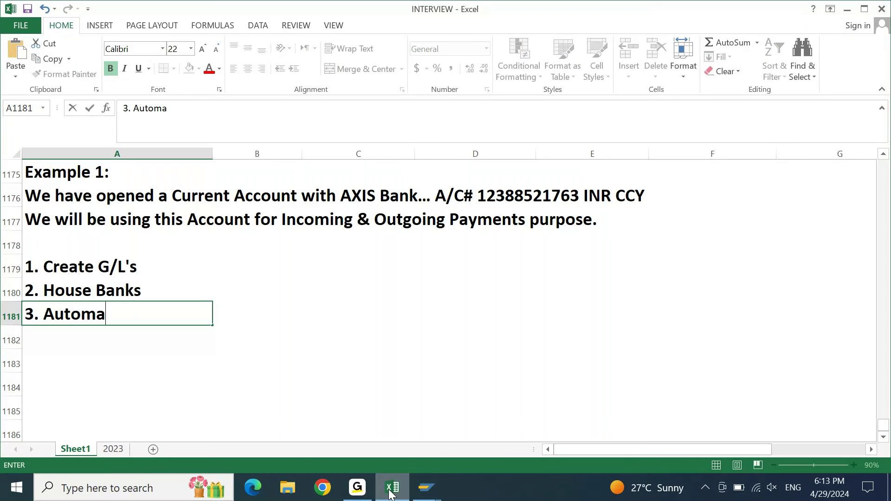
{"action": "type", "text": "tic Payment "}
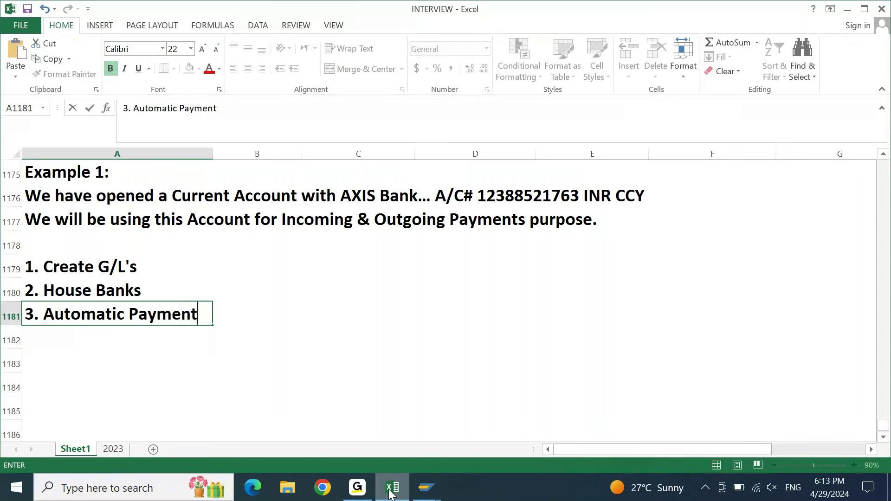
{"action": "type", "text": "Program"}
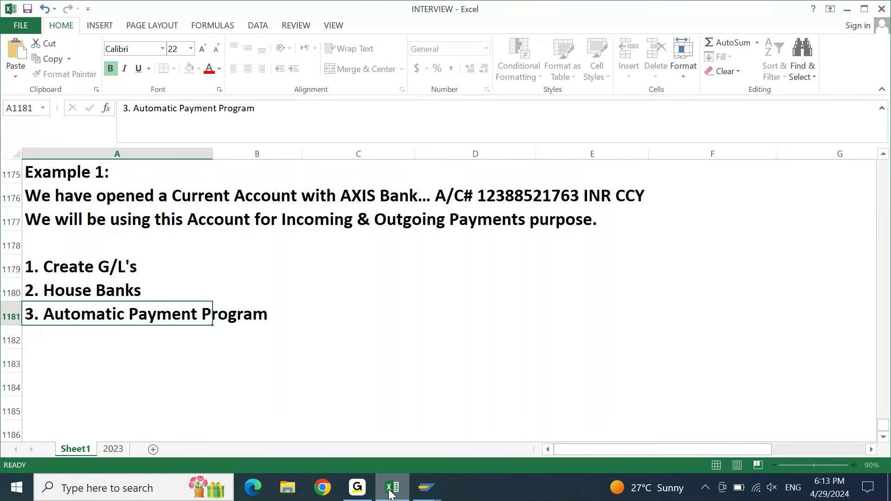
{"action": "key", "text": "Return"}
{"action": "type", "text": "4. "}
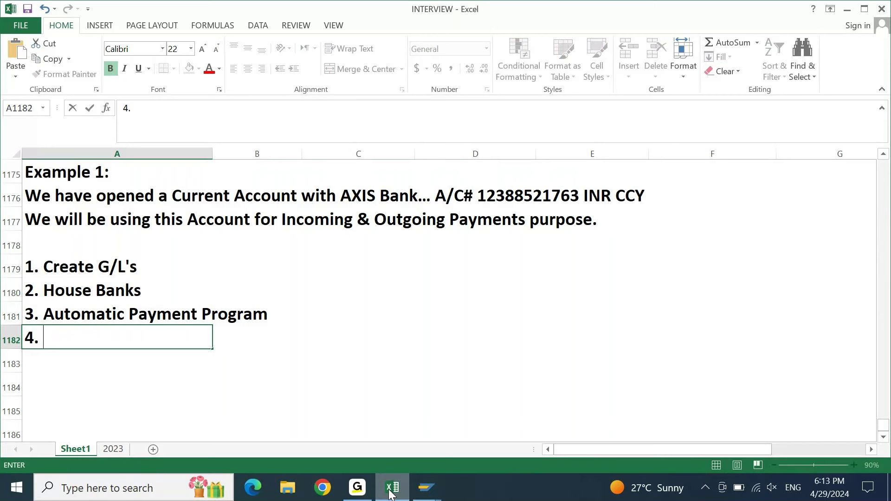
{"action": "type", "text": "Bank Reco"}
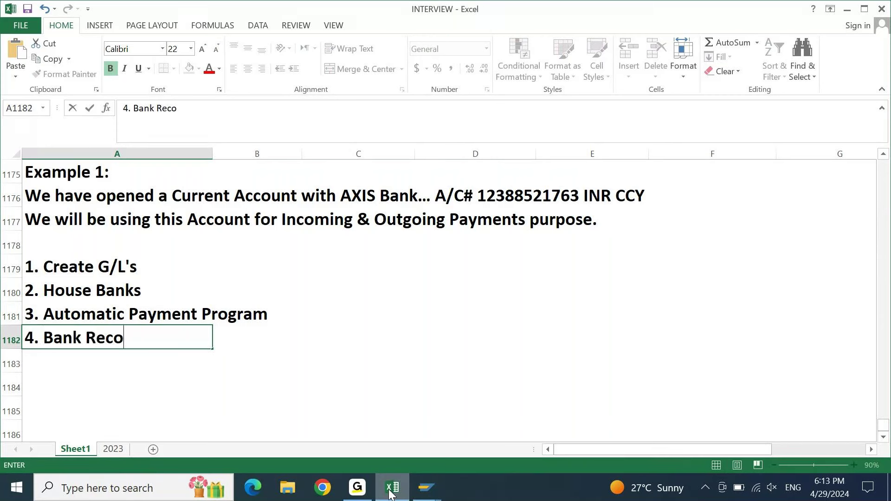
{"action": "type", "text": "nciliations"}
{"action": "key", "text": "Return"}
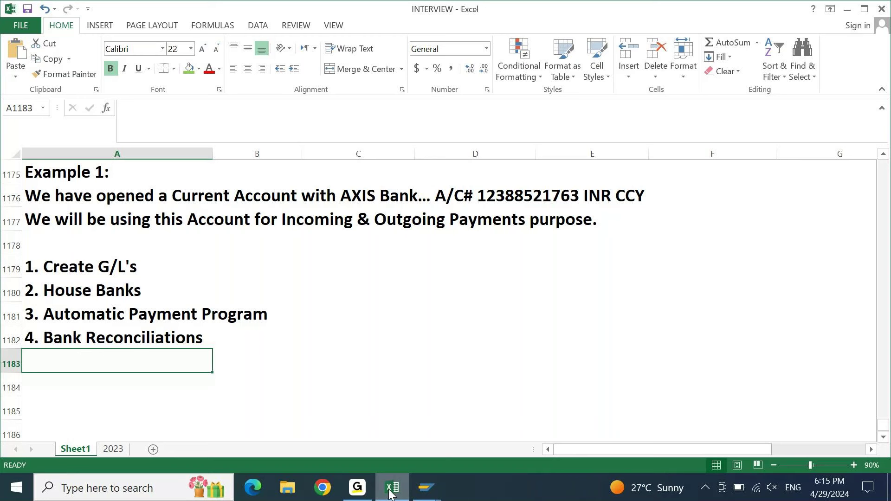
{"action": "key", "text": "Up"}
{"action": "key", "text": "Up"}
{"action": "key", "text": "Up"}
{"action": "key", "text": "Up"}
{"action": "key", "text": "Right"}
{"action": "key", "text": "Right"}
{"action": "key", "text": "Right"}
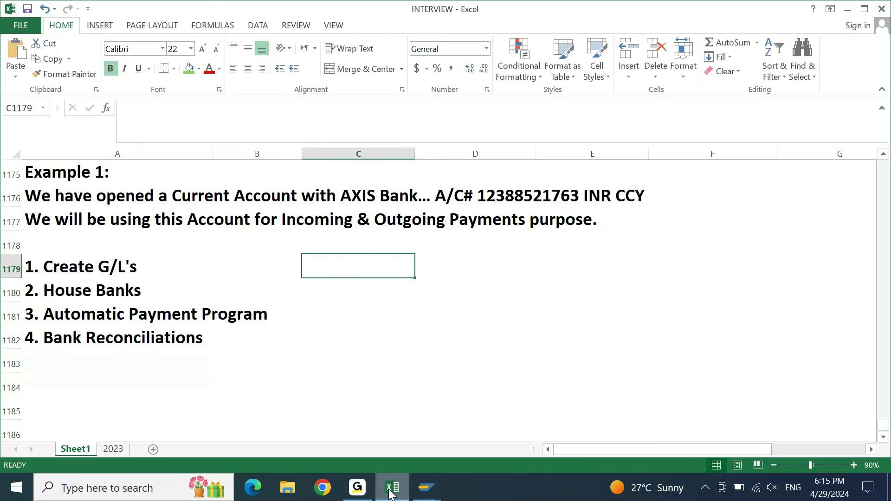
Step: Enter 'Main A/c & Sub A/c' in D1179 beside 1. Create G/L's
{"action": "type", "text": "Mao"}
{"action": "key", "text": "BackSpace"}
{"action": "type", "text": "i"}
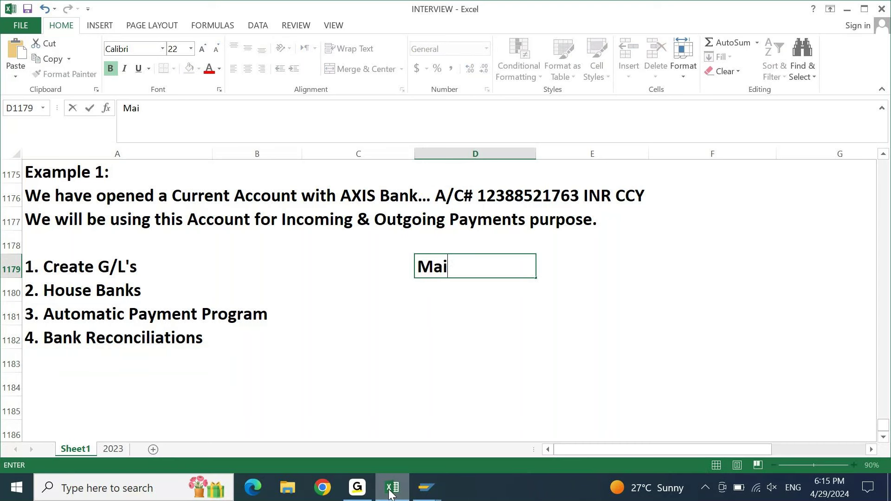
{"action": "type", "text": "n A/c "}
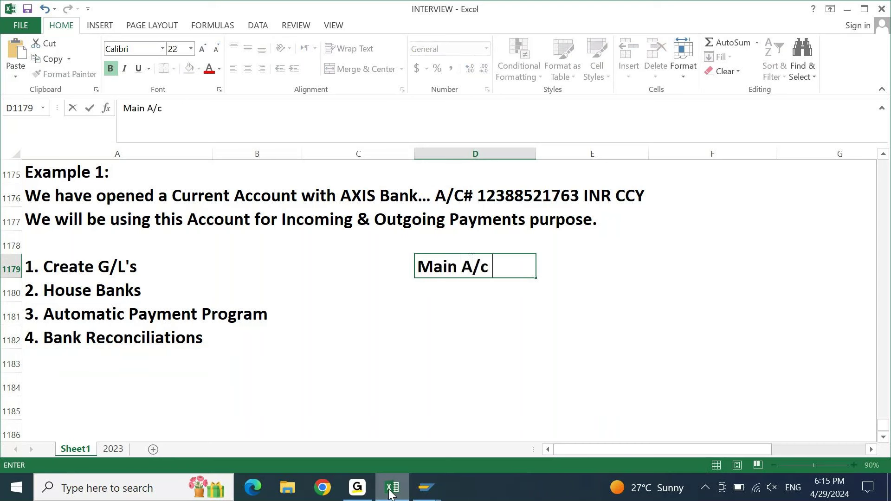
{"action": "type", "text": "& Sub A/c"}
{"action": "key", "text": "Return"}
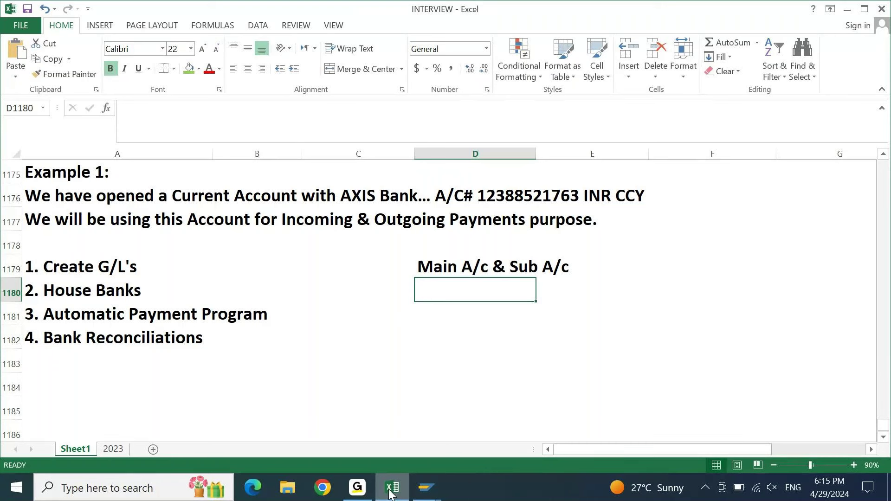
{"action": "key", "text": "Home"}
{"action": "key", "text": "Up"}
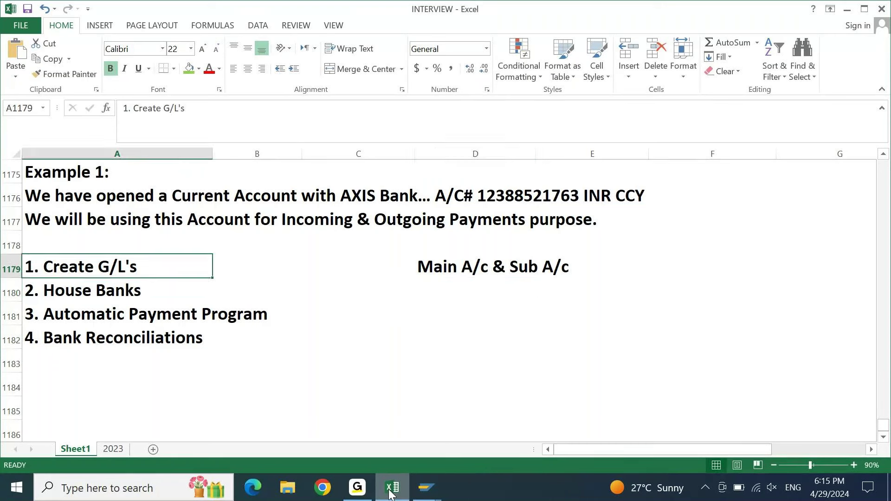
Step: Fill F1179 with '13101010 - Main || 13101011 - Outgoing || 13101012 - Incoming'
{"action": "key", "text": "Right"}
{"action": "key", "text": "Right"}
{"action": "key", "text": "Right"}
{"action": "key", "text": "Right"}
{"action": "key", "text": "Right"}
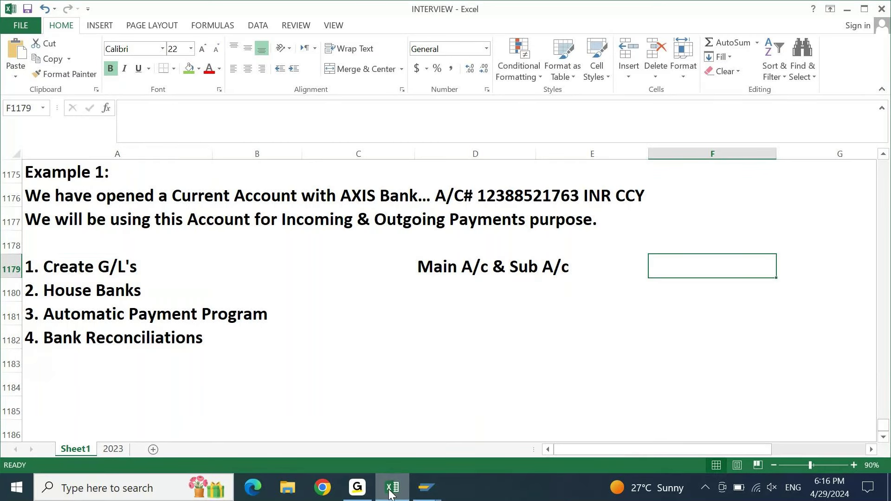
{"action": "type", "text": "1000"}
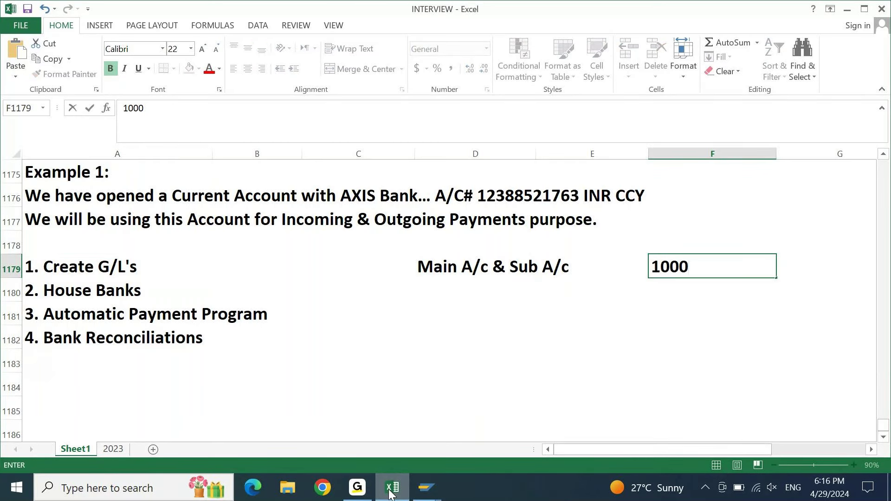
{"action": "key", "text": "BackSpace"}
{"action": "key", "text": "BackSpace"}
{"action": "key", "text": "BackSpace"}
{"action": "key", "text": "BackSpace"}
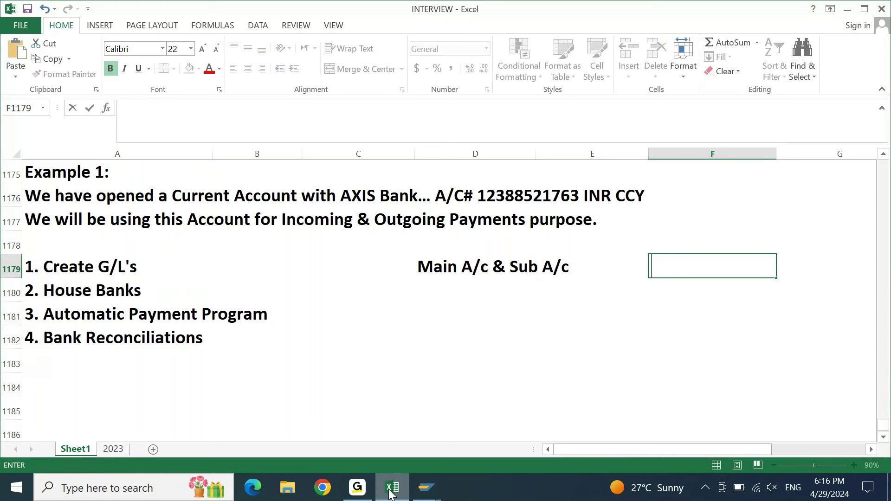
{"action": "type", "text": "1310"}
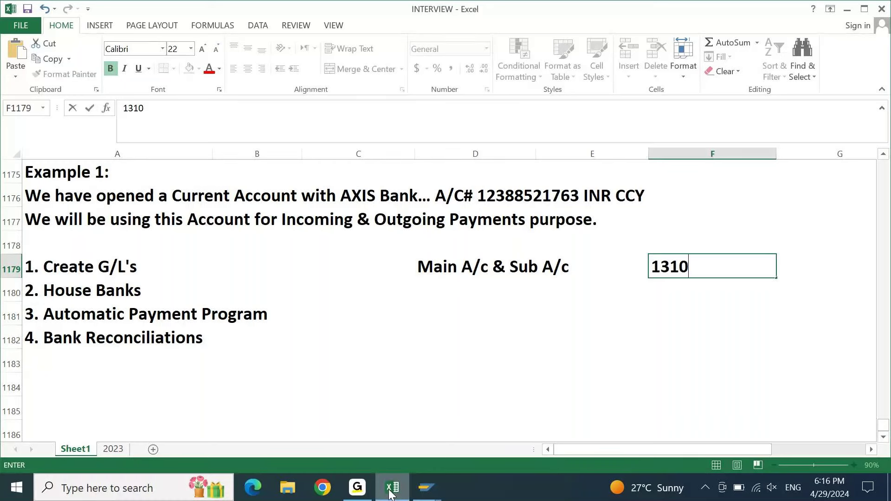
{"action": "type", "text": "1010"}
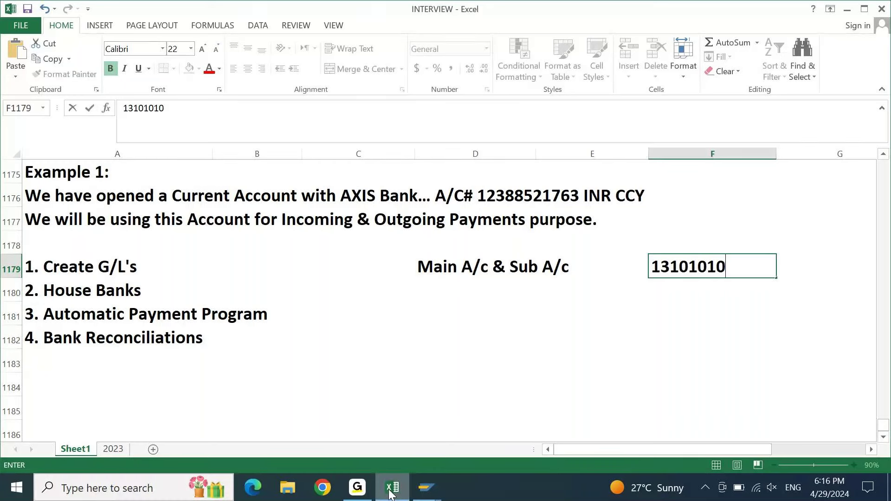
{"action": "key", "text": "Return"}
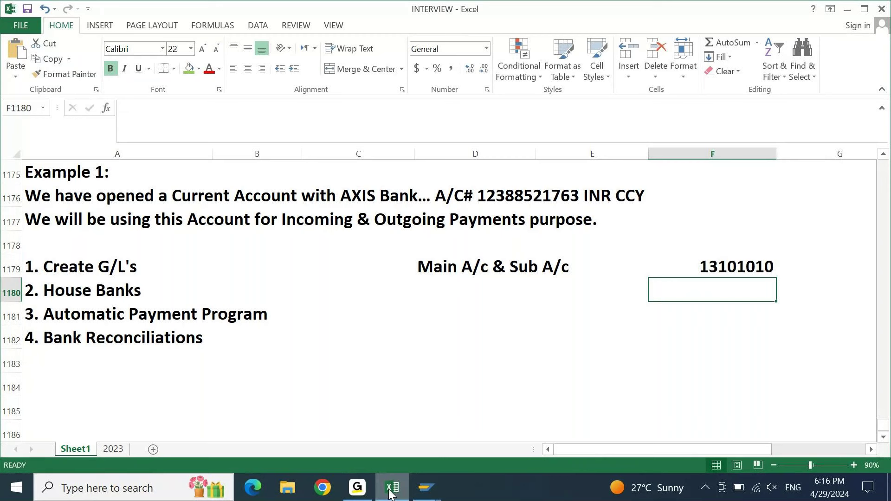
{"action": "key", "text": "Up"}
{"action": "key", "text": "F2"}
{"action": "type", "text": "- Main"}
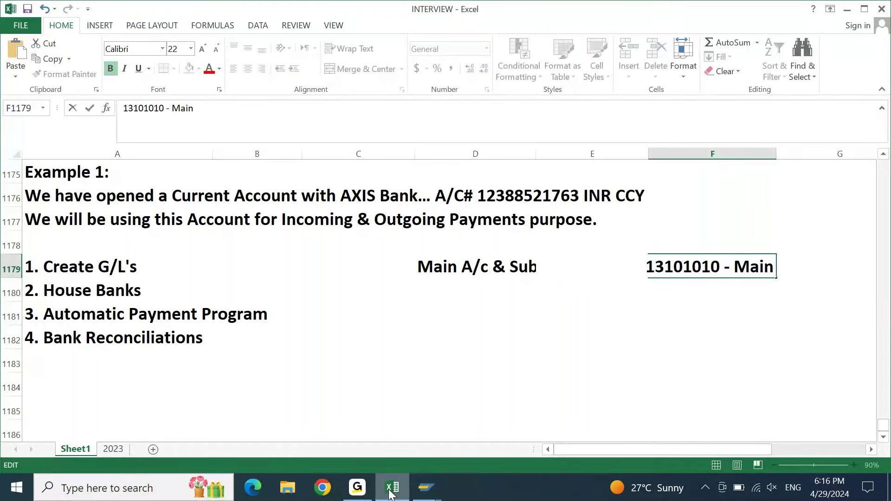
{"action": "type", "text": "||   13101011"}
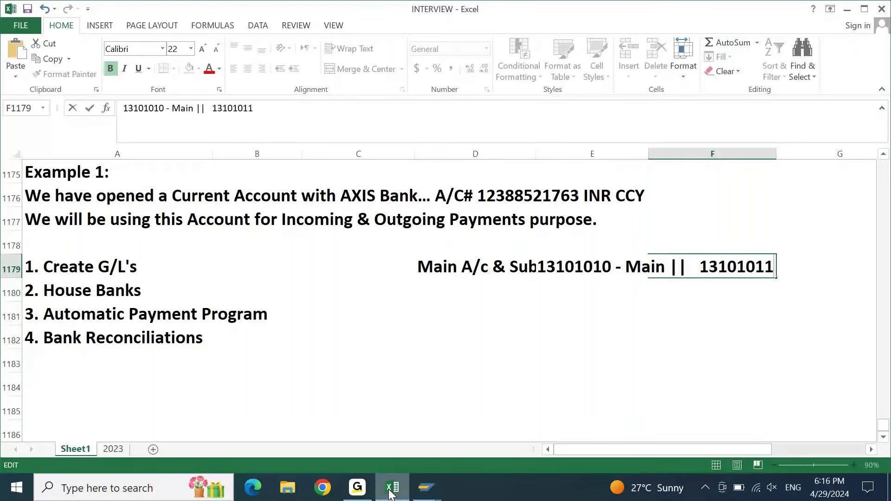
{"action": "type", "text": " - Outgoing"}
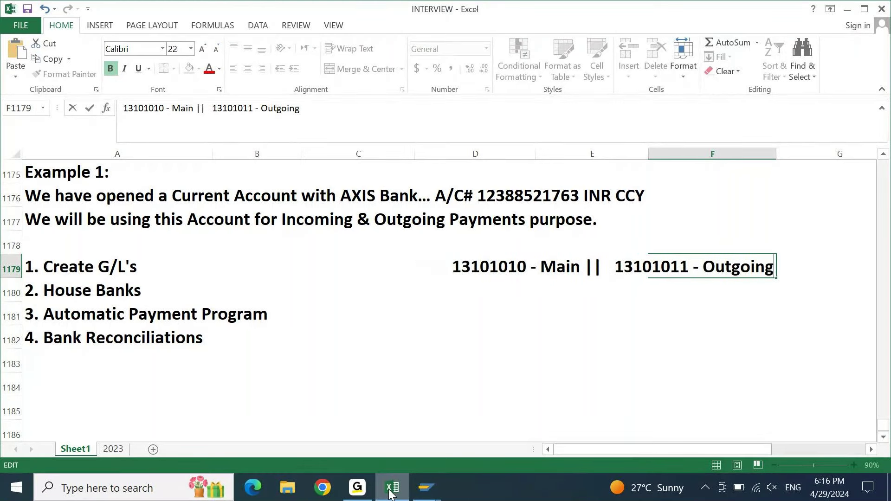
{"action": "type", "text": "  || 1310"}
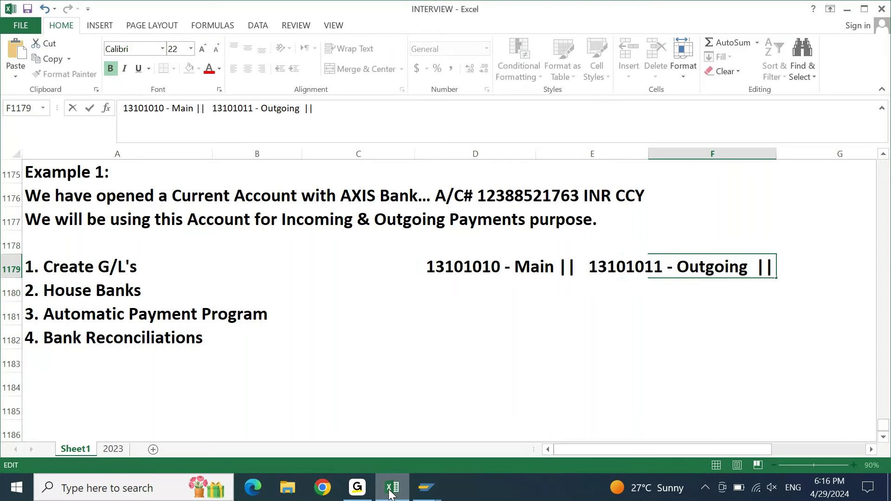
{"action": "type", "text": "101"}
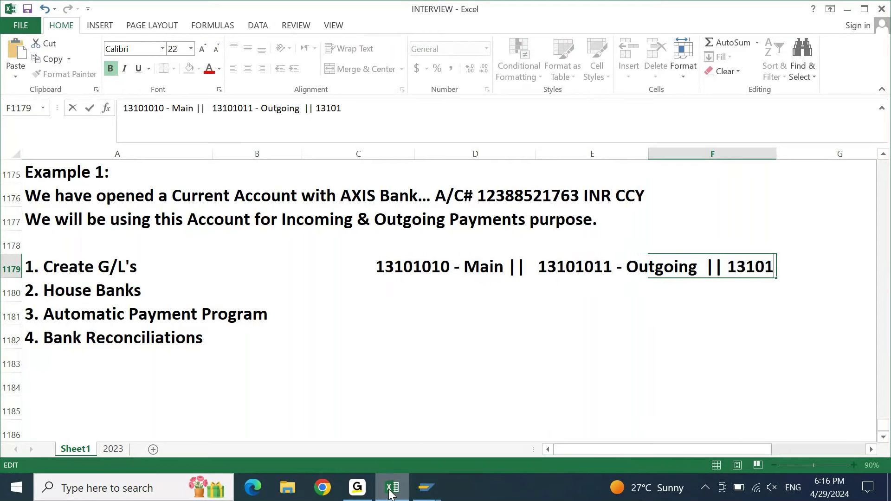
{"action": "type", "text": "2 - Incoming"}
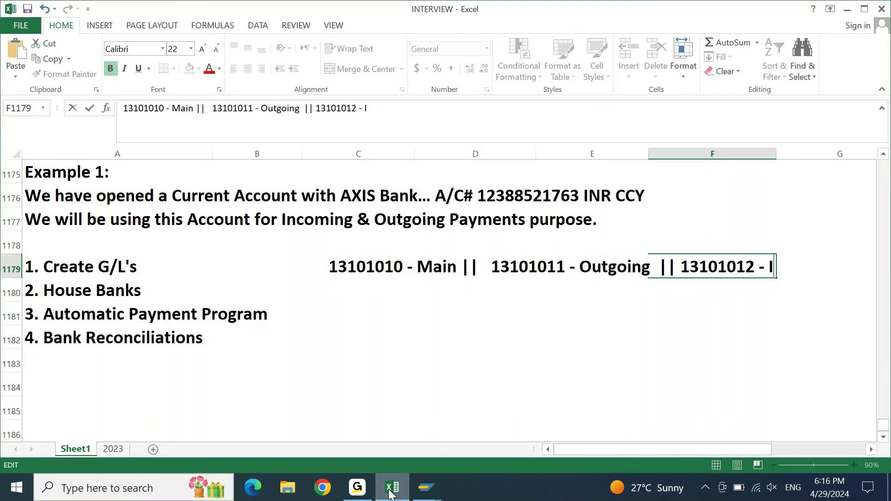
{"action": "key", "text": "Return"}
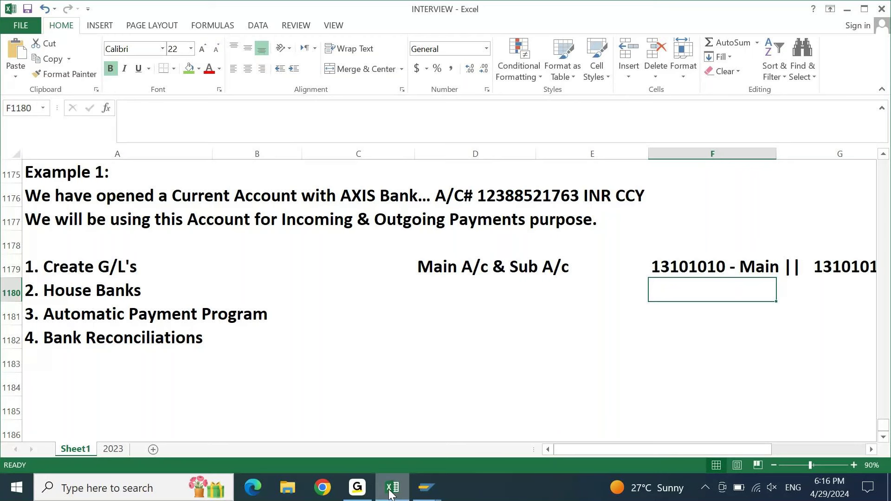
{"action": "key", "text": "Up"}
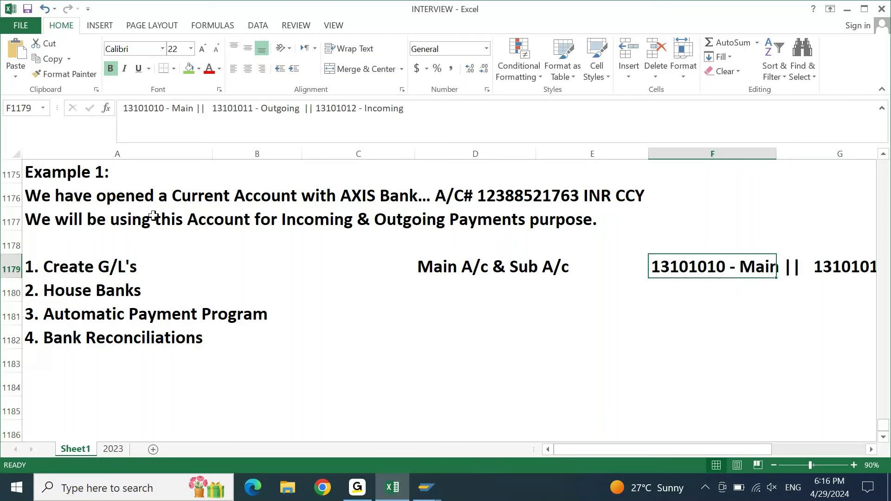
{"action": "left_click", "coordinate": [185, 107]}
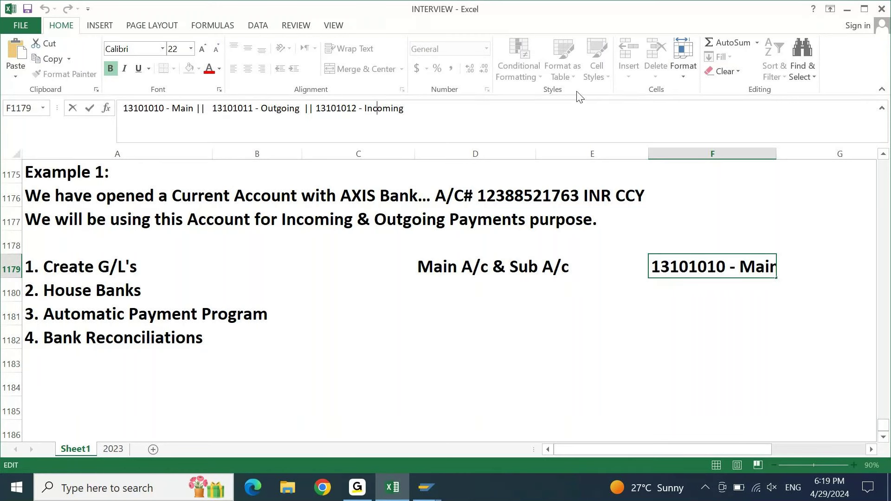
Step: Finish the account list entry in F1179 and move to the empty cell A1184
{"action": "key", "text": "End"}
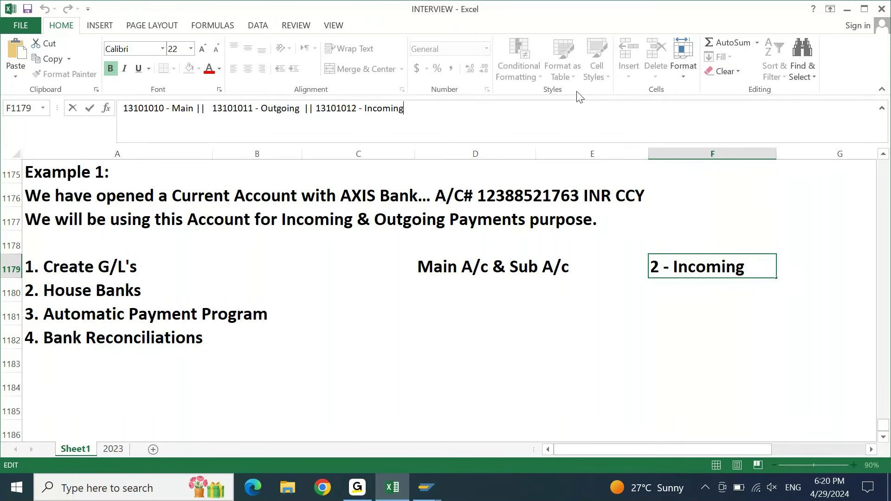
{"action": "key", "text": "Escape"}
{"action": "key", "text": "ctrl+Left"}
{"action": "key", "text": "ctrl+Down"}
{"action": "key", "text": "ctrl+Down"}
{"action": "key", "text": "ctrl+Up"}
{"action": "key", "text": "Down"}
{"action": "key", "text": "Down"}
{"action": "key", "text": "Down"}
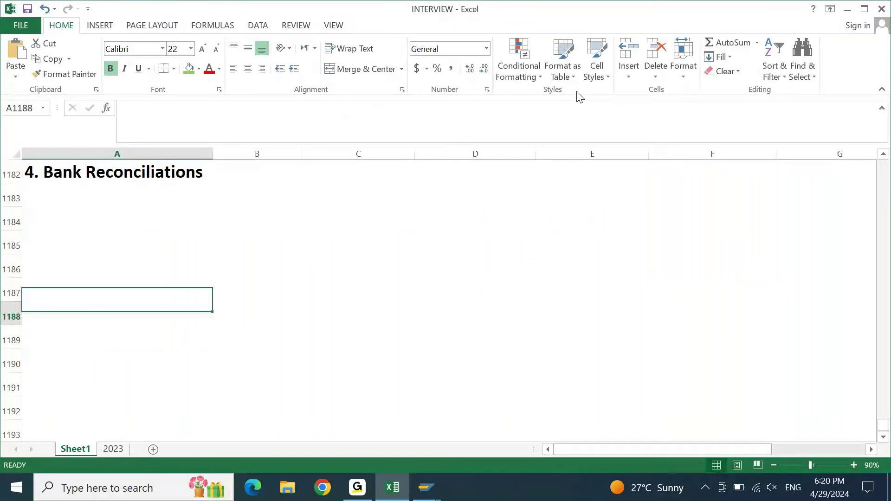
{"action": "key", "text": "Up"}
{"action": "key", "text": "Down"}
{"action": "key", "text": "Up"}
Step: Enter the heading 'Current Logic for Bank GL's in the client' in A1184
{"action": "type", "text": "Current Logic for Bank GL's in the client"}
{"action": "key", "text": "Return"}
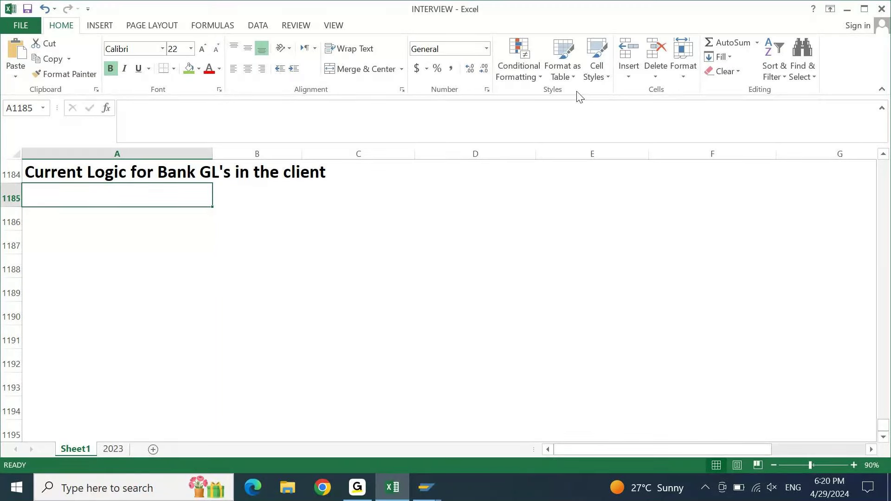
Step: List the codes Main = 0, Check IN = 1, Check Out = 2 and Transfer IN = 3
{"action": "type", "text": "Main "}
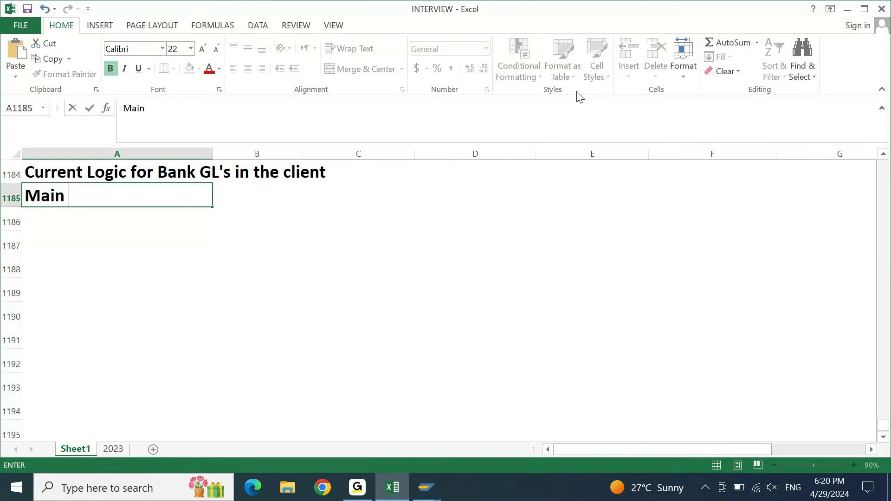
{"action": "type", "text": "= 0"}
{"action": "key", "text": "Return"}
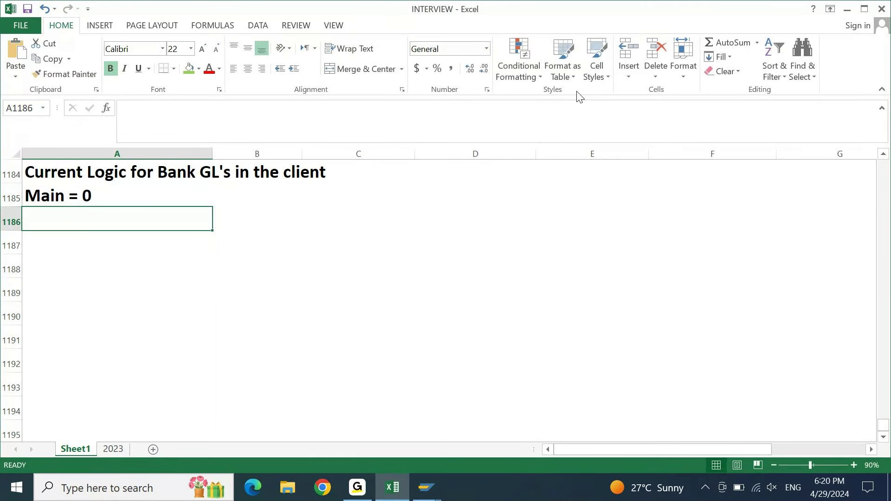
{"action": "type", "text": "Che"}
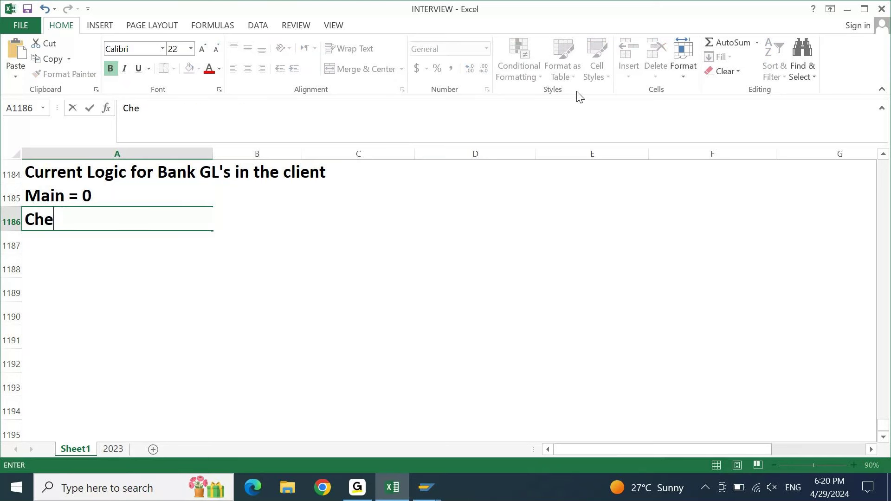
{"action": "type", "text": "ck IN = "}
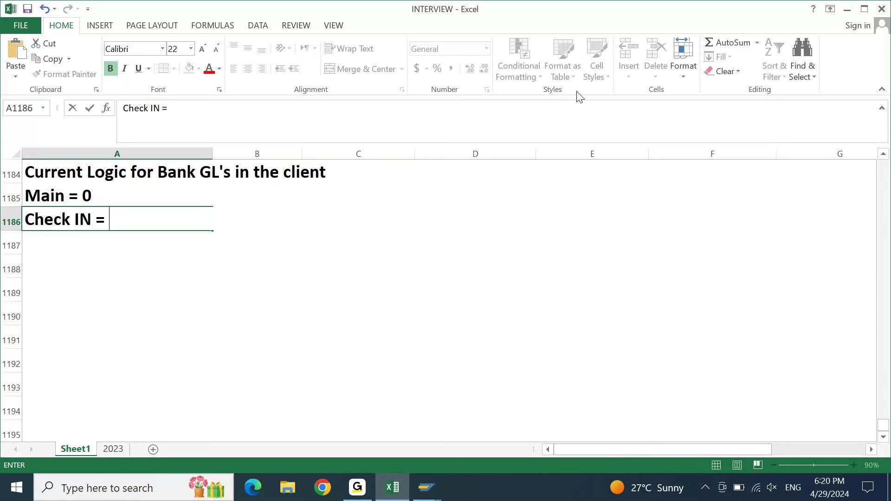
{"action": "type", "text": "1"}
{"action": "key", "text": "Return"}
{"action": "type", "text": "Check Out = 2"}
{"action": "key", "text": "Return"}
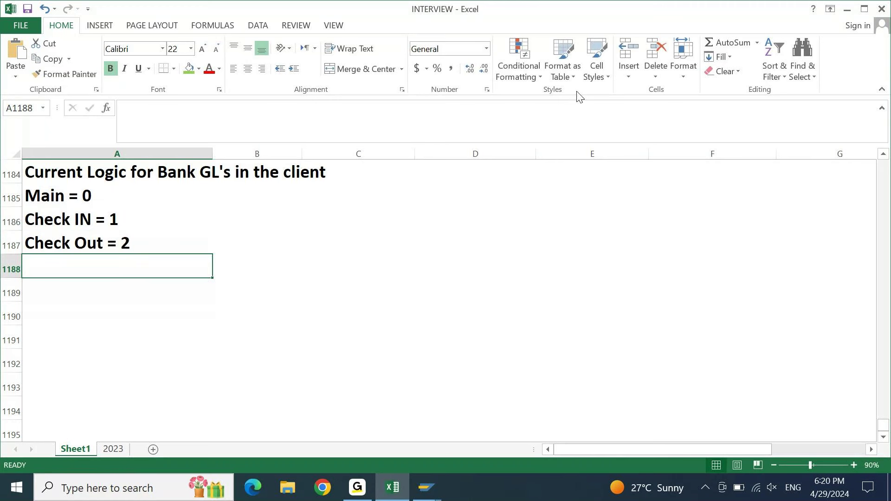
{"action": "type", "text": "Tranas"}
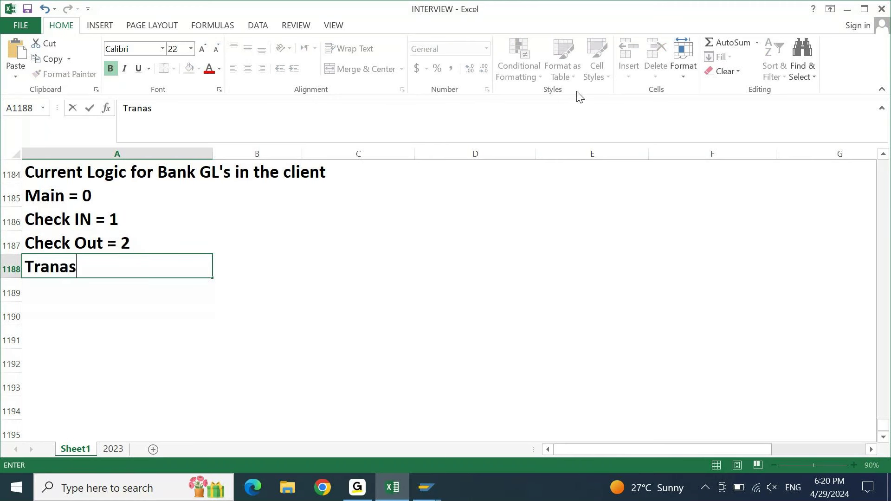
{"action": "type", "text": "fer"}
{"action": "key", "text": "BackSpace"}
{"action": "key", "text": "BackSpace"}
{"action": "key", "text": "BackSpace"}
{"action": "key", "text": "BackSpace"}
{"action": "key", "text": "BackSpace"}
{"action": "type", "text": "sfer IN = 3"}
{"action": "key", "text": "Return"}
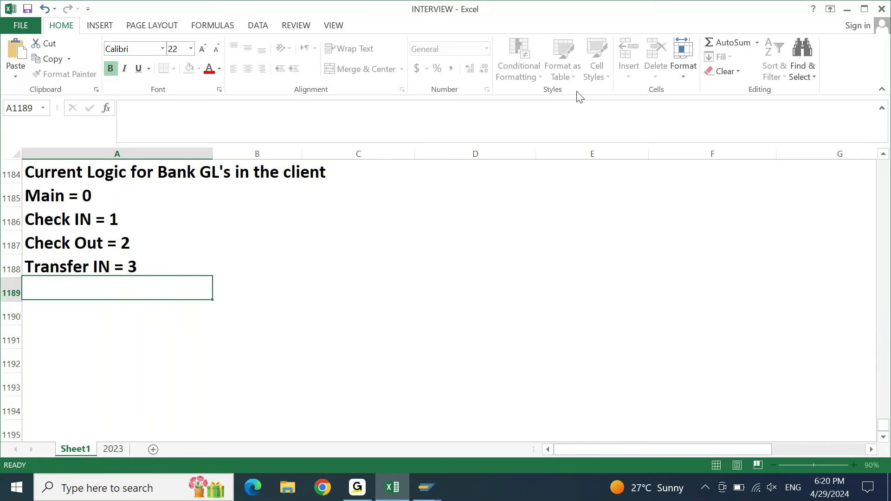
Step: Add Transfer OUT = 4, ACH IN = 5 and ACH IN = 6 below them
{"action": "key", "text": "ctrl+d"}
{"action": "key", "text": "F2"}
{"action": "key", "text": "Left"}
{"action": "key", "text": "Left"}
{"action": "key", "text": "Left"}
{"action": "key", "text": "Left"}
{"action": "key", "text": "shift+Left"}
{"action": "key", "text": "shift+Left"}
{"action": "type", "text": "OUT"}
{"action": "key", "text": "Right"}
{"action": "key", "text": "Right"}
{"action": "key", "text": "Right"}
{"action": "key", "text": "shift+Right"}
{"action": "type", "text": "4"}
{"action": "key", "text": "Return"}
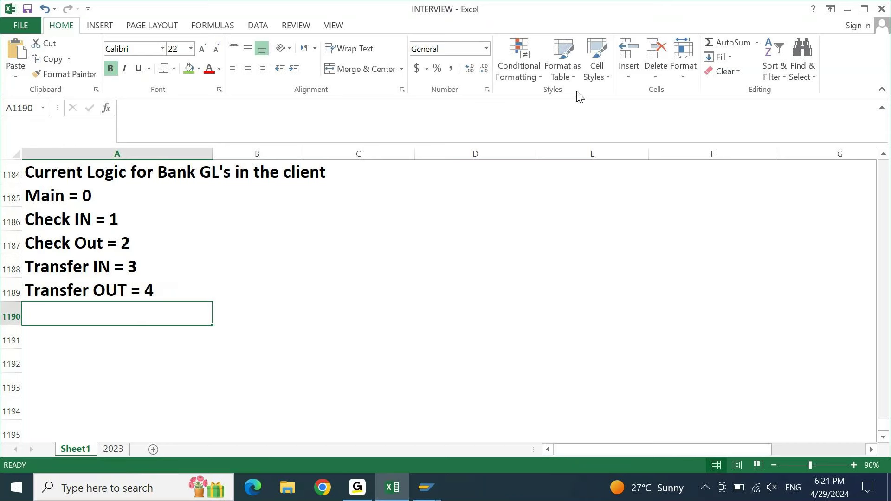
{"action": "type", "text": "ACH IN = 5"}
{"action": "key", "text": "Return"}
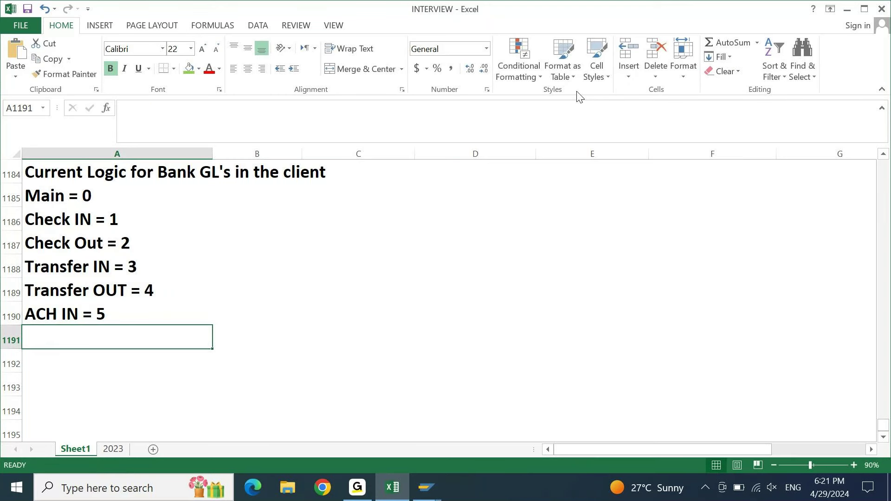
{"action": "type", "text": "ACH IN = 6"}
{"action": "key", "text": "Return"}
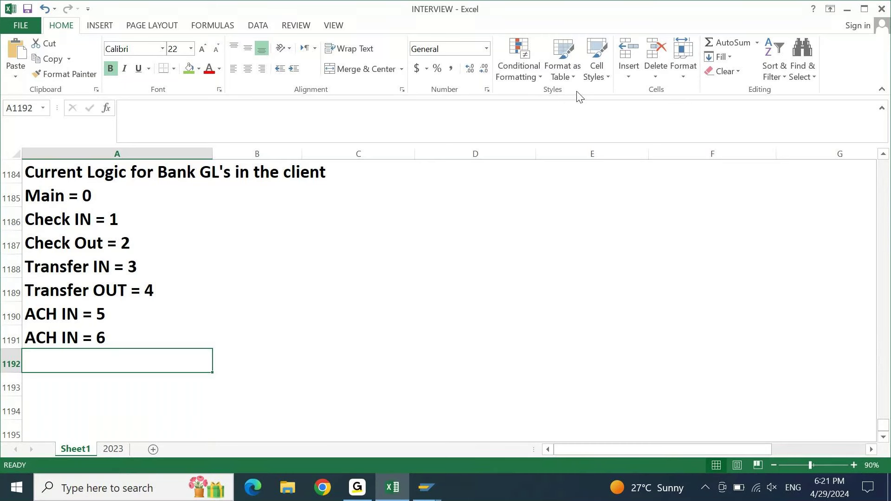
Step: Select and review the code list from Main = 0 to ACH IN = 6
{"action": "key", "text": "Up"}
{"action": "key", "text": "Up"}
{"action": "key", "text": "Up"}
{"action": "key", "text": "Up"}
{"action": "key", "text": "Up"}
{"action": "key", "text": "Up"}
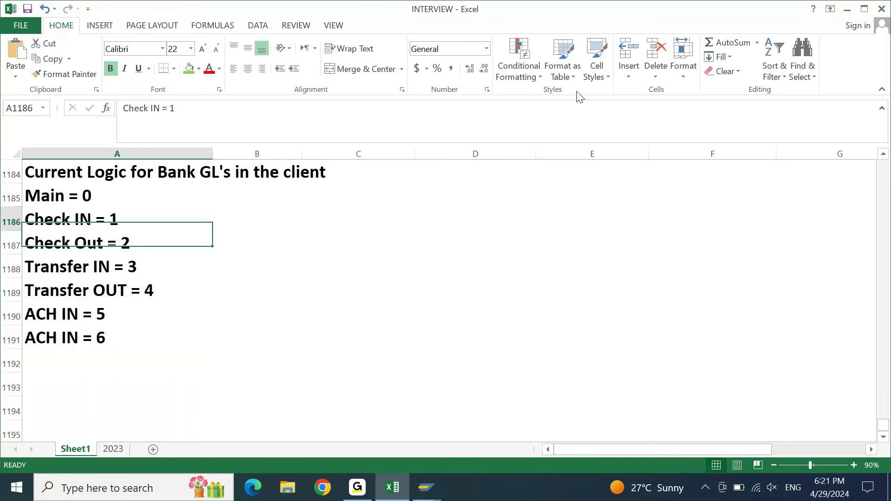
{"action": "key", "text": "Up"}
{"action": "key", "text": "Up"}
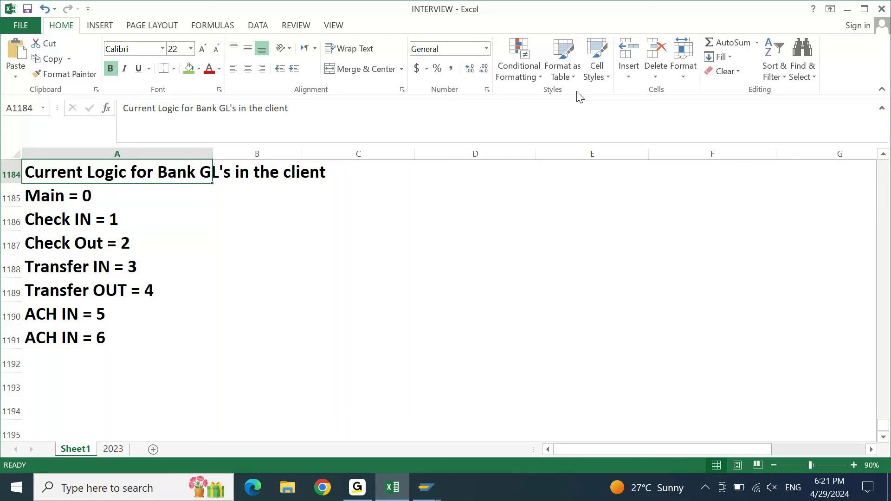
{"action": "key", "text": "Down"}
{"action": "key", "text": "ctrl+shift+Down"}
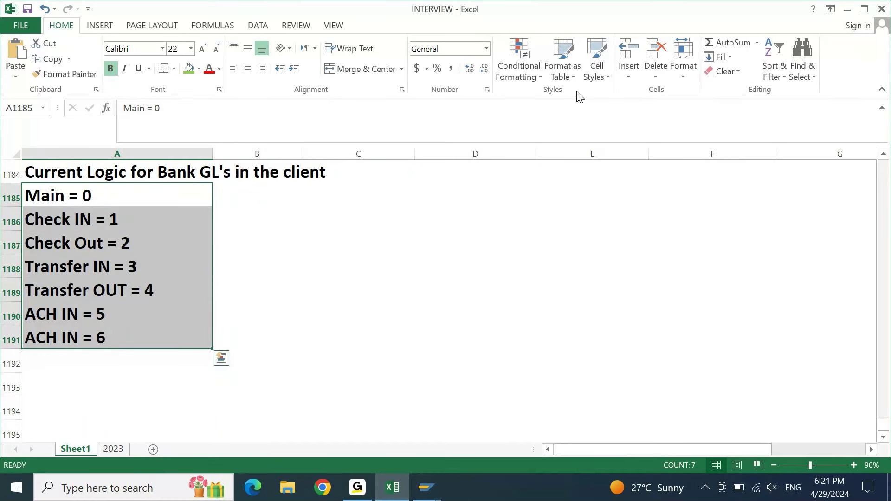
{"action": "key", "text": "Home"}
{"action": "key", "text": "Down"}
{"action": "key", "text": "Down"}
{"action": "key", "text": "Down"}
{"action": "key", "text": "Down"}
{"action": "key", "text": "Down"}
{"action": "key", "text": "Down"}
{"action": "key", "text": "Down"}
{"action": "key", "text": "Down"}
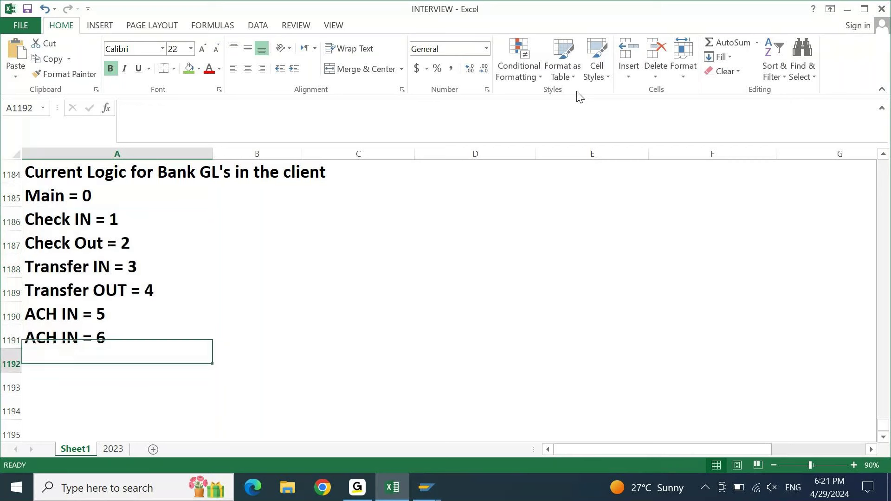
{"action": "key", "text": "Up"}
{"action": "key", "text": "Up"}
{"action": "key", "text": "Up"}
{"action": "key", "text": "Up"}
{"action": "key", "text": "Up"}
{"action": "key", "text": "Up"}
{"action": "key", "text": "Up"}
{"action": "key", "text": "Up"}
{"action": "key", "text": "Up"}
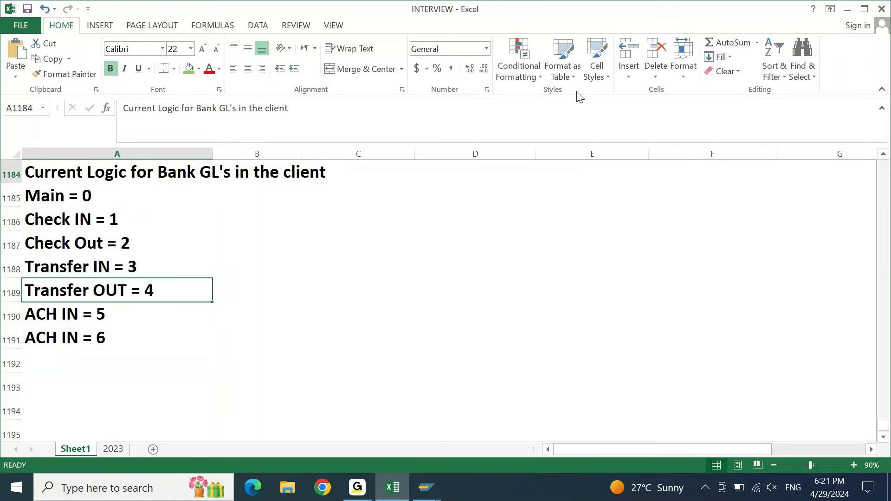
Step: Enter AXIS with 4 accounts in the first table row beside the codes
{"action": "key", "text": "Right"}
{"action": "key", "text": "Right"}
{"action": "key", "text": "Right"}
{"action": "key", "text": "Down"}
{"action": "key", "text": "Down"}
{"action": "key", "text": "Down"}
{"action": "type", "text": "AXIS"}
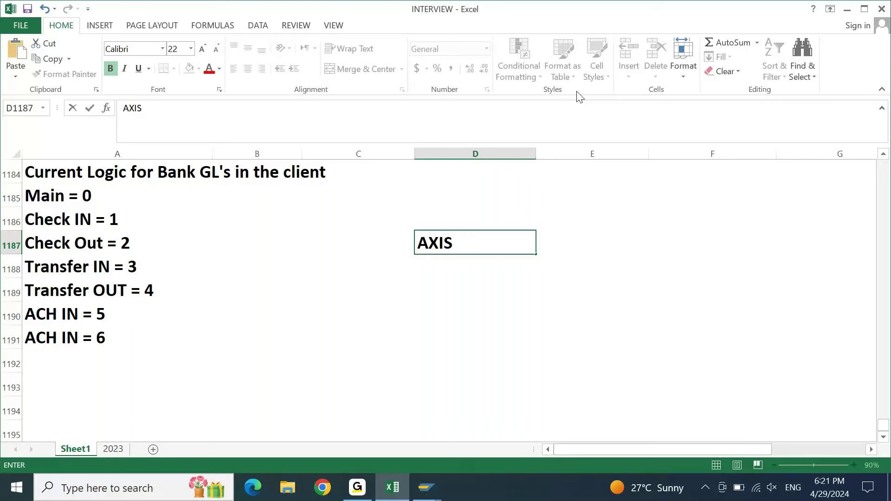
{"action": "key", "text": "Tab"}
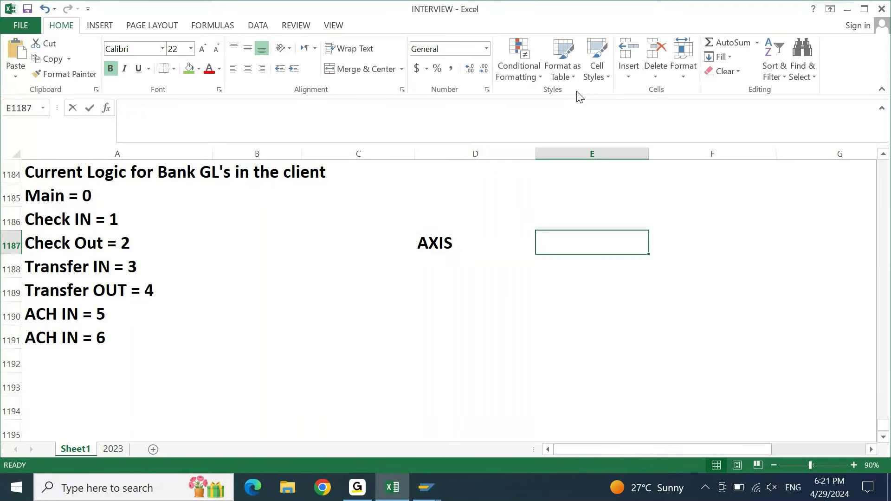
{"action": "type", "text": "4 A"}
{"action": "key", "text": "BackSpace"}
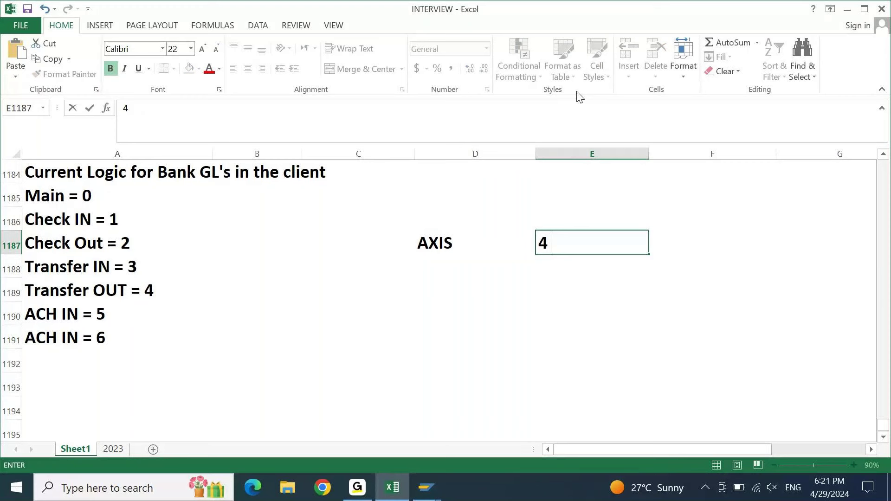
{"action": "key", "text": "Left"}
{"action": "key", "text": "Up"}
Step: Add the column headings Bank Name and No of Accounts above it
{"action": "type", "text": "Bank Name"}
{"action": "key", "text": "Tab"}
{"action": "type", "text": "No of Accoun"}
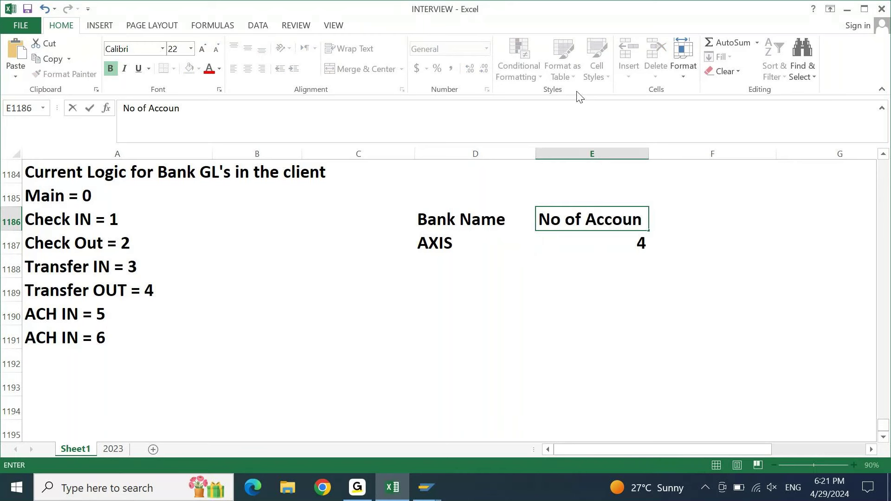
{"action": "type", "text": "ts"}
{"action": "key", "text": "Return"}
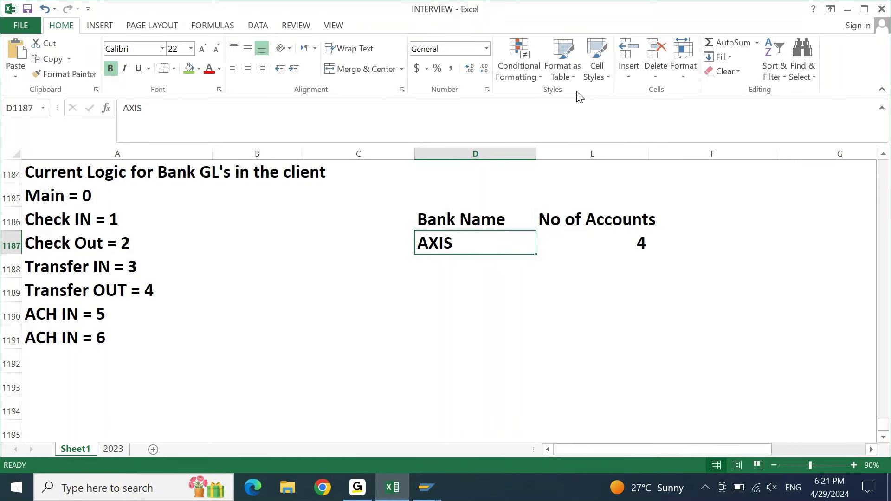
{"action": "key", "text": "Return"}
Step: Add HDFC with 2 accounts and SBI with 3 accounts
{"action": "type", "text": "HDFC"}
{"action": "key", "text": "Tab"}
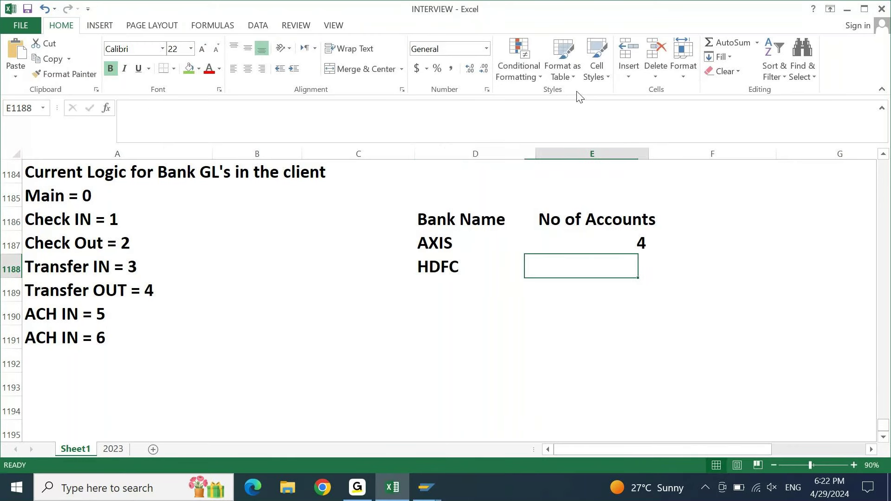
{"action": "type", "text": "2"}
{"action": "key", "text": "Return"}
{"action": "type", "text": "SBI"}
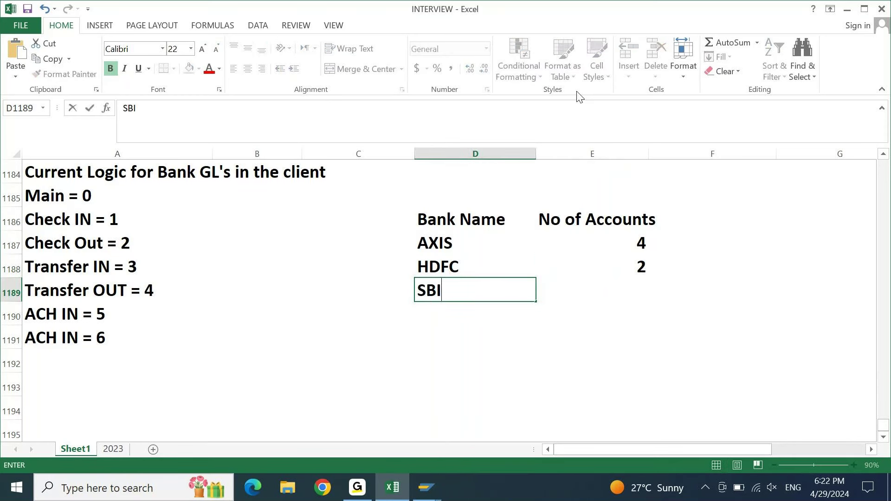
{"action": "key", "text": "Tab"}
{"action": "type", "text": "3"}
{"action": "key", "text": "Return"}
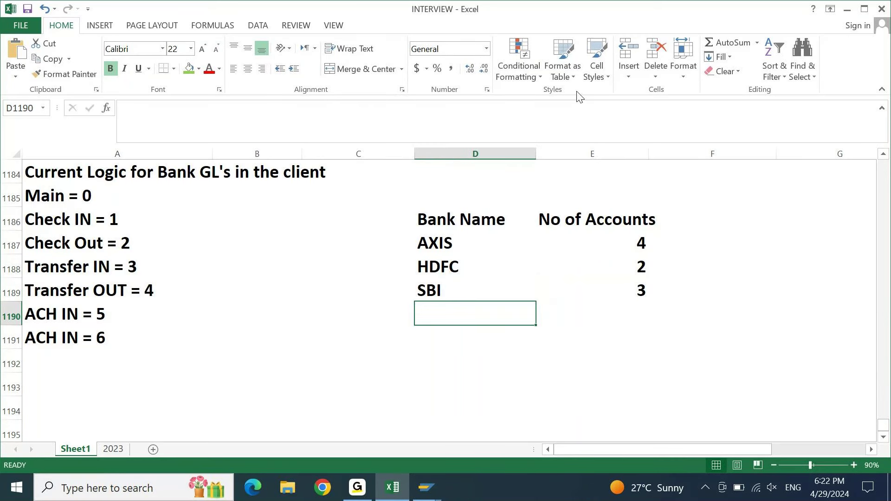
Step: Add KOTAK with 1 account as the last bank row
{"action": "type", "text": "KOTAK"}
{"action": "key", "text": "Tab"}
{"action": "key", "text": "Tab"}
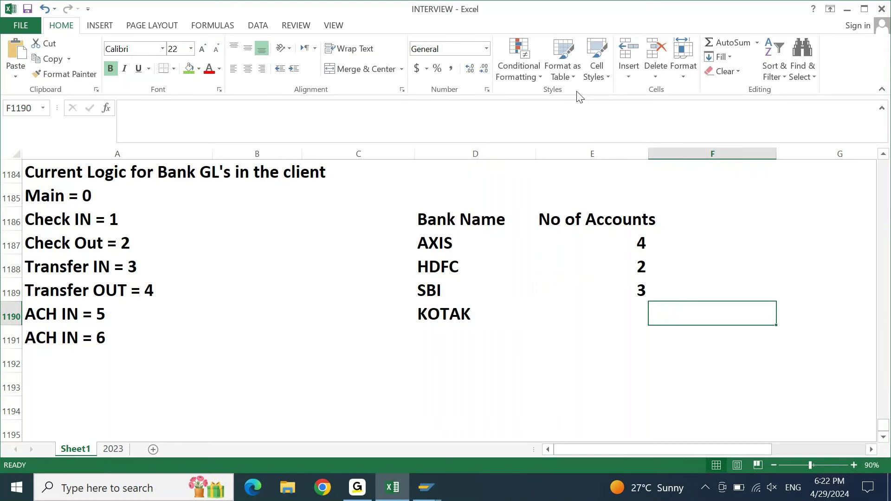
{"action": "key", "text": "Left"}
{"action": "type", "text": "1"}
{"action": "key", "text": "Return"}
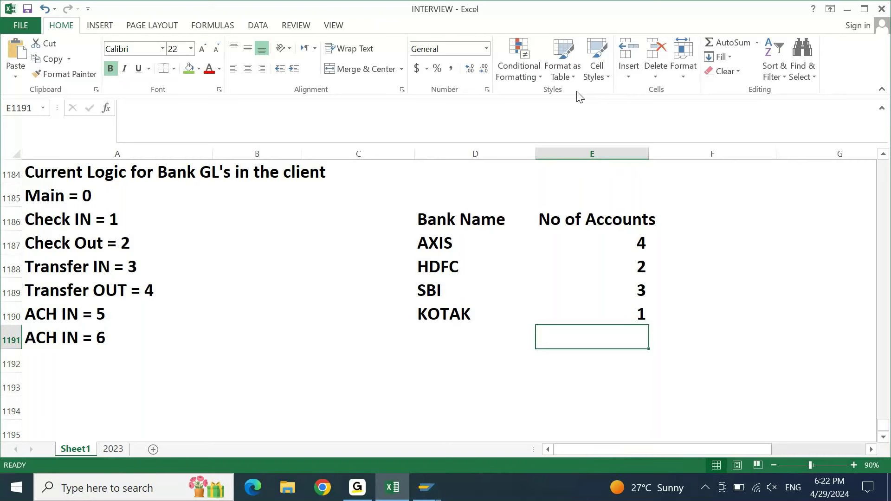
Step: Start editing the No of Accounts heading, placing the cursor before 'Accounts'
{"action": "key", "text": "Up"}
{"action": "key", "text": "Up"}
{"action": "key", "text": "Up"}
{"action": "key", "text": "Up"}
{"action": "key", "text": "Up"}
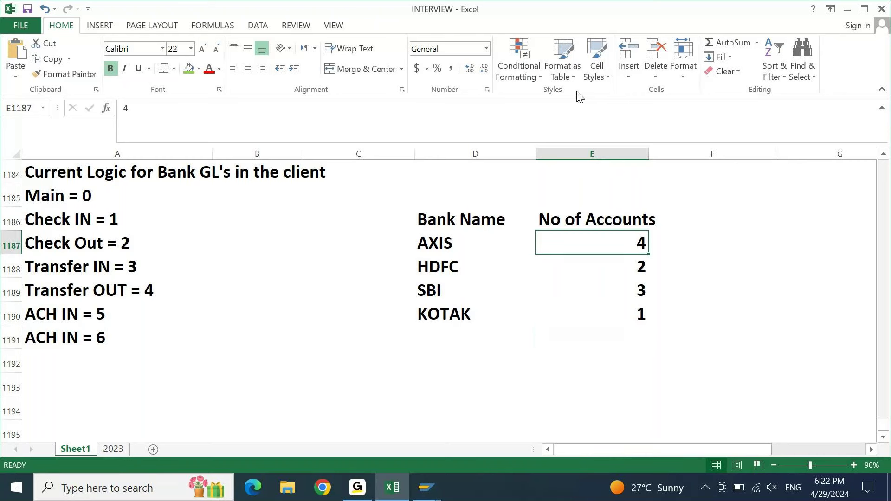
{"action": "key", "text": "F2"}
{"action": "key", "text": "ctrl+Left"}
{"action": "type", "text": "Bank"}
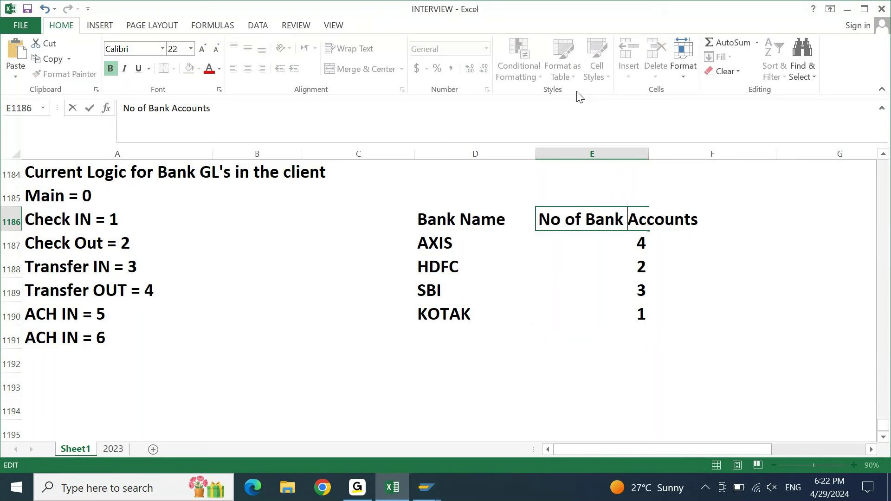
{"action": "key", "text": "Return"}
{"action": "key", "text": "Right"}
{"action": "key", "text": "Right"}
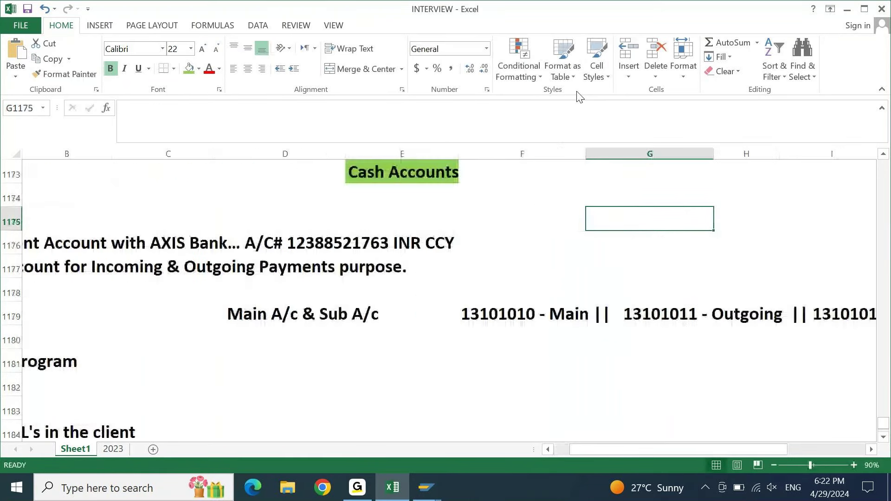
{"action": "key", "text": "Up"}
{"action": "type", "text": "No of"}
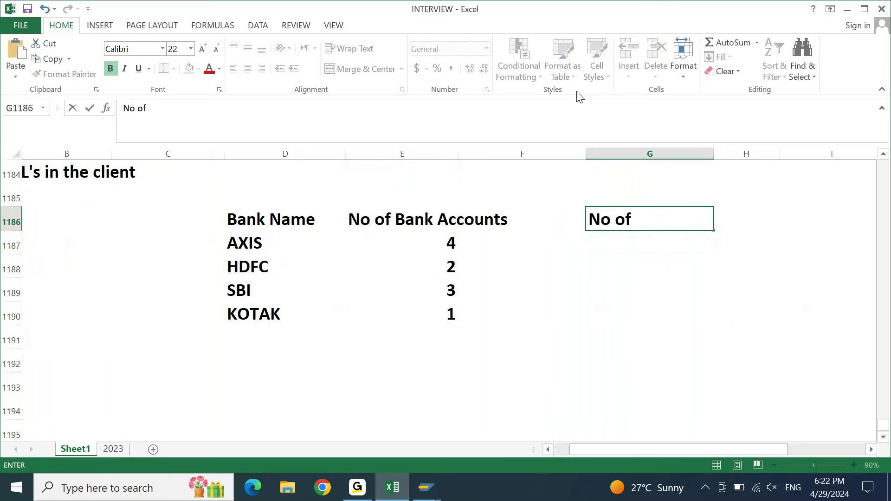
{"action": "type", "text": " GL Accout"}
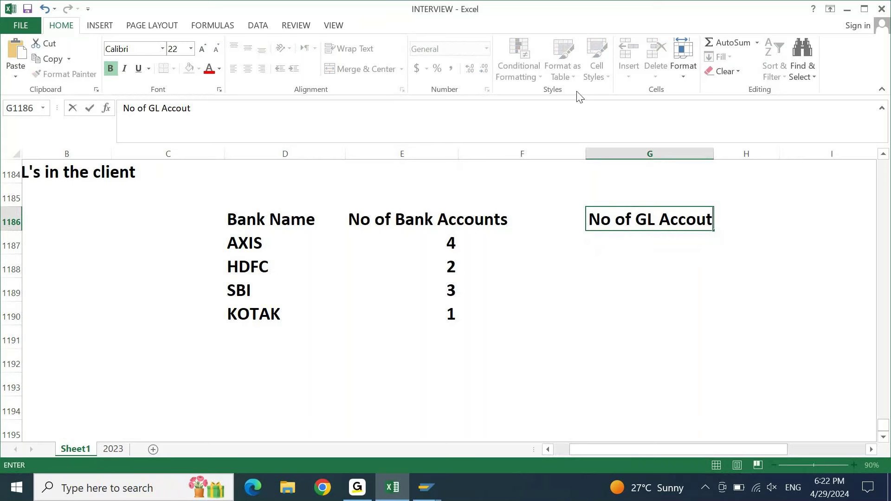
{"action": "key", "text": "BackSpace"}
{"action": "type", "text": "nts"}
{"action": "key", "text": "Return"}
{"action": "key", "text": "Home"}
{"action": "key", "text": "Up"}
{"action": "key", "text": "Up"}
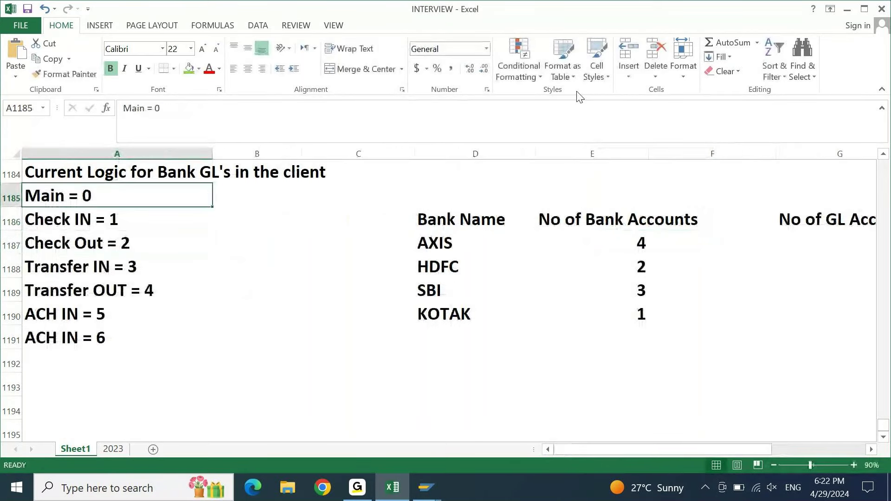
{"action": "key", "text": "shift+Down"}
{"action": "key", "text": "shift+Down"}
{"action": "key", "text": "shift+Down"}
{"action": "key", "text": "shift+Down"}
{"action": "key", "text": "shift+Down"}
{"action": "key", "text": "shift+Down"}
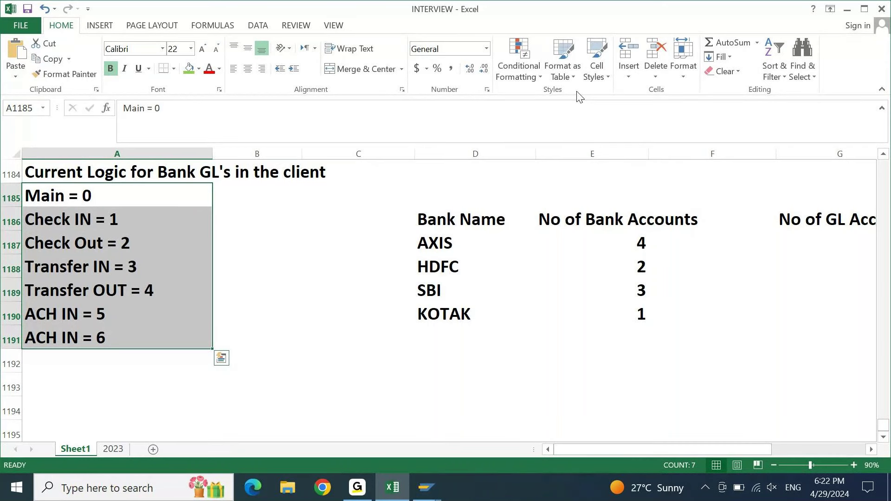
{"action": "key", "text": "Right"}
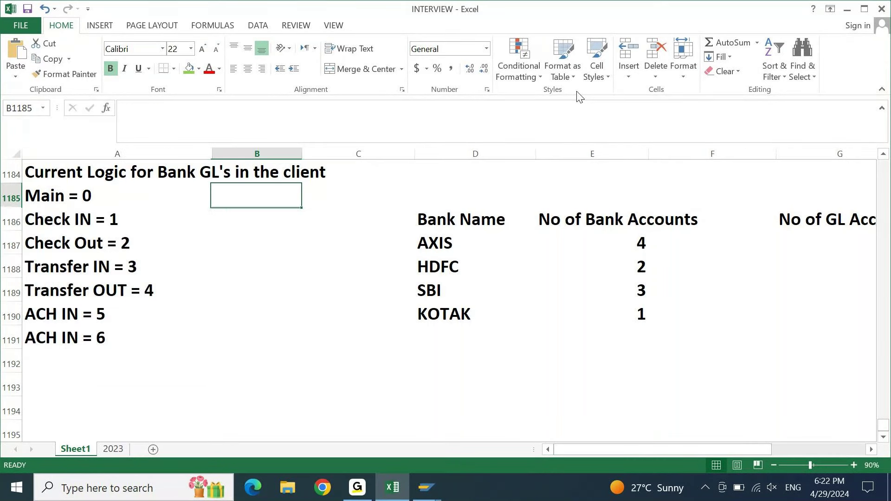
{"action": "key", "text": "Right"}
{"action": "key", "text": "Right"}
{"action": "key", "text": "Right"}
{"action": "key", "text": "Right"}
{"action": "key", "text": "Right"}
{"action": "key", "text": "Down"}
{"action": "key", "text": "Down"}
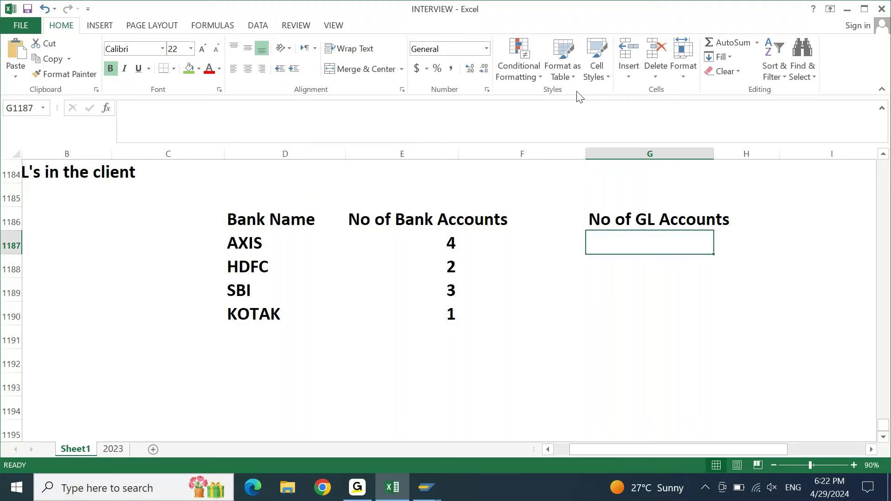
Step: Enter 7 GL accounts for AXIS and paste the 7 down for HDFC, SBI and KOTAK
{"action": "type", "text": "7"}
{"action": "key", "text": "Return"}
{"action": "key", "text": "Up"}
{"action": "key", "text": "ctrl+c"}
{"action": "key", "text": "shift+Down"}
{"action": "key", "text": "shift+Down"}
{"action": "key", "text": "shift+Down"}
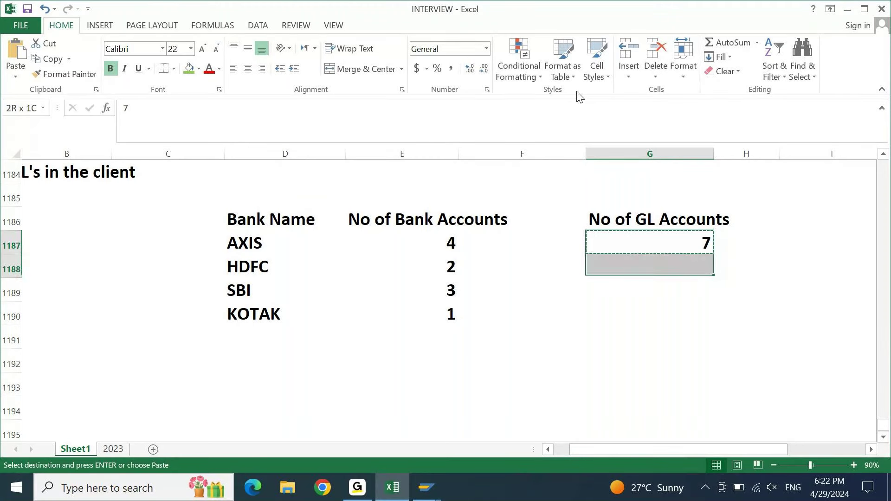
{"action": "key", "text": "ctrl+v"}
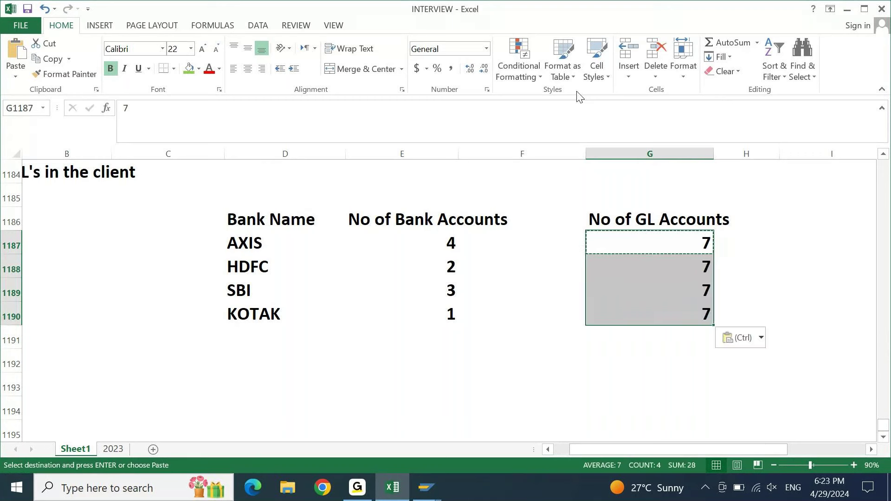
{"action": "key", "text": "Escape"}
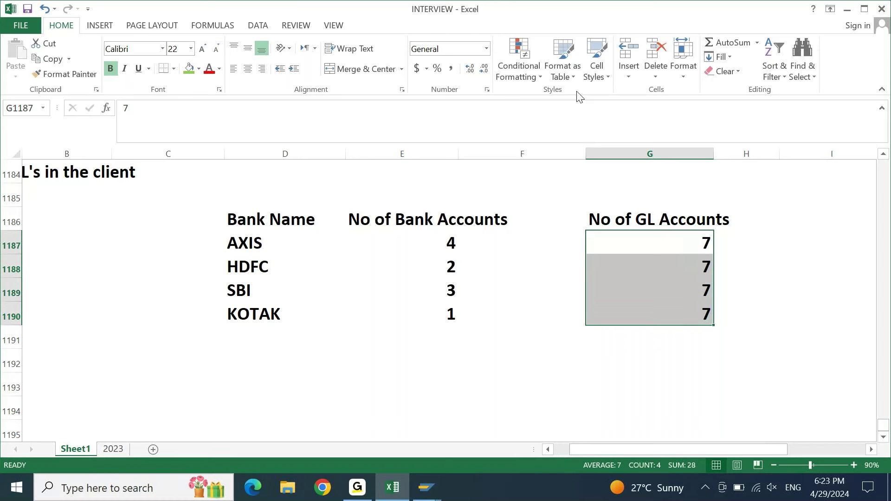
{"action": "key", "text": "Left"}
{"action": "key", "text": "Right"}
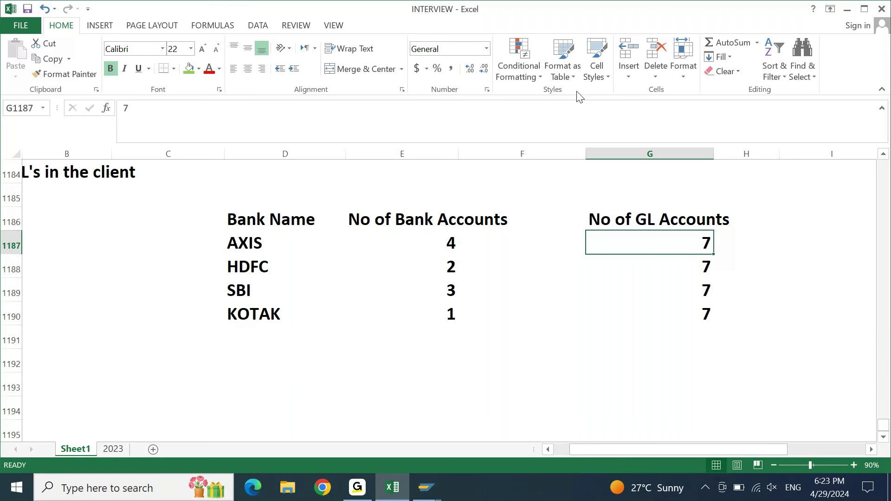
{"action": "key", "text": "Left"}
{"action": "key", "text": "Left"}
{"action": "key", "text": "Left"}
{"action": "key", "text": "Left"}
{"action": "key", "text": "Left"}
{"action": "key", "text": "Left"}
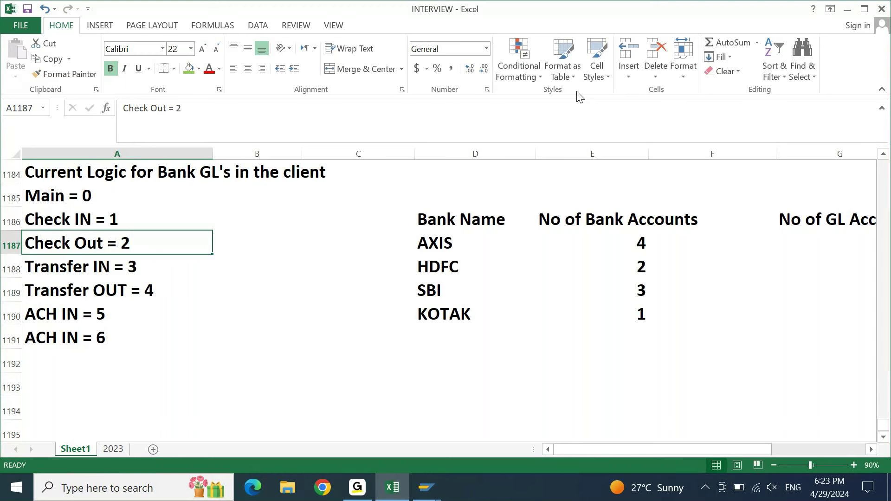
{"action": "key", "text": "Right"}
{"action": "key", "text": "Right"}
{"action": "key", "text": "Right"}
{"action": "key", "text": "Right"}
{"action": "key", "text": "Right"}
{"action": "key", "text": "Right"}
{"action": "key", "text": "Right"}
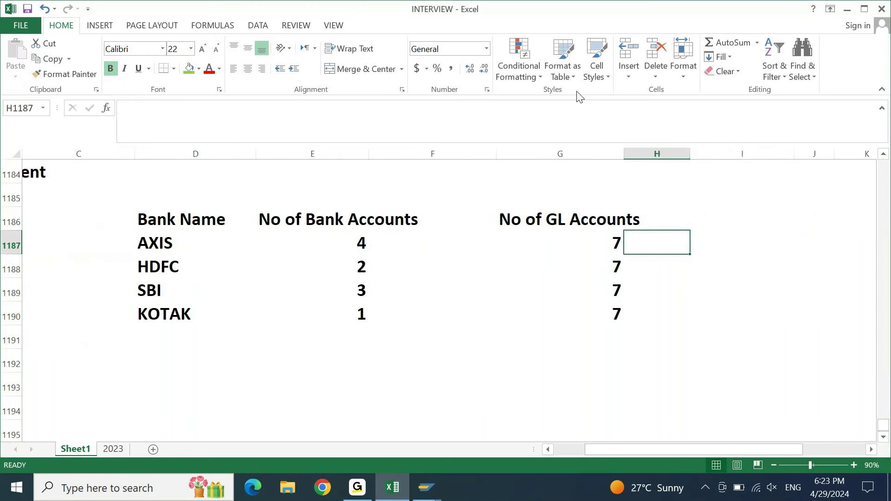
Step: Add the column heading Total GL's in I1186
{"action": "key", "text": "Right"}
{"action": "key", "text": "Up"}
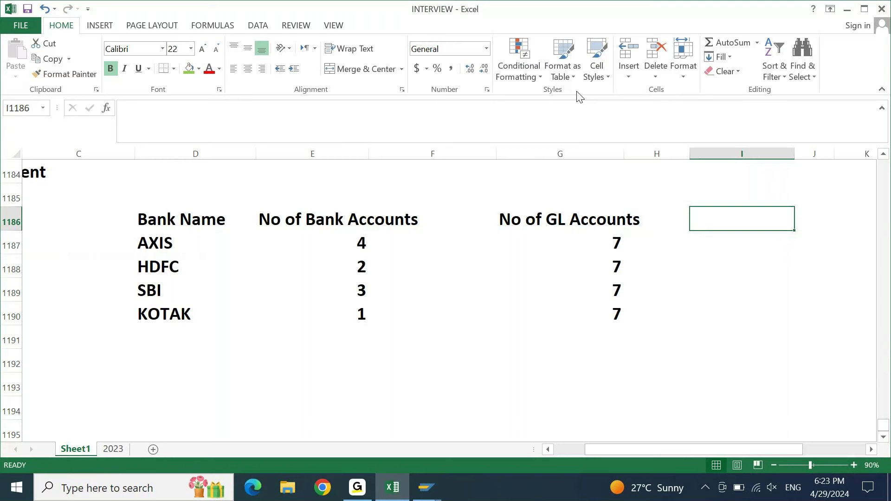
{"action": "type", "text": "ota"}
{"action": "key", "text": "Escape"}
{"action": "type", "text": "Tota"}
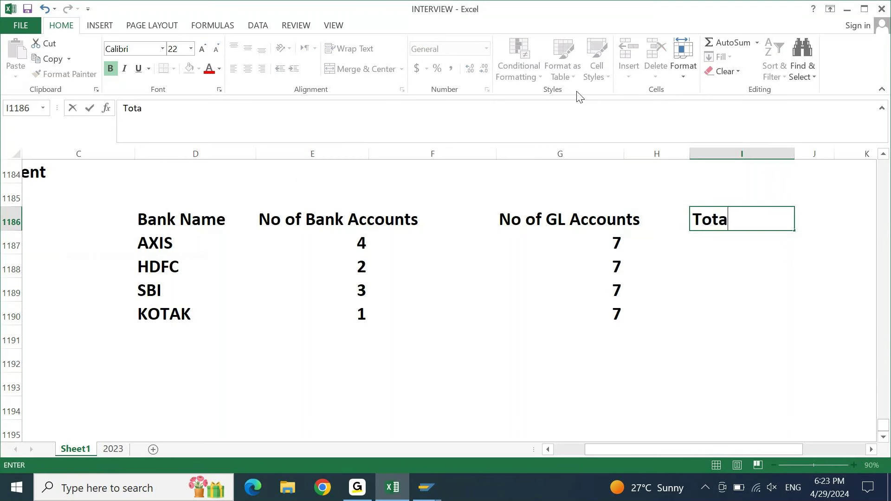
{"action": "type", "text": "l GL's"}
{"action": "key", "text": "Return"}
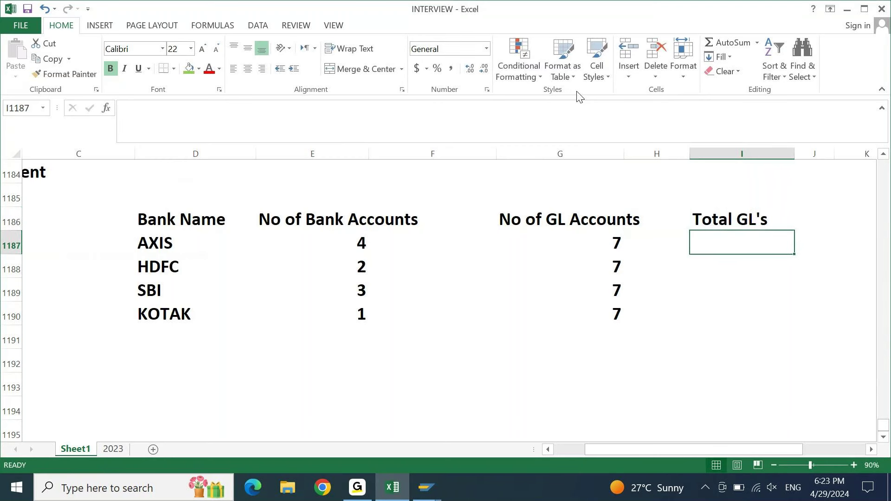
Step: Multiply GL count by bank accounts for each bank (28, 14, 21, 7)
{"action": "type", "text": "="}
{"action": "key", "text": "Left"}
{"action": "key", "text": "Left"}
{"action": "type", "text": "*"}
{"action": "key", "text": "Left"}
{"action": "key", "text": "Left"}
{"action": "key", "text": "Return"}
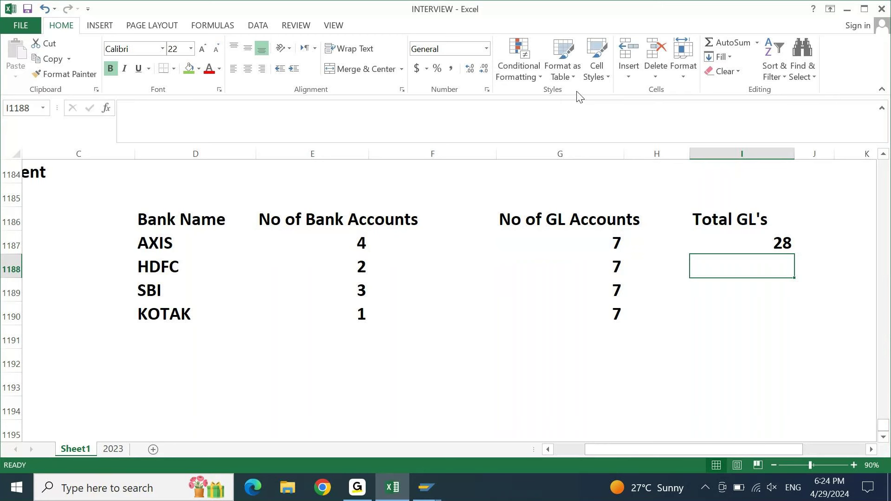
{"action": "key", "text": "ctrl+d"}
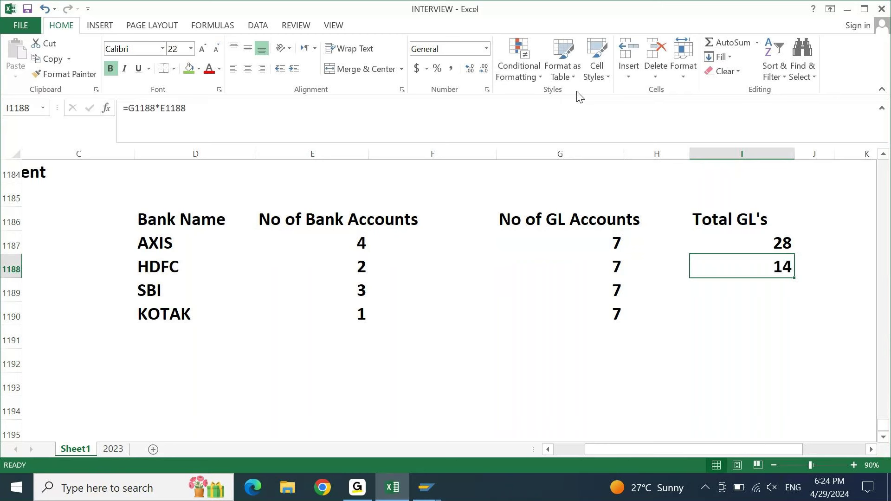
{"action": "key", "text": "Down"}
{"action": "key", "text": "ctrl+d"}
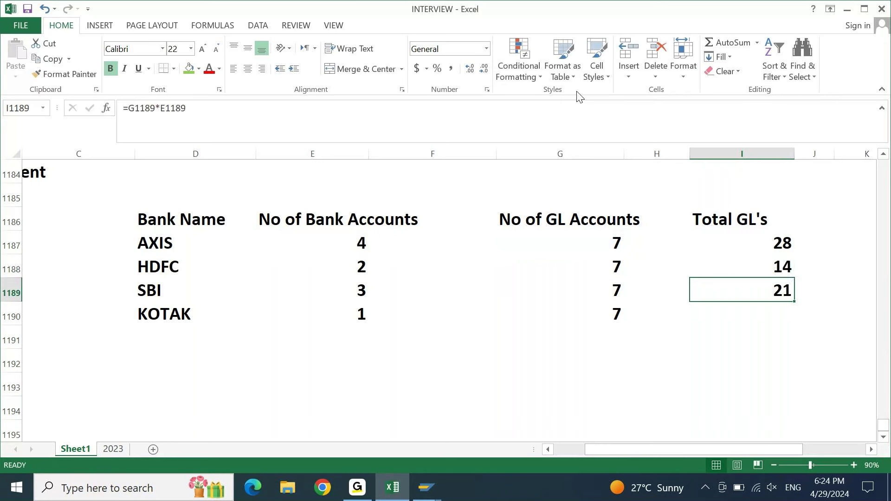
{"action": "key", "text": "Down"}
{"action": "key", "text": "ctrl+d"}
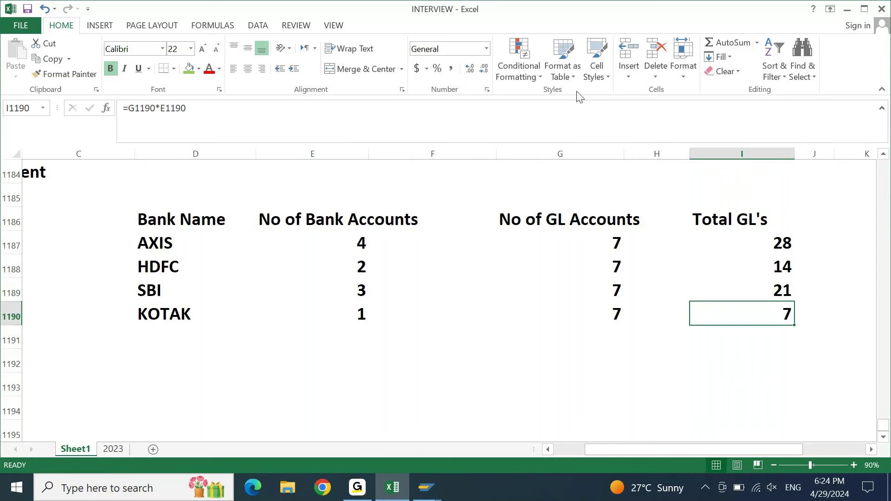
Step: AutoSum the totals to 70 and fill that grand total cell green
{"action": "key", "text": "Down"}
{"action": "key", "text": "alt+equal"}
{"action": "key", "text": "Return"}
{"action": "key", "text": "Up"}
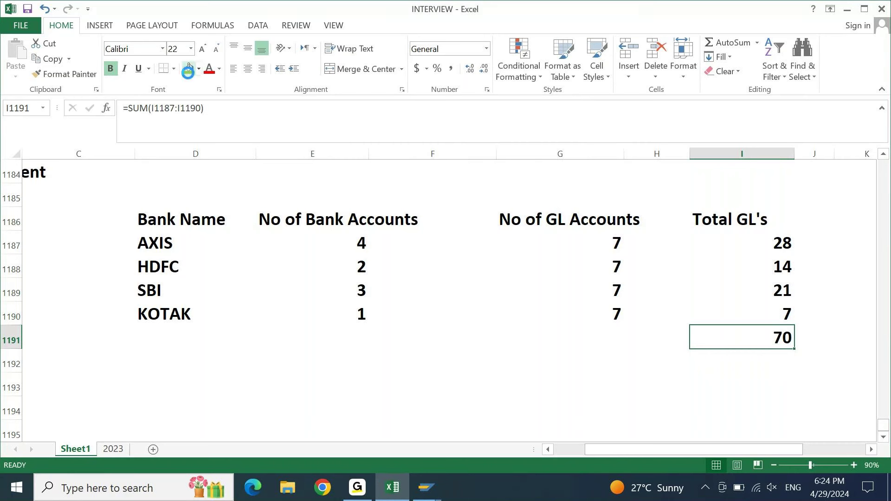
{"action": "left_click", "coordinate": [190, 72]}
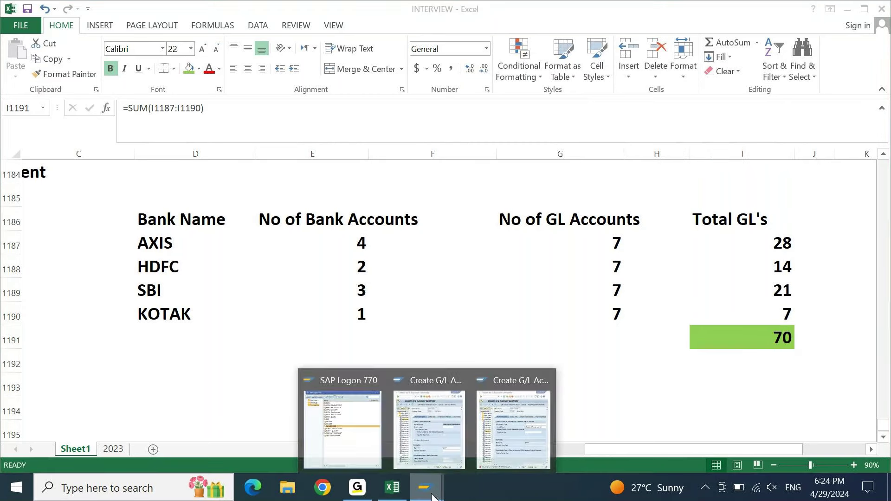
Step: Set G/L account 11001096's account type to X Balance Sheet Account in SAP
{"action": "left_click", "coordinate": [499, 401]}
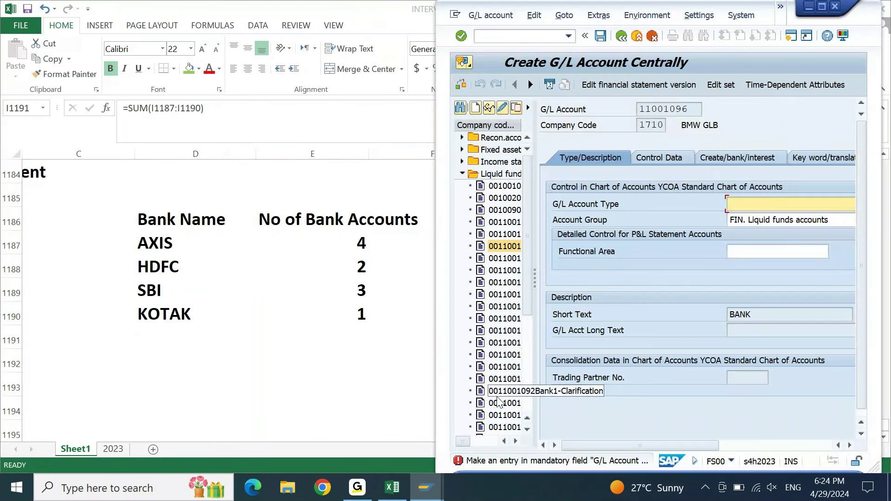
{"action": "left_click", "coordinate": [763, 205]}
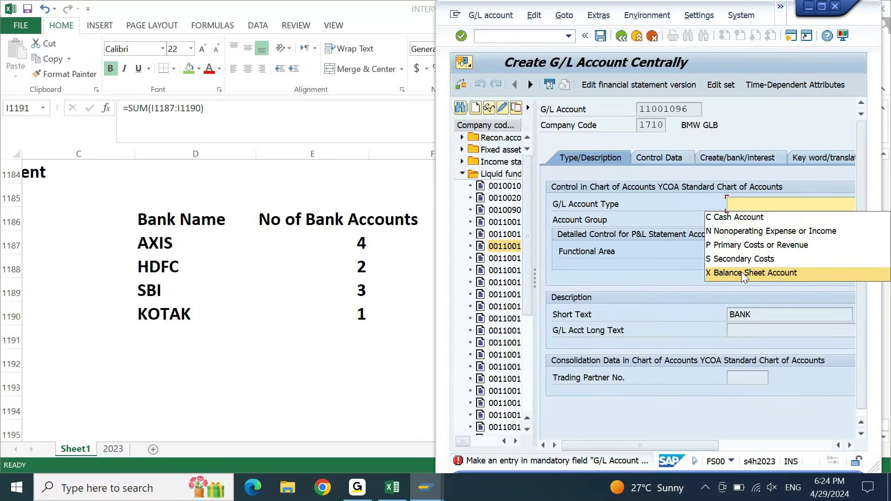
{"action": "left_click", "coordinate": [288, 323]}
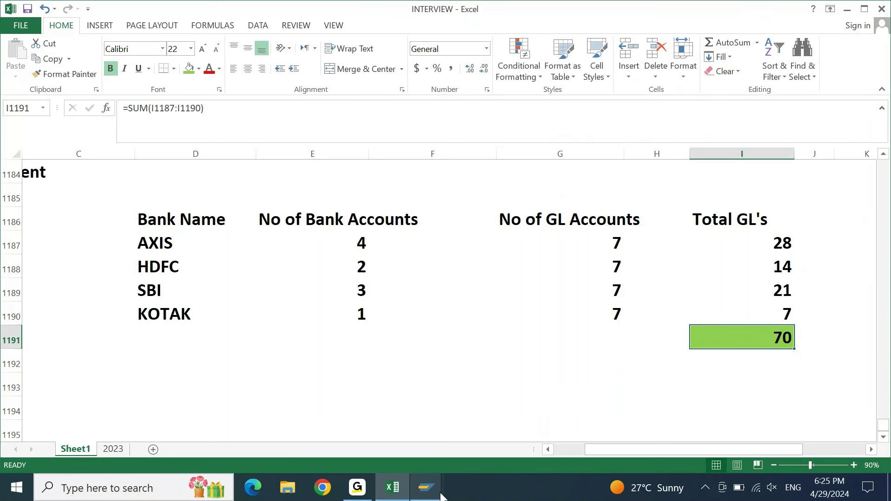
{"action": "mouse_move", "coordinate": [427, 487]}
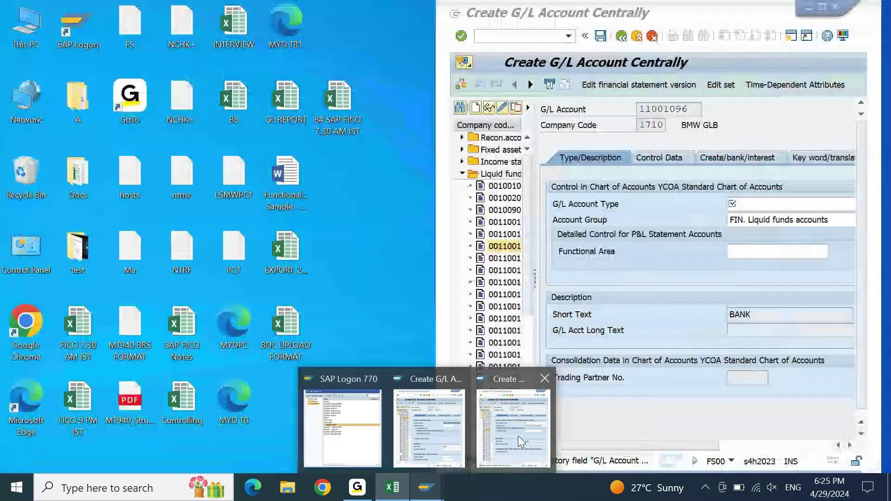
{"action": "left_click", "coordinate": [518, 436]}
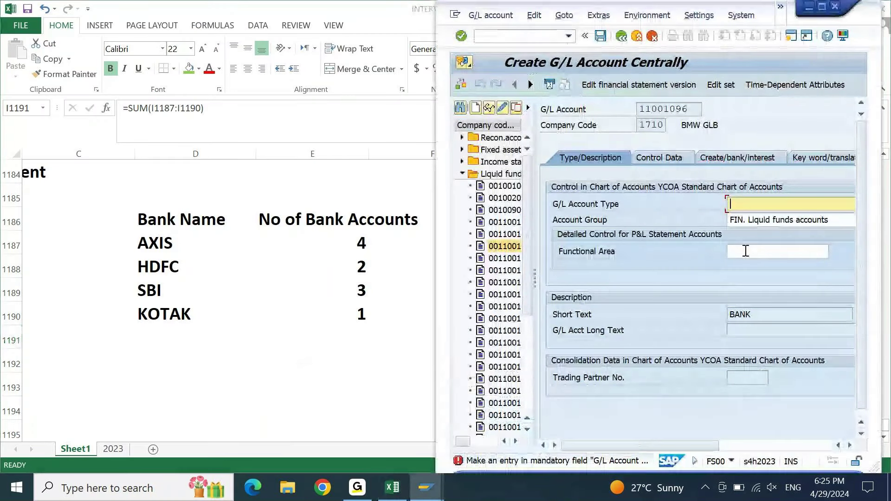
{"action": "left_click", "coordinate": [762, 206]}
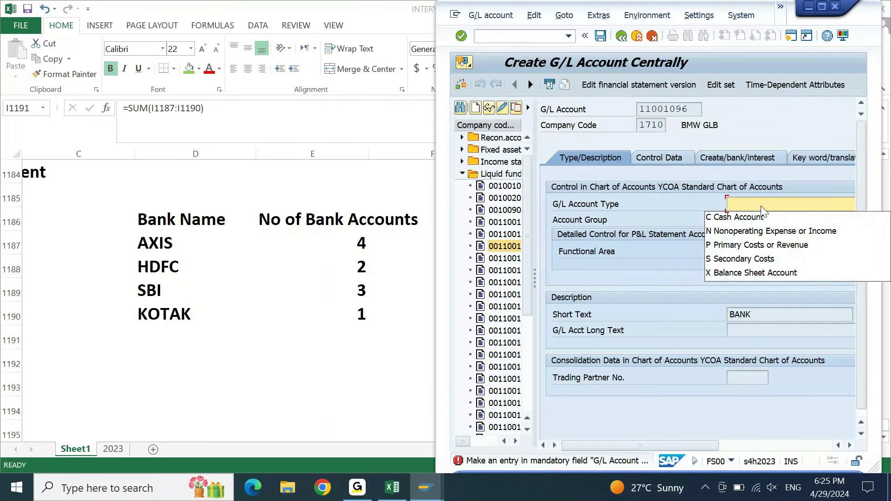
{"action": "left_click", "coordinate": [739, 273]}
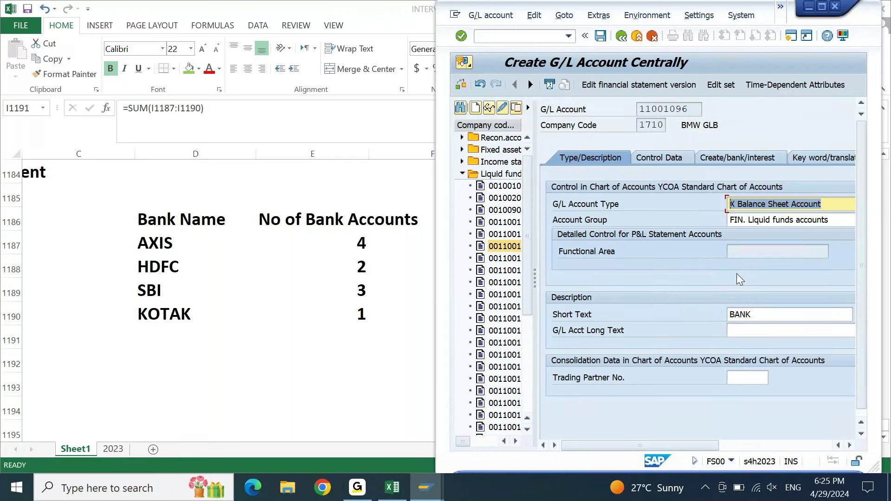
Step: Switch account 11001096 to C Cash Account and list its subtypes with F4
{"action": "left_click", "coordinate": [760, 206]}
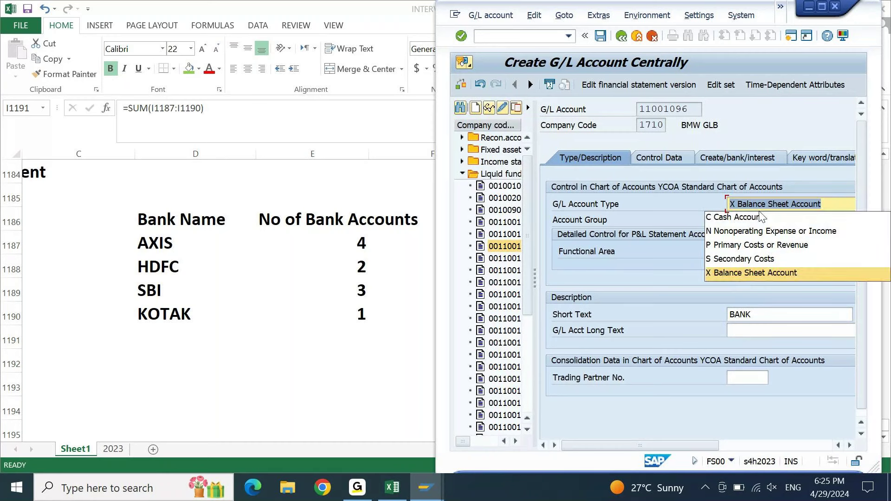
{"action": "left_click", "coordinate": [759, 217]}
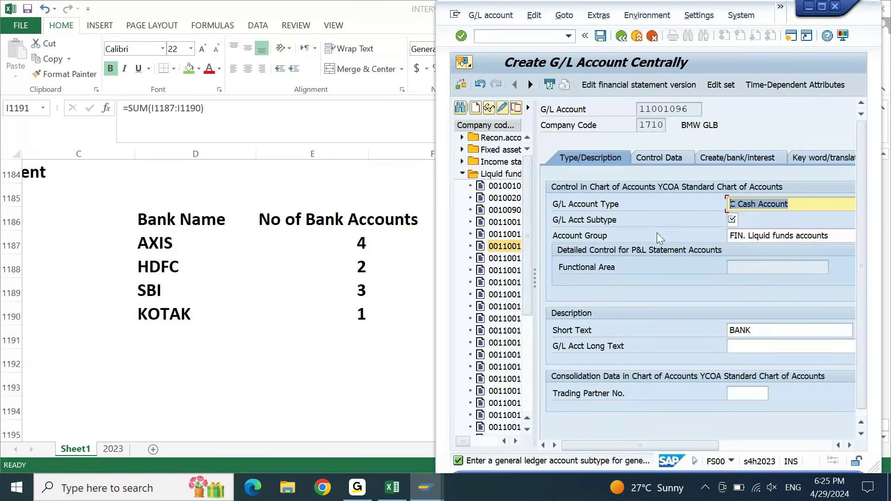
{"action": "left_click", "coordinate": [589, 220]}
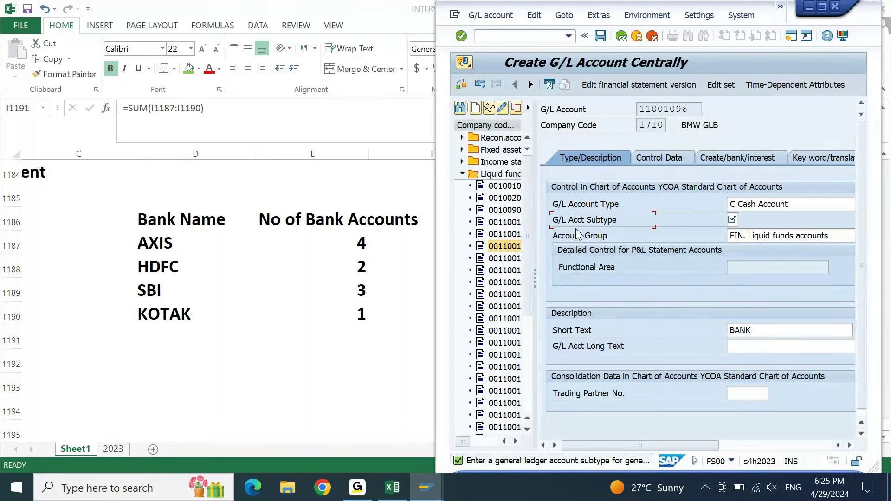
{"action": "left_click", "coordinate": [735, 219]}
{"action": "key", "text": "F4"}
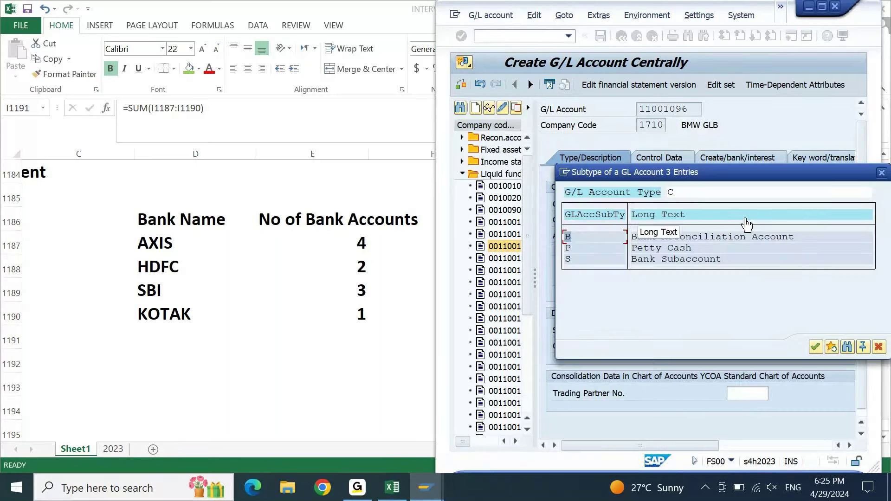
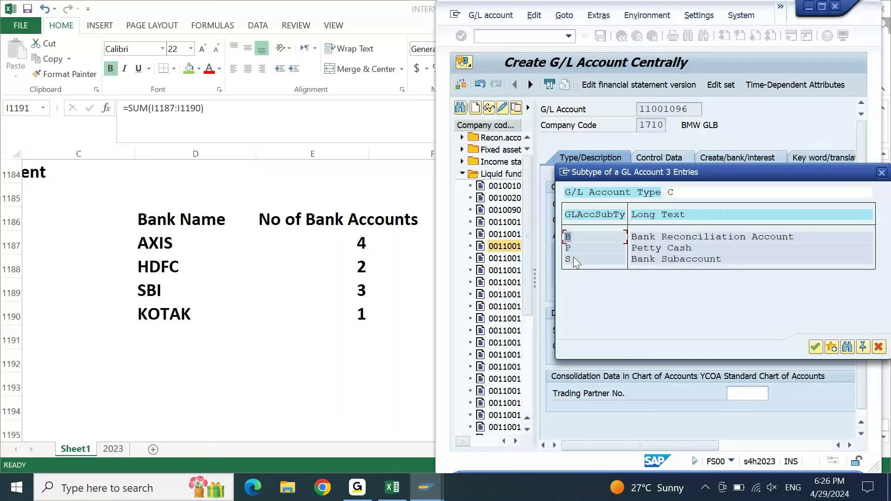
Step: Back in Excel, type the heading 'Balance Sheet' in A1195 below the bank notes
{"action": "key", "text": "alt+Tab"}
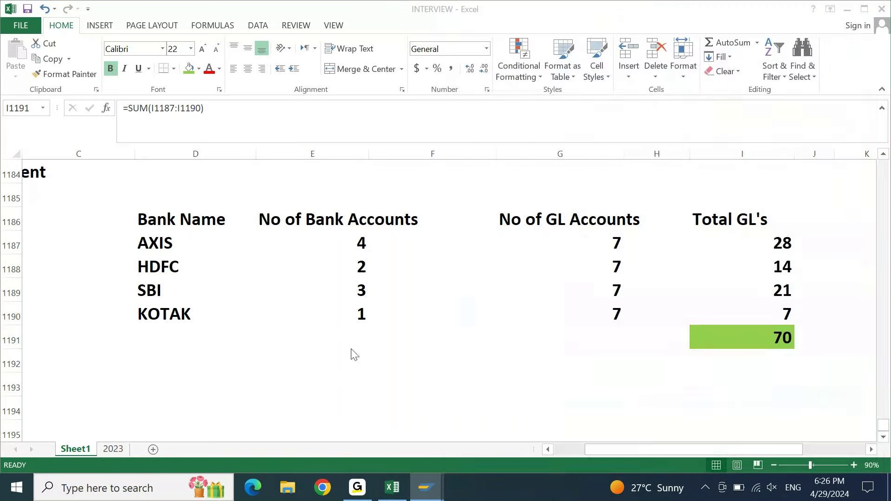
{"action": "key", "text": "Left"}
{"action": "key", "text": "Left"}
{"action": "key", "text": "Down"}
{"action": "key", "text": "Down"}
{"action": "key", "text": "Home"}
{"action": "key", "text": "Down"}
{"action": "key", "text": "Down"}
{"action": "key", "text": "Down"}
{"action": "key", "text": "Down"}
{"action": "key", "text": "Down"}
{"action": "key", "text": "Down"}
{"action": "key", "text": "Down"}
{"action": "key", "text": "Down"}
{"action": "key", "text": "Down"}
{"action": "key", "text": "Down"}
{"action": "key", "text": "Down"}
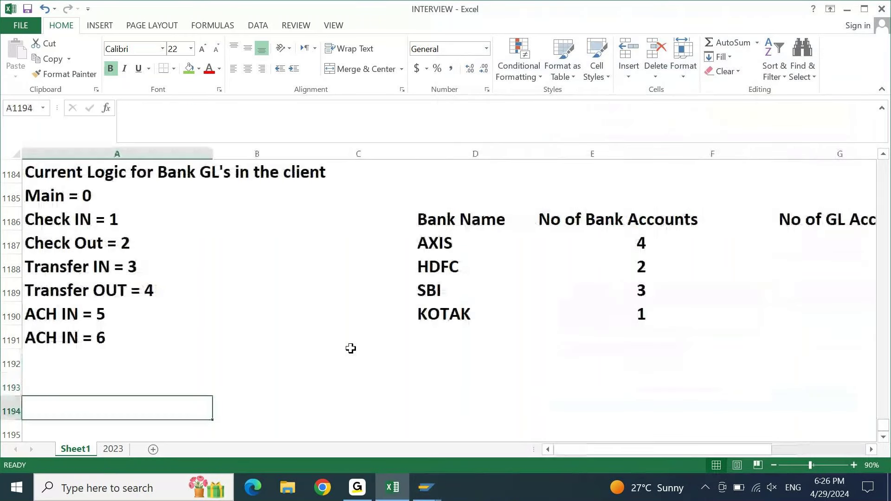
{"action": "key", "text": "Up"}
{"action": "key", "text": "Up"}
{"action": "key", "text": "Up"}
{"action": "key", "text": "Up"}
{"action": "key", "text": "Up"}
{"action": "key", "text": "Up"}
{"action": "key", "text": "Up"}
{"action": "key", "text": "Up"}
{"action": "key", "text": "Up"}
{"action": "key", "text": "Up"}
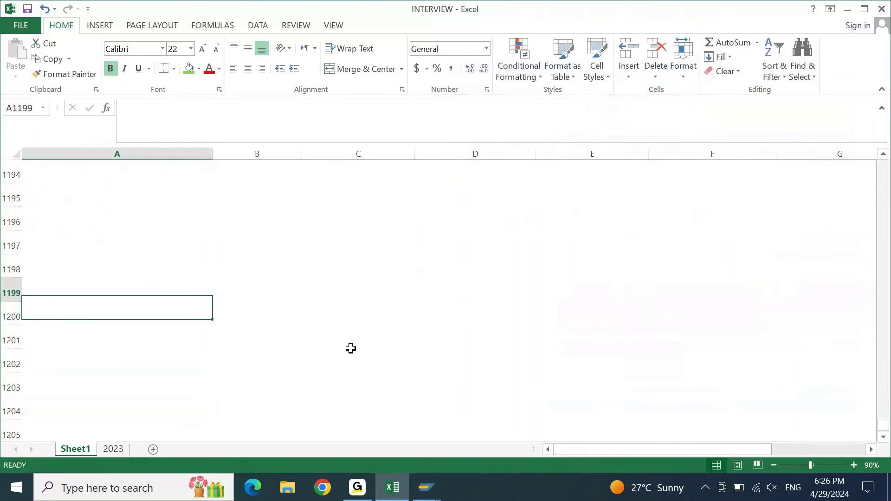
{"action": "key", "text": "Down"}
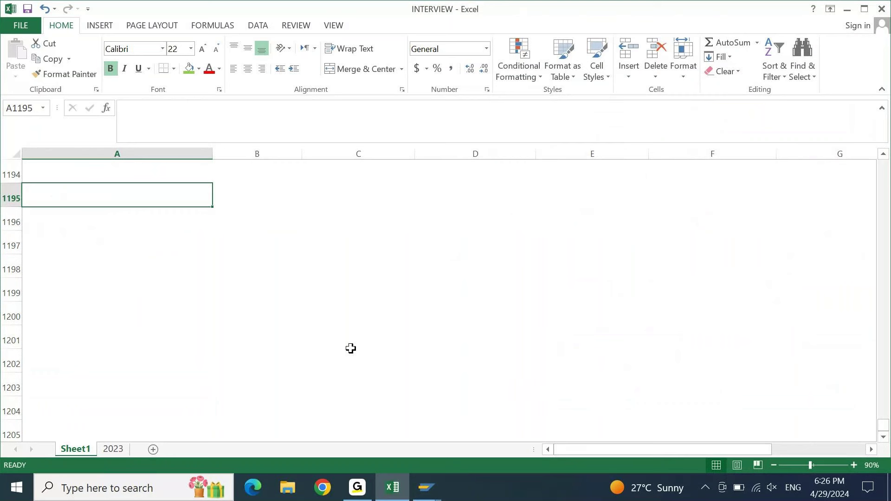
{"action": "type", "text": "Balance See"}
{"action": "key", "text": "BackSpace"}
{"action": "key", "text": "BackSpace"}
{"action": "type", "text": "heer"}
{"action": "key", "text": "BackSpace"}
{"action": "type", "text": "y"}
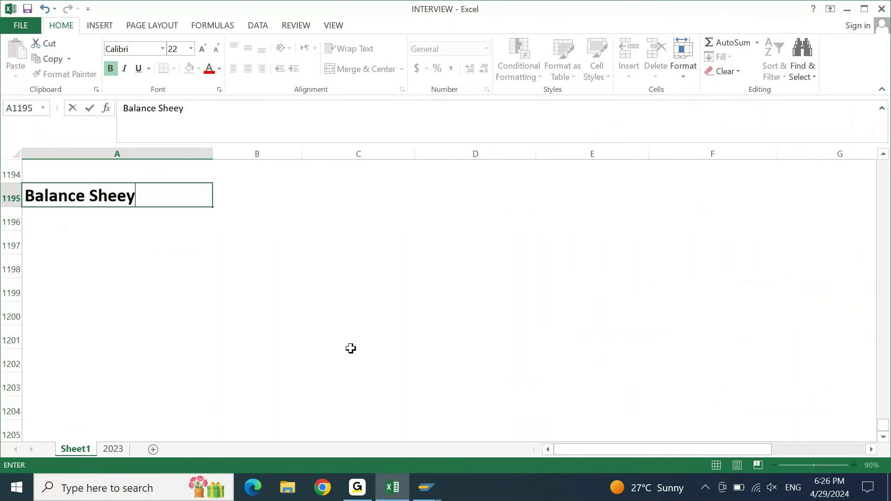
{"action": "key", "text": "BackSpace"}
{"action": "type", "text": "t"}
{"action": "key", "text": "Return"}
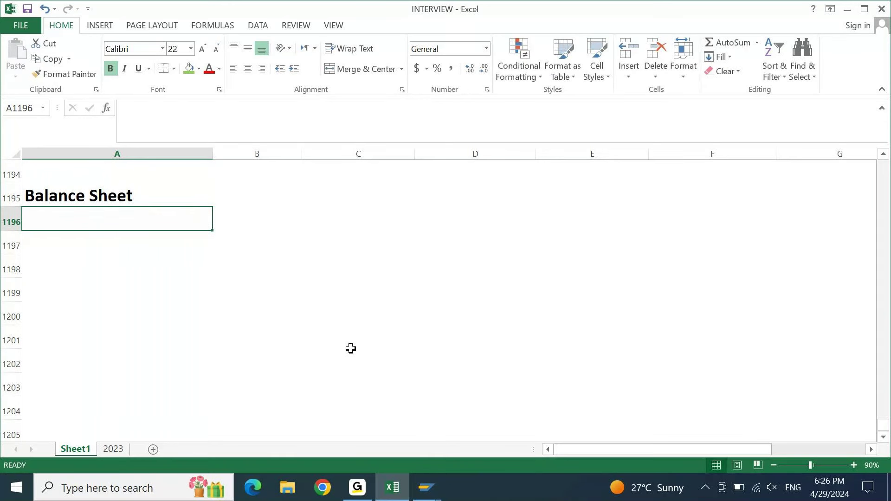
Step: Enter 'Accounts Payable' with an amount of 5000 beside it
{"action": "type", "text": "Accounts Payable"}
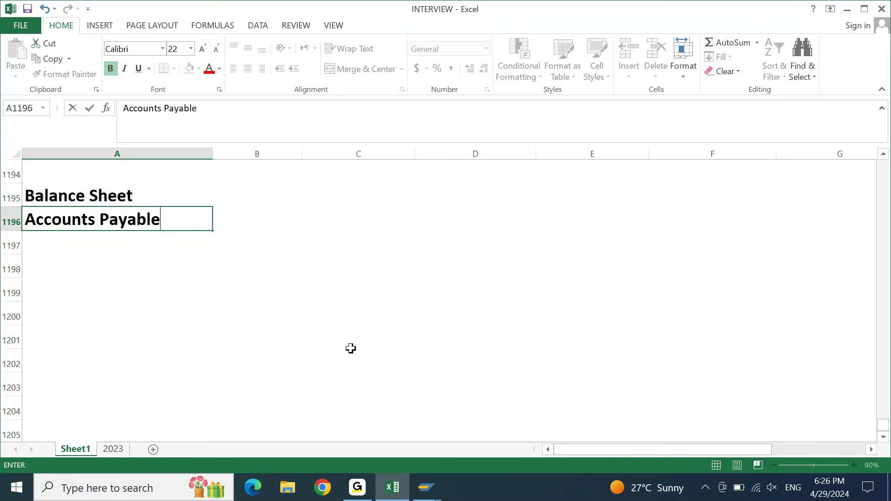
{"action": "key", "text": "ctrl+Return"}
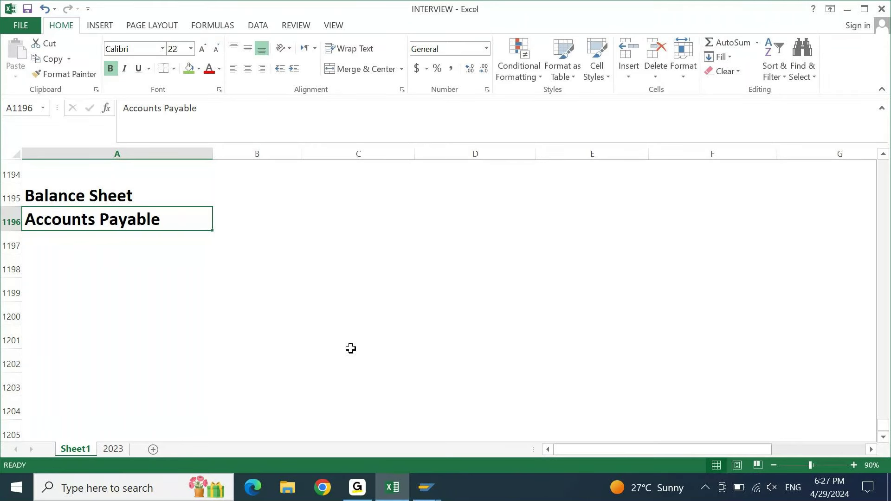
{"action": "key", "text": "Right"}
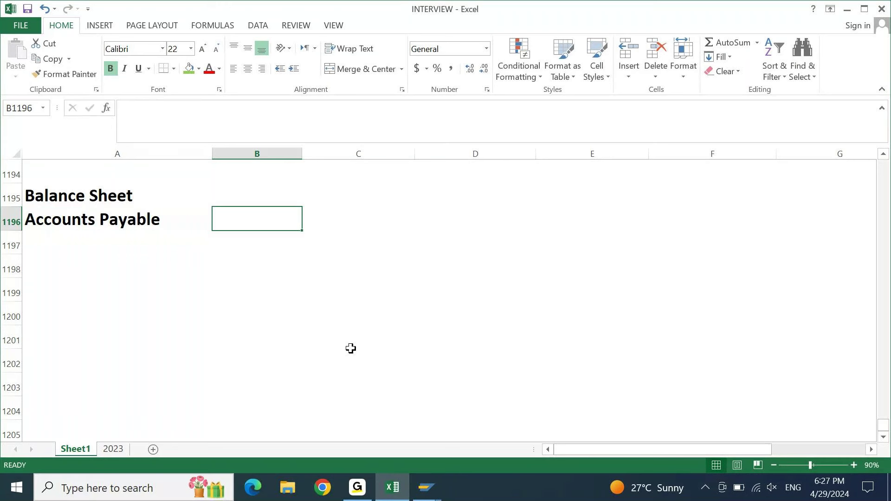
{"action": "type", "text": "5000"}
{"action": "key", "text": "Return"}
{"action": "key", "text": "Up"}
{"action": "key", "text": "Right"}
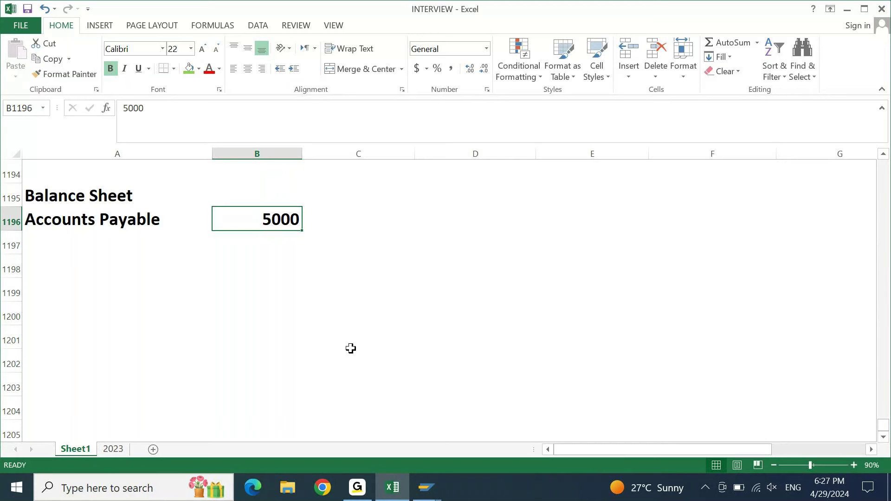
Step: Add a 'Vendor 1' row with amount 300 in row 1198
{"action": "key", "text": "Left"}
{"action": "key", "text": "Down"}
{"action": "key", "text": "Down"}
{"action": "type", "text": "V"}
{"action": "key", "text": "Escape"}
{"action": "key", "text": "Up"}
{"action": "type", "text": "V"}
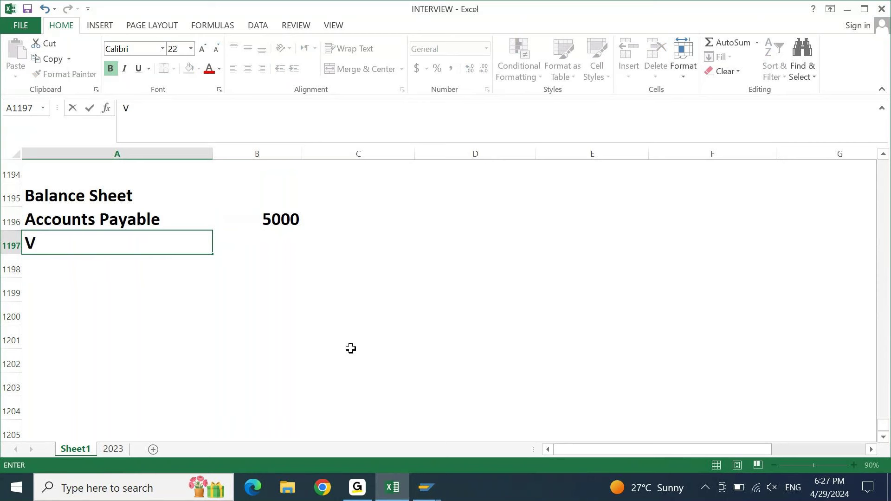
{"action": "key", "text": "Escape"}
{"action": "key", "text": "Down"}
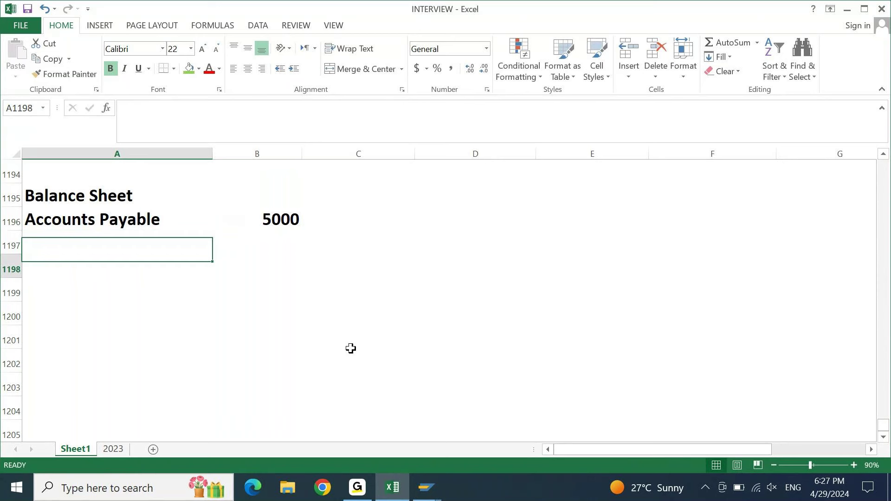
{"action": "type", "text": "Vendor 1"}
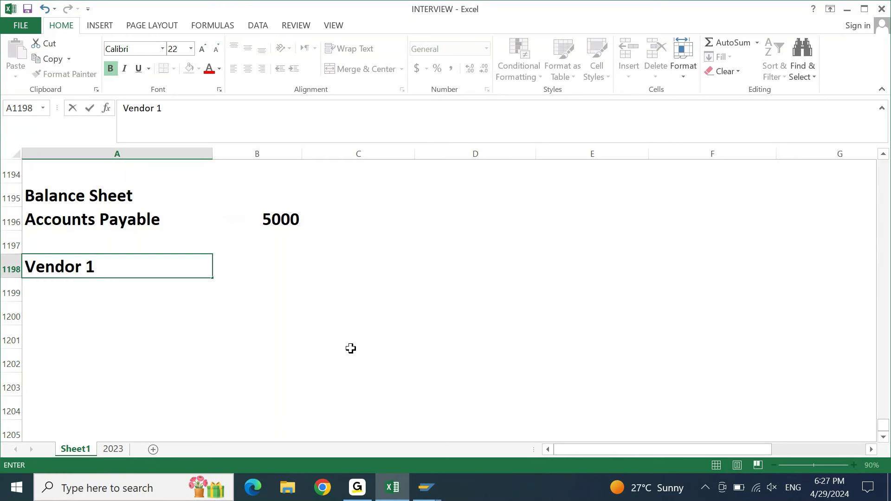
{"action": "key", "text": "Tab"}
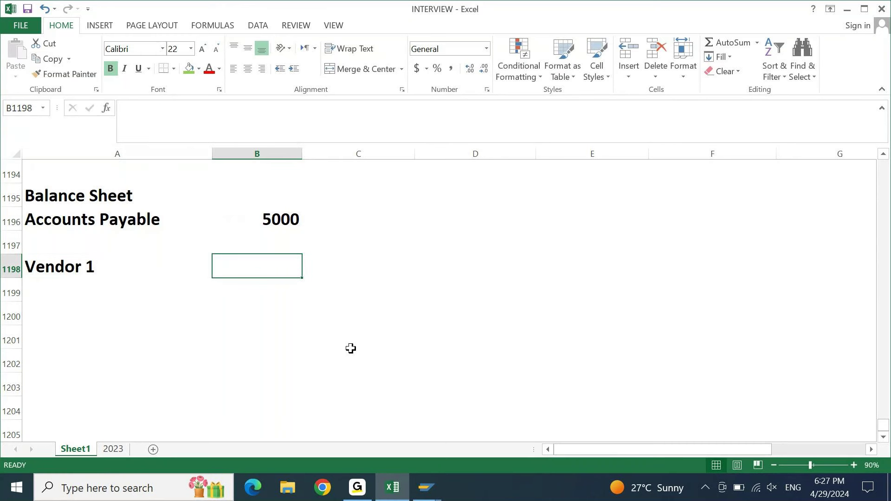
{"action": "type", "text": "300"}
{"action": "key", "text": "Return"}
Step: Add Vendor 2 (3000) and Vendor 3 (1700), then AutoSum the vendor amounts in B1201
{"action": "type", "text": "Vendor 1"}
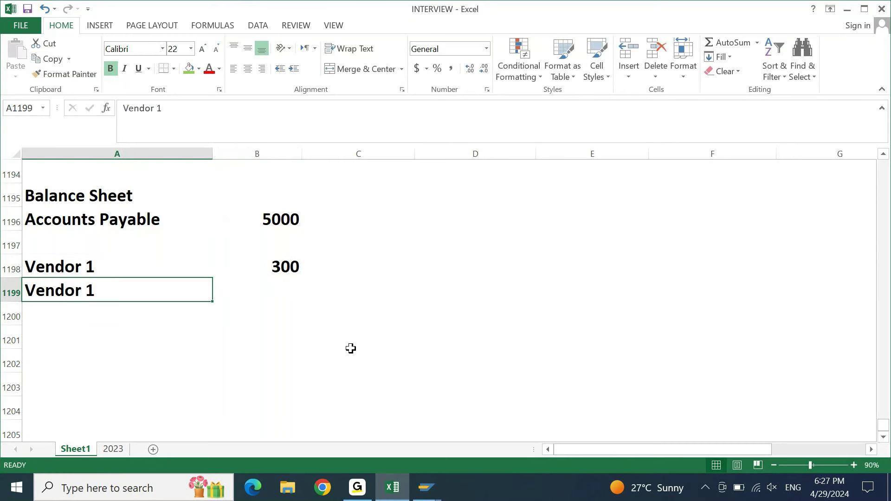
{"action": "key", "text": "BackSpace"}
{"action": "type", "text": "2"}
{"action": "key", "text": "Tab"}
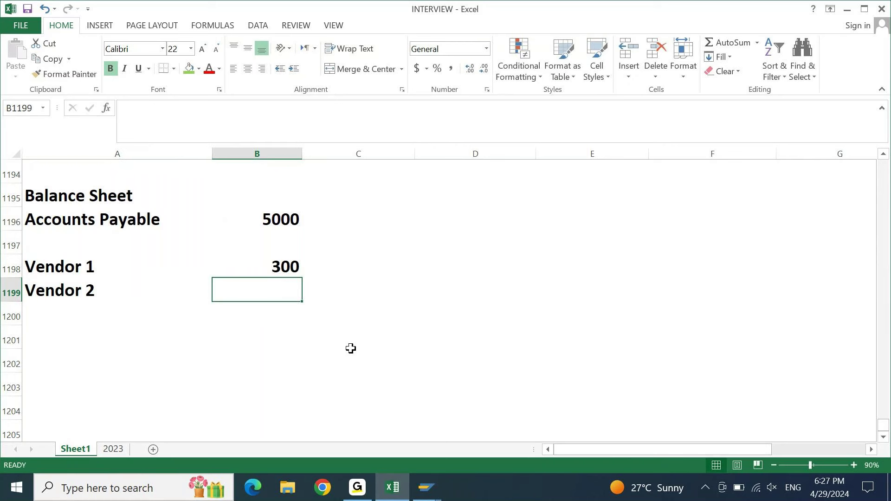
{"action": "type", "text": "3000"}
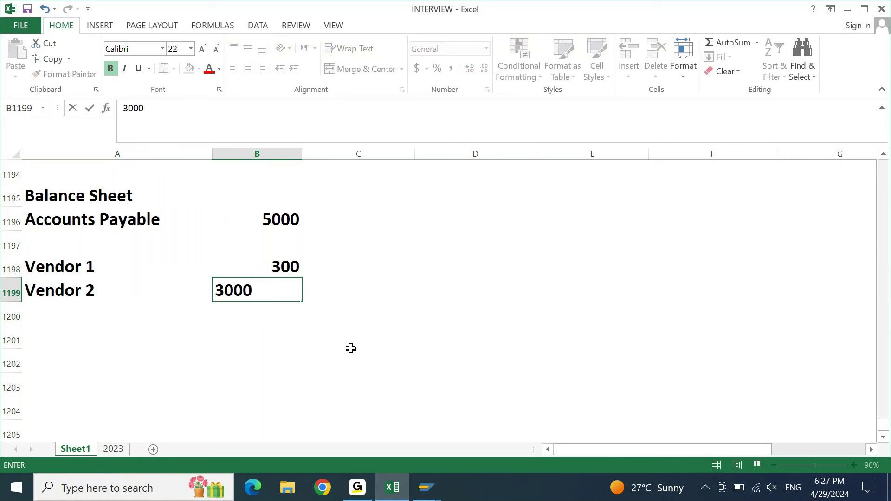
{"action": "key", "text": "Return"}
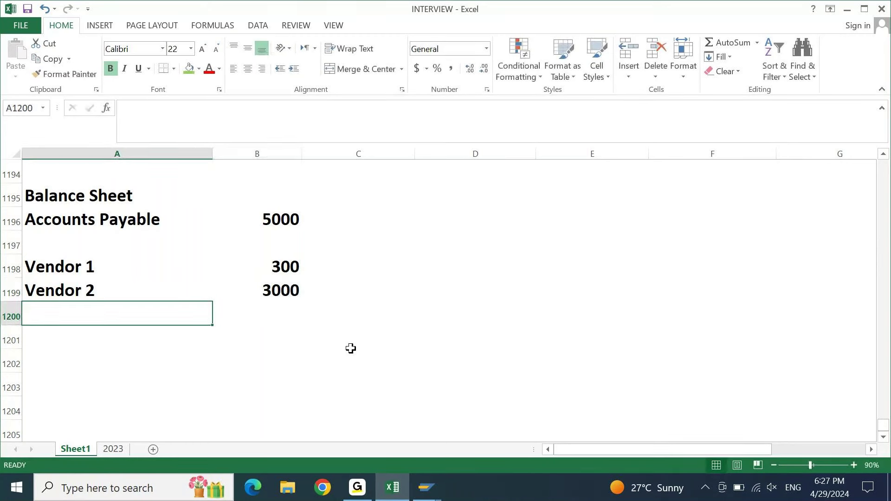
{"action": "type", "text": "Vendor"}
{"action": "key", "text": "BackSpace"}
{"action": "type", "text": "3"}
{"action": "key", "text": "Tab"}
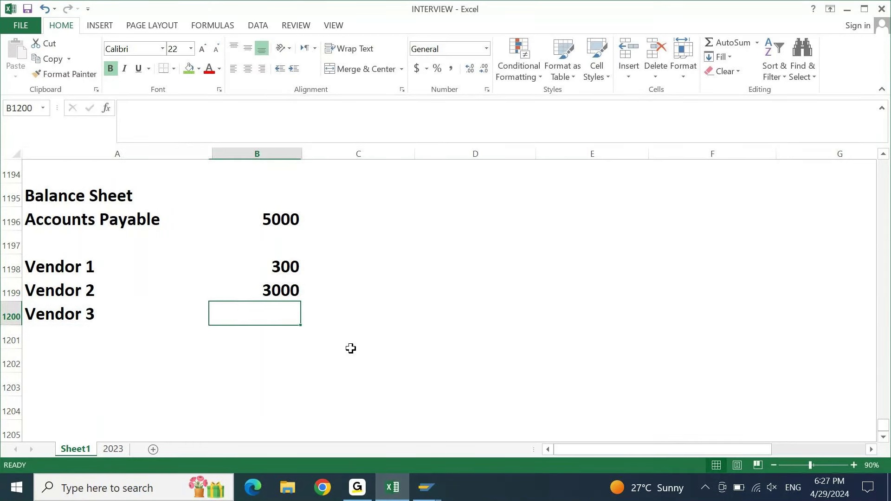
{"action": "type", "text": "1700"}
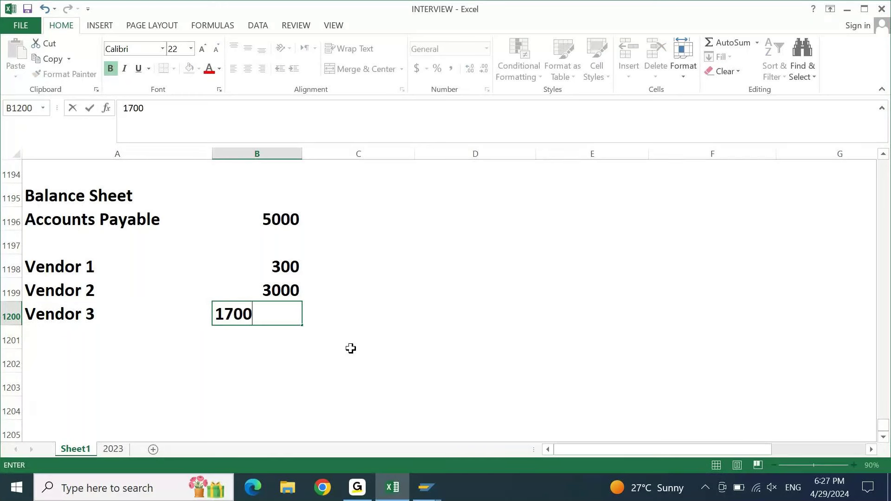
{"action": "key", "text": "Return"}
{"action": "key", "text": "Tab"}
{"action": "key", "text": "alt+="}
{"action": "key", "text": "alt+="}
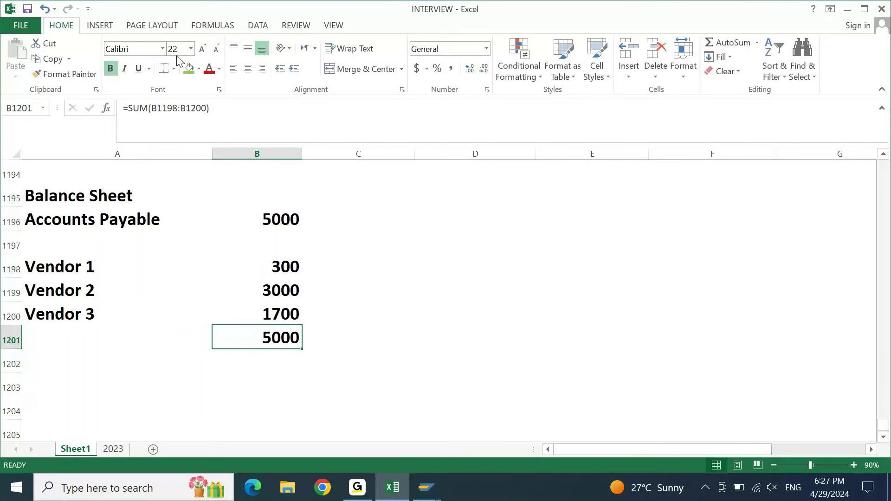
Step: Fill the vendor total in B1201 and the Accounts Payable 5000 in B1196 green
{"action": "left_click", "coordinate": [189, 70]}
{"action": "left_click", "coordinate": [281, 216]}
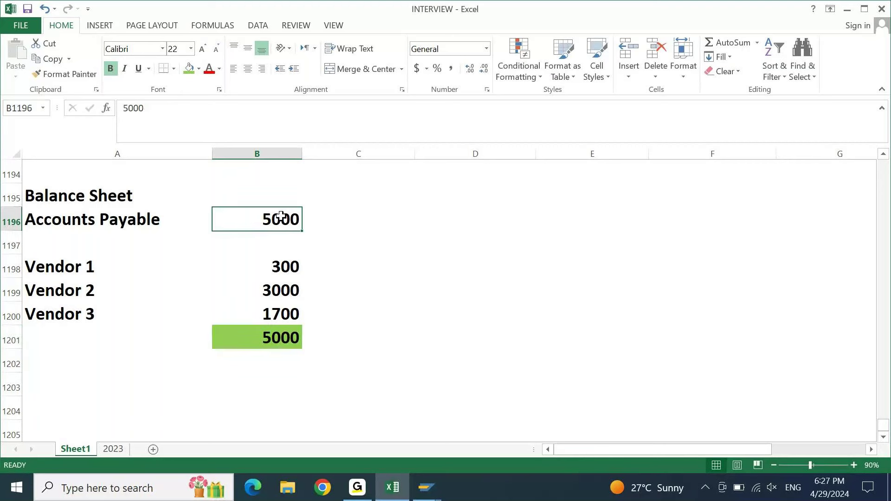
{"action": "left_click", "coordinate": [189, 69]}
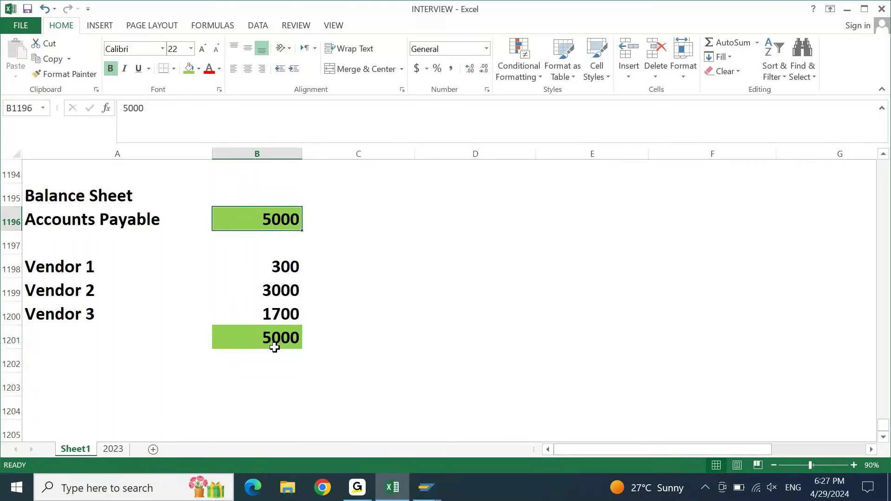
{"action": "left_click", "coordinate": [297, 320]}
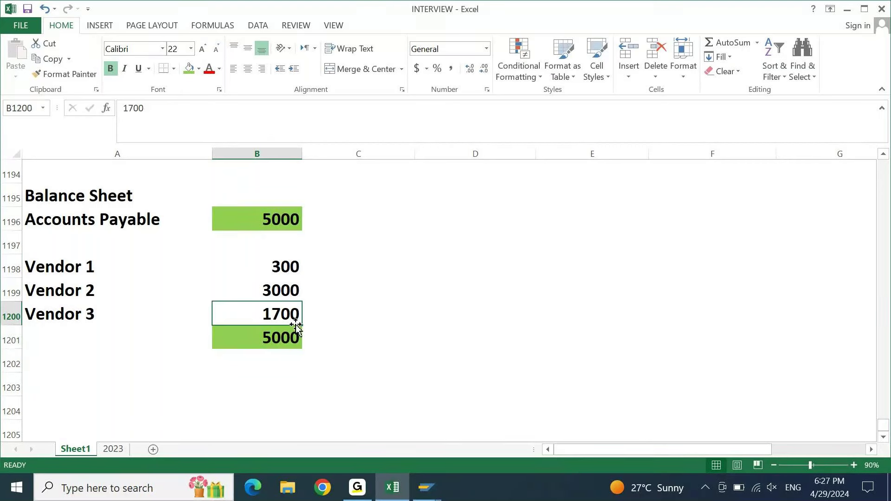
{"action": "left_click", "coordinate": [290, 220]}
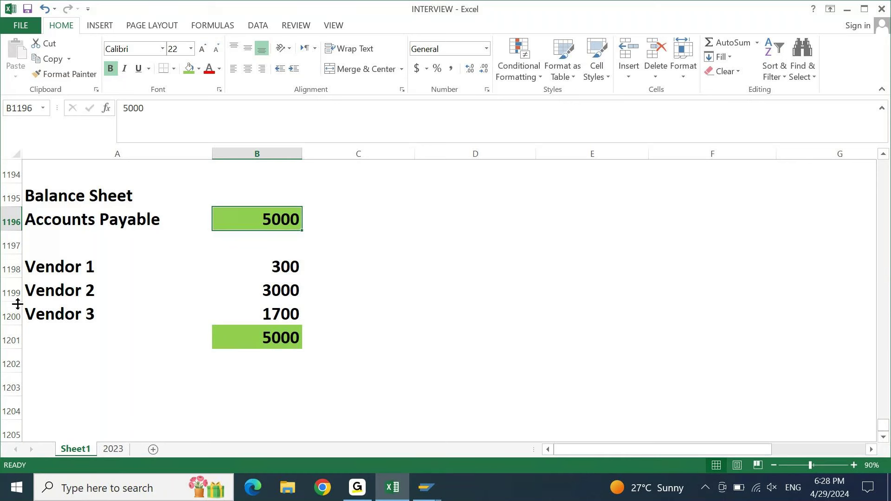
{"action": "left_click", "coordinate": [61, 223]}
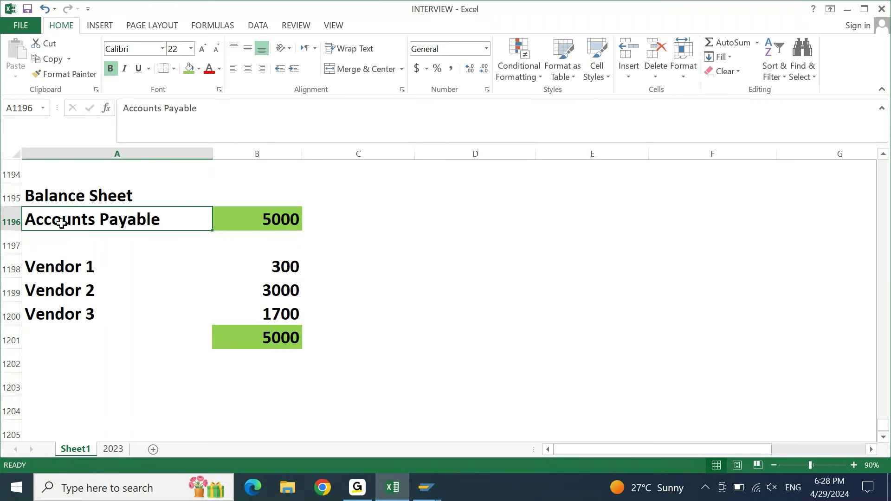
{"action": "key", "text": "Right"}
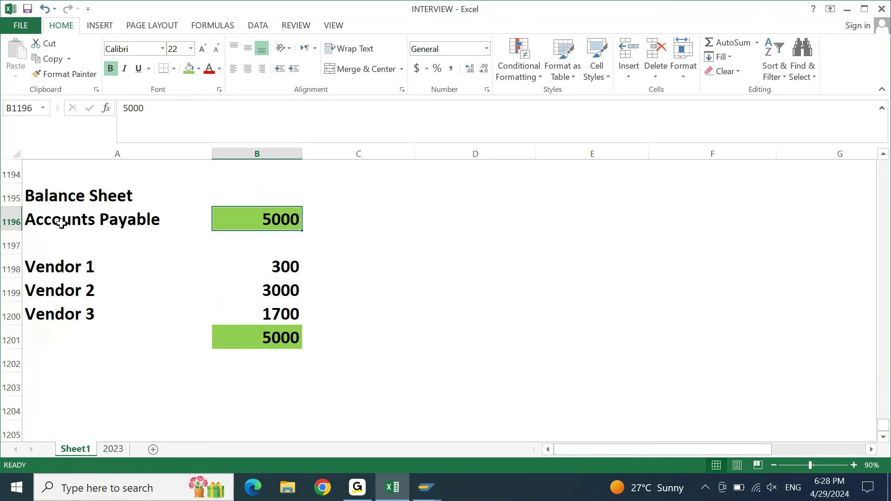
{"action": "left_click", "coordinate": [62, 224]}
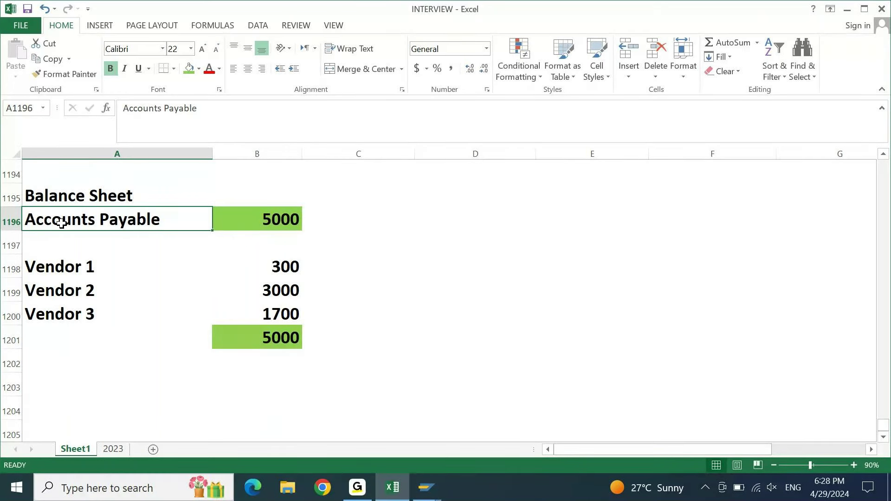
Step: Add the label 'Accounts Payable - Domestic' under Accounts Payable
{"action": "key", "text": "Down"}
{"action": "type", "text": "Accounts Payable - Deomesti"}
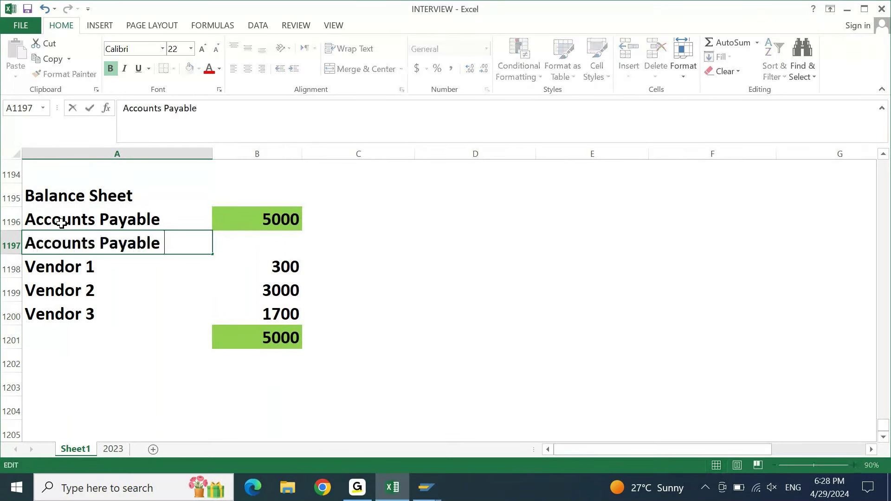
{"action": "key", "text": "BackSpace"}
{"action": "key", "text": "BackSpace"}
{"action": "key", "text": "BackSpace"}
{"action": "key", "text": "BackSpace"}
{"action": "key", "text": "BackSpace"}
{"action": "key", "text": "BackSpace"}
{"action": "key", "text": "BackSpace"}
{"action": "type", "text": "omestic"}
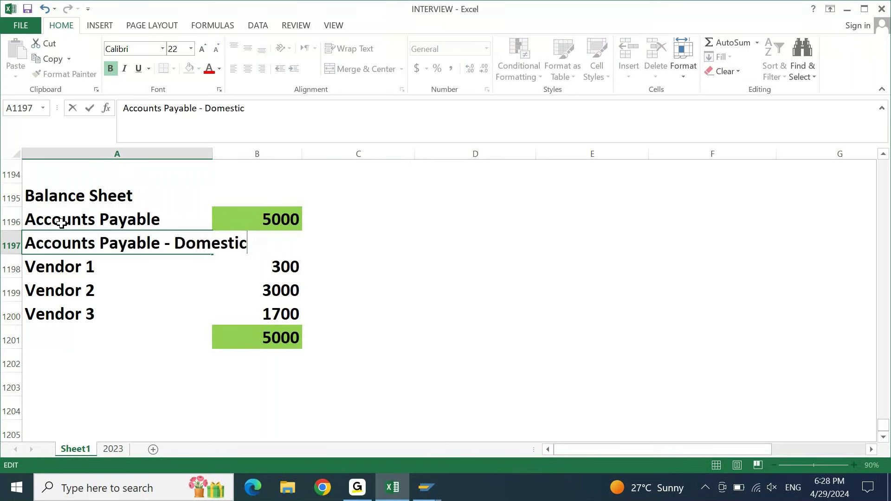
{"action": "key", "text": "Return"}
Step: Insert a new row above Vendor 1 labelled 'Accounts Payable - Imports'
{"action": "key", "text": "shift+space"}
{"action": "key", "text": "ctrl+shift+plus"}
{"action": "key", "text": "ctrl+d"}
{"action": "key", "text": "F2"}
{"action": "key", "text": "ctrl+shift+Left"}
{"action": "type", "text": "Imports"}
{"action": "key", "text": "Return"}
Step: Insert another row above Vendor 1 labelled 'Accounts Payable - Employees'
{"action": "key", "text": "shift+space"}
{"action": "key", "text": "ctrl+shift+plus"}
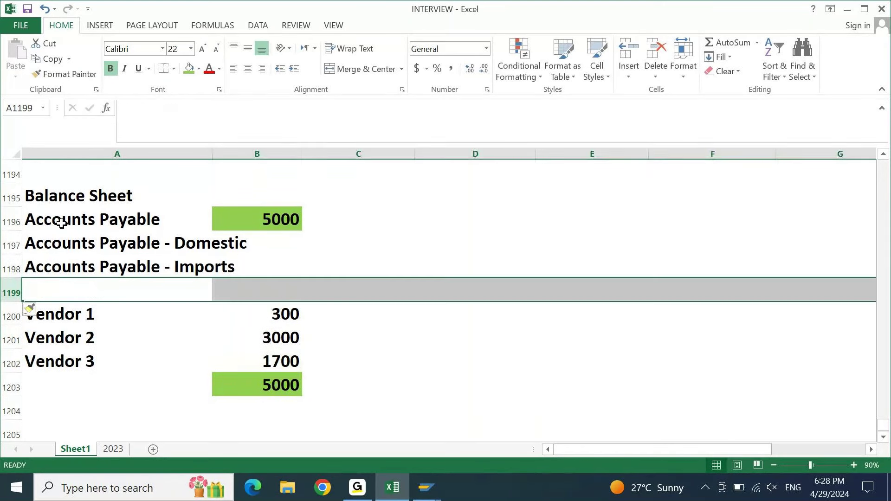
{"action": "key", "text": "ctrl+d"}
{"action": "key", "text": "F2"}
{"action": "key", "text": "ctrl+shift+Left"}
{"action": "type", "text": "Employees"}
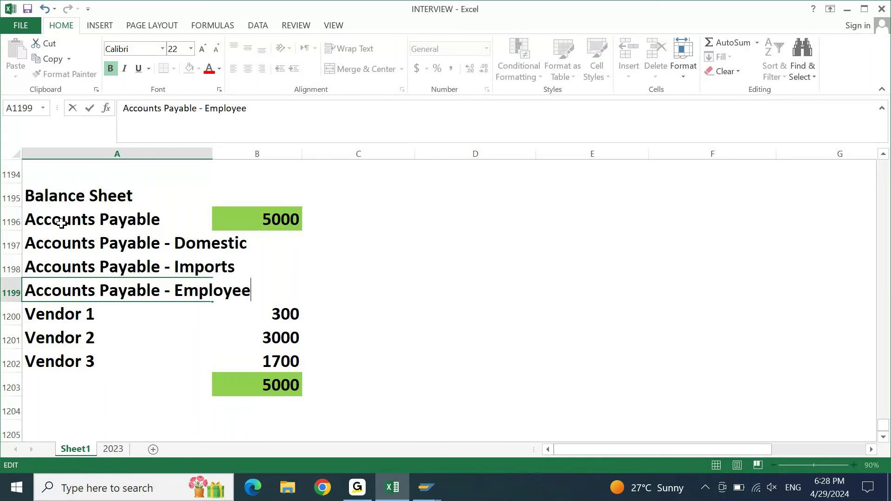
{"action": "key", "text": "Return"}
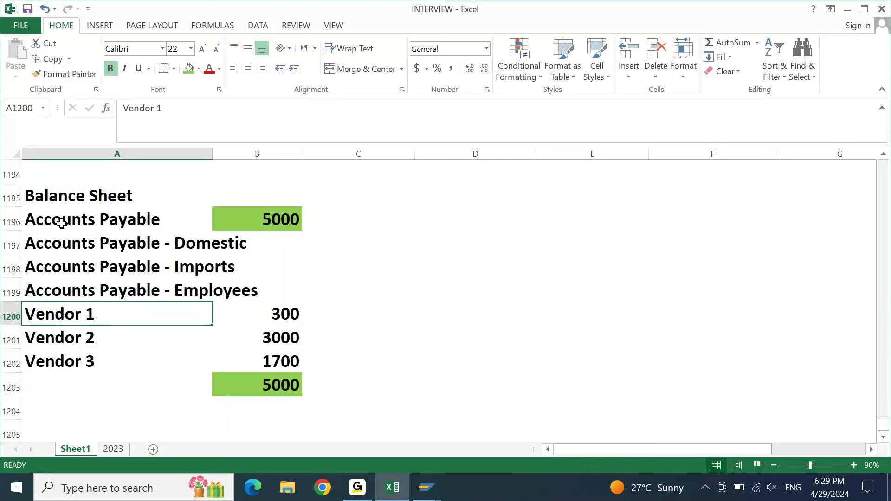
{"action": "key", "text": "Up"}
{"action": "key", "text": "Up"}
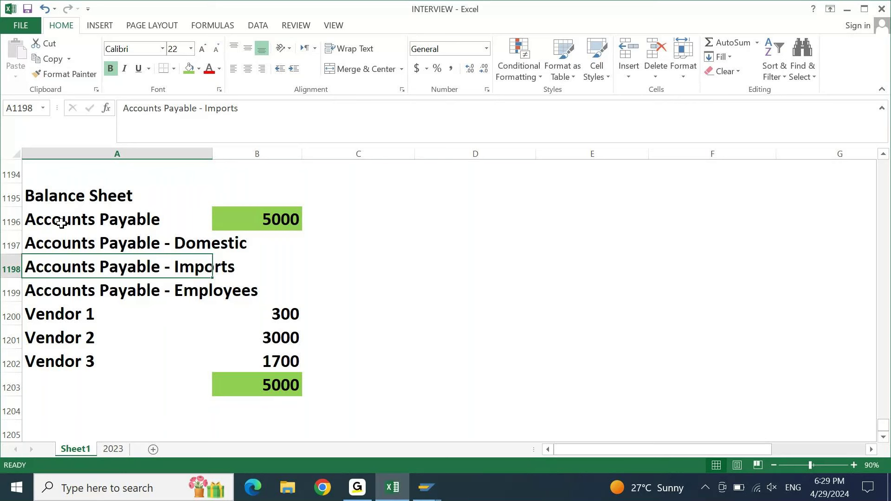
{"action": "key", "text": "Up"}
{"action": "key", "text": "Up"}
{"action": "key", "text": "Up"}
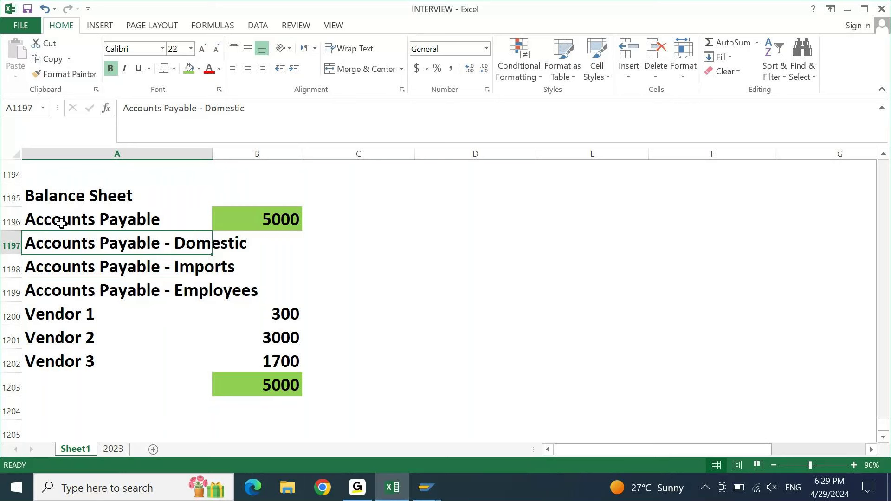
Step: Copy the Balance Sheet title into E1195 and enter 'Bank Main Account' below it
{"action": "key", "text": "ctrl+c"}
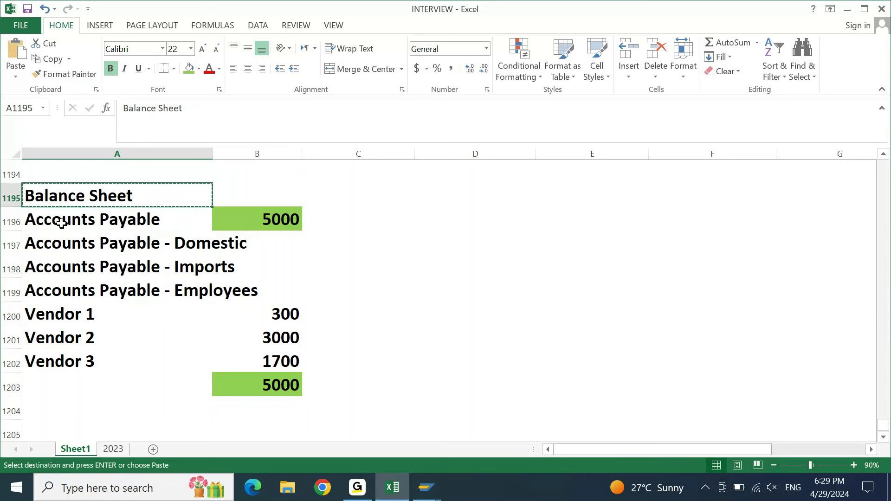
{"action": "key", "text": "Right"}
{"action": "key", "text": "Right"}
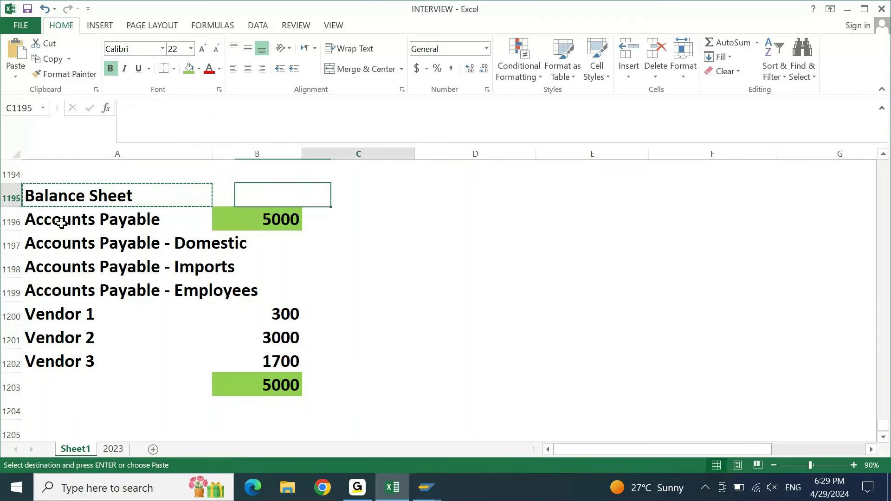
{"action": "key", "text": "Right"}
{"action": "key", "text": "Right"}
{"action": "key", "text": "ctrl+v"}
{"action": "key", "text": "Down"}
{"action": "type", "text": "Bank Main Account"}
{"action": "key", "text": "Return"}
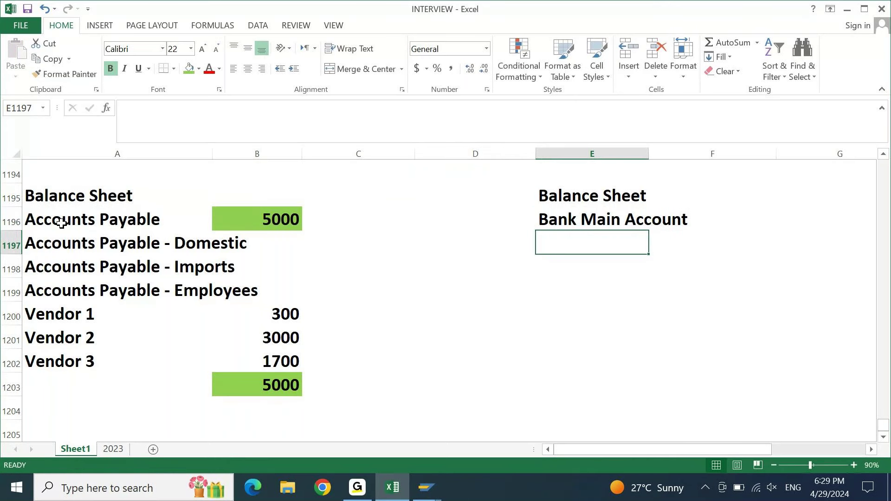
Step: Add 'Bank Incoming Account' and 'Bank Check Outgoing Account' labels beneath Bank Main Account
{"action": "type", "text": "Bank Incom"}
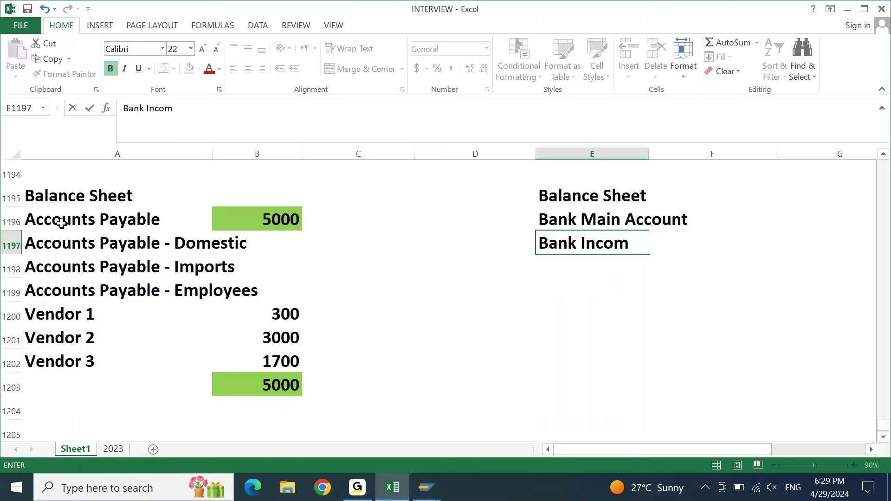
{"action": "type", "text": "ing Account"}
{"action": "key", "text": "Return"}
{"action": "key", "text": "ctrl+apostrophe"}
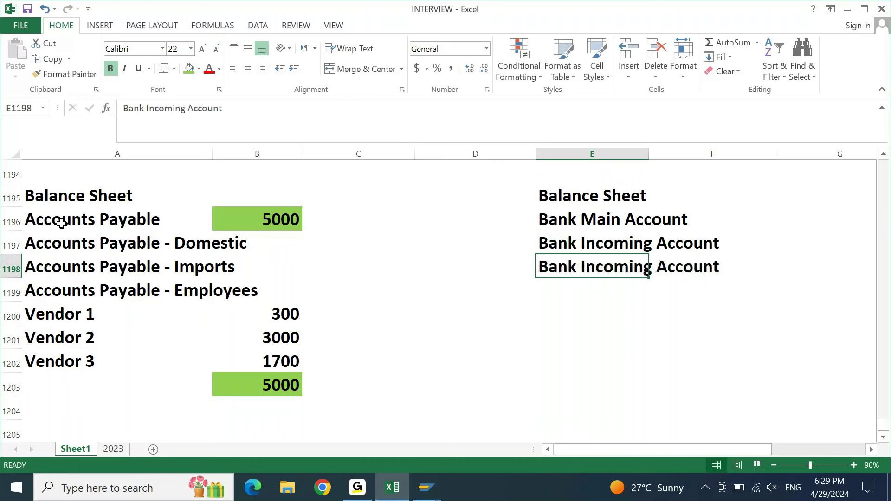
{"action": "key", "text": "ctrl+Left"}
{"action": "key", "text": "ctrl+Left"}
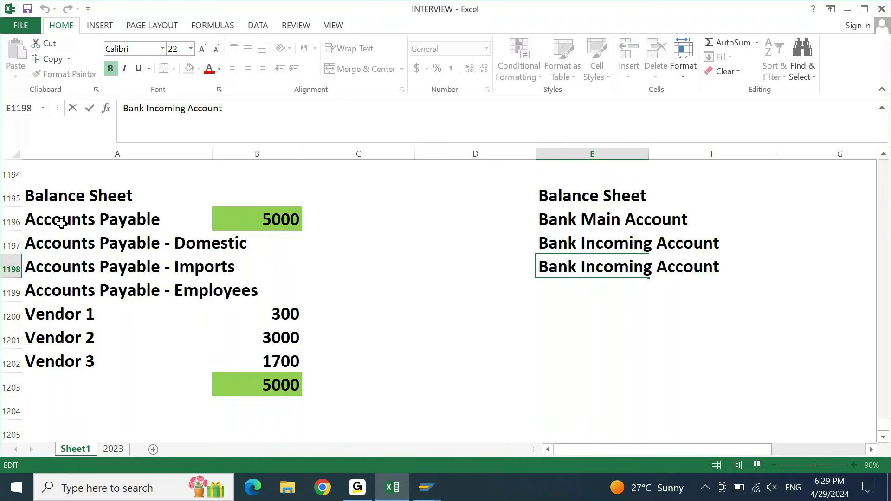
{"action": "key", "text": "Delete"}
{"action": "key", "text": "Delete"}
{"action": "key", "text": "Delete"}
{"action": "key", "text": "Delete"}
{"action": "key", "text": "Delete"}
{"action": "key", "text": "Delete"}
{"action": "key", "text": "Delete"}
{"action": "key", "text": "Delete"}
{"action": "type", "text": "Outgoing"}
{"action": "key", "text": "shift+Return"}
{"action": "key", "text": "Down"}
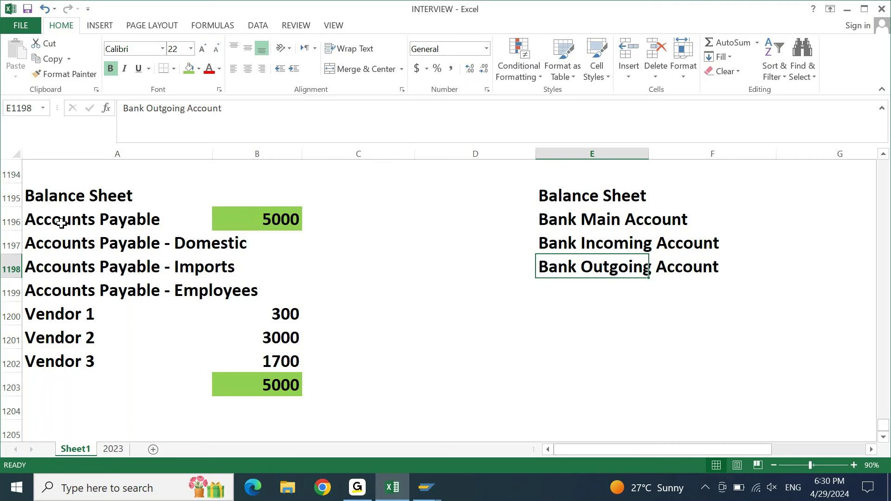
{"action": "key", "text": "F2"}
{"action": "key", "text": "ctrl+Left"}
{"action": "key", "text": "ctrl+Left"}
{"action": "type", "text": "Chec"}
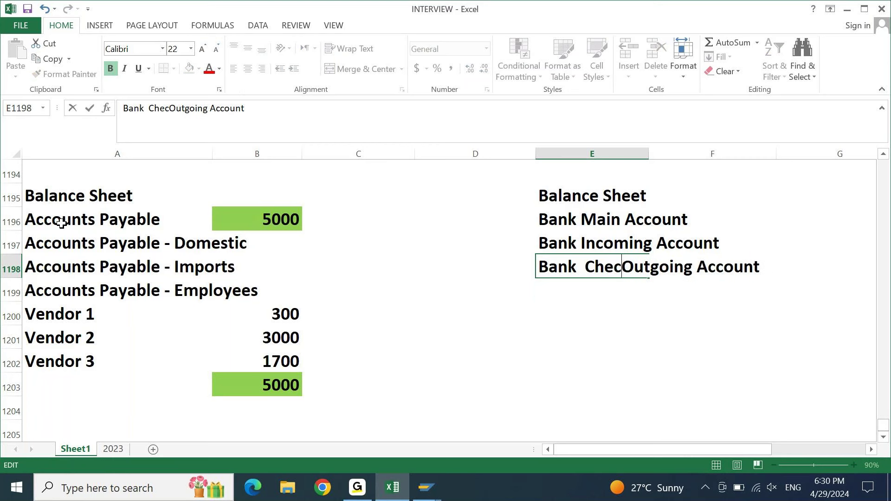
{"action": "type", "text": "k"}
{"action": "key", "text": "Return"}
Step: Add 'Bank Transfer Outgoing Account' in E1199 below the check account
{"action": "key", "text": "ctrl+d"}
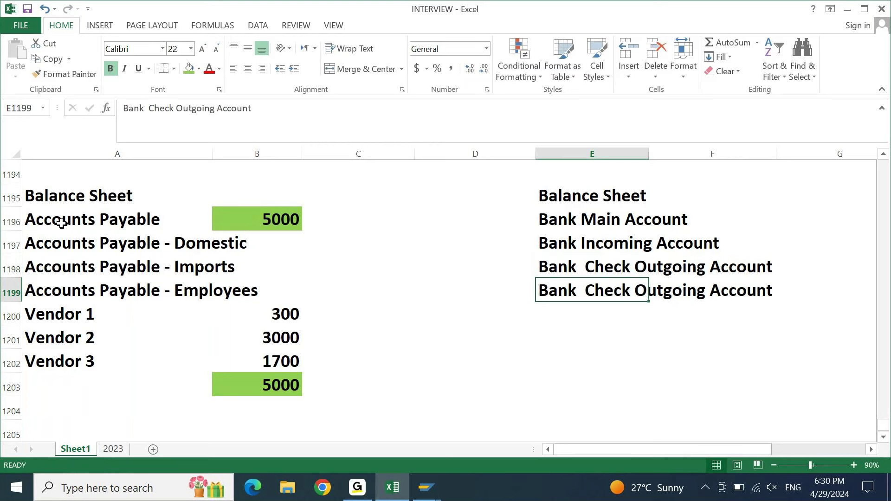
{"action": "key", "text": "F2"}
{"action": "key", "text": "ctrl+Left"}
{"action": "key", "text": "ctrl+Left"}
{"action": "key", "text": "Left"}
{"action": "key", "text": "ctrl+shift+Left"}
{"action": "key", "text": "BackSpace"}
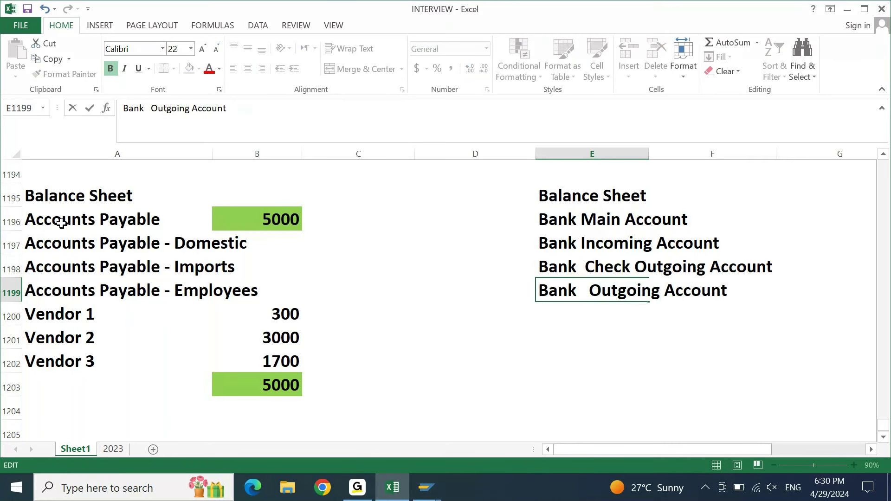
{"action": "type", "text": "Tran"}
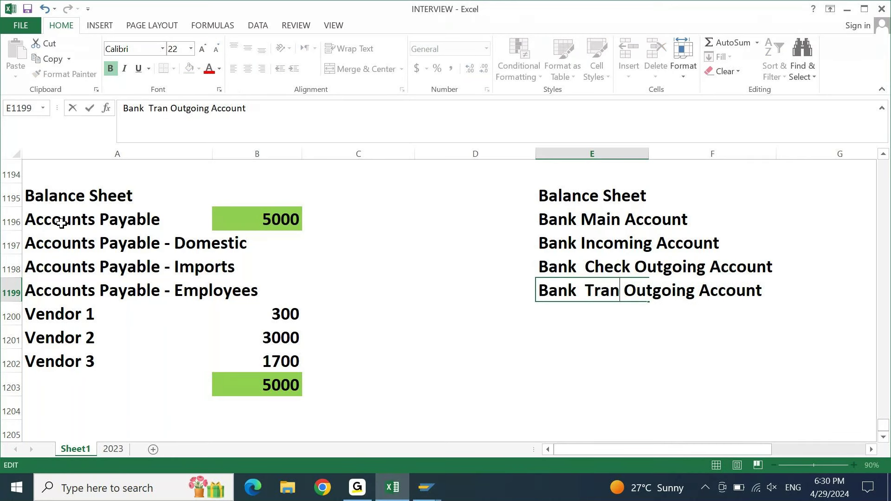
{"action": "type", "text": "sfer"}
{"action": "key", "text": "Return"}
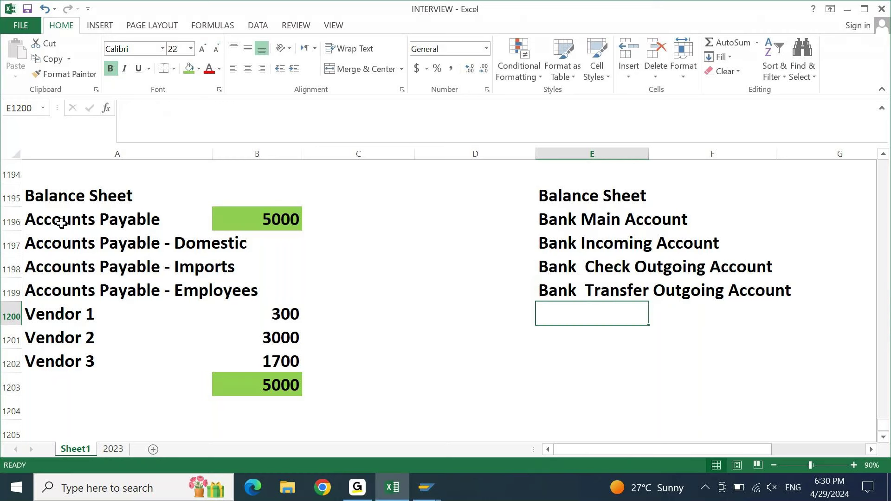
Step: Enter 10000 in H1196 beside Bank Main Account
{"action": "key", "text": "Up"}
{"action": "key", "text": "Up"}
{"action": "key", "text": "Up"}
{"action": "key", "text": "Up"}
{"action": "key", "text": "Right"}
{"action": "key", "text": "Right"}
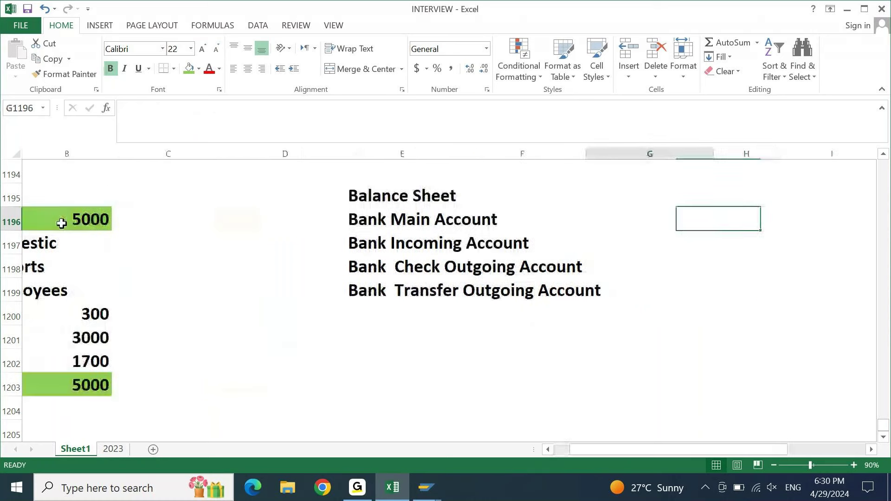
{"action": "key", "text": "Left"}
{"action": "key", "text": "Right"}
{"action": "key", "text": "Right"}
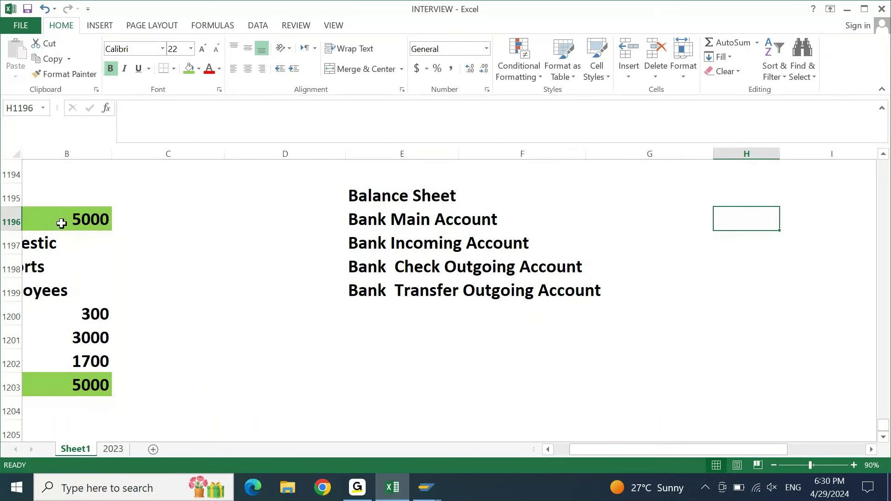
{"action": "type", "text": "10000"}
{"action": "key", "text": "Return"}
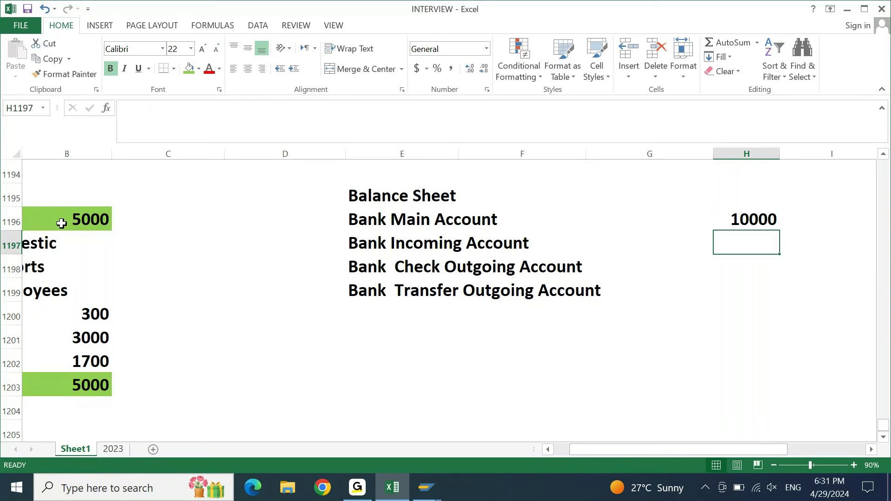
Step: Fill the 10000 amount cell green, then list HDFC, SBI, AXIS and KOTAK down from F1202
{"action": "left_click", "coordinate": [757, 215]}
{"action": "left_click", "coordinate": [189, 69]}
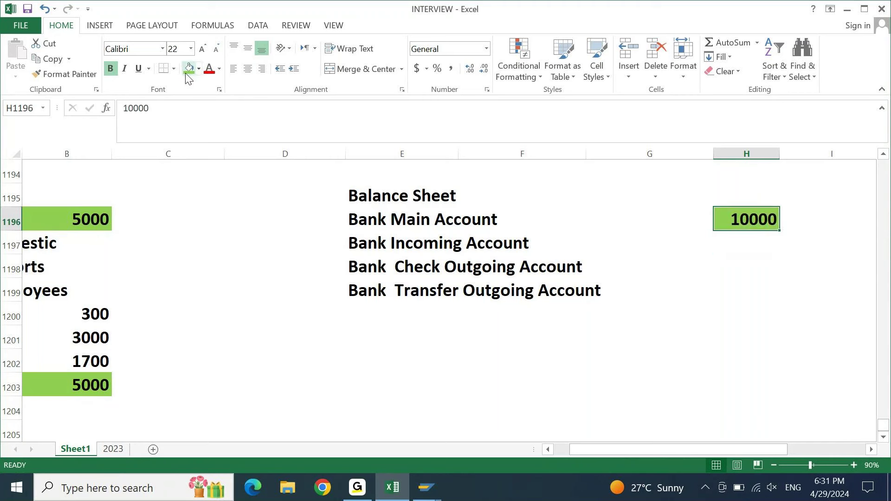
{"action": "left_click", "coordinate": [512, 354]}
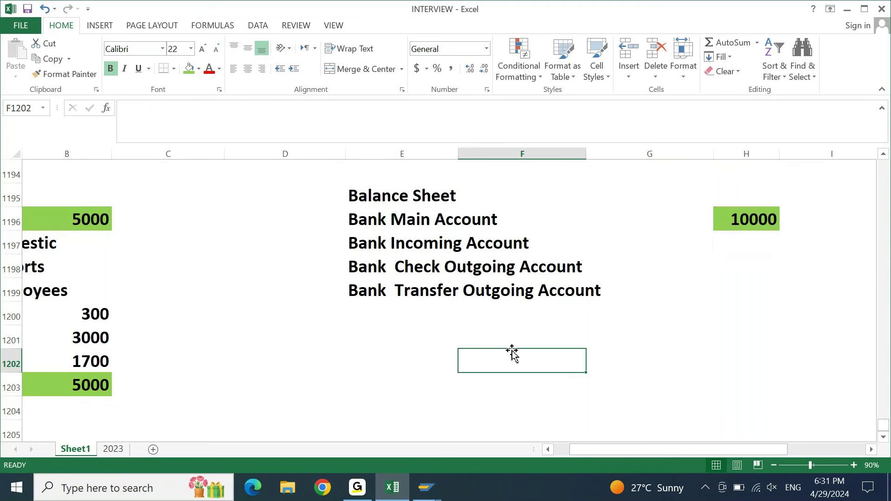
{"action": "type", "text": "HC"}
{"action": "key", "text": "BackSpace"}
{"action": "type", "text": "DFC"}
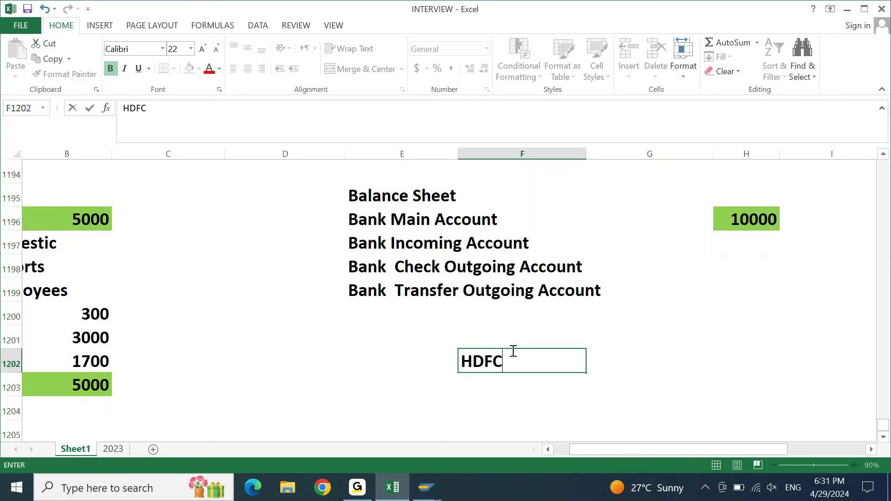
{"action": "key", "text": "Return"}
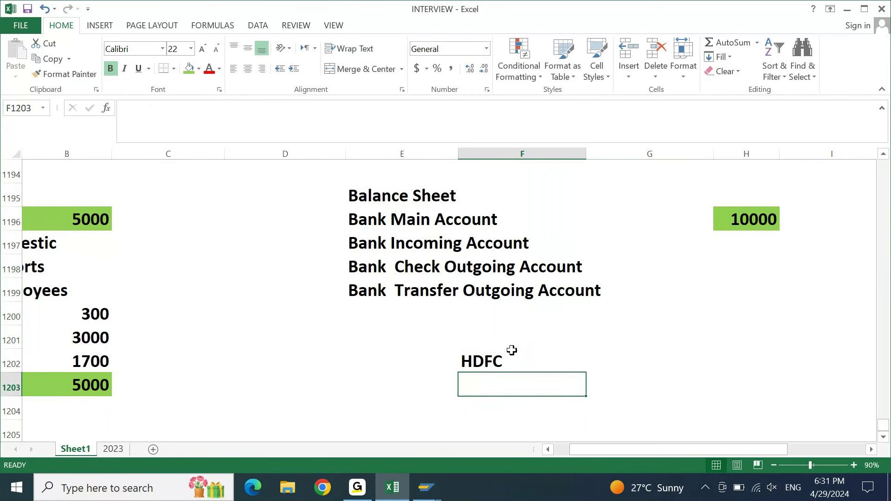
{"action": "type", "text": "SBI"}
{"action": "key", "text": "Return"}
{"action": "type", "text": "AIS"}
{"action": "key", "text": "BackSpace"}
{"action": "key", "text": "BackSpace"}
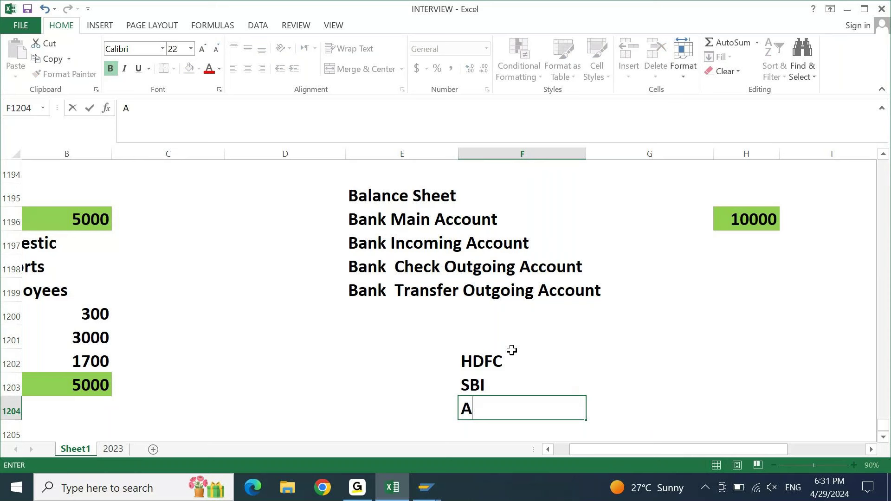
{"action": "type", "text": "XIS"}
{"action": "key", "text": "Return"}
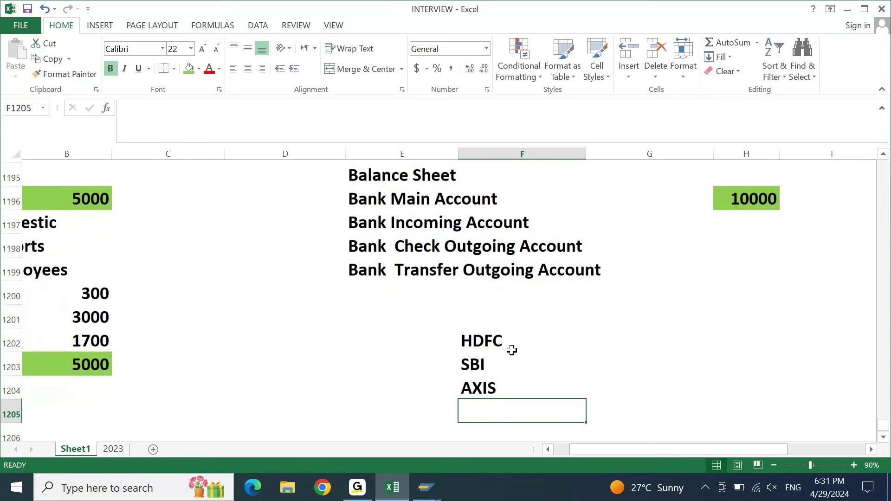
{"action": "type", "text": "KO"}
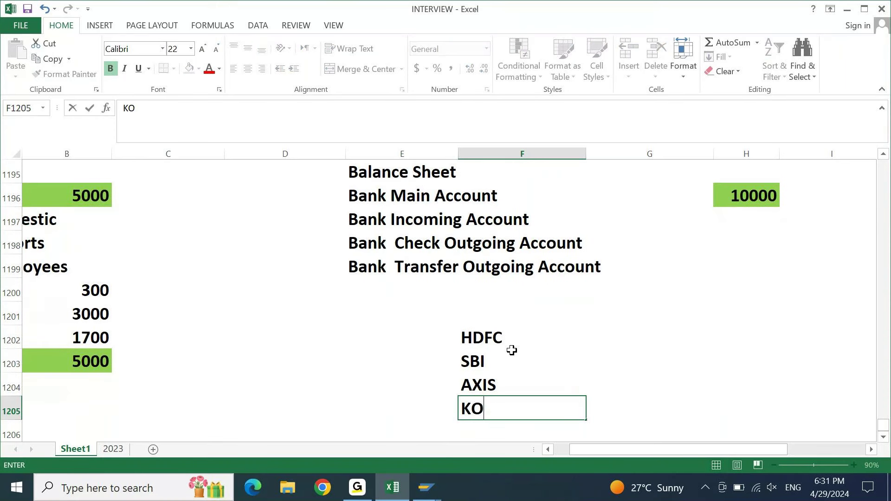
{"action": "type", "text": "TAK"}
{"action": "scroll", "coordinate": [511, 353], "scroll_direction": "down", "scroll_amount": 1}
{"action": "left_click", "coordinate": [511, 352]}
Step: Enter amounts 2000, 2500, 1500 and 6000 beside HDFC, SBI, AXIS and KOTAK
{"action": "left_click", "coordinate": [512, 348]}
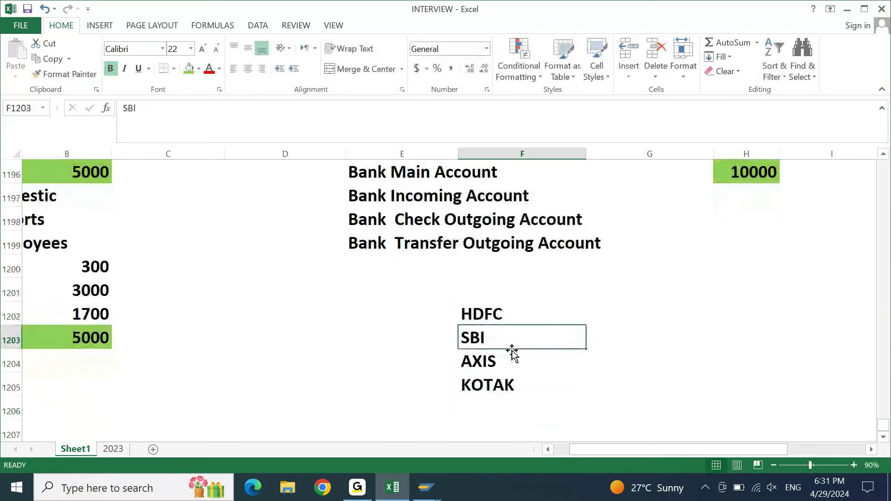
{"action": "key", "text": "Up"}
{"action": "key", "text": "Right"}
{"action": "type", "text": "2000"}
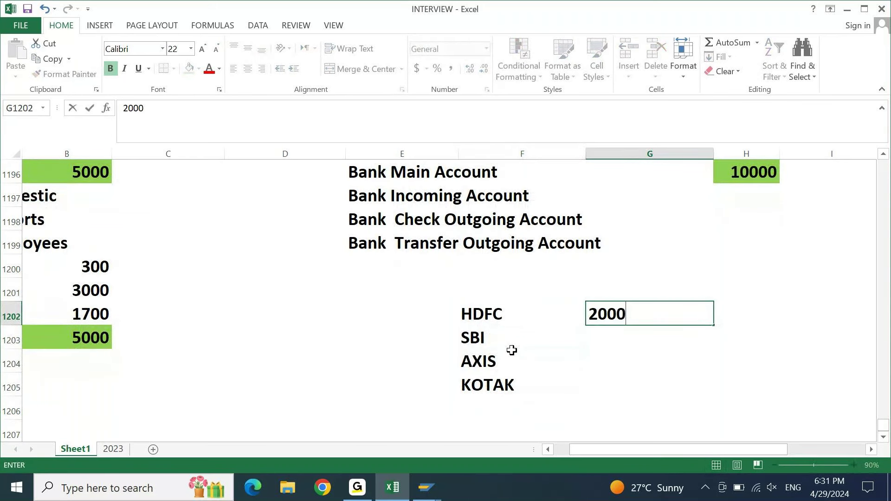
{"action": "key", "text": "Return"}
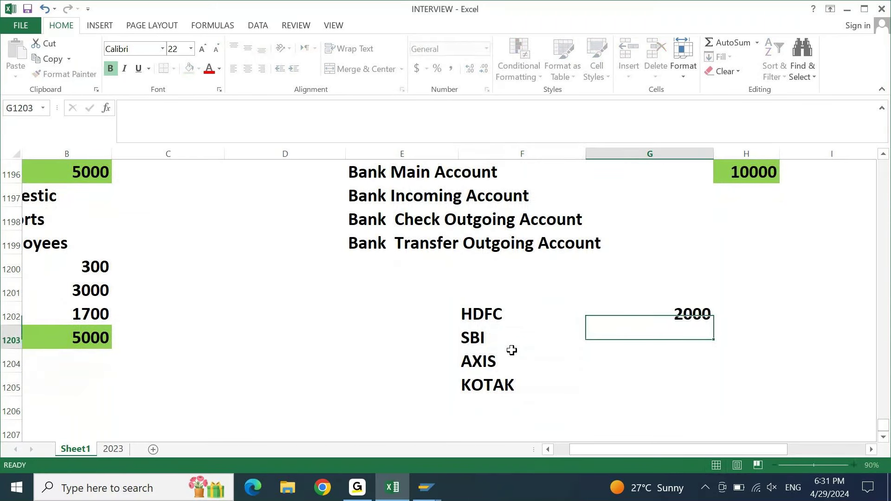
{"action": "type", "text": "2500"}
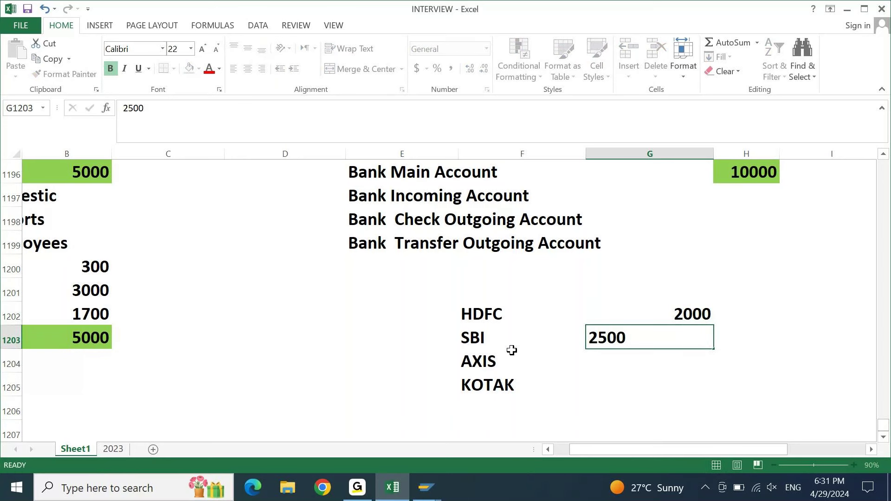
{"action": "key", "text": "Return"}
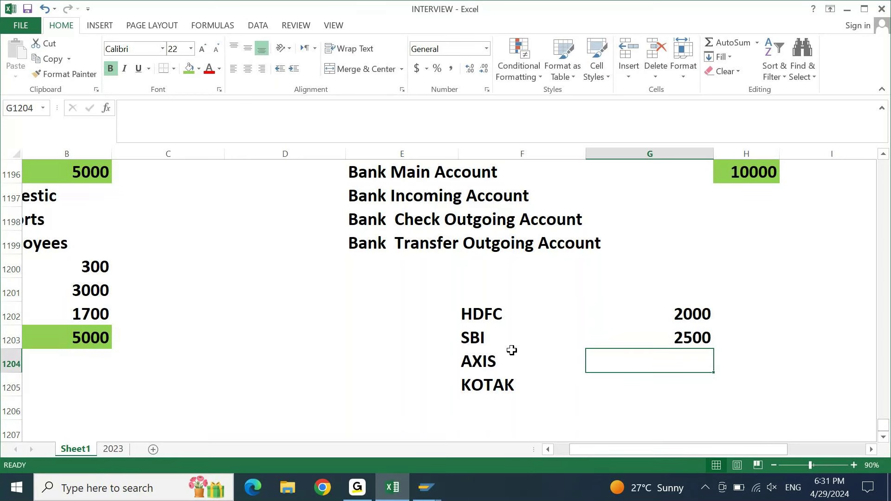
{"action": "type", "text": "1500"}
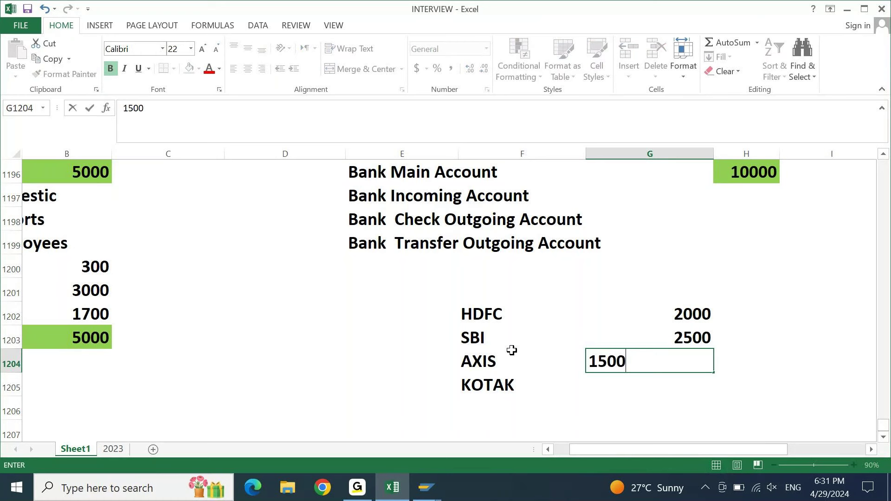
{"action": "key", "text": "Return"}
{"action": "key", "text": "Up"}
{"action": "key", "text": "shift+Up"}
{"action": "key", "text": "shift+Up"}
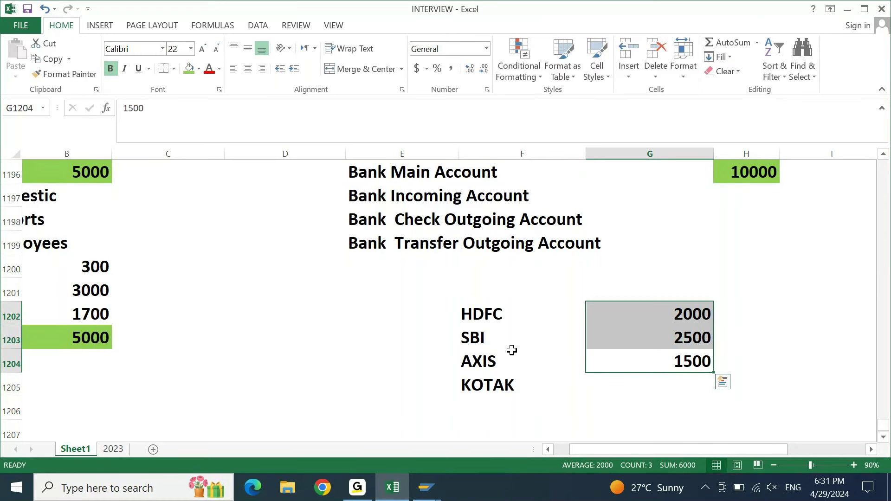
{"action": "key", "text": "Down"}
{"action": "type", "text": "6000"}
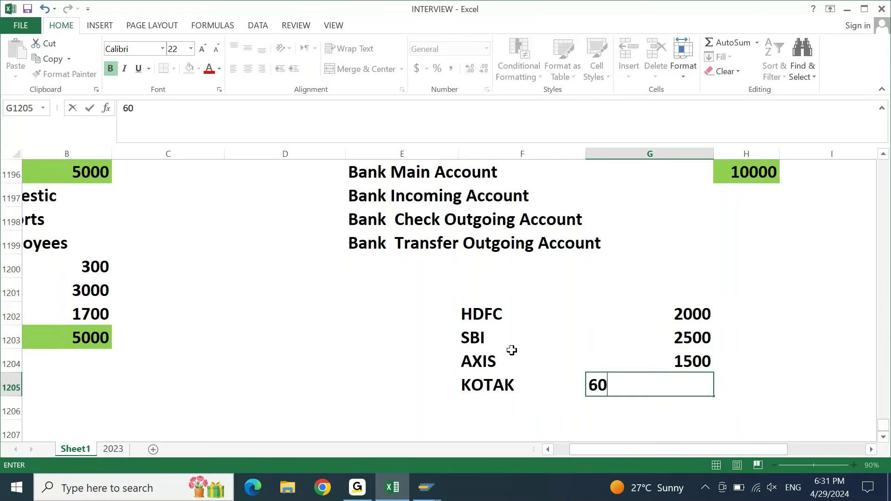
{"action": "key", "text": "Return"}
Step: AutoSum the four amounts, correct KOTAK to 4000 for a 10000 total, and fill it green
{"action": "key", "text": "alt+equal"}
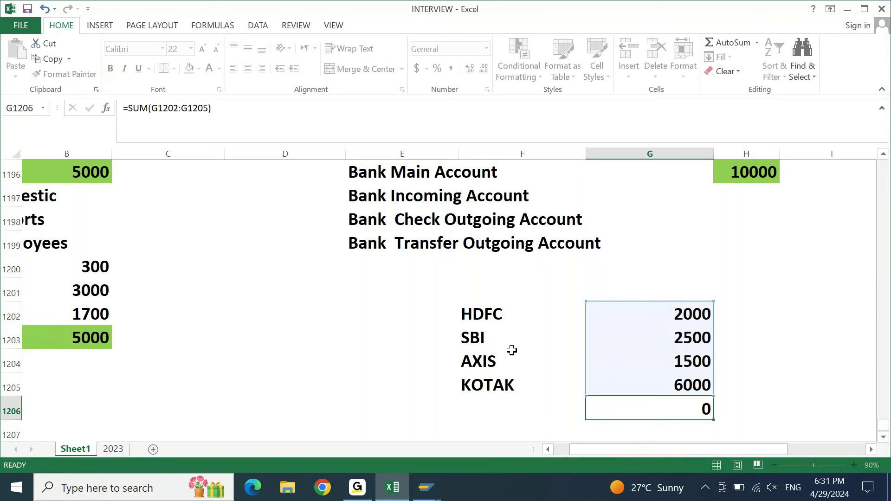
{"action": "key", "text": "Return"}
{"action": "key", "text": "Up"}
{"action": "key", "text": "Up"}
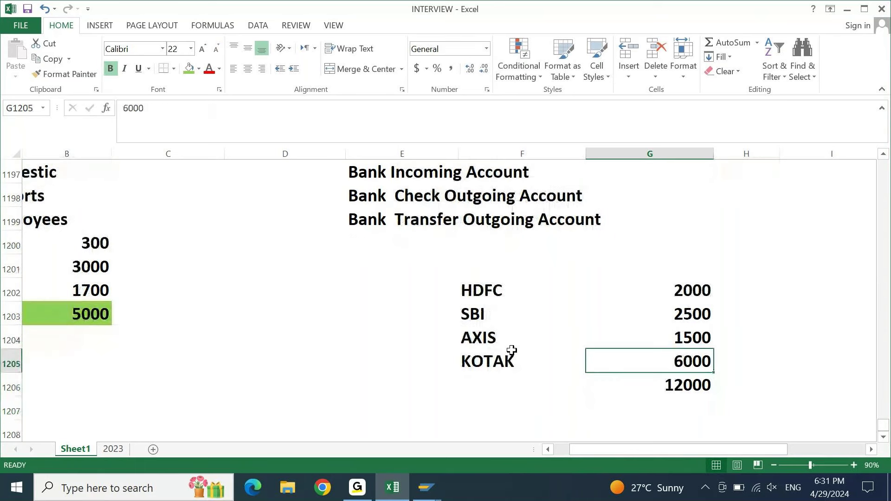
{"action": "type", "text": "4000"}
{"action": "key", "text": "Return"}
{"action": "left_click", "coordinate": [191, 69]}
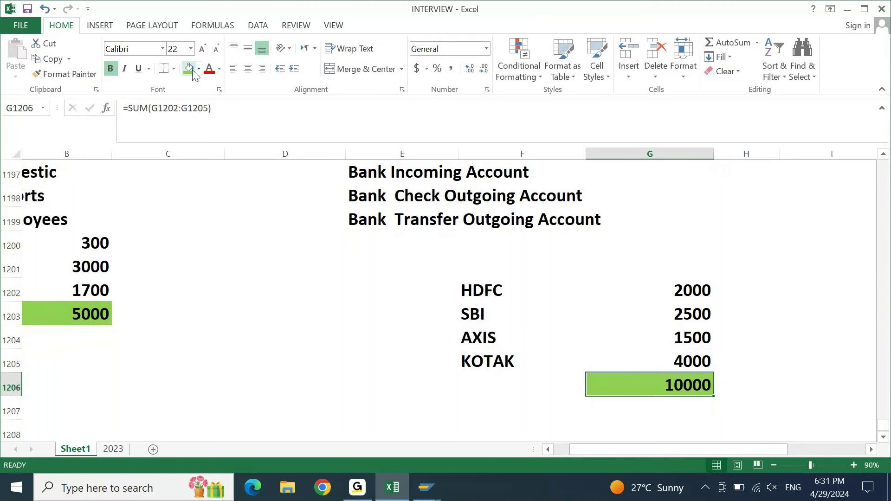
{"action": "left_click", "coordinate": [884, 154]}
Step: Move the F1202:G1206 bank block with its total up one row to F1201
{"action": "left_click", "coordinate": [884, 155]}
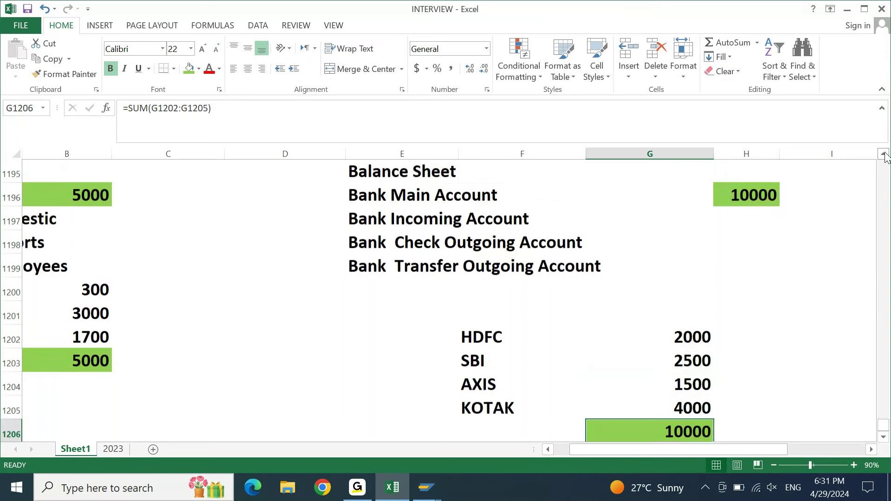
{"action": "left_click", "coordinate": [884, 155]}
{"action": "left_click", "coordinate": [464, 358]}
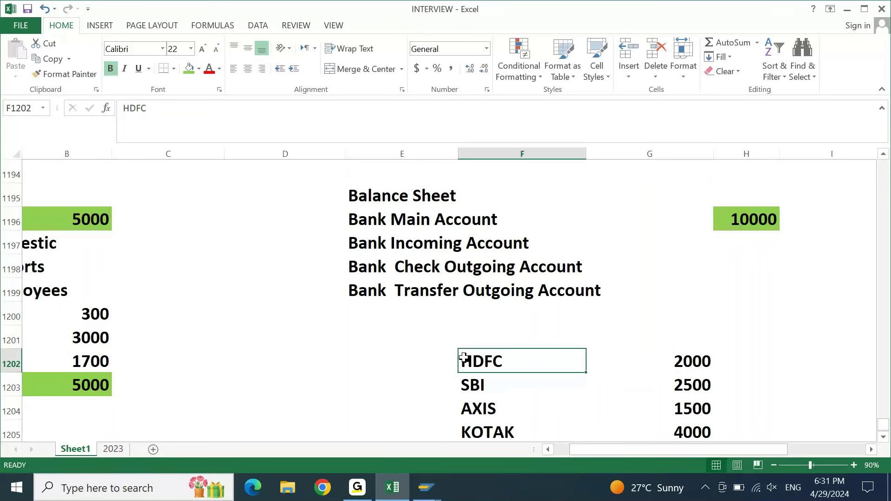
{"action": "key", "text": "shift+Right"}
{"action": "key", "text": "shift+Down"}
{"action": "key", "text": "shift+Down"}
{"action": "key", "text": "shift+Down"}
{"action": "key", "text": "shift+Down"}
{"action": "key", "text": "ctrl+c"}
{"action": "key", "text": "Up"}
{"action": "key", "text": "Return"}
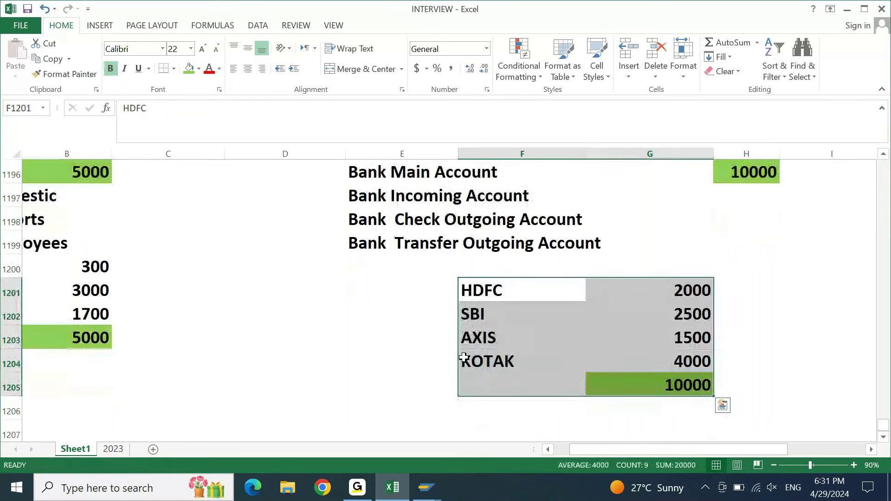
{"action": "left_click", "coordinate": [810, 259]}
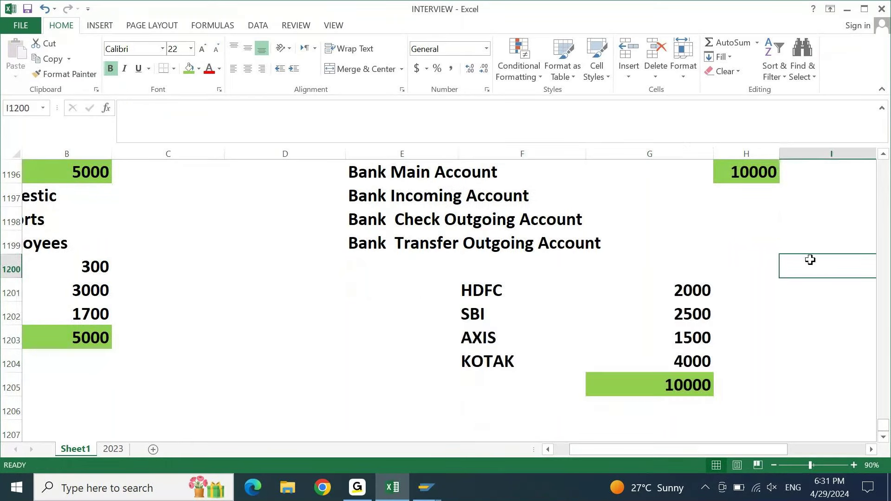
Step: Select the four bank amounts to confirm they sum to 10000, matching Bank Main Account
{"action": "key", "text": "Up"}
{"action": "key", "text": "Up"}
{"action": "key", "text": "Up"}
{"action": "key", "text": "Up"}
{"action": "key", "text": "Up"}
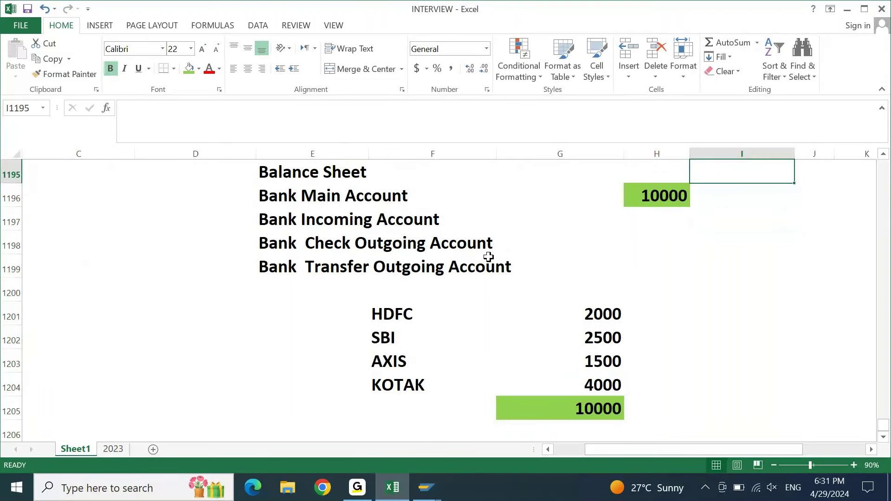
{"action": "left_click_drag", "start_coordinate": [268, 196], "coordinate": [437, 207]}
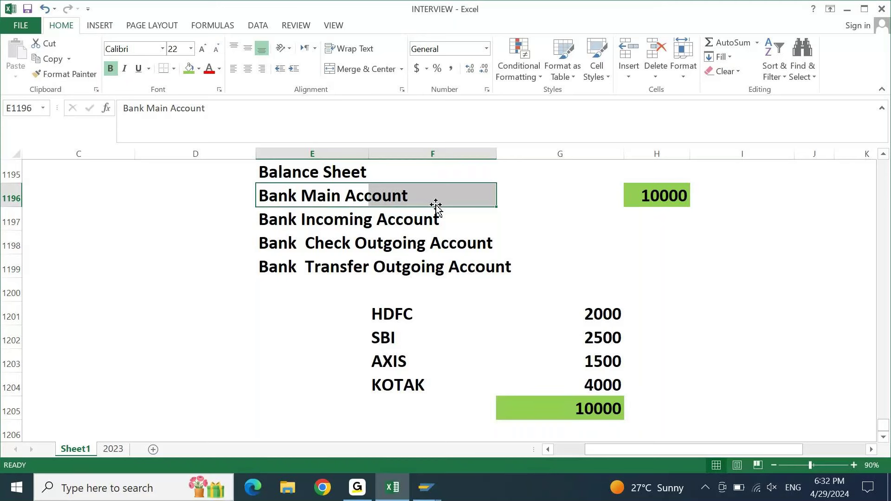
{"action": "left_click", "coordinate": [400, 315]}
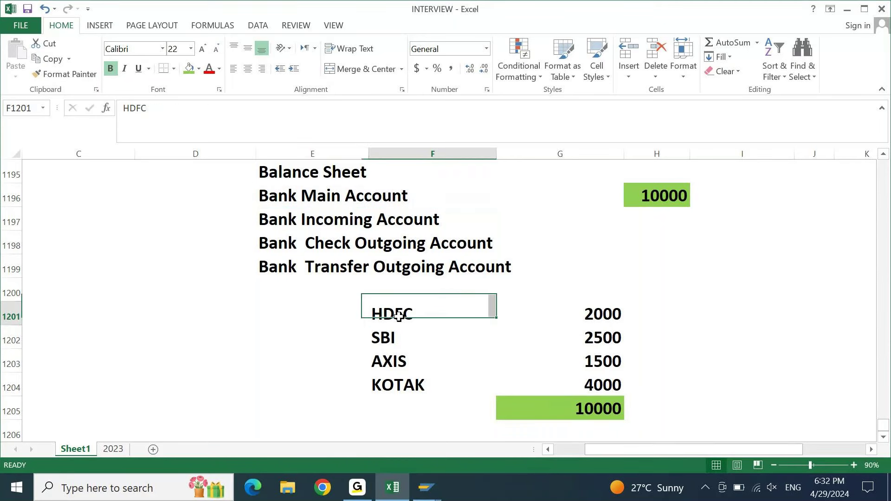
{"action": "left_click", "coordinate": [601, 316]}
{"action": "left_click", "coordinate": [593, 339]}
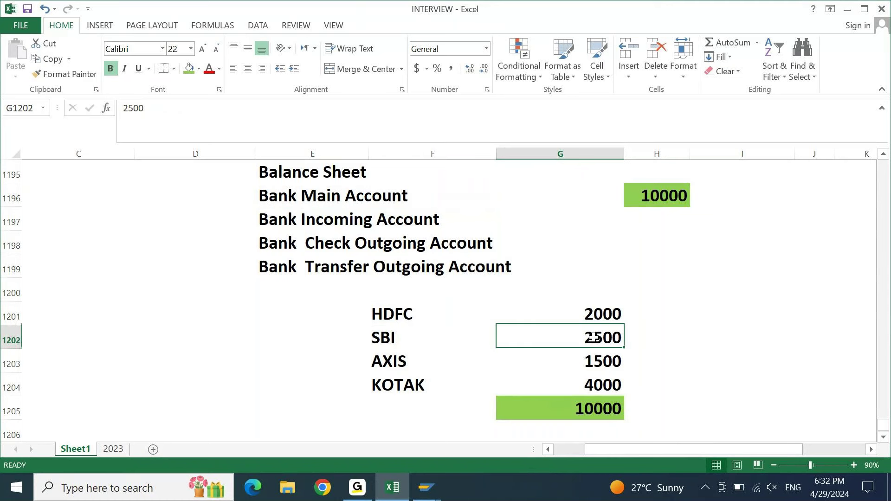
{"action": "left_click", "coordinate": [592, 366]}
{"action": "left_click", "coordinate": [594, 387]}
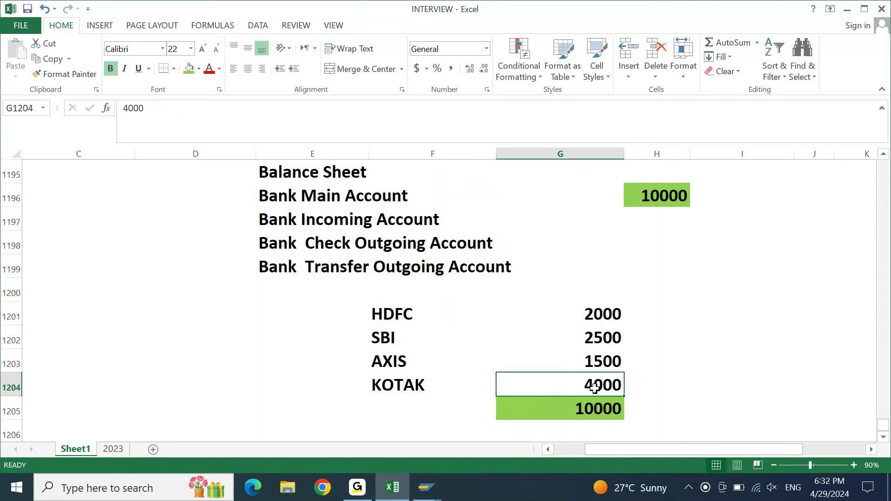
{"action": "left_click_drag", "start_coordinate": [602, 319], "coordinate": [598, 382]}
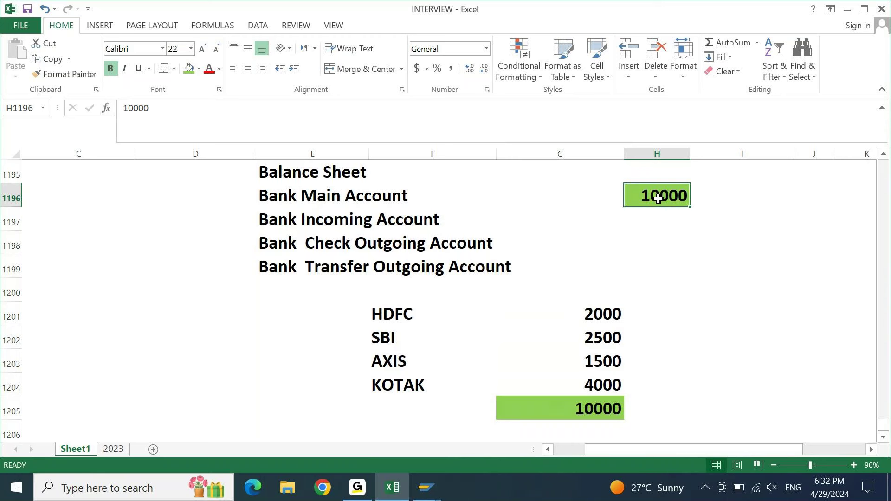
{"action": "key", "text": "Left"}
{"action": "key", "text": "Left"}
{"action": "key", "text": "Left"}
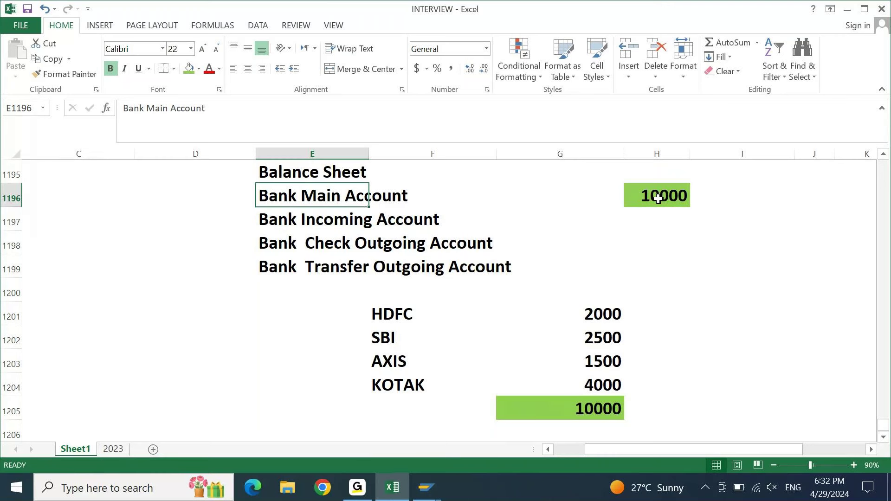
{"action": "key", "text": "Up"}
{"action": "key", "text": "Up"}
{"action": "key", "text": "Up"}
{"action": "key", "text": "Up"}
{"action": "key", "text": "Up"}
{"action": "key", "text": "Up"}
{"action": "key", "text": "Up"}
{"action": "key", "text": "Up"}
{"action": "key", "text": "Up"}
{"action": "key", "text": "Up"}
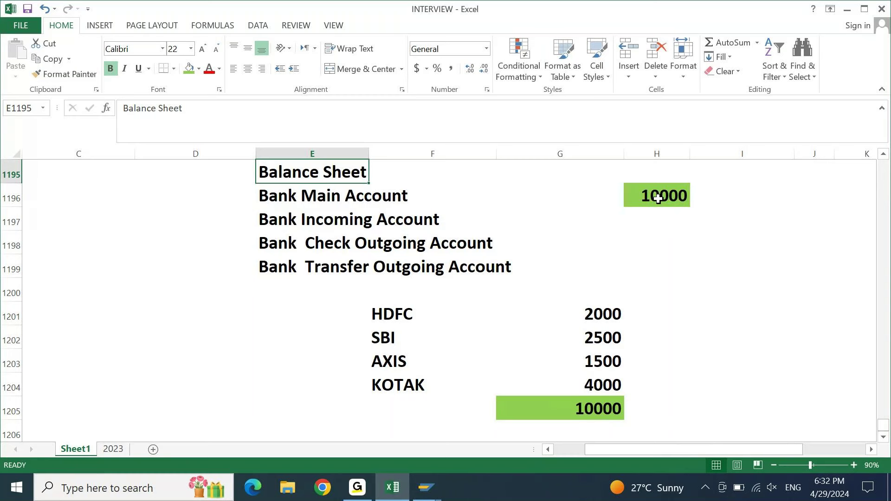
Step: Copy the AXIS name into column K beside Bank Main Account and make it AXIS Main 1
{"action": "key", "text": "Down"}
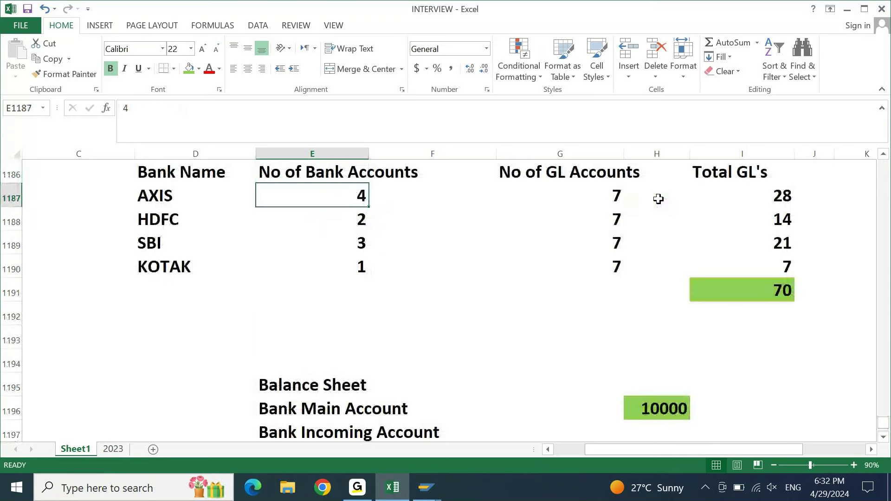
{"action": "key", "text": "Left"}
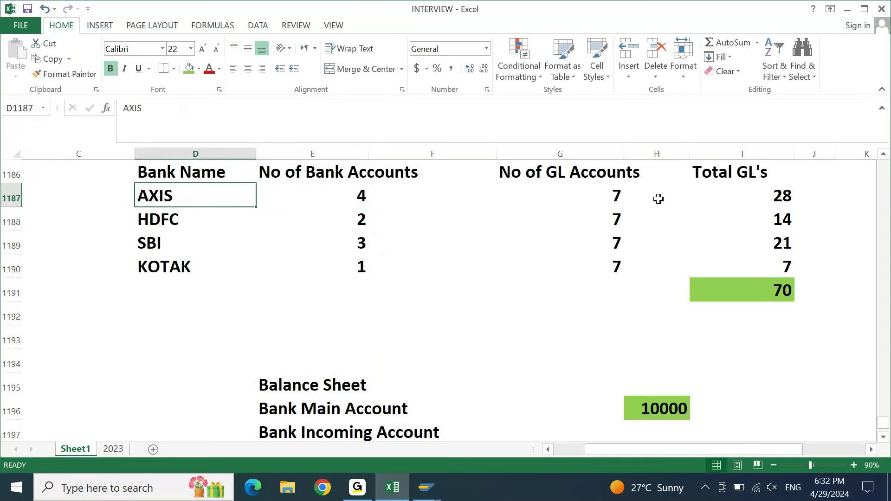
{"action": "key", "text": "ctrl+c"}
{"action": "key", "text": "Down"}
{"action": "key", "text": "Down"}
{"action": "key", "text": "Down"}
{"action": "key", "text": "Down"}
{"action": "key", "text": "Down"}
{"action": "key", "text": "Down"}
{"action": "key", "text": "Down"}
{"action": "key", "text": "Down"}
{"action": "key", "text": "Down"}
{"action": "key", "text": "Down"}
{"action": "key", "text": "Down"}
{"action": "key", "text": "Down"}
{"action": "key", "text": "Down"}
{"action": "key", "text": "Down"}
{"action": "key", "text": "Down"}
{"action": "key", "text": "Right"}
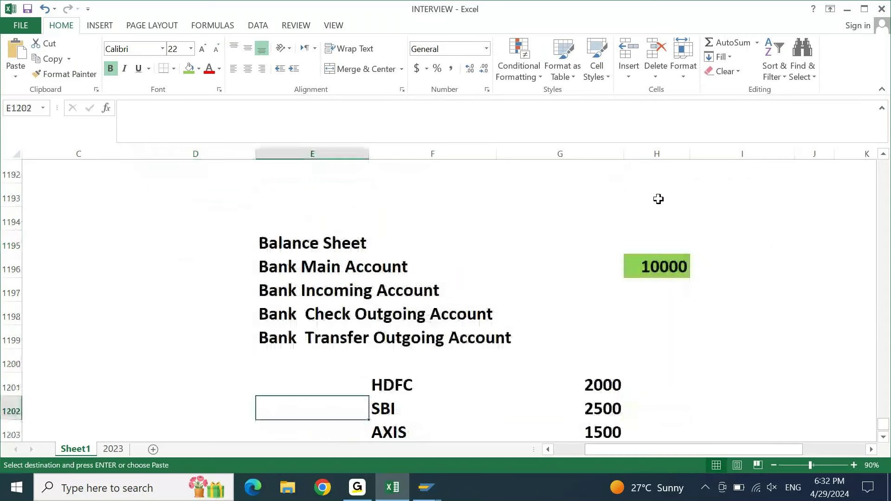
{"action": "key", "text": "Right"}
{"action": "key", "text": "Right"}
{"action": "key", "text": "Right"}
{"action": "key", "text": "Right"}
{"action": "key", "text": "Right"}
{"action": "key", "text": "Right"}
{"action": "key", "text": "Up"}
{"action": "key", "text": "Up"}
{"action": "key", "text": "Up"}
{"action": "key", "text": "Up"}
{"action": "key", "text": "Up"}
{"action": "key", "text": "Up"}
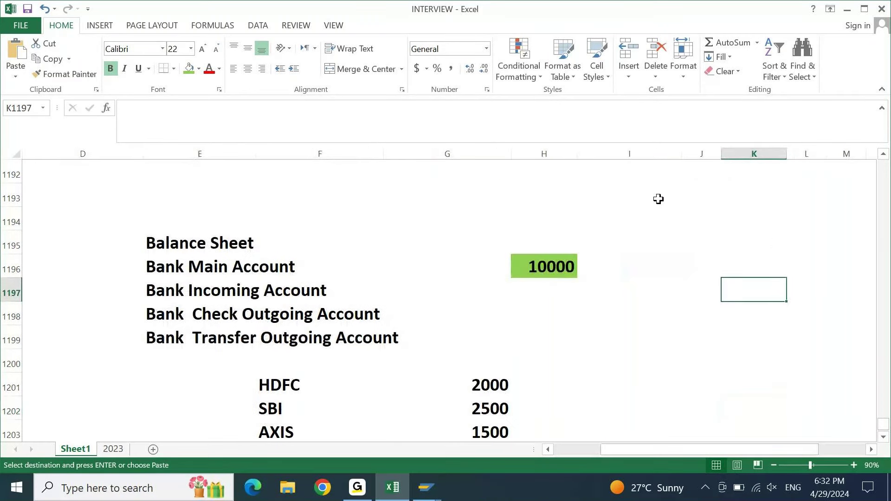
{"action": "key", "text": "ctrl+v"}
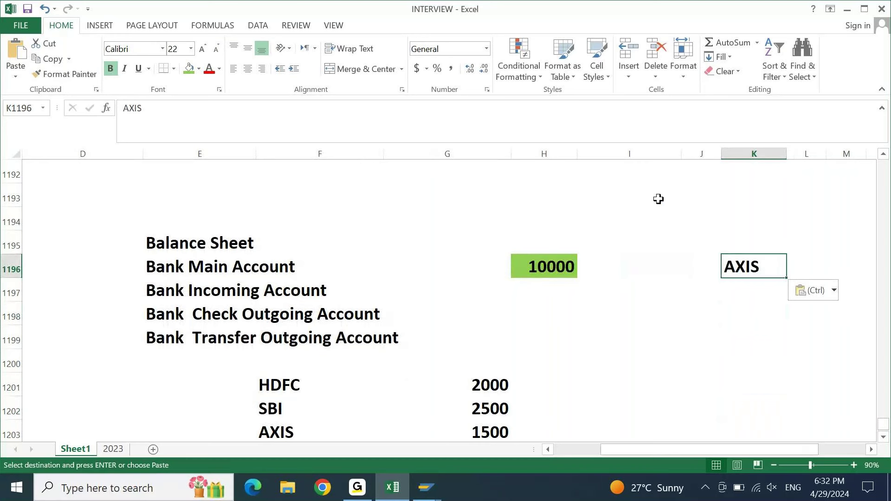
{"action": "key", "text": "F2"}
{"action": "type", "text": "Main 1"}
{"action": "key", "text": "Return"}
Step: Add AXIS Main 2, AXIS Main 3 and AXIS Main 4 below it
{"action": "key", "text": "ctrl+apostrophe"}
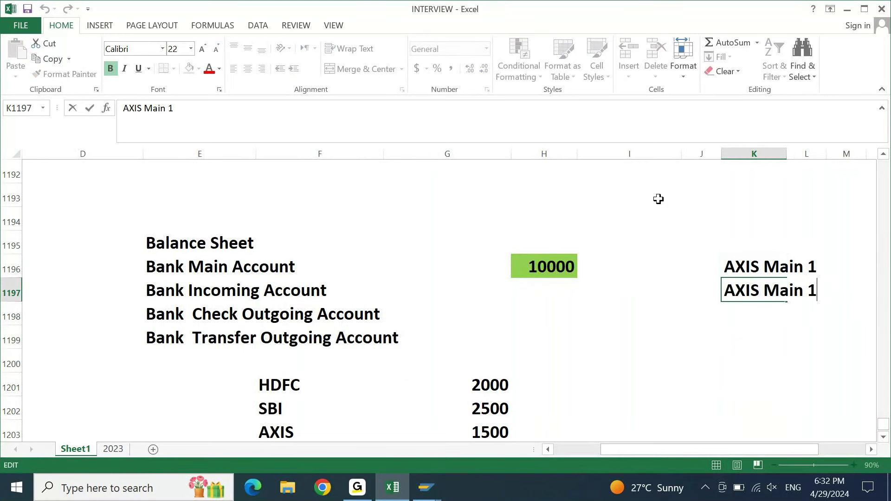
{"action": "key", "text": "BackSpace"}
{"action": "type", "text": "2"}
{"action": "key", "text": "Return"}
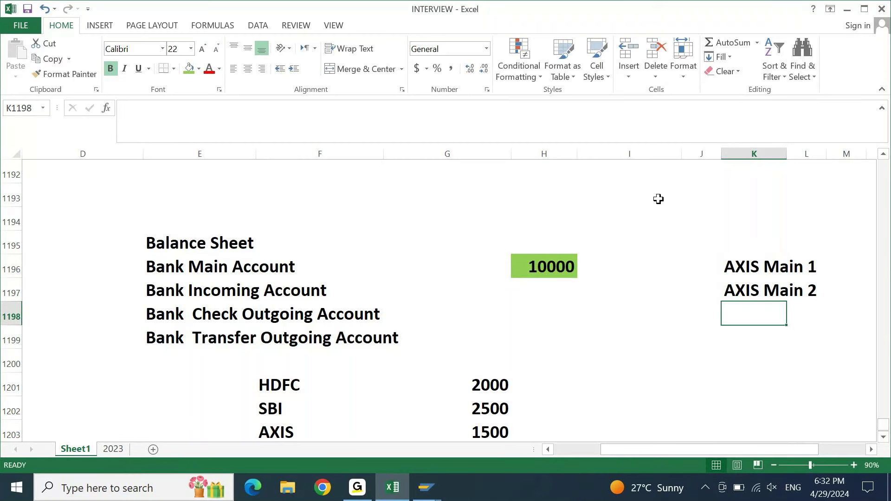
{"action": "key", "text": "ctrl+apostrophe"}
{"action": "key", "text": "BackSpace"}
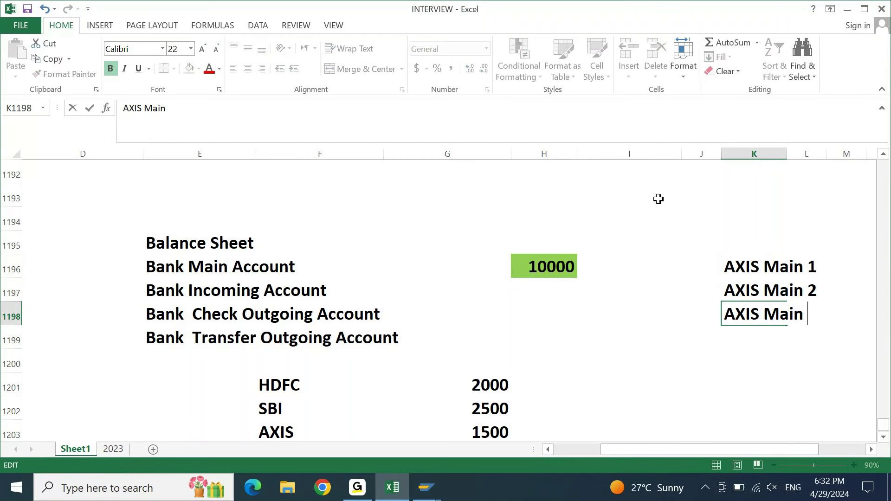
{"action": "type", "text": "3"}
{"action": "key", "text": "Return"}
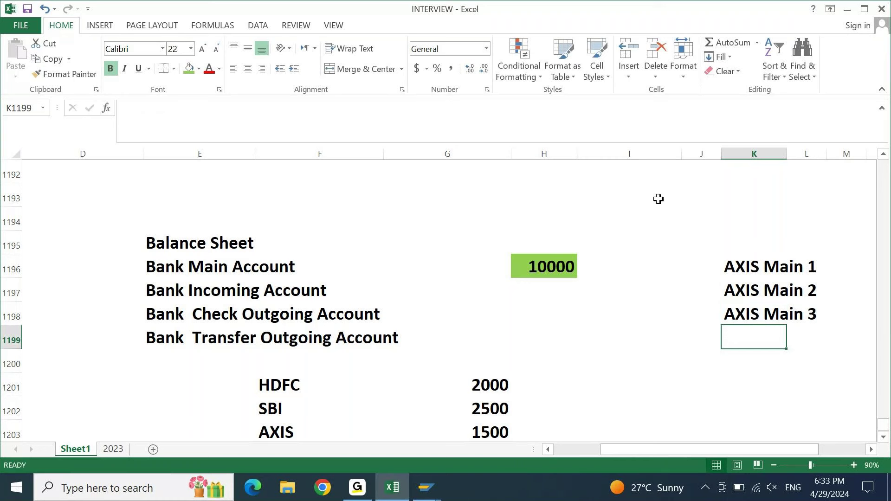
{"action": "key", "text": "ctrl+apostrophe"}
{"action": "key", "text": "BackSpace"}
{"action": "type", "text": "4"}
{"action": "key", "text": "Return"}
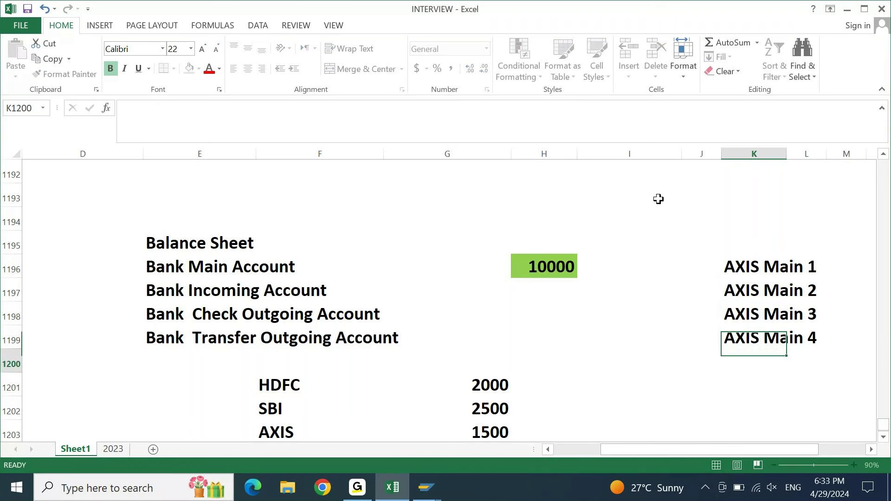
Step: Add HDFC Main 1 and HDFC Main 2 below AXIS Main 4
{"action": "key", "text": "Up"}
{"action": "key", "text": "Up"}
{"action": "key", "text": "Up"}
{"action": "key", "text": "Up"}
{"action": "key", "text": "Up"}
{"action": "key", "text": "Up"}
{"action": "key", "text": "Up"}
{"action": "key", "text": "Up"}
{"action": "key", "text": "Up"}
{"action": "key", "text": "Up"}
{"action": "key", "text": "Up"}
{"action": "key", "text": "Up"}
{"action": "key", "text": "Up"}
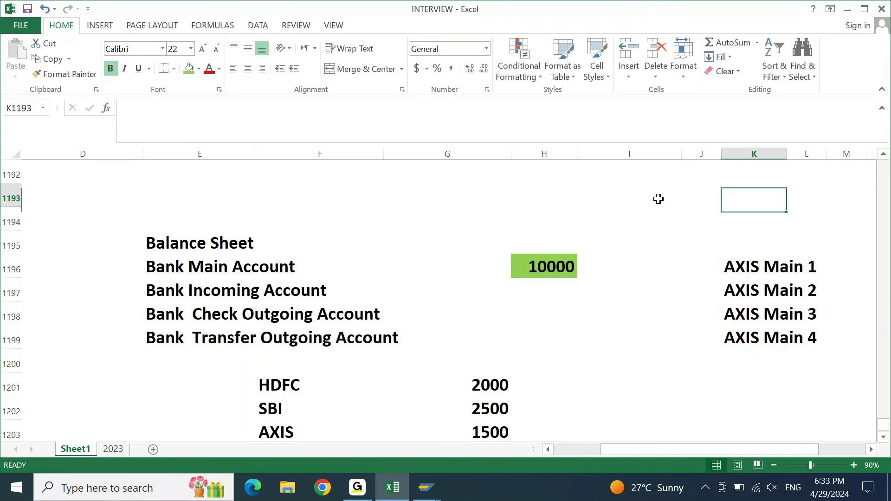
{"action": "key", "text": "Up"}
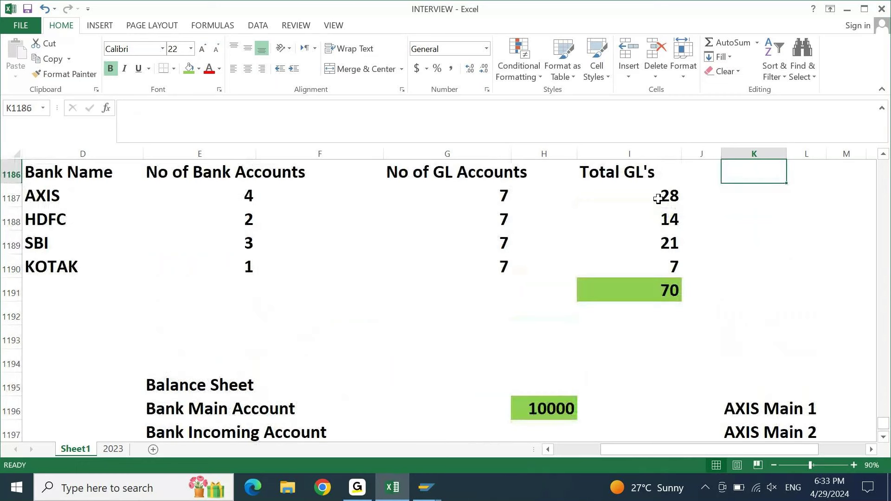
{"action": "key", "text": "Down"}
{"action": "key", "text": "Down"}
{"action": "key", "text": "Down"}
{"action": "key", "text": "Down"}
{"action": "key", "text": "Down"}
{"action": "key", "text": "Down"}
{"action": "key", "text": "Down"}
{"action": "key", "text": "Down"}
{"action": "key", "text": "Down"}
{"action": "key", "text": "Down"}
{"action": "key", "text": "Down"}
{"action": "key", "text": "Down"}
{"action": "key", "text": "Down"}
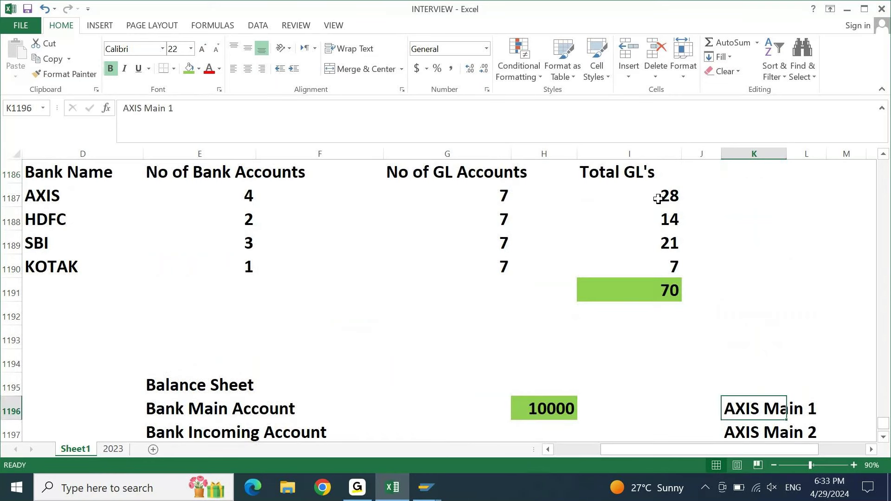
{"action": "key", "text": "Up"}
{"action": "key", "text": "Up"}
{"action": "key", "text": "Down"}
{"action": "key", "text": "Down"}
{"action": "key", "text": "Down"}
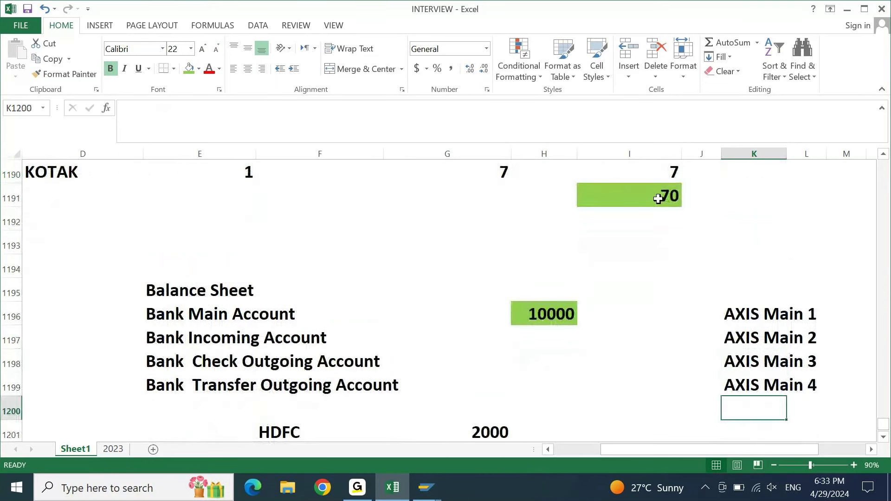
{"action": "type", "text": "HDFC "}
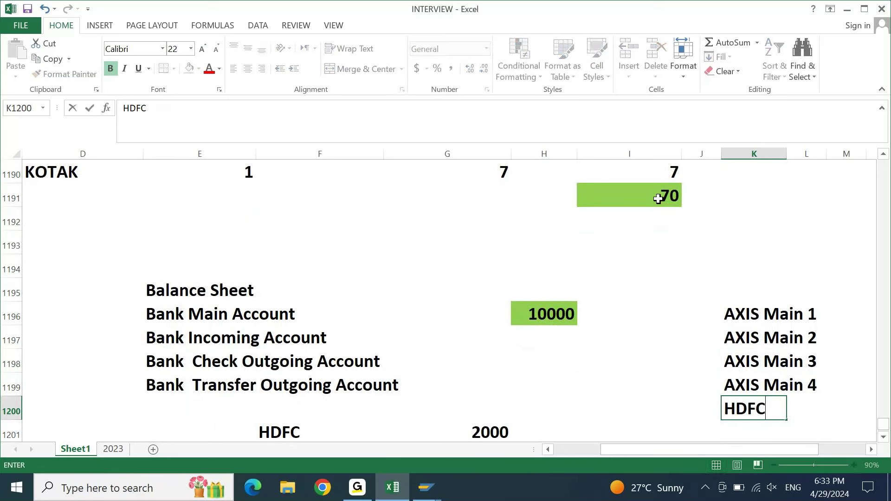
{"action": "type", "text": "1"}
{"action": "key", "text": "Return"}
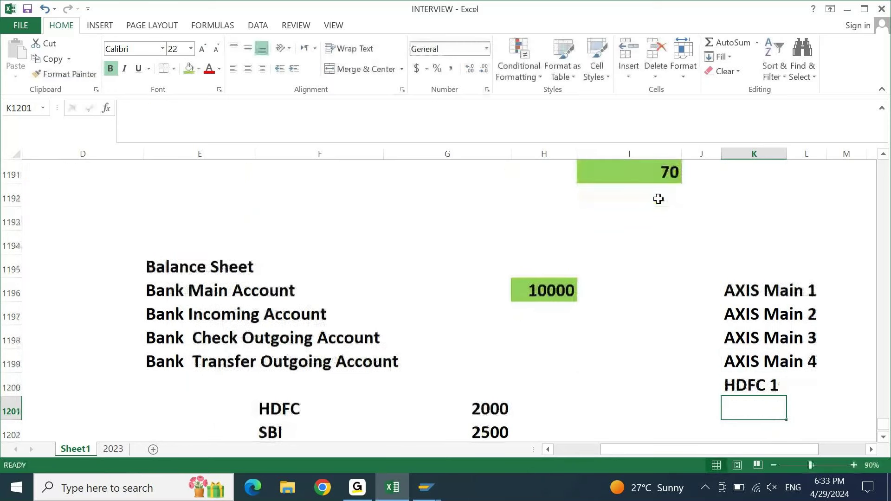
{"action": "key", "text": "Up"}
{"action": "key", "text": "F2"}
{"action": "key", "text": "Left"}
{"action": "type", "text": "a"}
{"action": "key", "text": "BackSpace"}
{"action": "type", "text": "Main"}
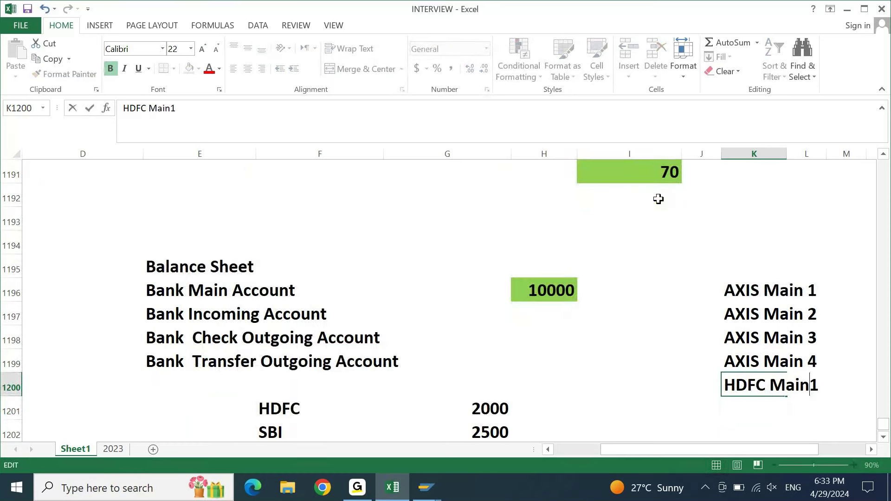
{"action": "key", "text": "Return"}
{"action": "key", "text": "ctrl+d"}
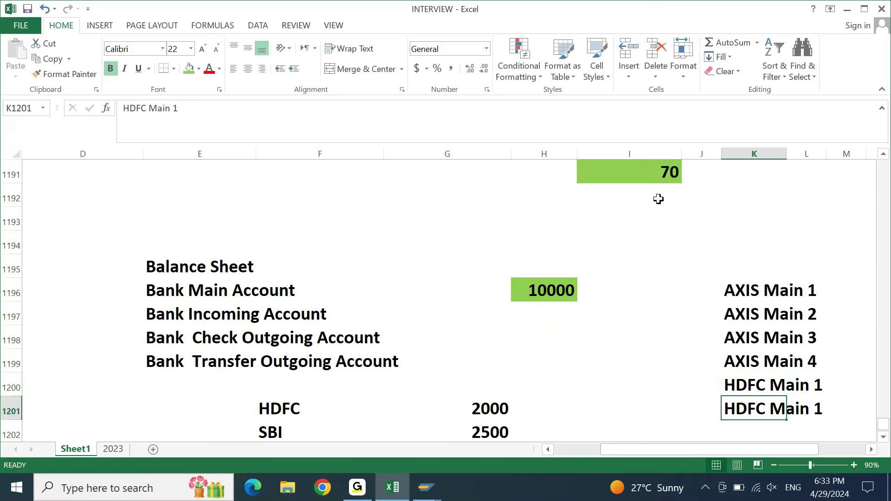
{"action": "key", "text": "F2"}
{"action": "key", "text": "BackSpace"}
{"action": "type", "text": "2"}
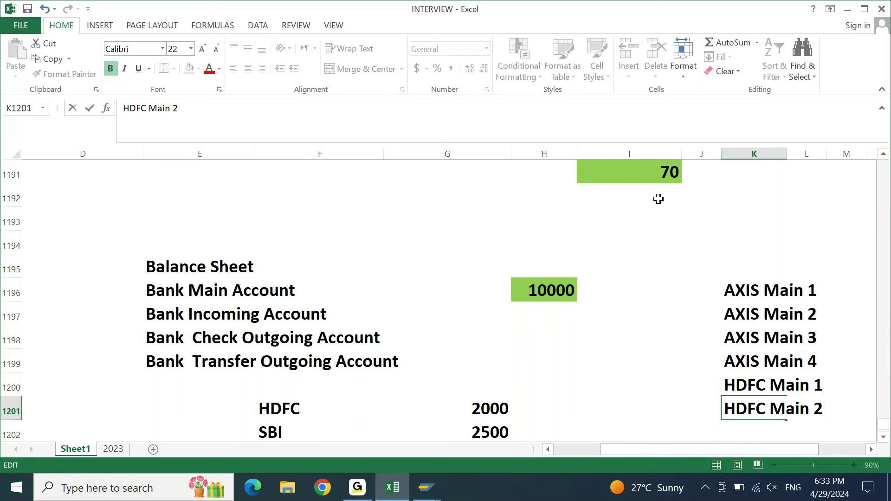
{"action": "key", "text": "Return"}
Step: Add SBI Main 1, SBI Main 2 and SBI Main 3 using Ctrl+D copies
{"action": "scroll", "coordinate": [659, 199], "scroll_direction": "down", "scroll_amount": 1}
{"action": "type", "text": "SBI "}
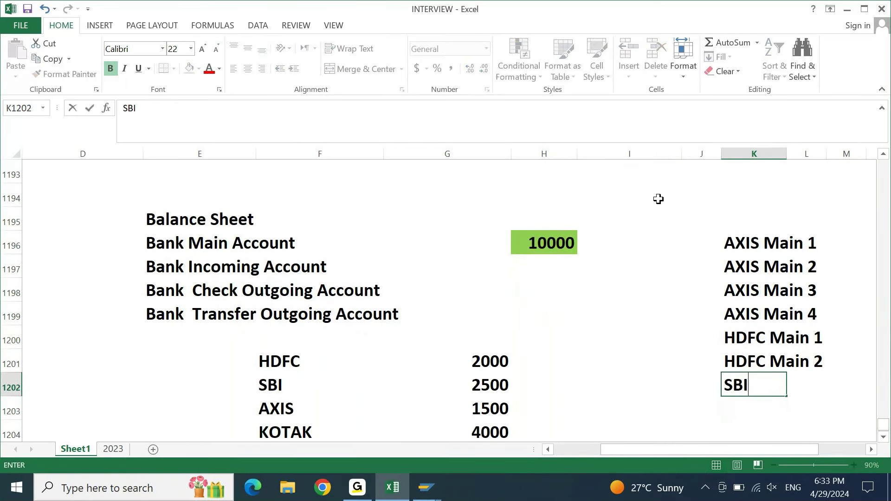
{"action": "type", "text": "Main 1"}
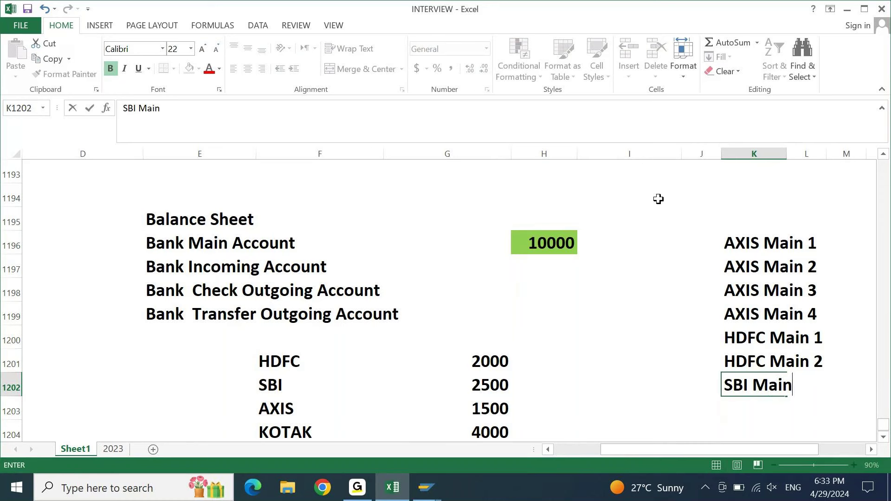
{"action": "key", "text": "Return"}
{"action": "key", "text": "ctrl+d"}
{"action": "key", "text": "F2"}
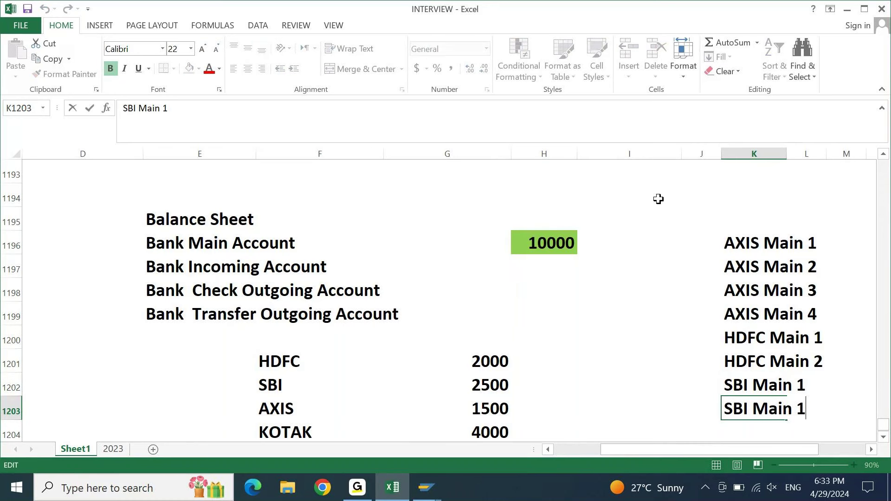
{"action": "key", "text": "BackSpace"}
{"action": "type", "text": "2"}
{"action": "key", "text": "Return"}
{"action": "key", "text": "ctrl+d"}
{"action": "key", "text": "F2"}
{"action": "key", "text": "BackSpace"}
{"action": "type", "text": "3"}
{"action": "key", "text": "Return"}
Step: Finish the list with KOTAK Main 1 and return to its top
{"action": "type", "text": "KOTAK Main 1"}
{"action": "key", "text": "Return"}
{"action": "key", "text": "ctrl+Up"}
{"action": "key", "text": "ctrl+Up"}
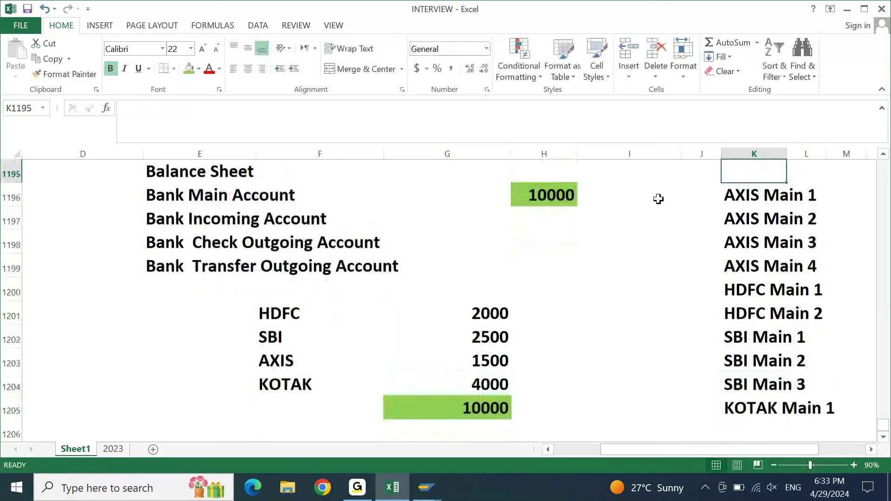
{"action": "key", "text": "Right"}
{"action": "key", "text": "Right"}
{"action": "key", "text": "Right"}
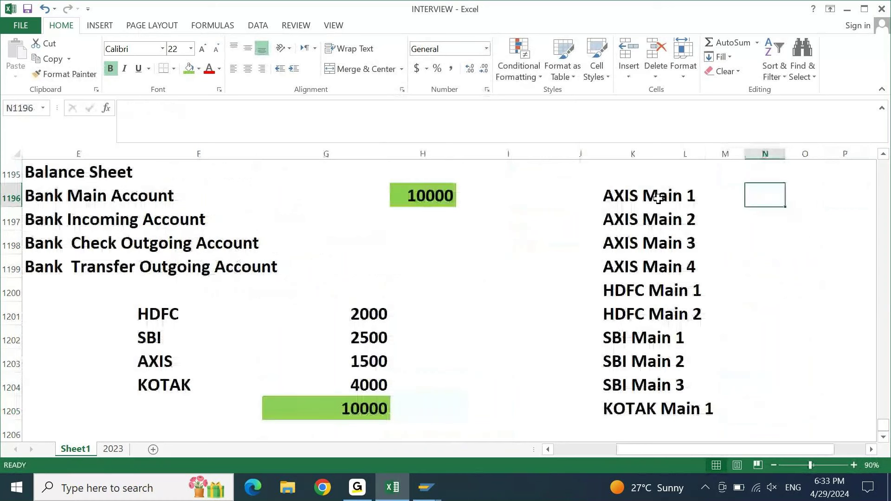
Step: Enter 300, 500 and 1100 beside AXIS Main 1, 2 and 3
{"action": "left_click", "coordinate": [240, 304]}
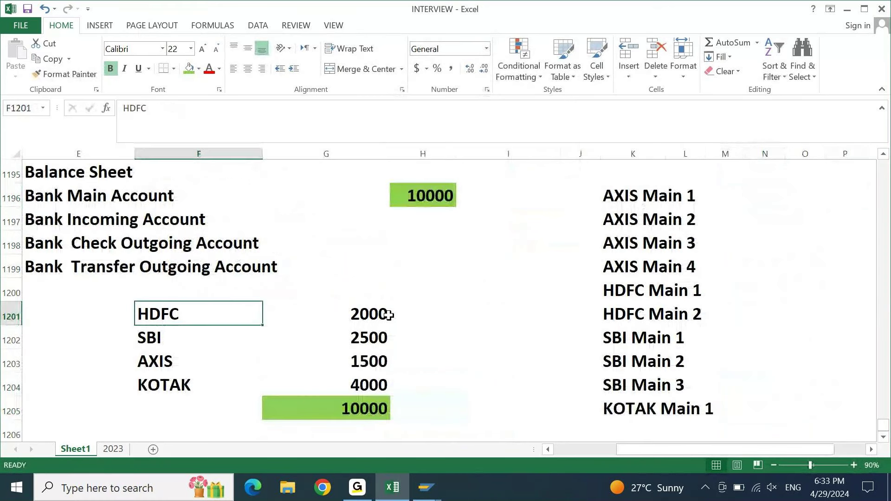
{"action": "left_click", "coordinate": [378, 315]}
{"action": "left_click", "coordinate": [758, 198]}
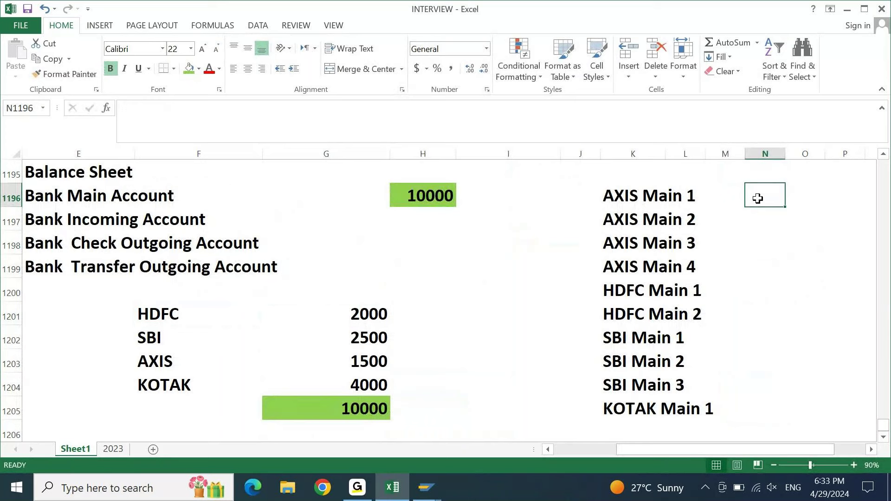
{"action": "type", "text": "300"}
{"action": "key", "text": "Return"}
{"action": "type", "text": "500"}
{"action": "key", "text": "Return"}
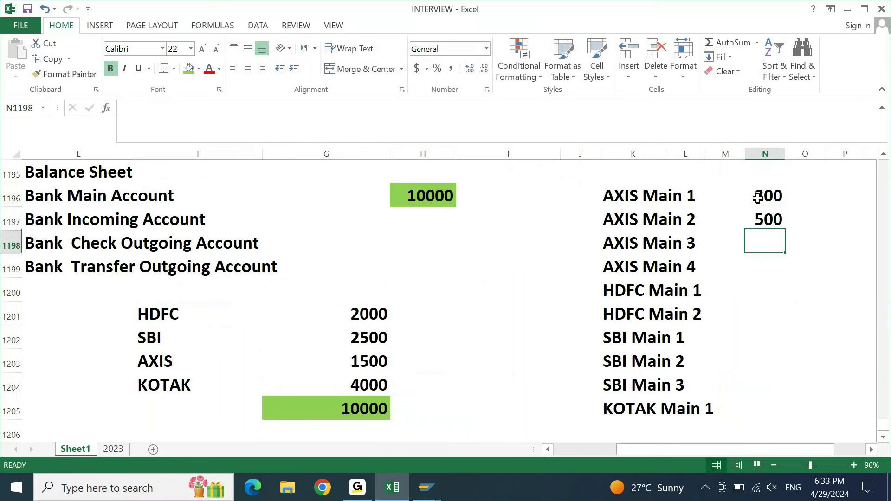
{"action": "type", "text": "1100"}
{"action": "key", "text": "Return"}
Step: Add 100 beside AXIS Main 4 and select all four AXIS amounts
{"action": "key", "text": "Up"}
{"action": "key", "text": "shift+Up"}
{"action": "key", "text": "shift+Up"}
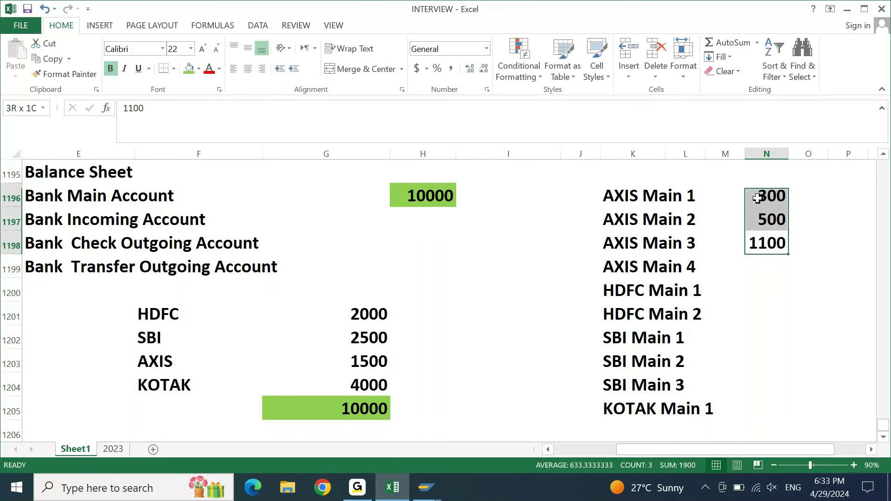
{"action": "key", "text": "Down"}
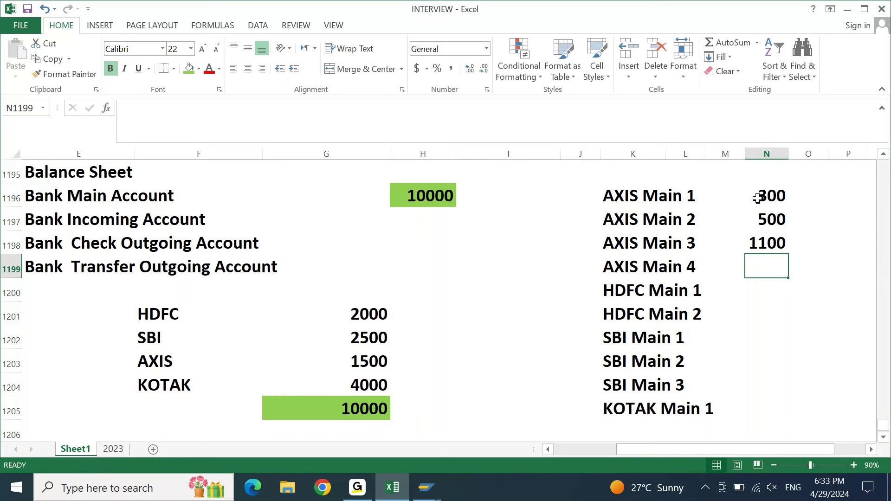
{"action": "type", "text": "100"}
{"action": "key", "text": "Return"}
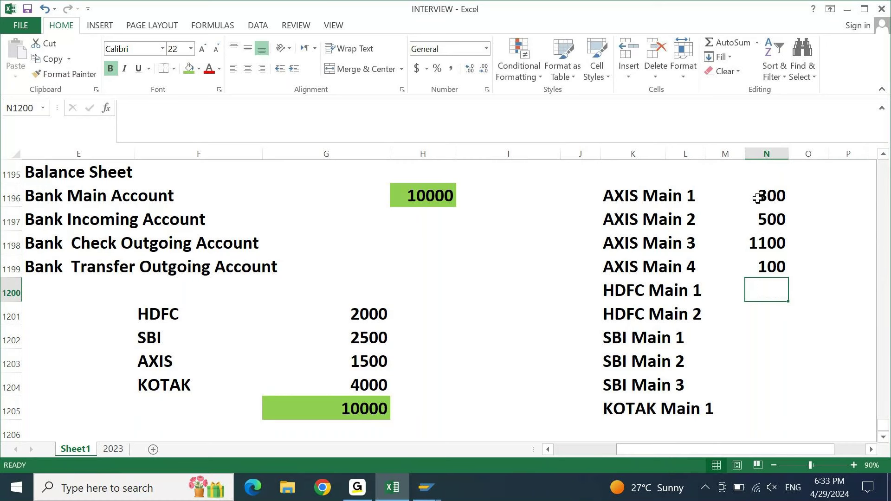
{"action": "key", "text": "Up"}
{"action": "key", "text": "shift+Up"}
{"action": "key", "text": "shift+Up"}
{"action": "key", "text": "shift+Up"}
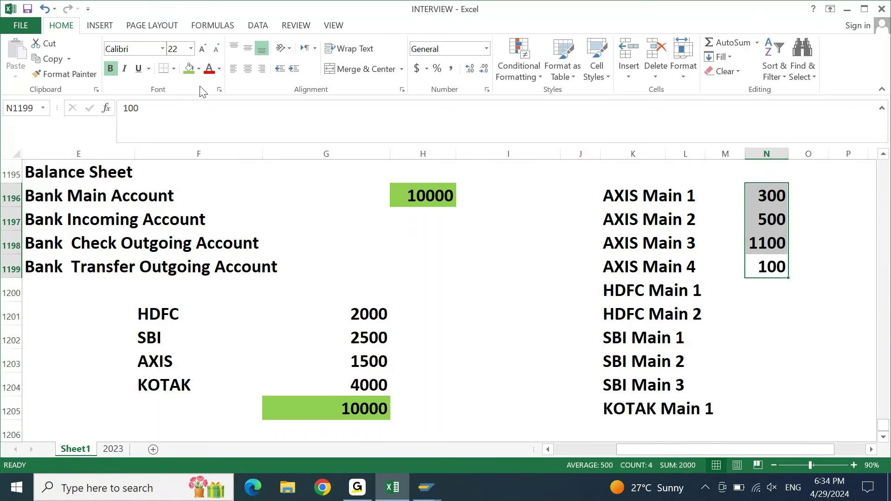
Step: Give the four AXIS amounts and the AXIS total 1500 the same light peach fill
{"action": "left_click", "coordinate": [200, 69]}
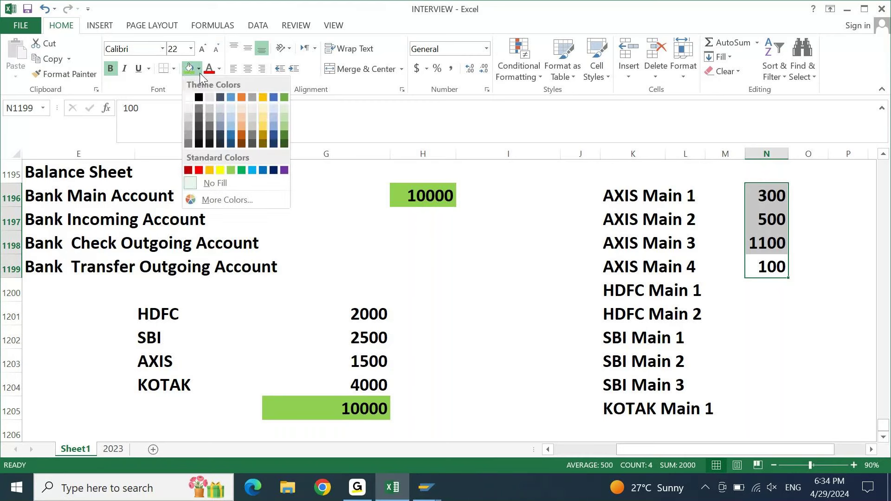
{"action": "left_click", "coordinate": [241, 129]}
{"action": "left_click", "coordinate": [383, 314]}
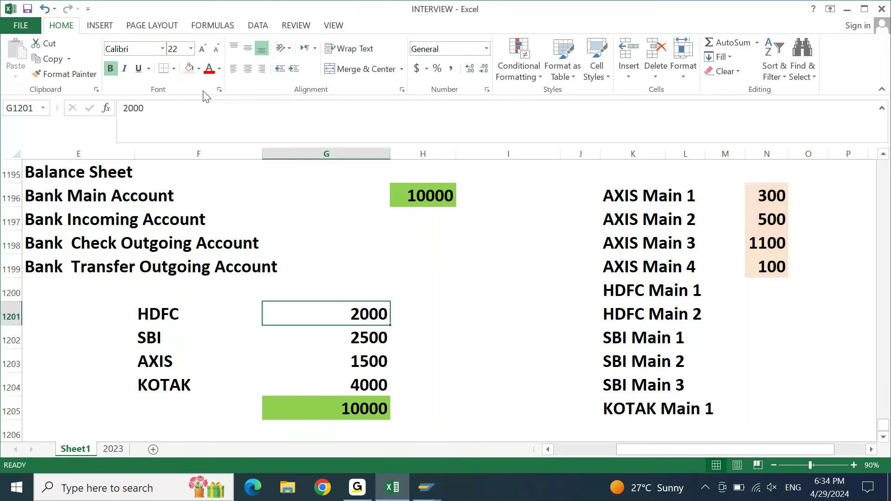
{"action": "left_click", "coordinate": [191, 70]}
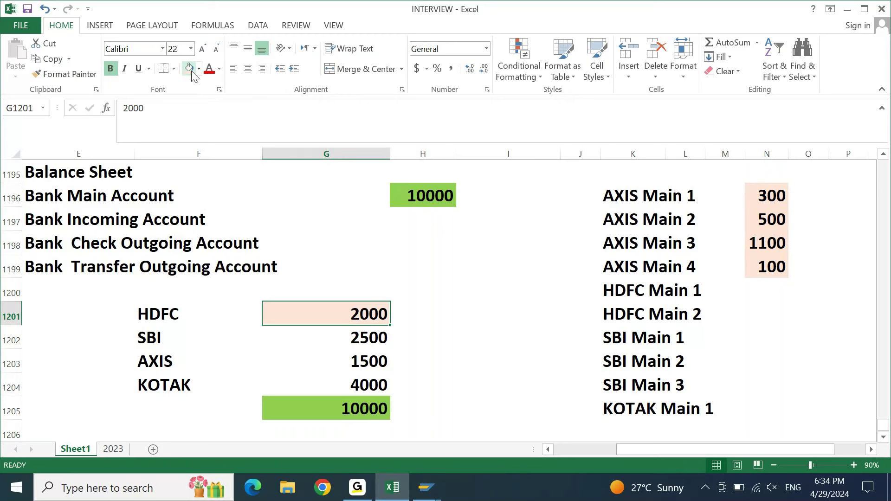
Step: Correct AXIS Main 3 to 600 so the four AXIS amounts sum to 1500
{"action": "left_click", "coordinate": [607, 290]}
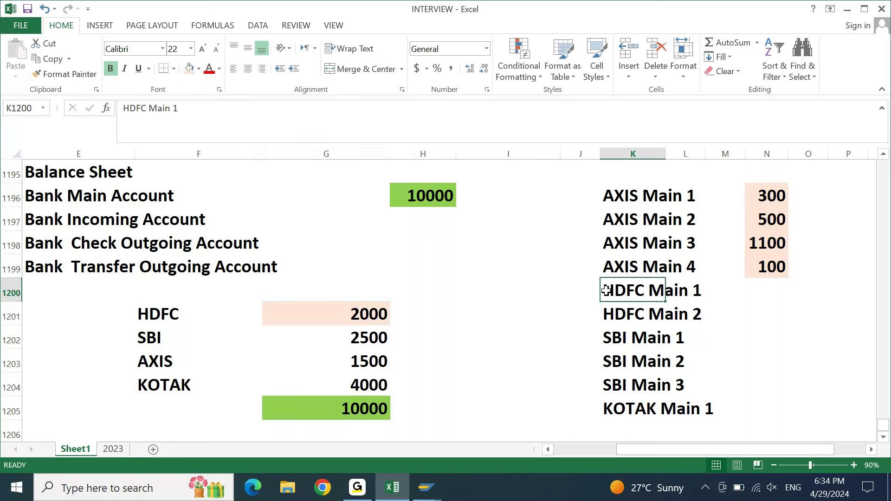
{"action": "key", "text": "Right"}
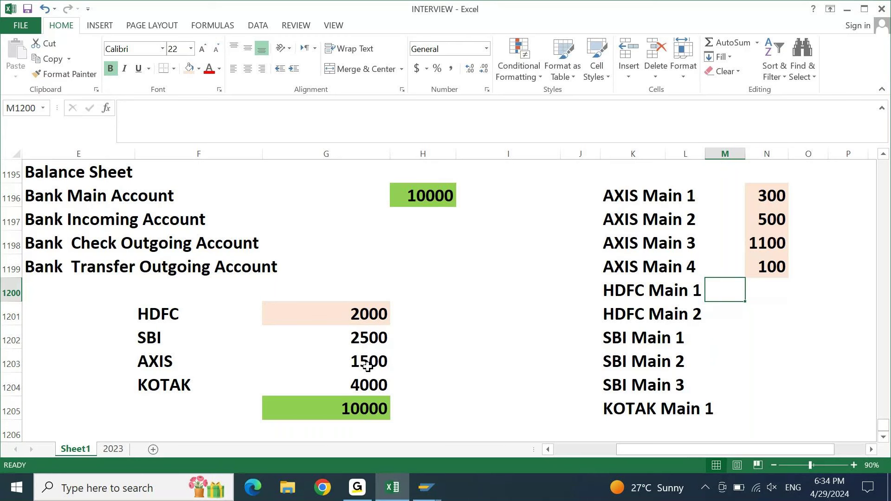
{"action": "left_click", "coordinate": [368, 366]}
{"action": "left_click", "coordinate": [763, 244]}
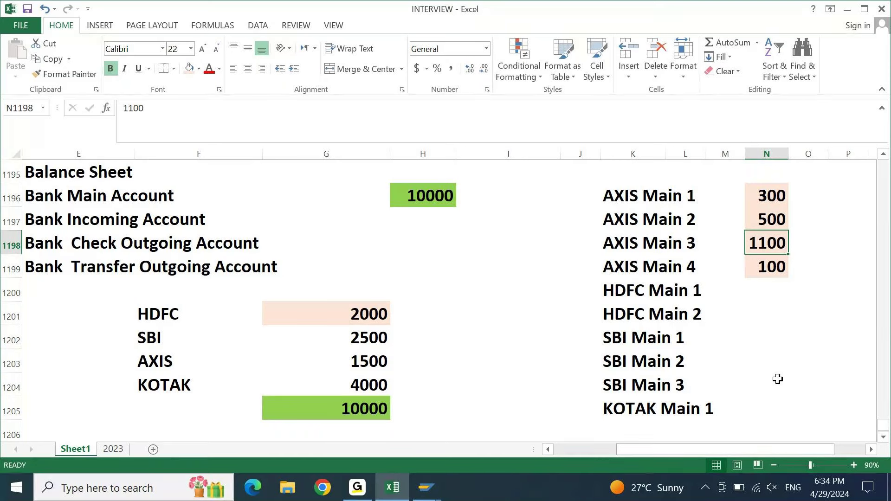
{"action": "type", "text": "6"}
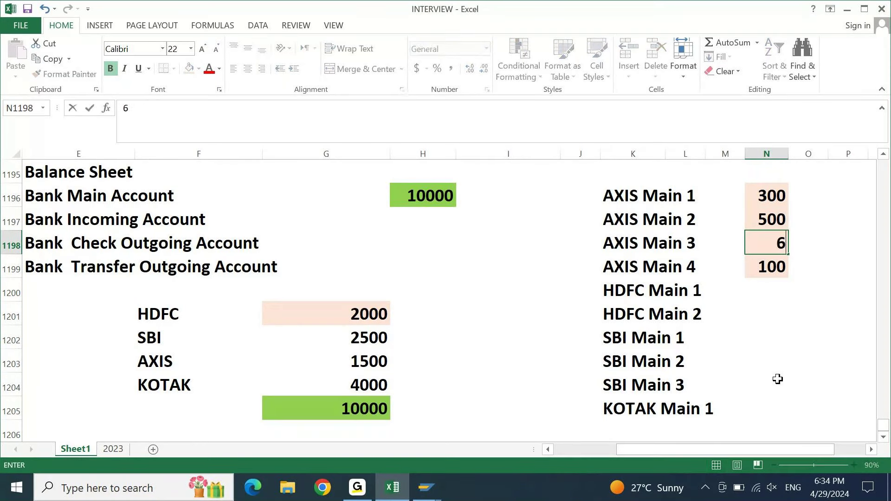
{"action": "type", "text": "00"}
{"action": "key", "text": "Return"}
{"action": "key", "text": "shift+Up"}
{"action": "key", "text": "shift+Up"}
{"action": "key", "text": "shift+Up"}
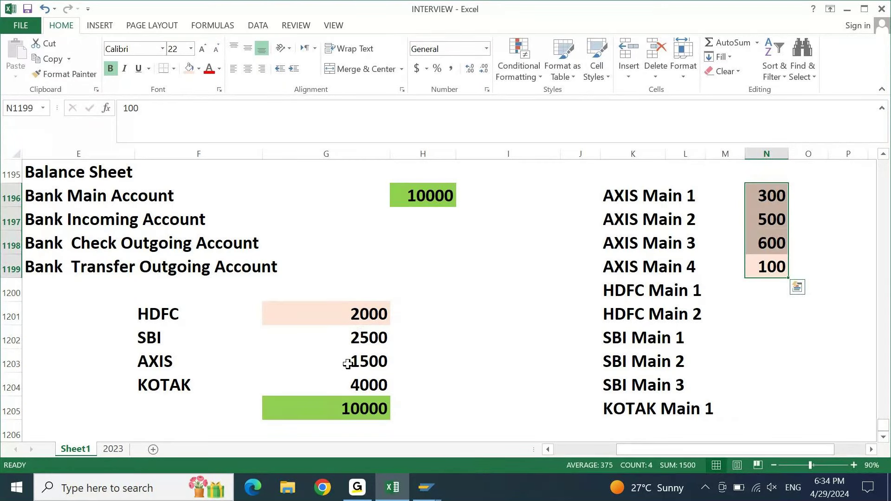
{"action": "left_click", "coordinate": [348, 373]}
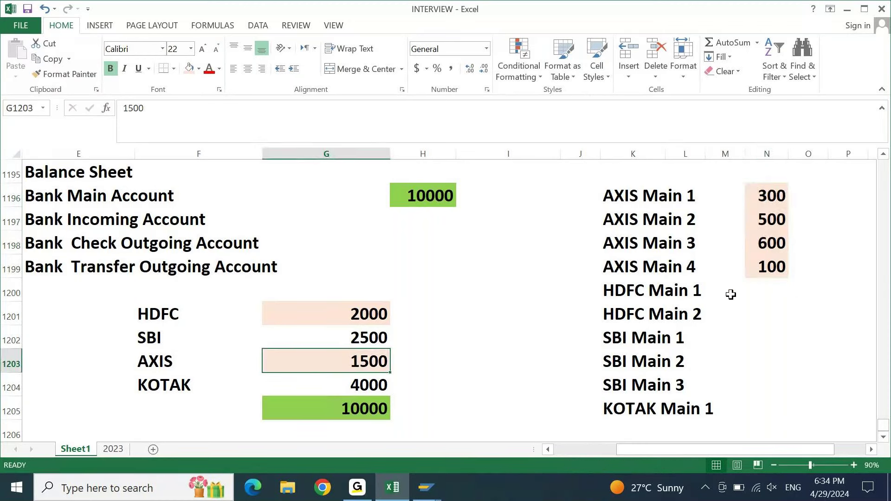
{"action": "left_click", "coordinate": [757, 291]}
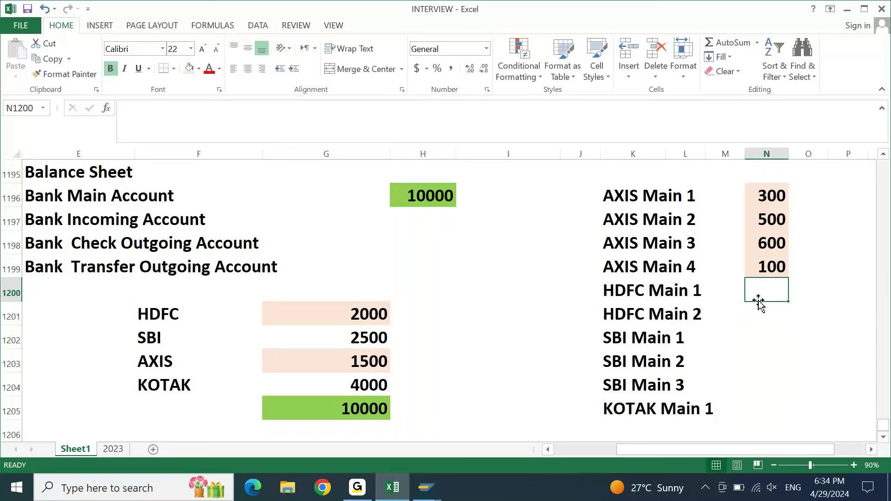
Step: Enter 1200 for HDFC Main 1 and 800 for HDFC Main 2
{"action": "key", "text": "Left"}
{"action": "key", "text": "Right"}
{"action": "type", "text": "1"}
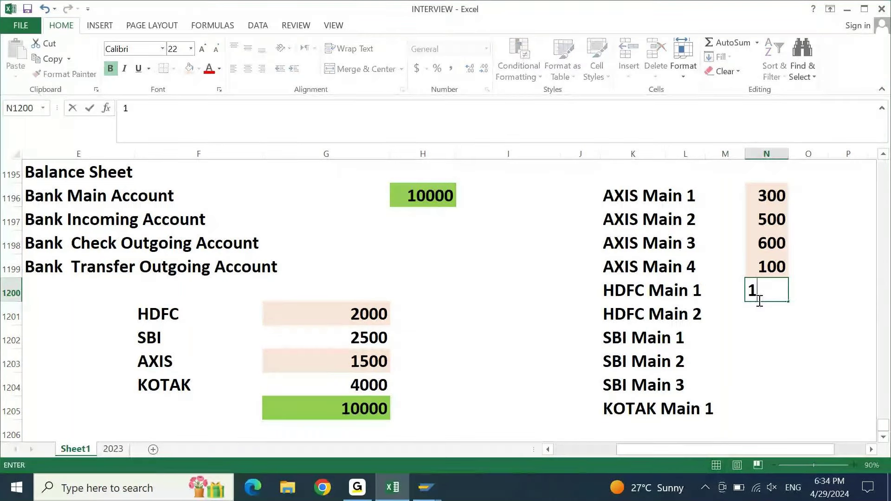
{"action": "type", "text": "200"}
{"action": "key", "text": "Return"}
{"action": "type", "text": "800"}
{"action": "key", "text": "Up"}
Step: Fill both HDFC Main amounts and the HDFC total 2000 light green
{"action": "left_click_drag", "start_coordinate": [759, 300], "coordinate": [759, 300]}
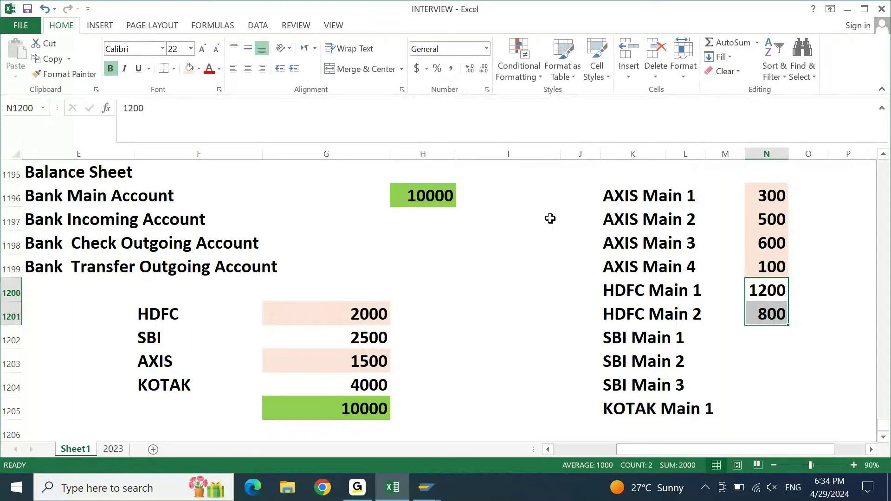
{"action": "left_click", "coordinate": [199, 69]}
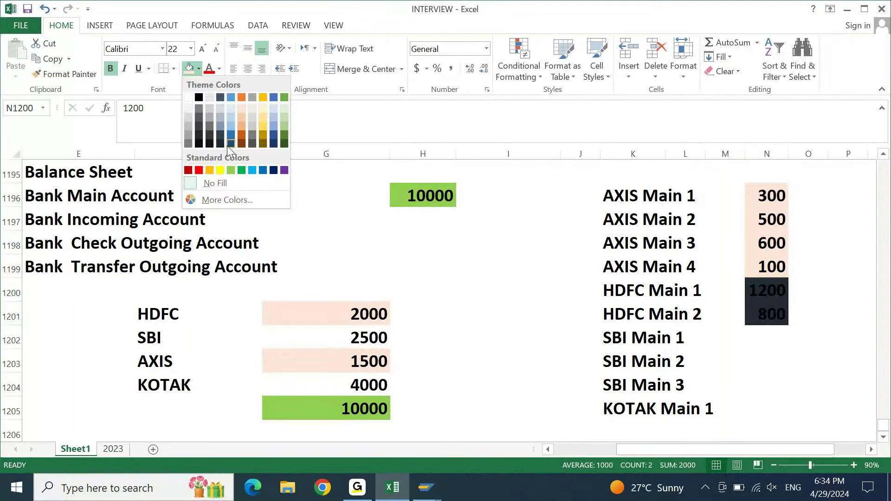
{"action": "left_click", "coordinate": [284, 122]}
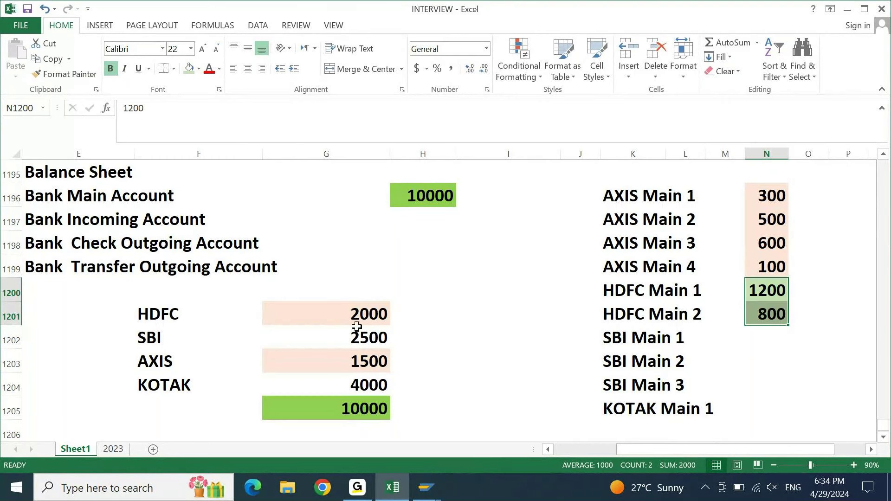
{"action": "left_click", "coordinate": [357, 318]}
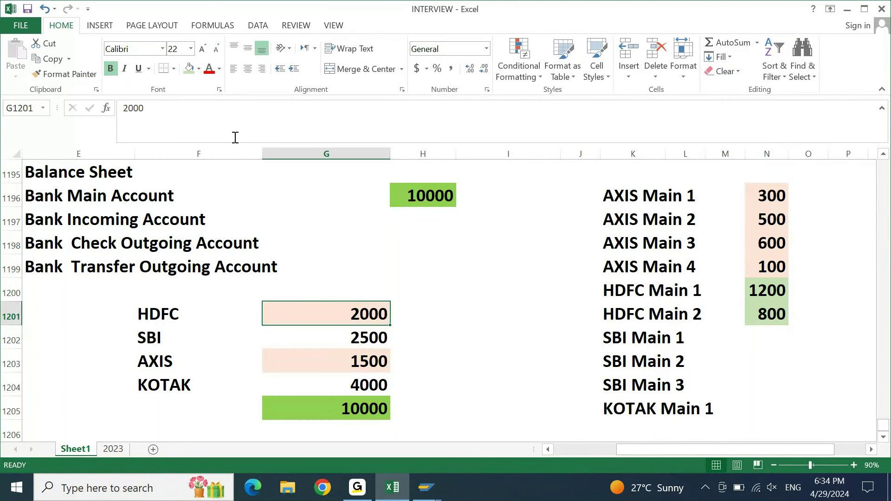
{"action": "left_click", "coordinate": [188, 70]}
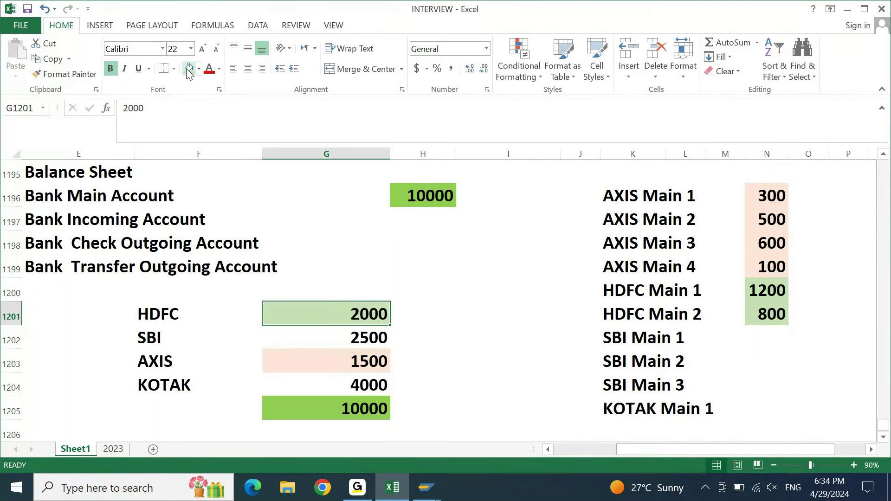
{"action": "left_click", "coordinate": [760, 338]}
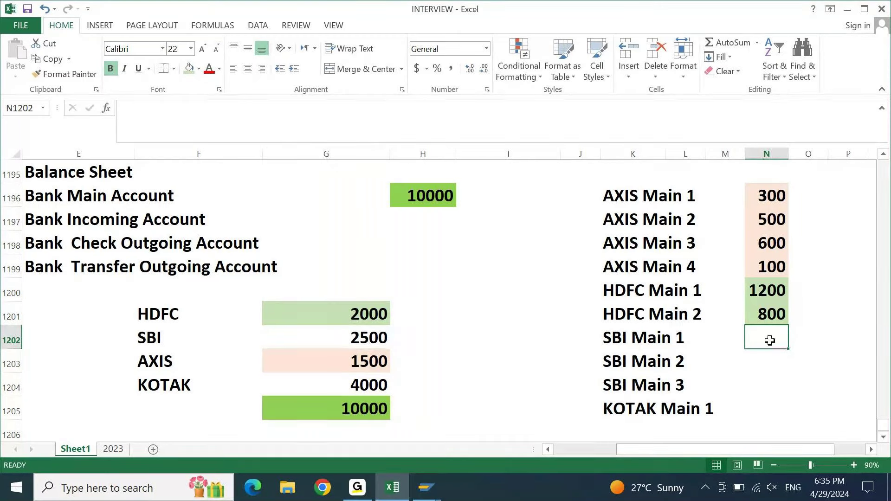
Step: Enter 700 for SBI Main 1 and 1300 for SBI Main 2
{"action": "type", "text": "6"}
{"action": "key", "text": "BackSpace"}
{"action": "type", "text": "79"}
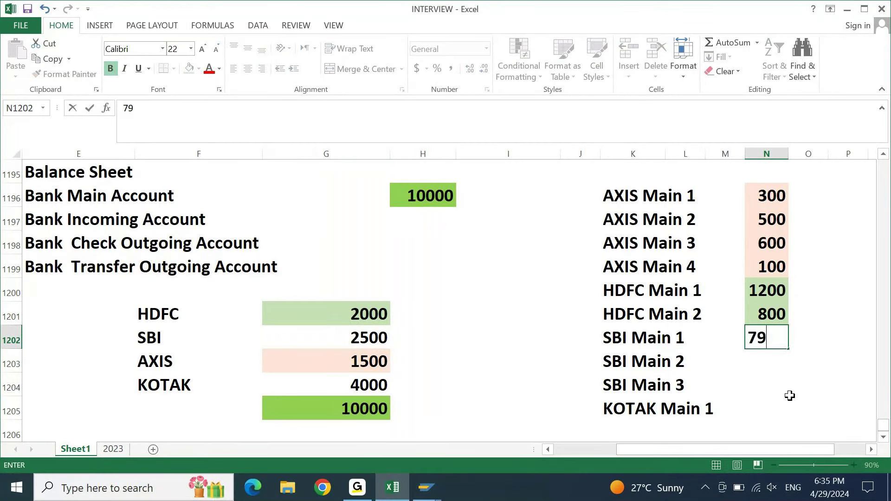
{"action": "key", "text": "BackSpace"}
{"action": "type", "text": "00"}
{"action": "key", "text": "Return"}
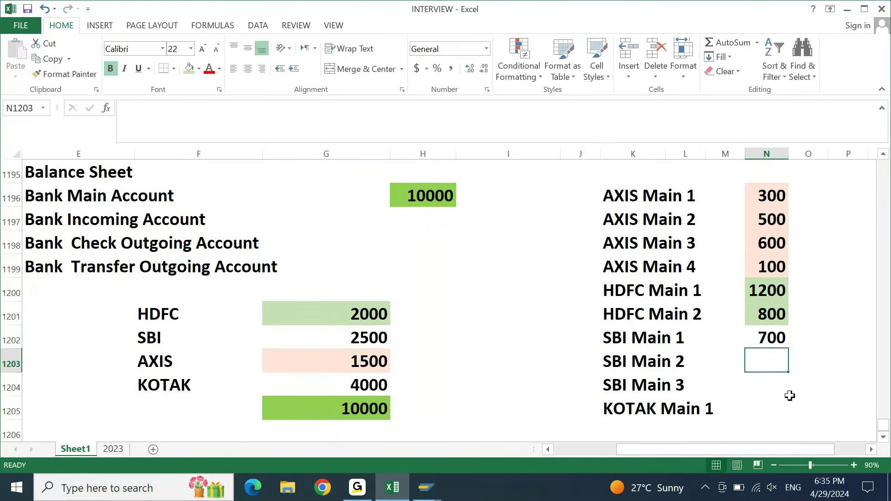
{"action": "type", "text": "1300"}
{"action": "key", "text": "Return"}
Step: Enter 500 for SBI Main 3 and select all three SBI amounts
{"action": "key", "text": "Up"}
{"action": "key", "text": "Up"}
{"action": "key", "text": "shift+Down"}
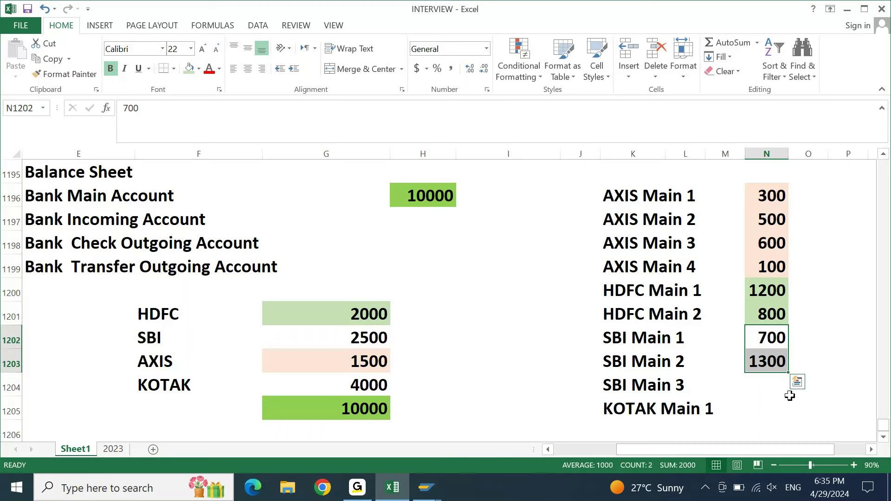
{"action": "left_click", "coordinate": [788, 392]}
{"action": "type", "text": "500"}
{"action": "key", "text": "Return"}
{"action": "key", "text": "Up"}
{"action": "key", "text": "shift+Up"}
{"action": "key", "text": "shift+Up"}
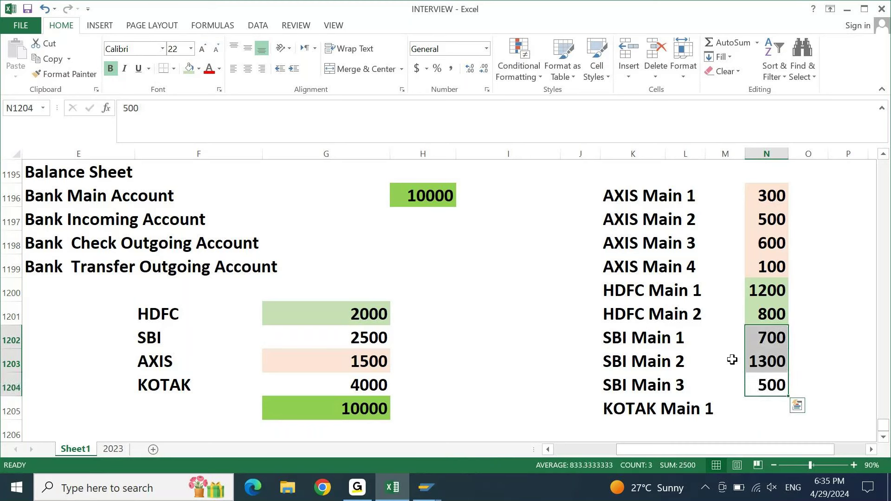
Step: Fill the three SBI amounts and the SBI total 2500 light gold
{"action": "left_click", "coordinate": [197, 69]}
{"action": "left_click", "coordinate": [261, 120]}
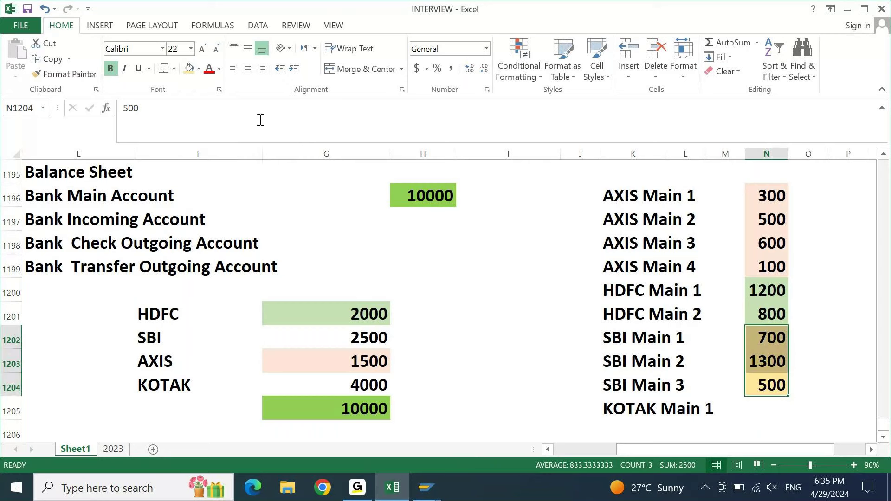
{"action": "left_click", "coordinate": [348, 341]}
{"action": "key", "text": "F4"}
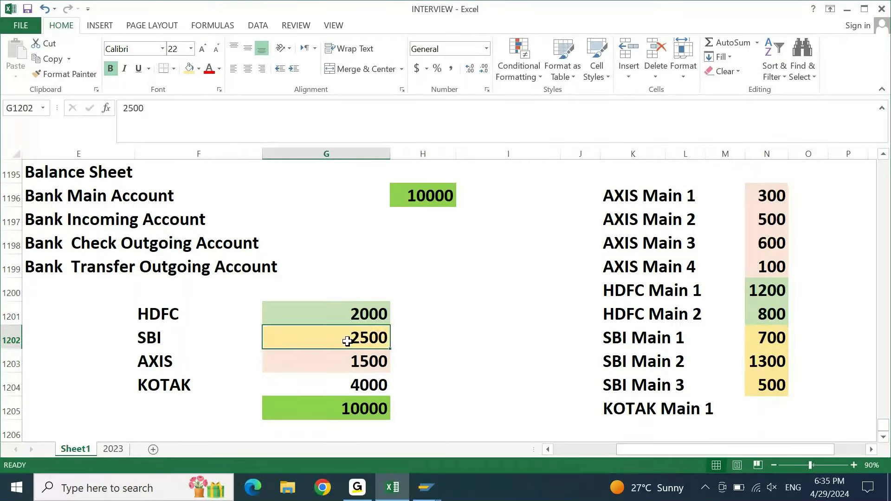
{"action": "left_click", "coordinate": [347, 386]}
{"action": "left_click", "coordinate": [198, 69]}
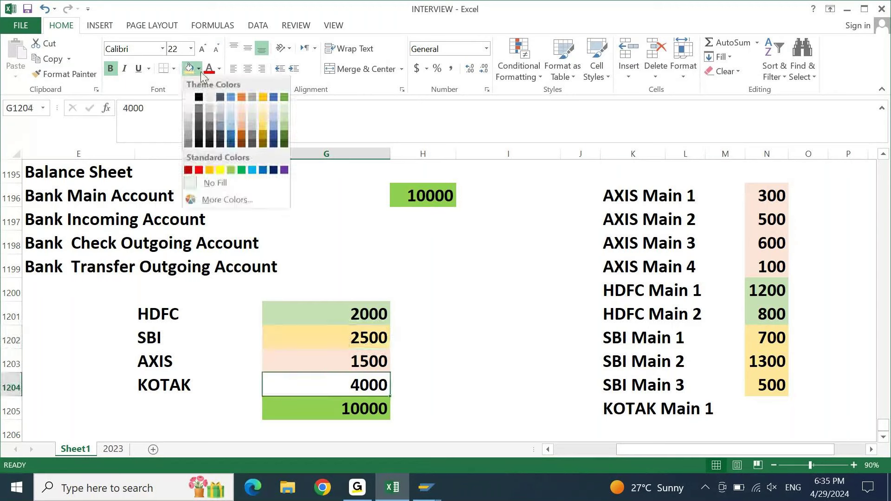
Step: Fill the KOTAK total light blue and enter 4000 for KOTAK Main 1 in the same blue
{"action": "left_click", "coordinate": [229, 123]}
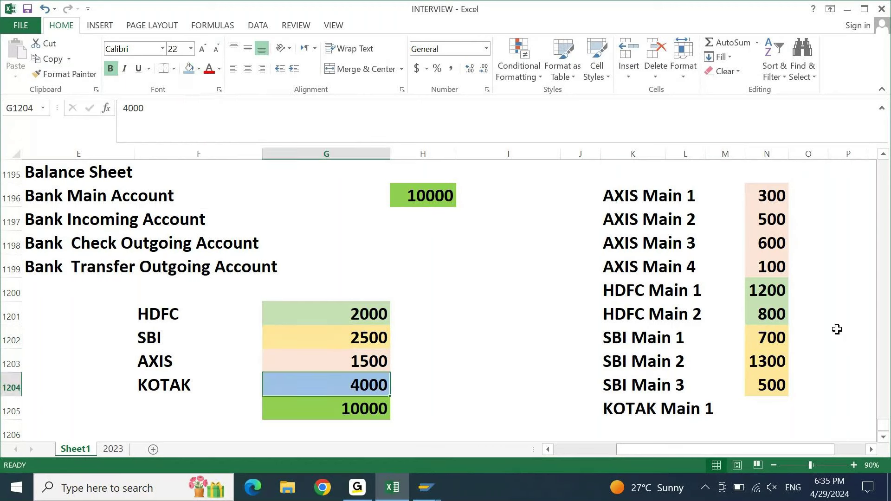
{"action": "left_click", "coordinate": [768, 408]}
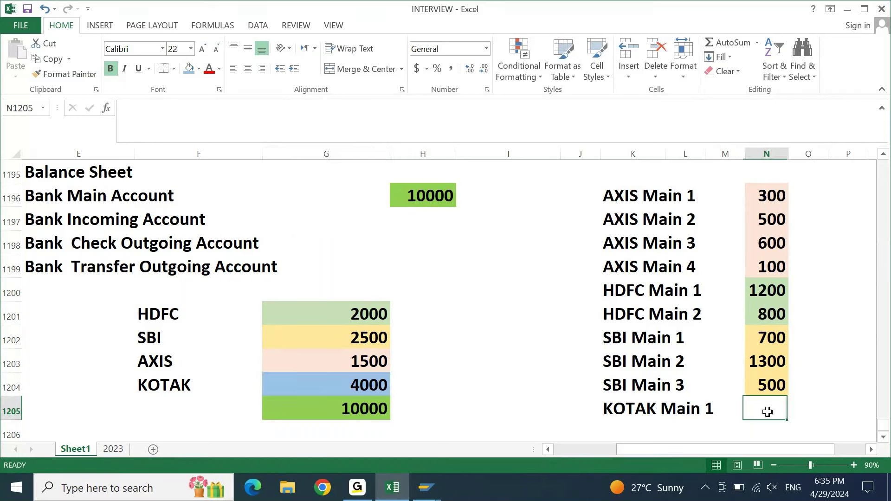
{"action": "type", "text": "4000"}
{"action": "key", "text": "Return"}
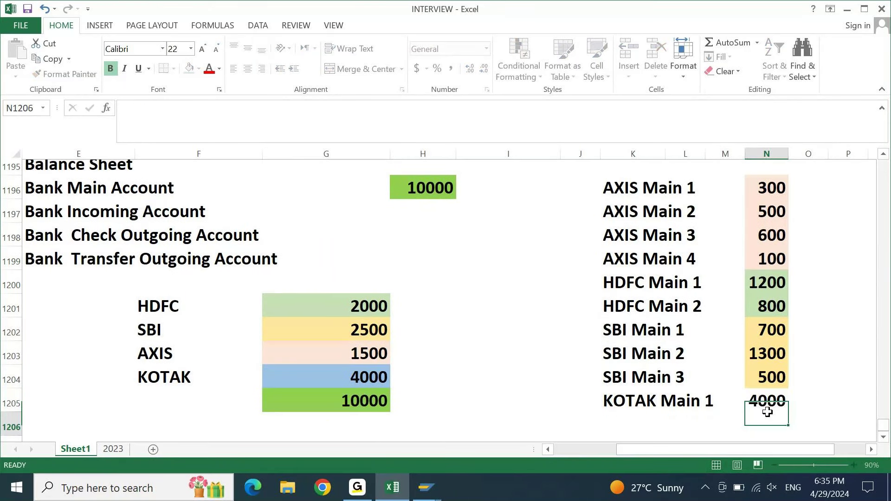
{"action": "left_click", "coordinate": [766, 388]}
{"action": "left_click", "coordinate": [189, 68]}
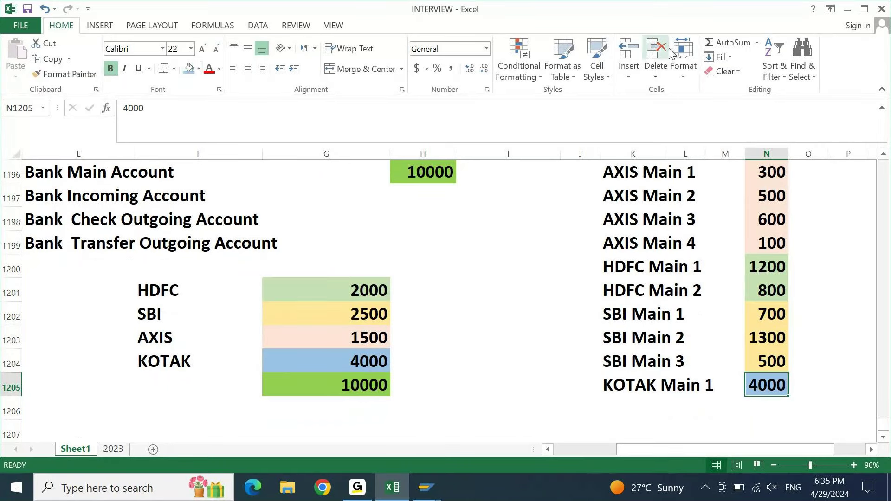
{"action": "left_click", "coordinate": [886, 155]}
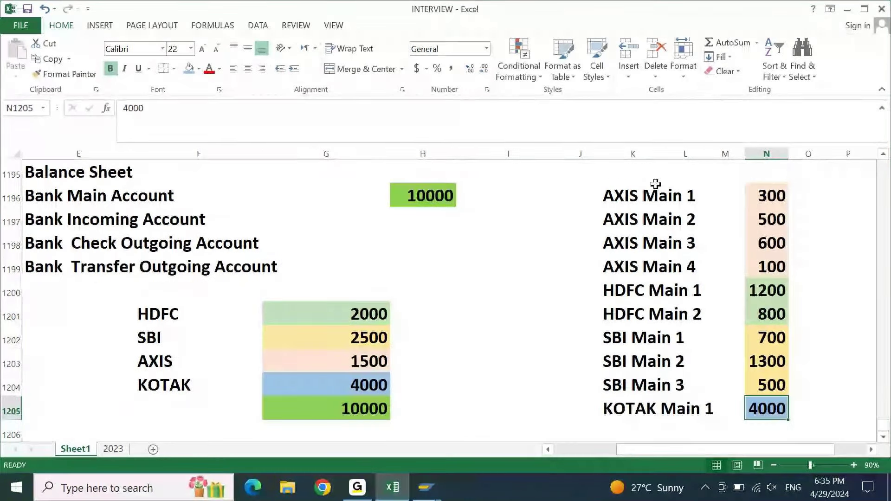
Step: Type the heading 'Balance Sheet' above AXIS Main 1, then select the ten sub-account labels
{"action": "left_click", "coordinate": [629, 171]}
{"action": "type", "text": "BL"}
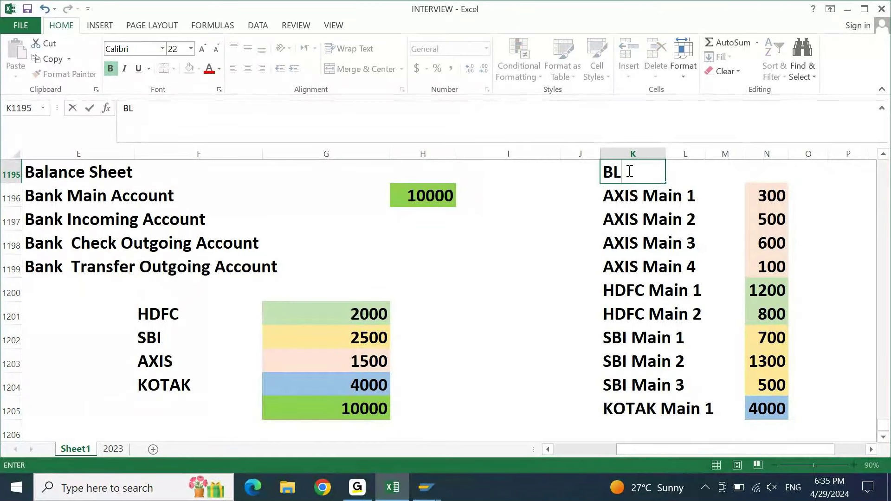
{"action": "key", "text": "BackSpace"}
{"action": "type", "text": "alamc"}
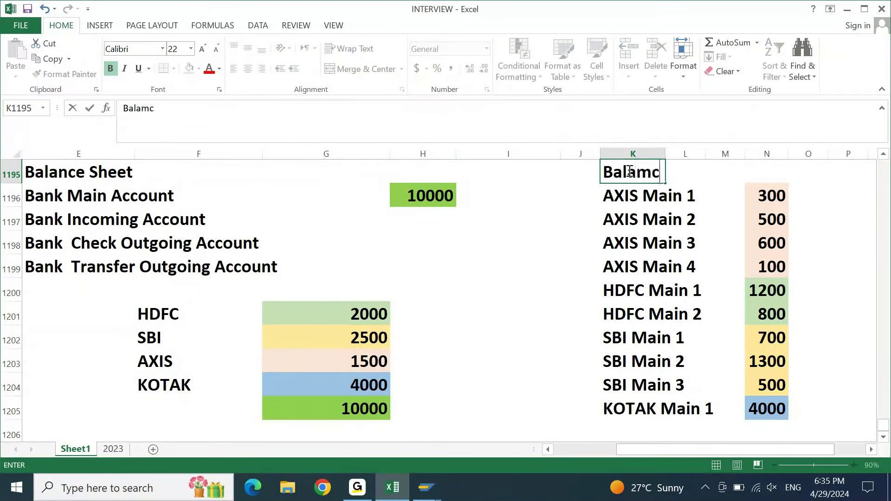
{"action": "key", "text": "BackSpace"}
{"action": "key", "text": "BackSpace"}
{"action": "type", "text": "nce Sheet"}
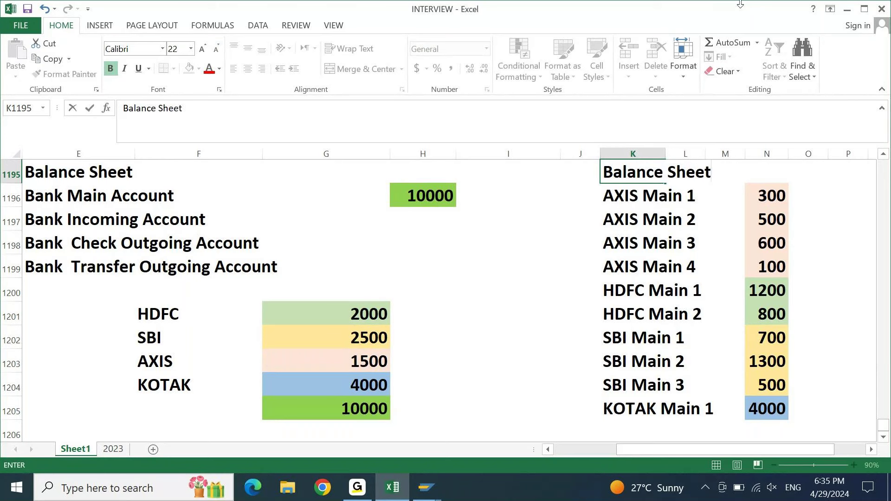
{"action": "key", "text": "Return"}
{"action": "key", "text": "Up"}
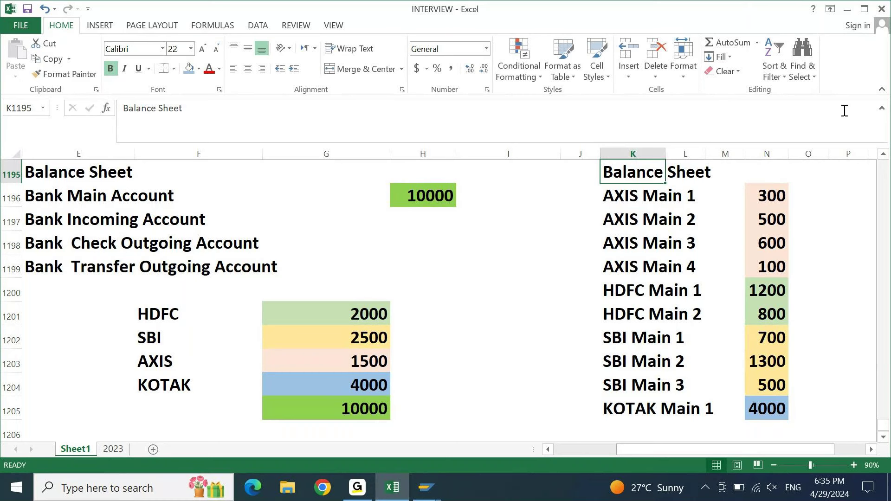
{"action": "key", "text": "Down"}
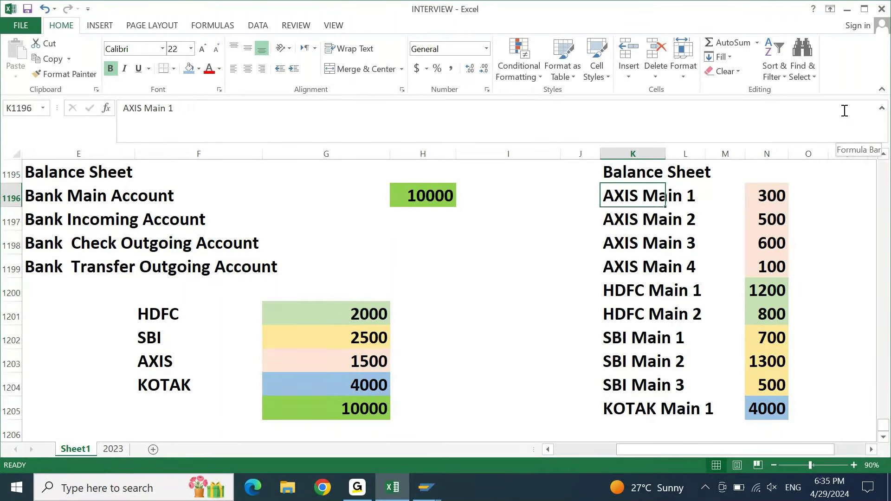
{"action": "key", "text": "ctrl+shift+Down"}
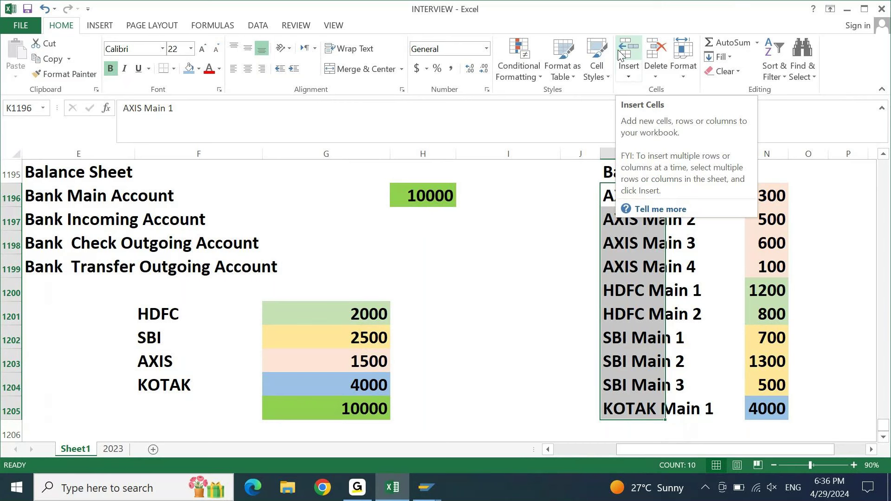
{"action": "left_click", "coordinate": [779, 197]}
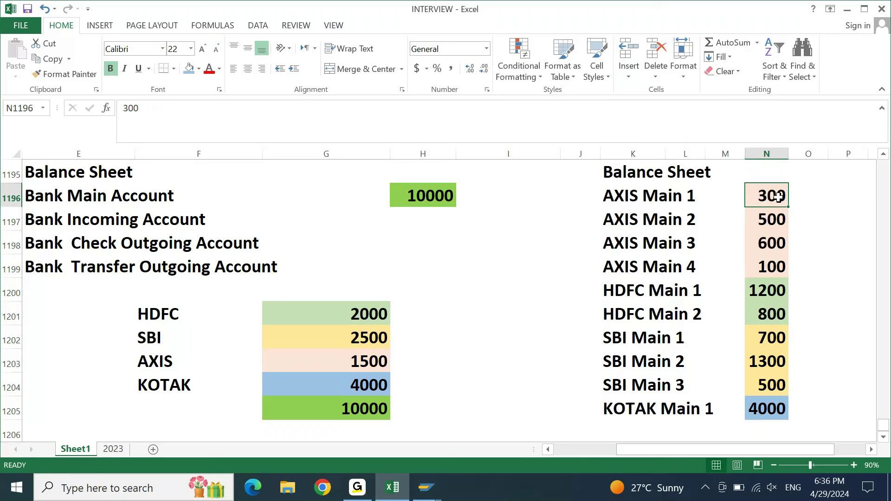
{"action": "key", "text": "ctrl+shift+Down"}
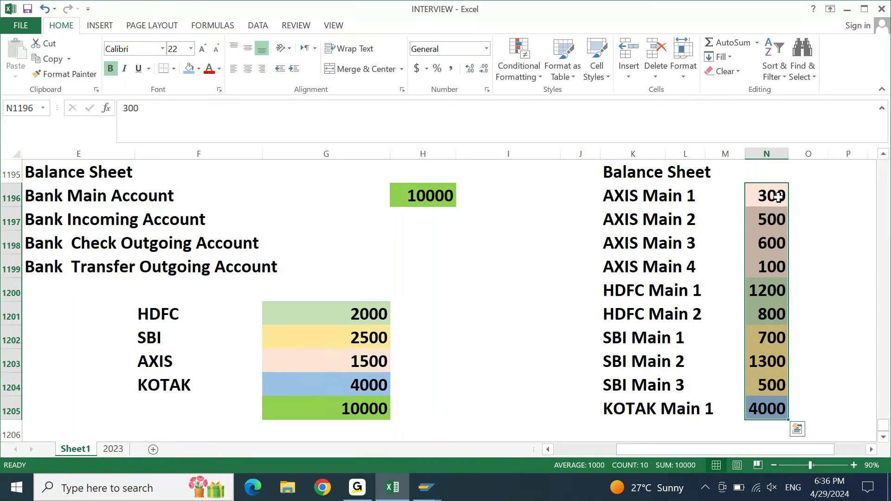
{"action": "left_click", "coordinate": [782, 227]}
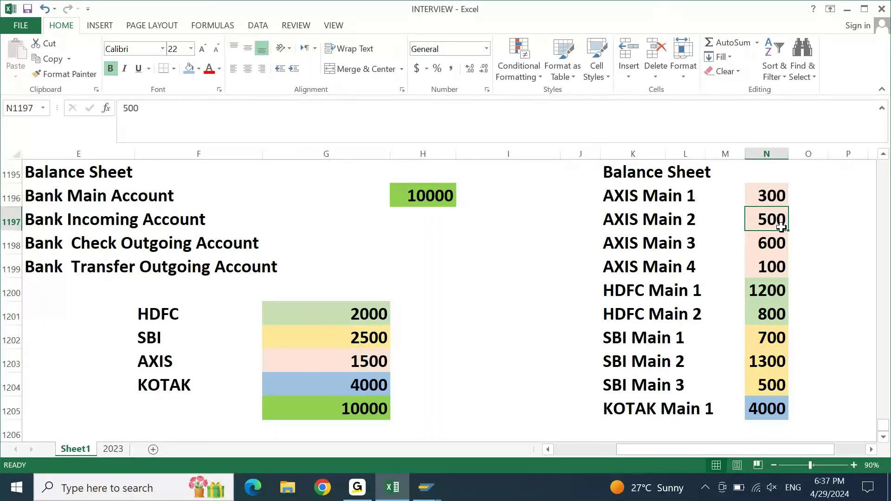
{"action": "left_click", "coordinate": [375, 317]}
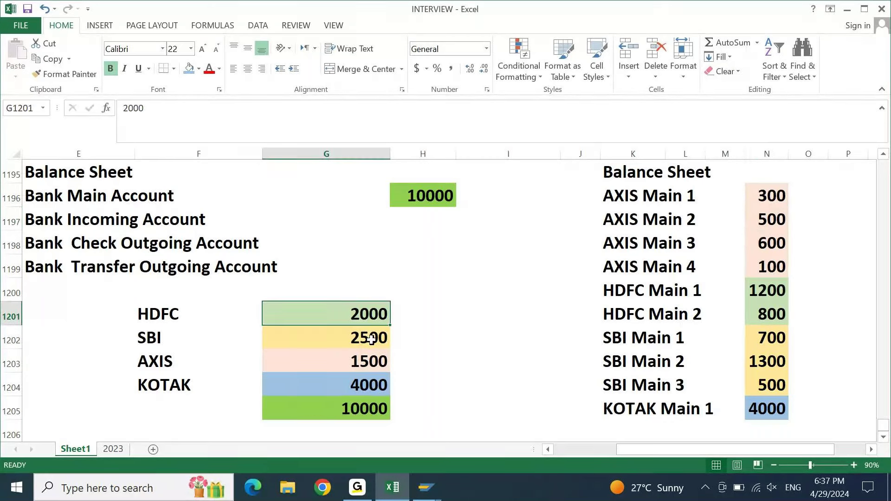
{"action": "left_click", "coordinate": [372, 339]}
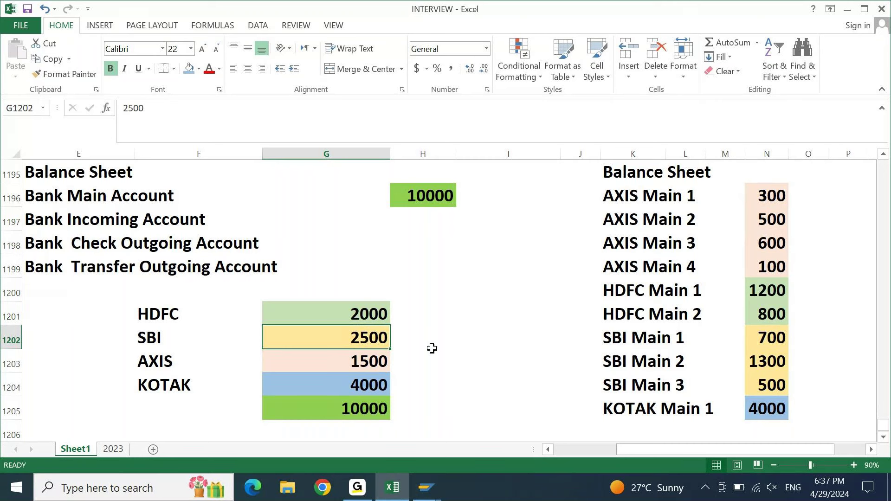
{"action": "left_click_drag", "start_coordinate": [367, 339], "coordinate": [388, 408]}
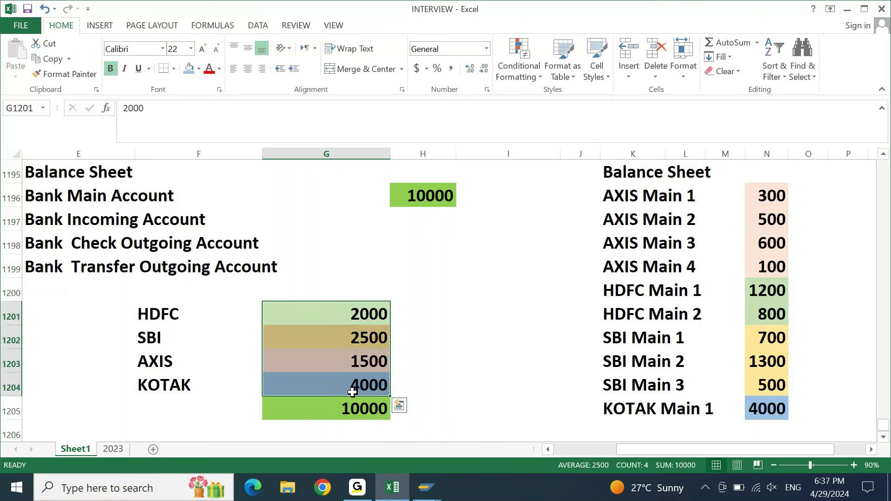
{"action": "left_click", "coordinate": [783, 193]}
{"action": "left_click_drag", "start_coordinate": [783, 194], "coordinate": [779, 408]}
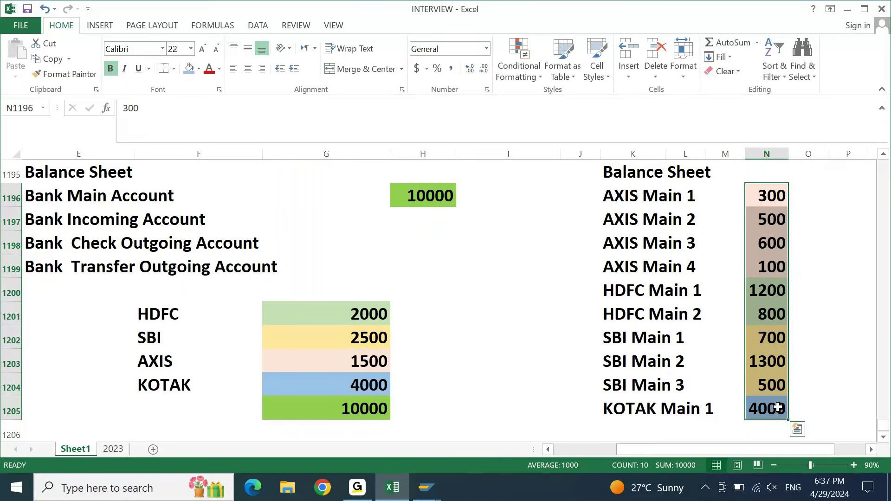
{"action": "left_click_drag", "start_coordinate": [367, 312], "coordinate": [371, 394]}
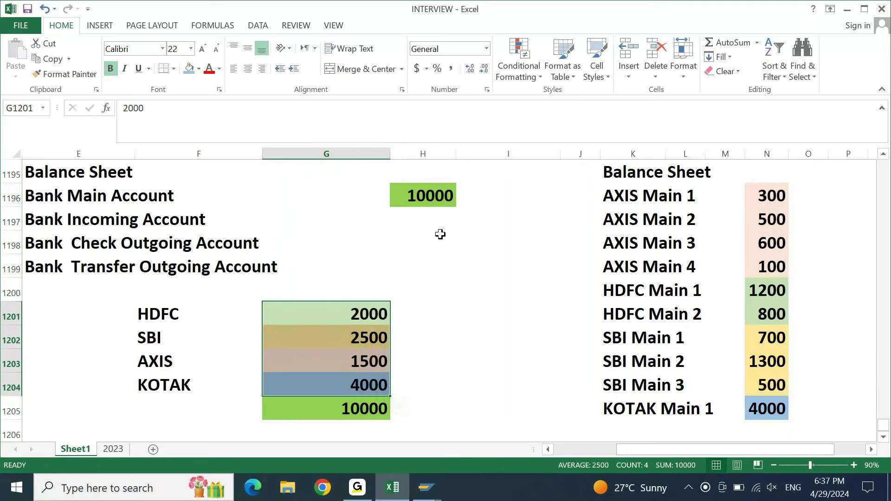
{"action": "left_click", "coordinate": [435, 196]}
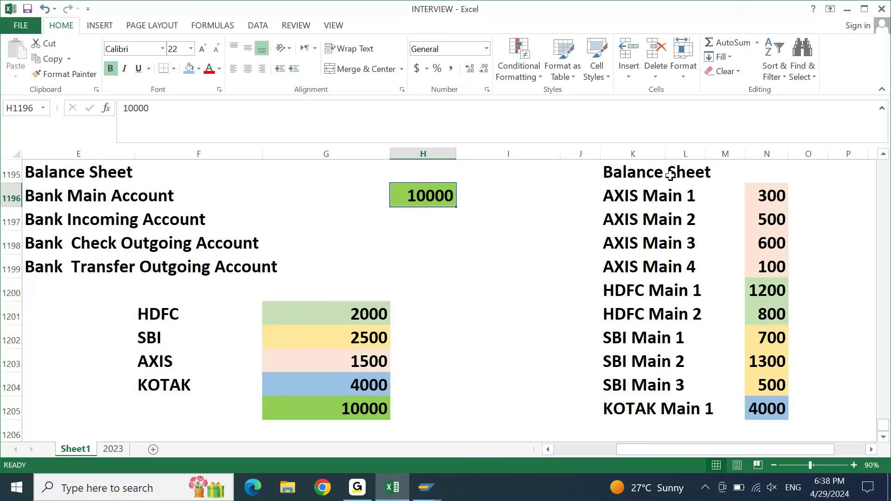
{"action": "left_click", "coordinate": [643, 175]}
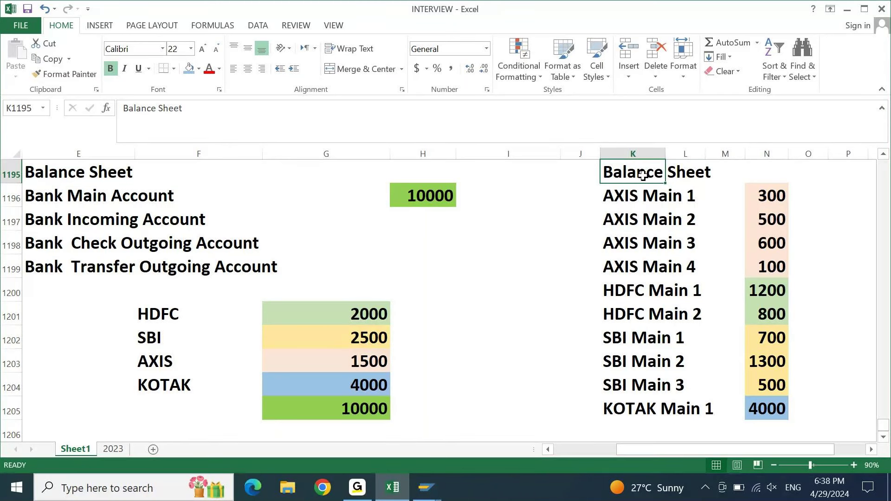
{"action": "key", "text": "Down"}
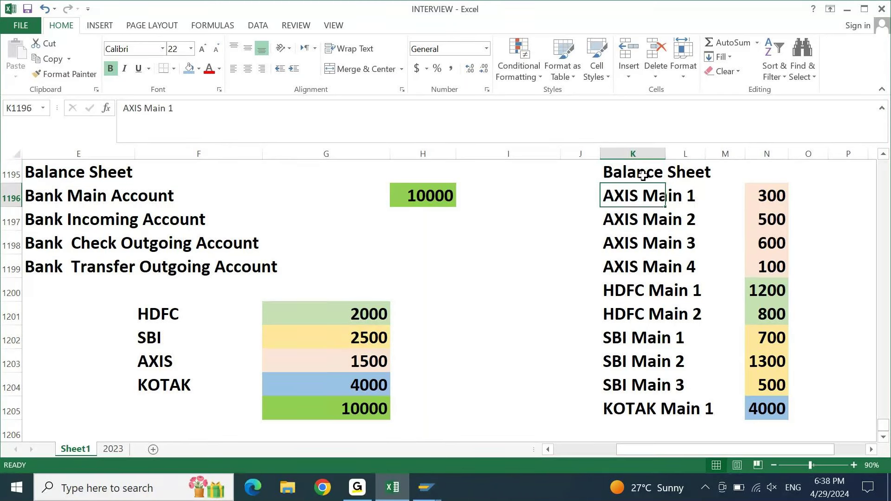
{"action": "key", "text": "ctrl+shift+Down"}
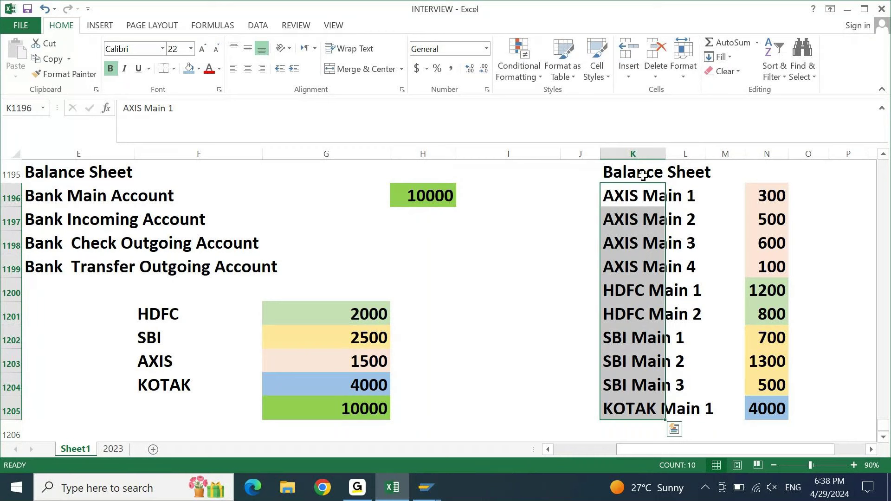
{"action": "left_click", "coordinate": [432, 196]}
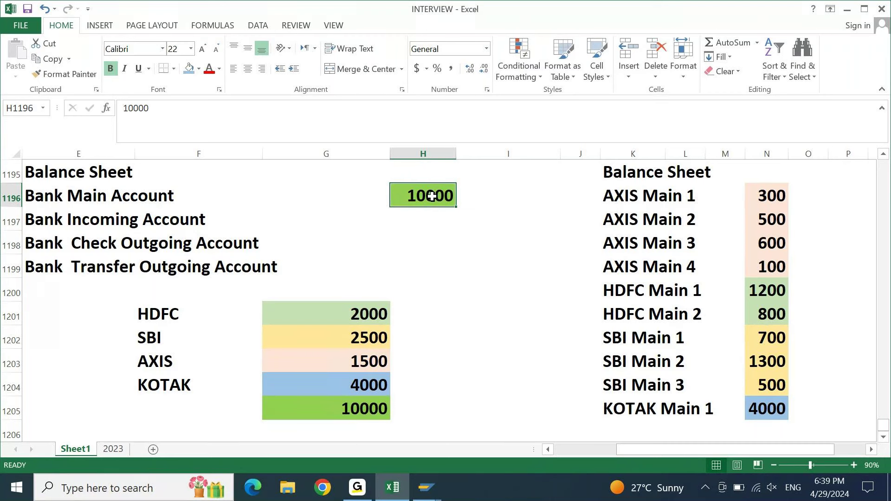
Step: Step down through the sub-account names from AXIS Main 1, then return to column A
{"action": "left_click", "coordinate": [617, 198]}
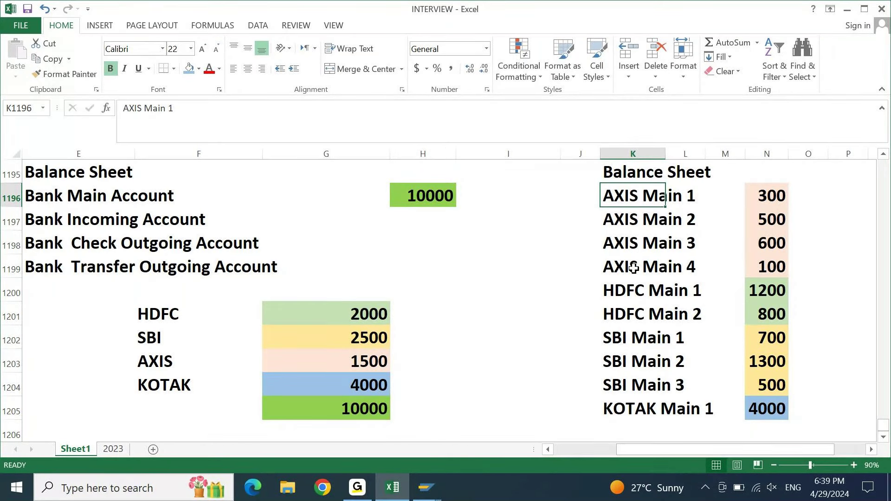
{"action": "key", "text": "Down"}
{"action": "key", "text": "Down"}
{"action": "key", "text": "Down"}
{"action": "key", "text": "Down"}
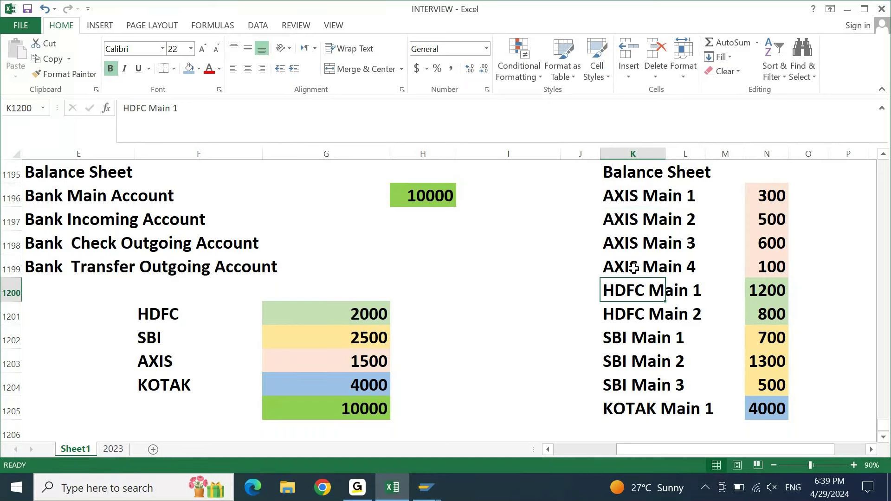
{"action": "key", "text": "Down"}
{"action": "key", "text": "Down"}
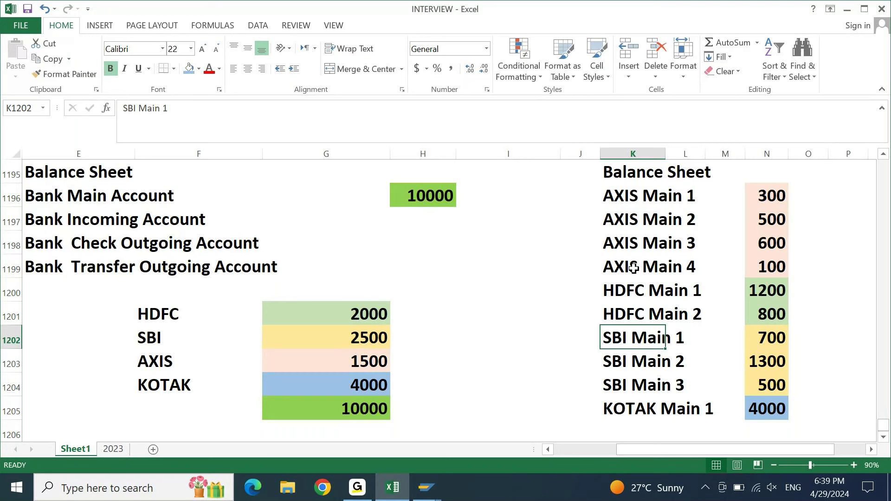
{"action": "key", "text": "Down"}
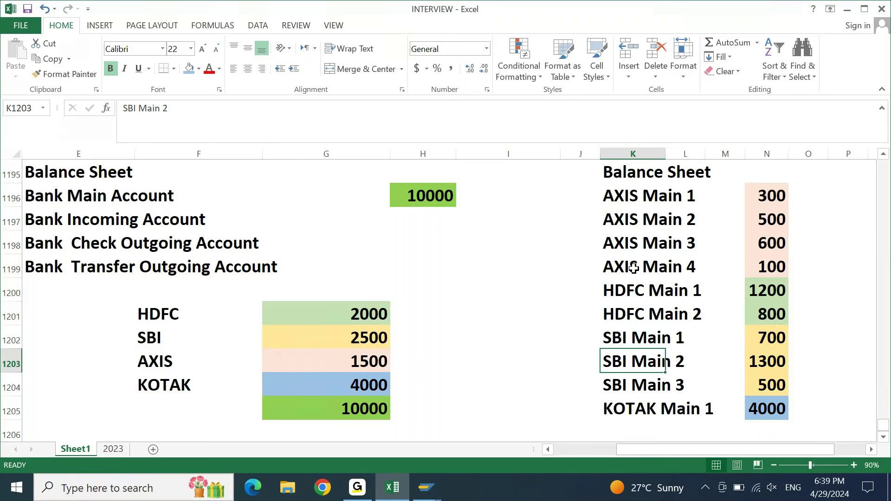
{"action": "key", "text": "Left"}
{"action": "key", "text": "Left"}
{"action": "key", "text": "Left"}
{"action": "key", "text": "Left"}
{"action": "key", "text": "Left"}
{"action": "key", "text": "Left"}
{"action": "key", "text": "Left"}
{"action": "key", "text": "Left"}
{"action": "key", "text": "Left"}
{"action": "key", "text": "Left"}
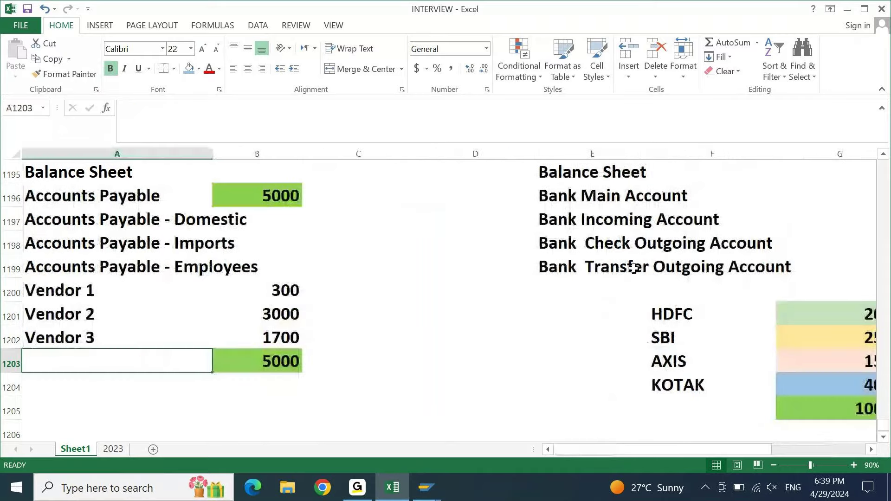
Step: Enter 'House Bank || House Bank Account' in D1180 beside the 2. House Banks step
{"action": "key", "text": "Up"}
{"action": "key", "text": "Up"}
{"action": "key", "text": "Up"}
{"action": "key", "text": "Up"}
{"action": "key", "text": "Up"}
{"action": "key", "text": "Up"}
{"action": "key", "text": "Up"}
{"action": "key", "text": "Up"}
{"action": "key", "text": "Up"}
{"action": "key", "text": "Up"}
{"action": "key", "text": "Up"}
{"action": "key", "text": "Up"}
{"action": "key", "text": "Up"}
{"action": "key", "text": "Up"}
{"action": "key", "text": "Up"}
{"action": "key", "text": "Up"}
{"action": "key", "text": "Up"}
{"action": "key", "text": "Up"}
{"action": "key", "text": "Up"}
{"action": "key", "text": "Up"}
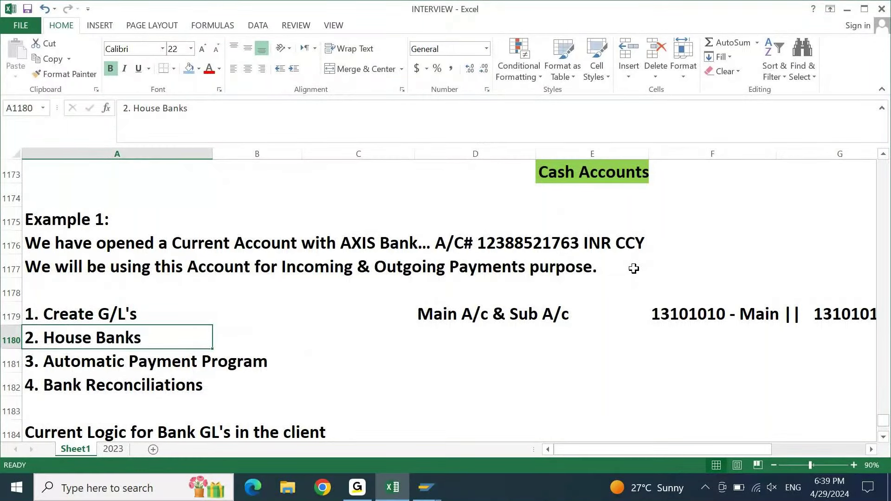
{"action": "key", "text": "Right"}
{"action": "key", "text": "Right"}
{"action": "key", "text": "Right"}
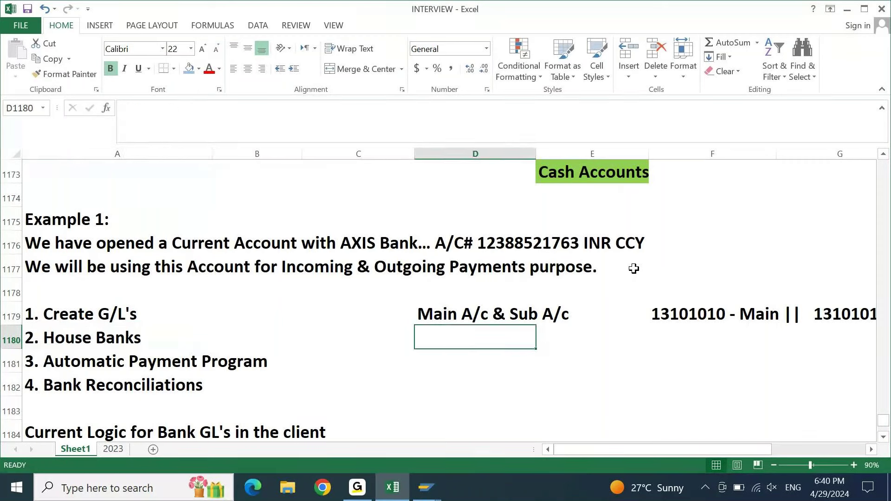
{"action": "type", "text": "H"}
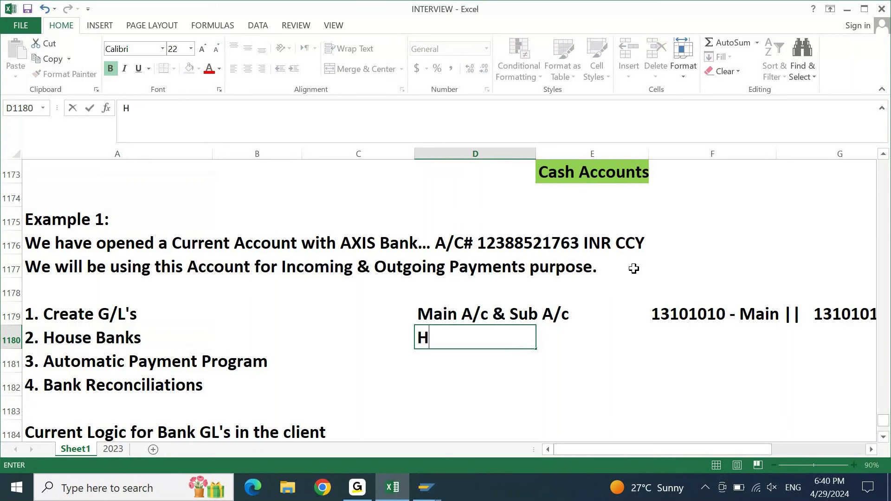
{"action": "type", "text": "ouse Bank || House B"}
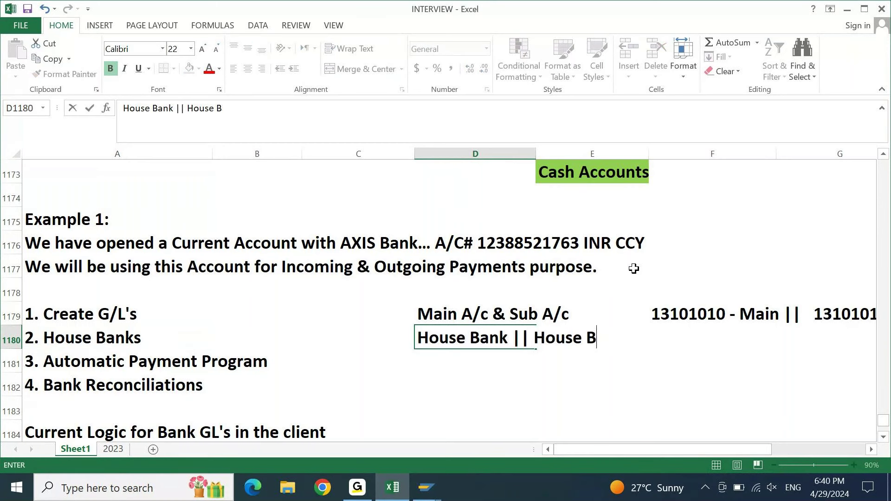
{"action": "type", "text": "ank Account"}
{"action": "key", "text": "Return"}
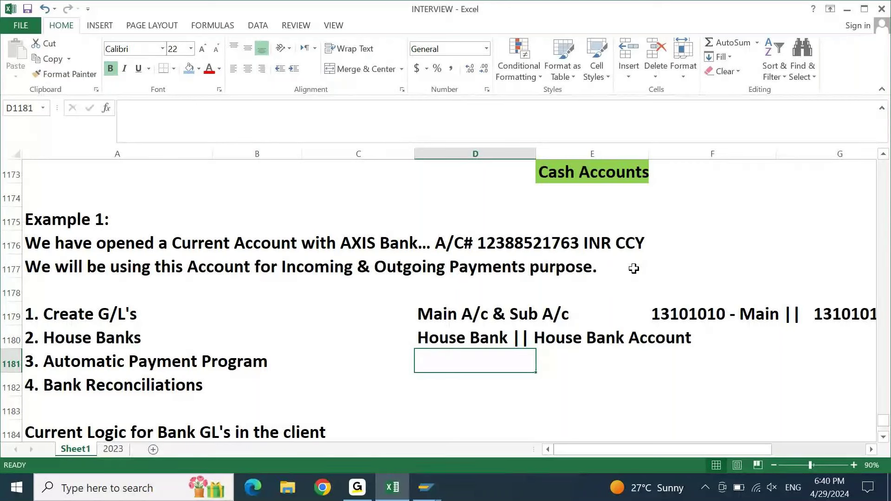
Step: Return to SAP's Create G/L Account Centrally window, dismiss the subtype list, then switch to Chrome
{"action": "left_click", "coordinate": [437, 489]}
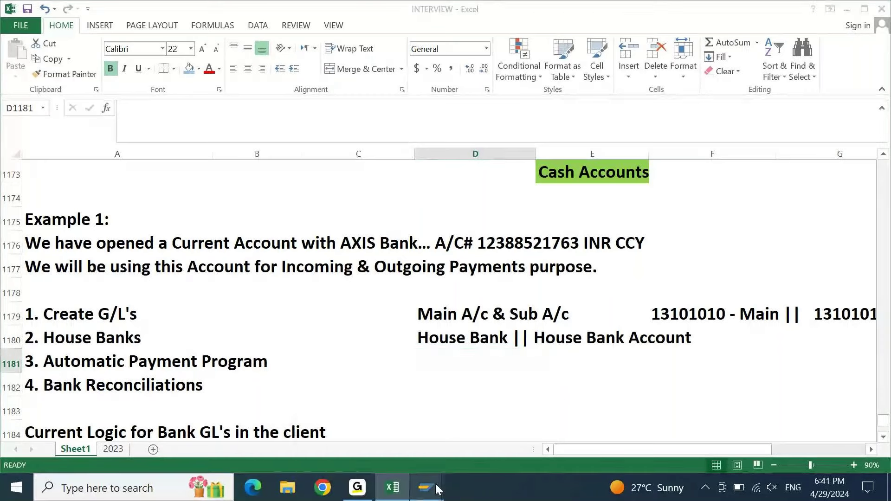
{"action": "left_click", "coordinate": [520, 399]}
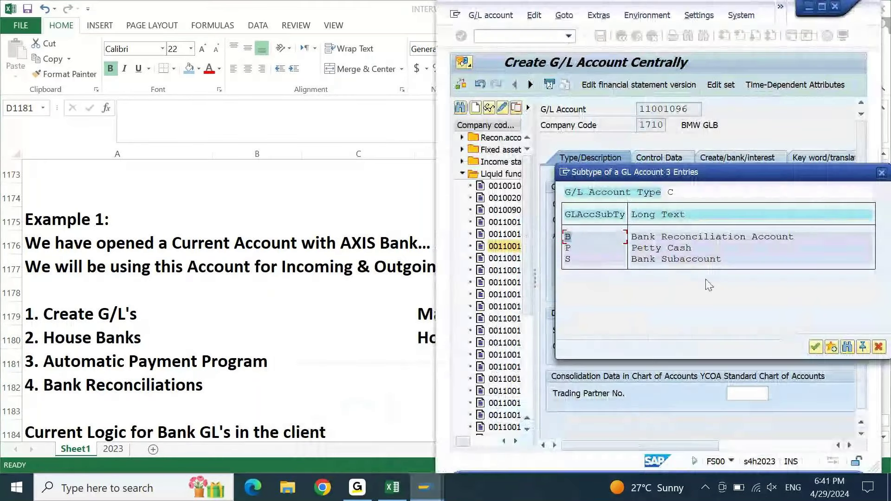
{"action": "left_click", "coordinate": [881, 172]}
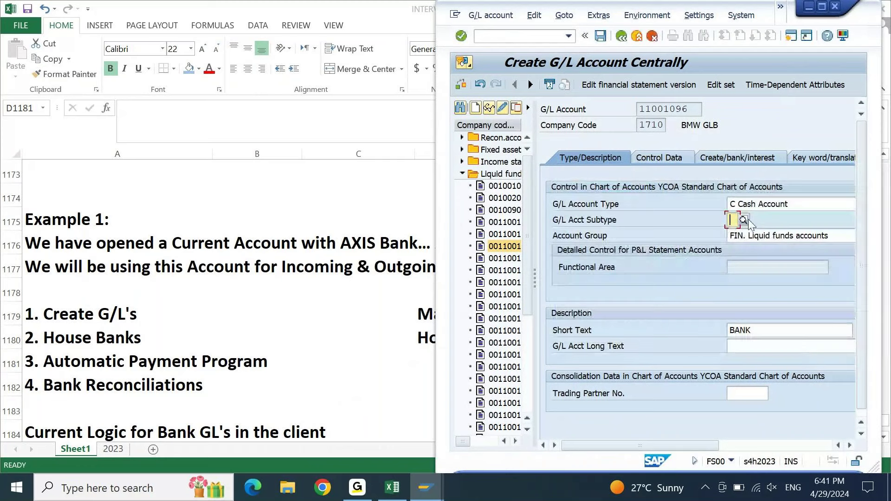
{"action": "left_click", "coordinate": [321, 488]}
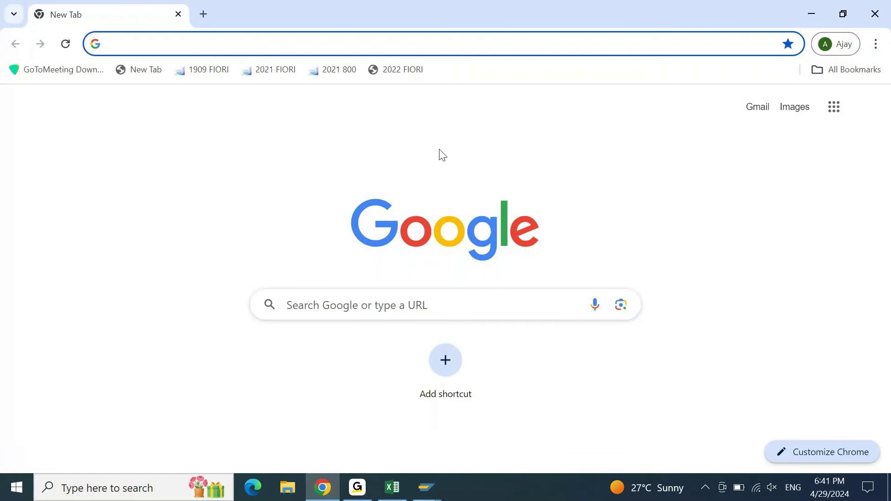
Step: Open the 2022 FIORI logon page and sign in with the user name and password
{"action": "left_click", "coordinate": [398, 70]}
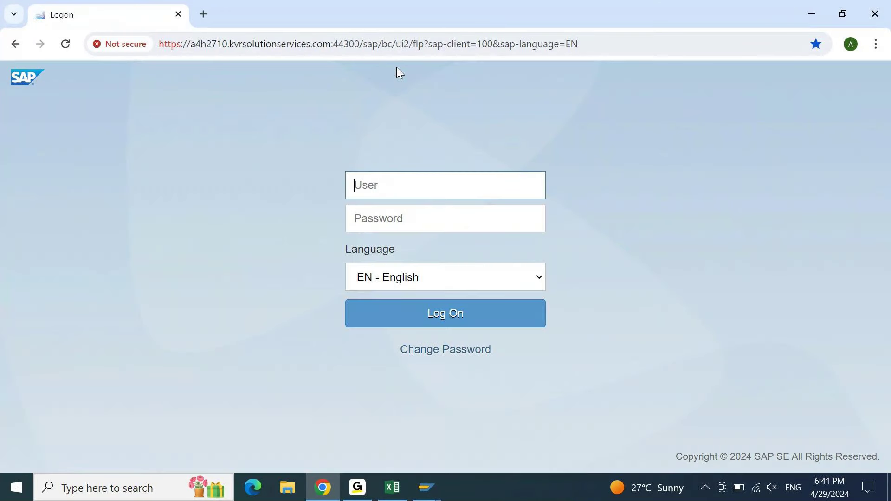
{"action": "left_click", "coordinate": [386, 186]}
{"action": "type", "text": "ajay"}
{"action": "key", "text": "Tab"}
{"action": "type", "text": "•••••••••••"}
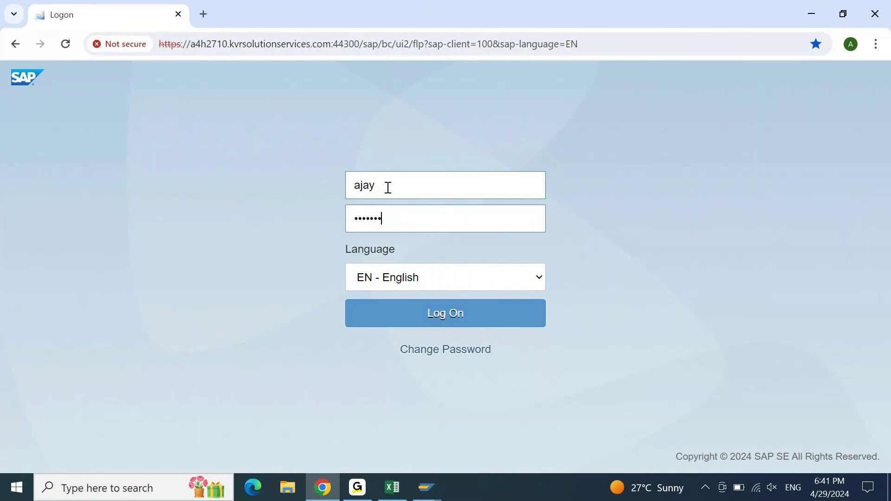
{"action": "type", "text": "•••"}
{"action": "key", "text": "Return"}
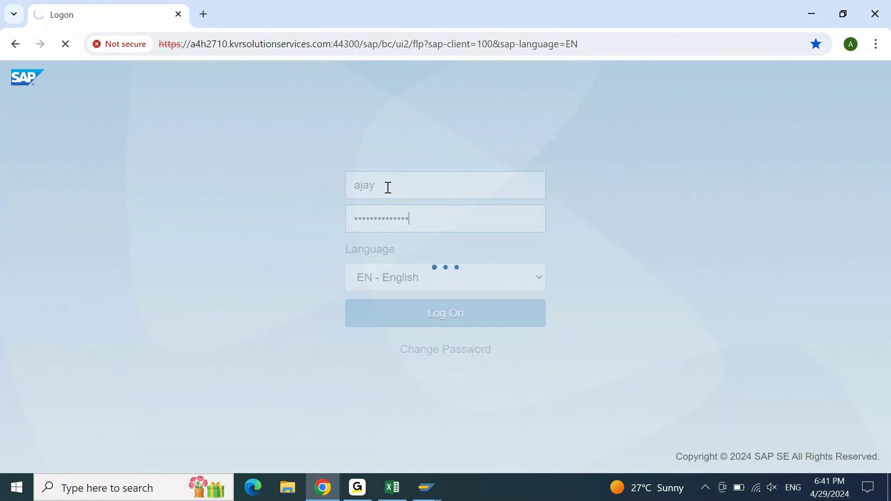
Step: Open the Manage Bank Accounts bookmark from All Bookmarks in a new Chrome tab
{"action": "left_click", "coordinate": [205, 7]}
{"action": "left_click", "coordinate": [848, 69]}
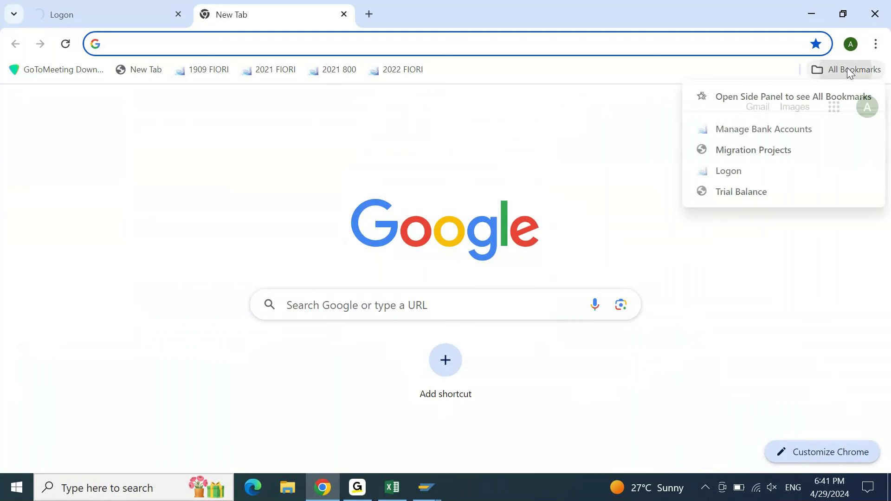
{"action": "left_click", "coordinate": [779, 130]}
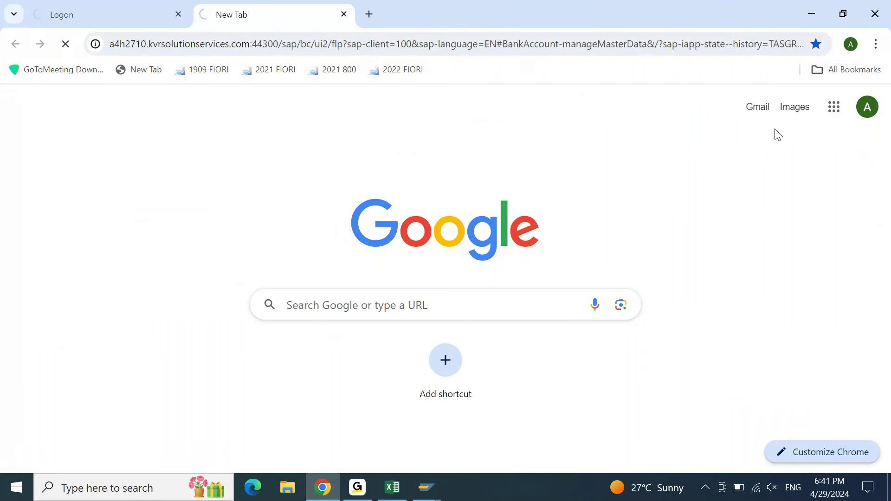
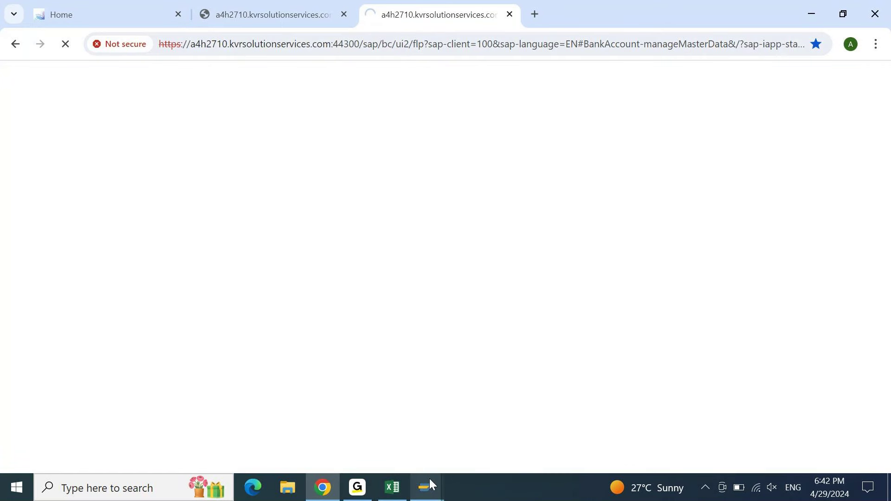
Step: Open the S4HANA 2022 connection from SAP Logon
{"action": "mouse_move", "coordinate": [429, 478]}
{"action": "left_click", "coordinate": [360, 438]}
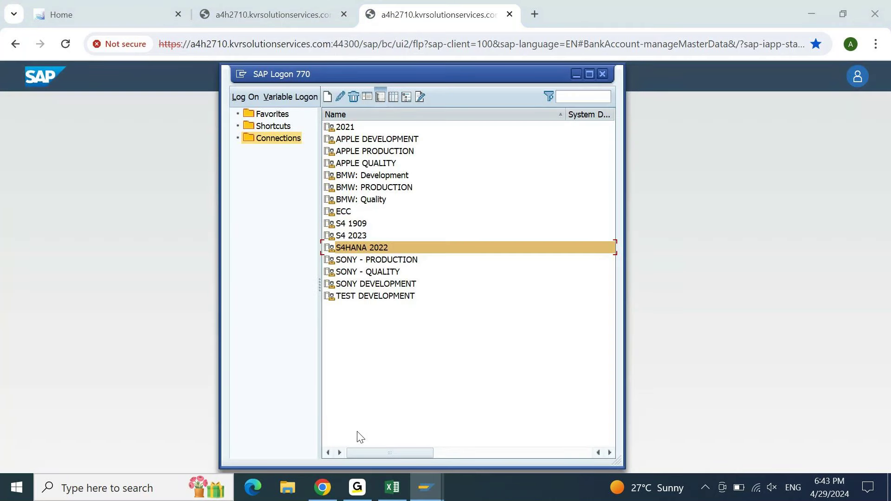
{"action": "double_click", "coordinate": [372, 246]}
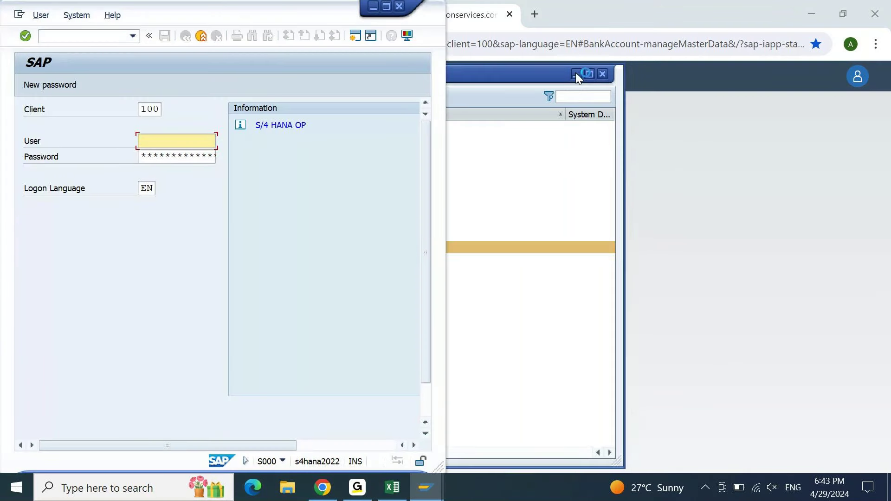
Step: Set SAP Logon aside, close the logon screen, and return to the Fiori Home tab
{"action": "left_click", "coordinate": [576, 73]}
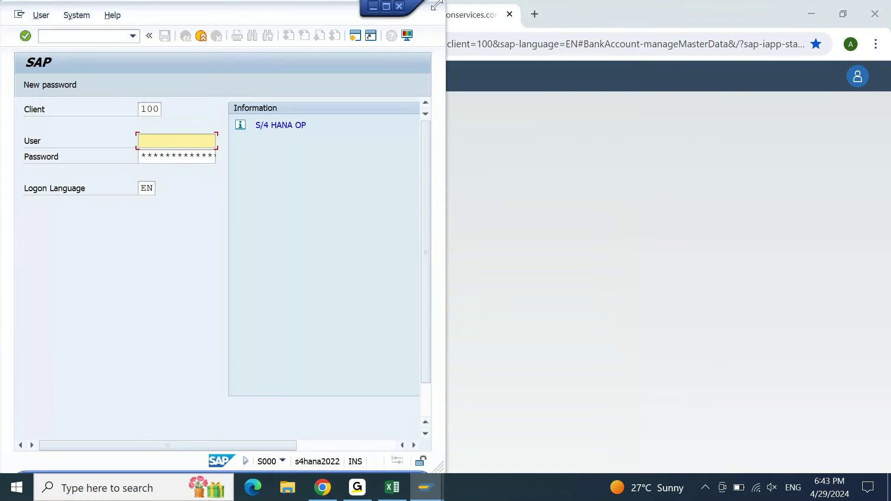
{"action": "left_click", "coordinate": [398, 8]}
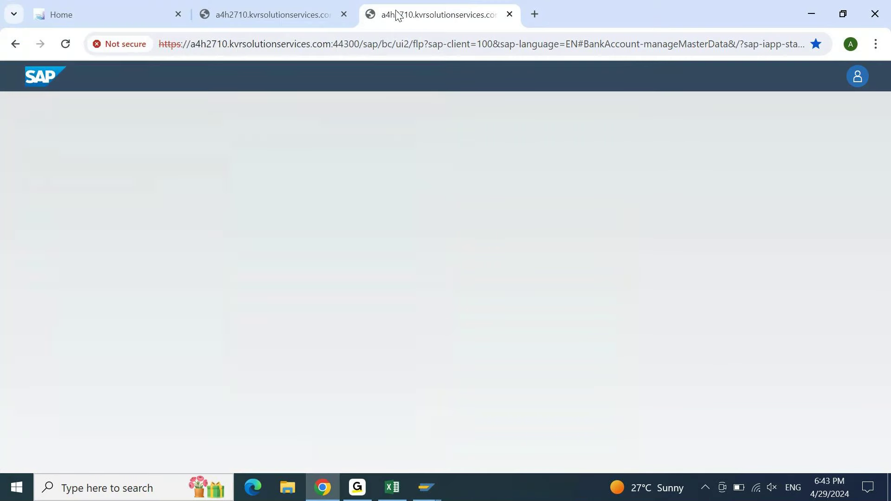
{"action": "left_click", "coordinate": [298, 15]}
{"action": "left_click", "coordinate": [126, 13]}
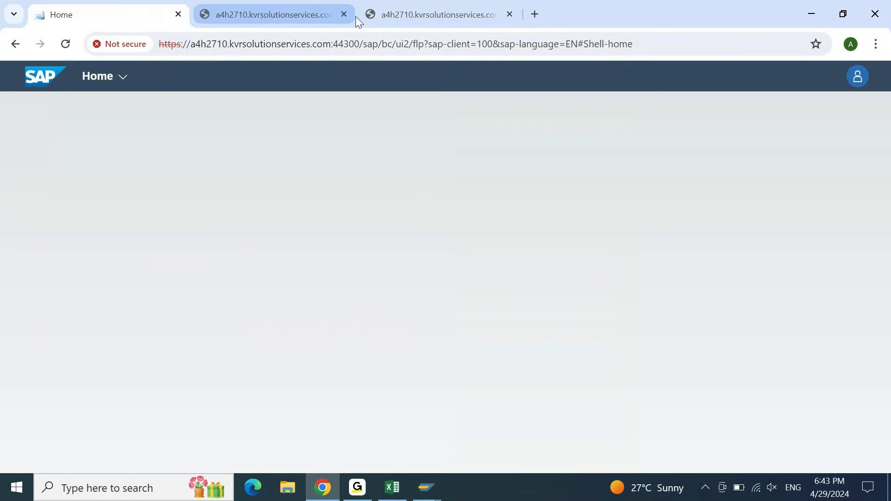
Step: Reload both stuck bank account browser tabs
{"action": "left_click", "coordinate": [434, 14]}
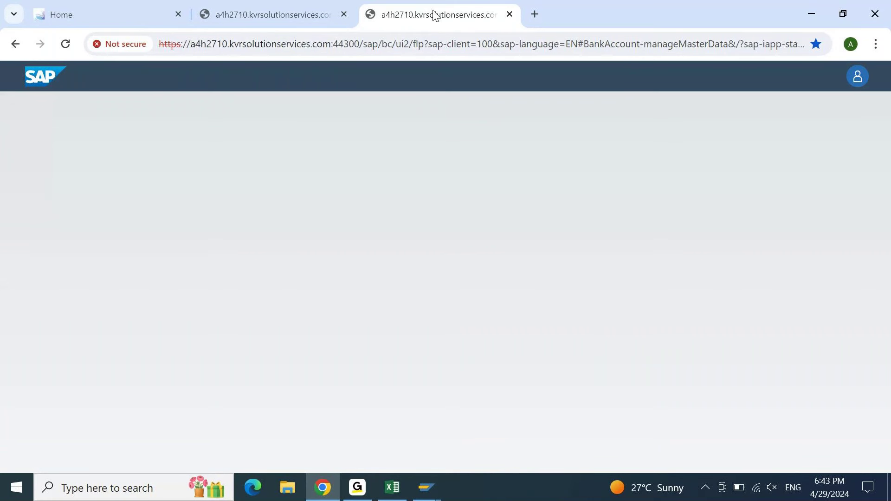
{"action": "left_click", "coordinate": [249, 14]}
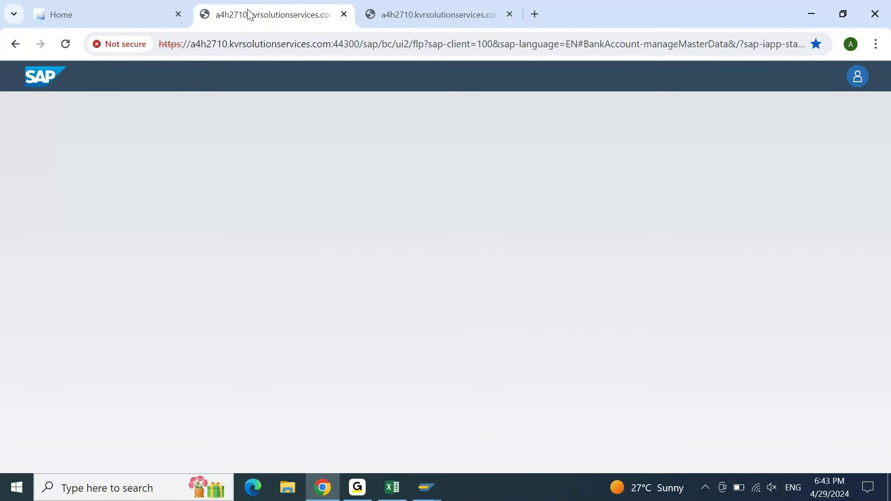
{"action": "left_click", "coordinate": [71, 13]}
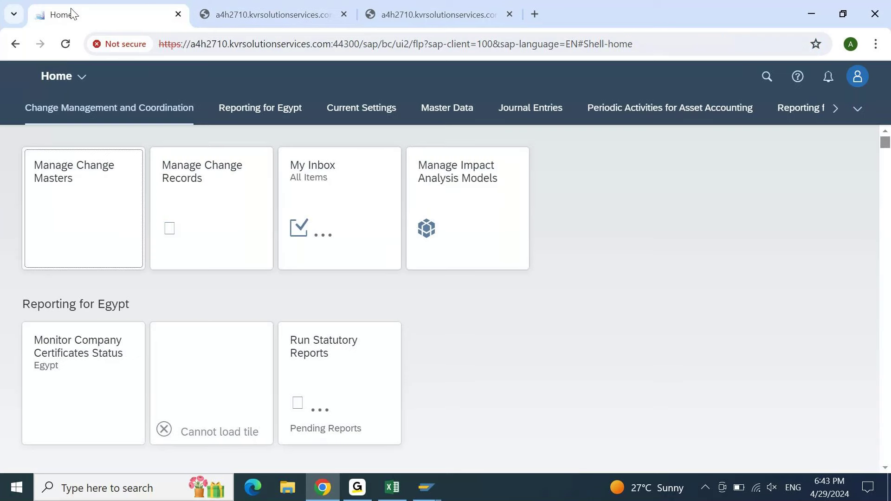
{"action": "left_click", "coordinate": [411, 13]}
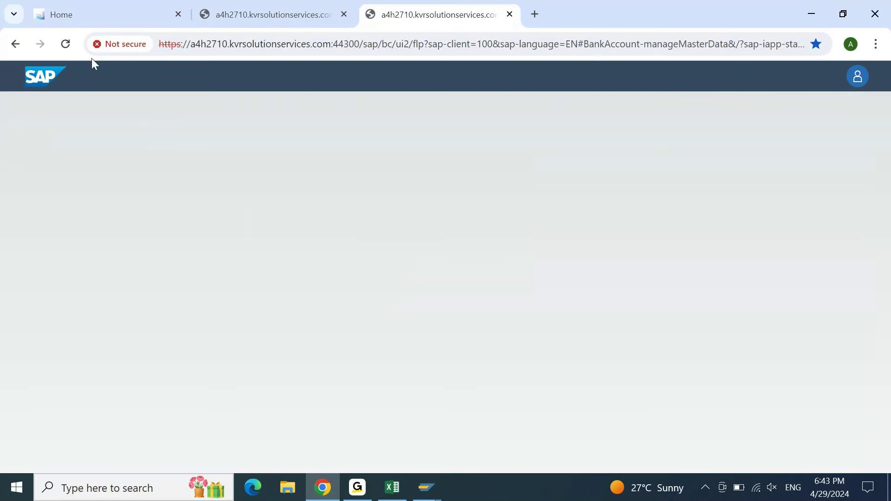
{"action": "left_click", "coordinate": [65, 46]}
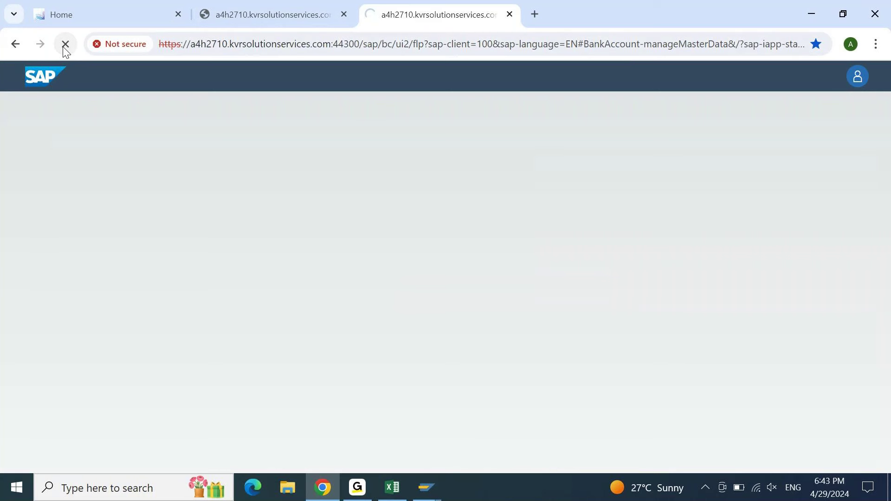
{"action": "left_click", "coordinate": [236, 16]}
{"action": "left_click", "coordinate": [65, 47]}
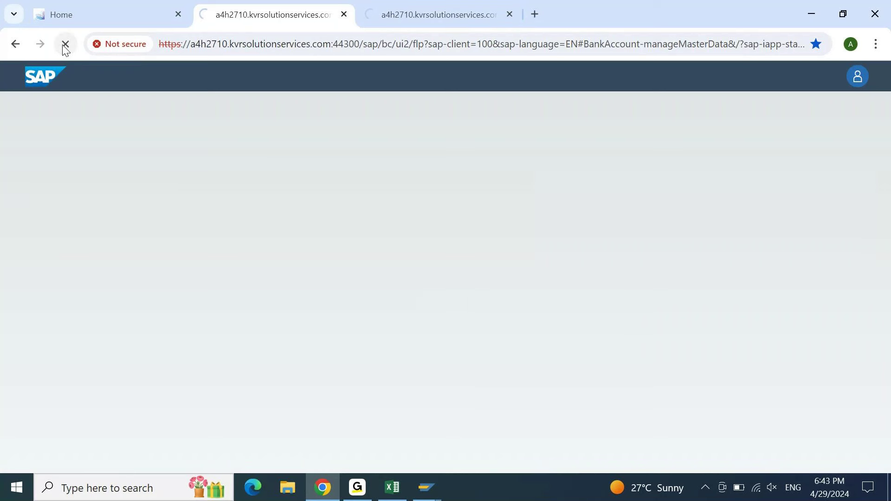
Step: Show the full list of launchpad groups on the Home page
{"action": "left_click", "coordinate": [73, 14]}
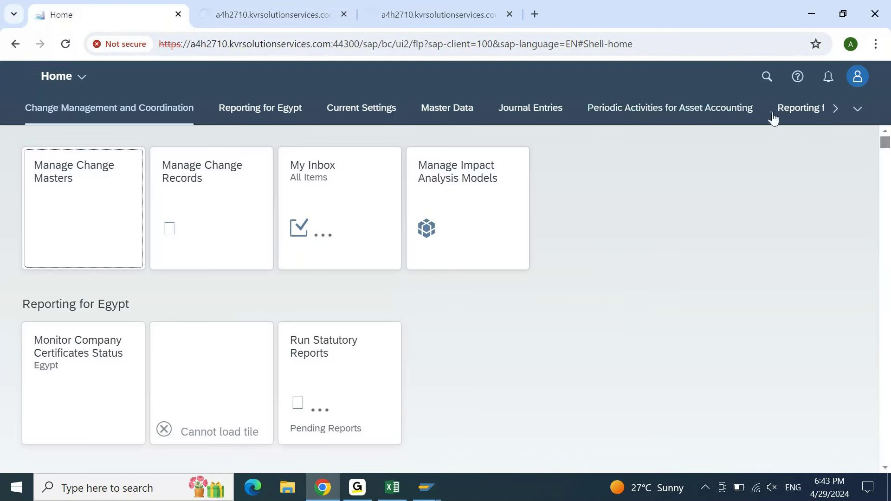
{"action": "left_click", "coordinate": [860, 112]}
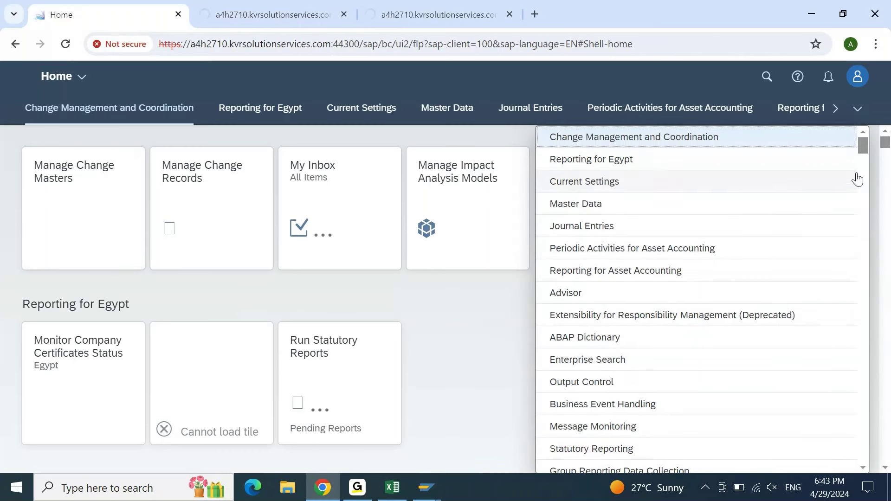
{"action": "left_click_drag", "start_coordinate": [865, 156], "coordinate": [883, 102]}
Step: Close the two extra bank account tabs, leaving only Home
{"action": "left_click", "coordinate": [325, 15]}
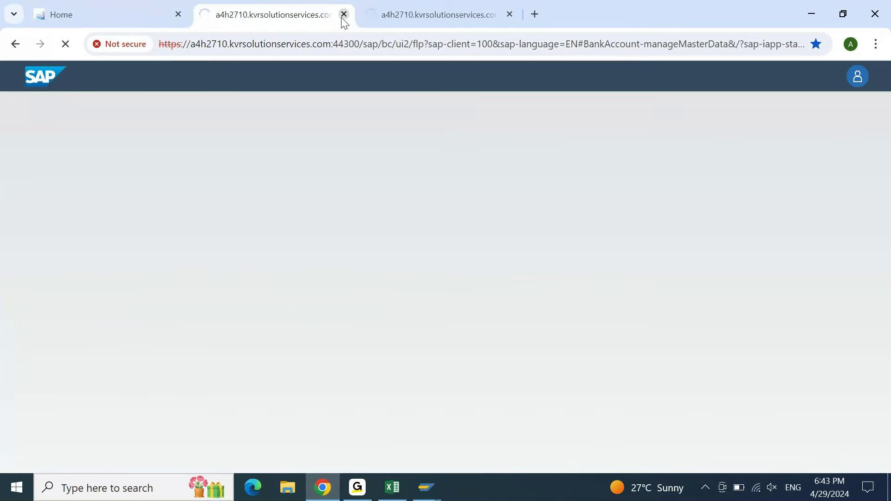
{"action": "left_click", "coordinate": [343, 17]}
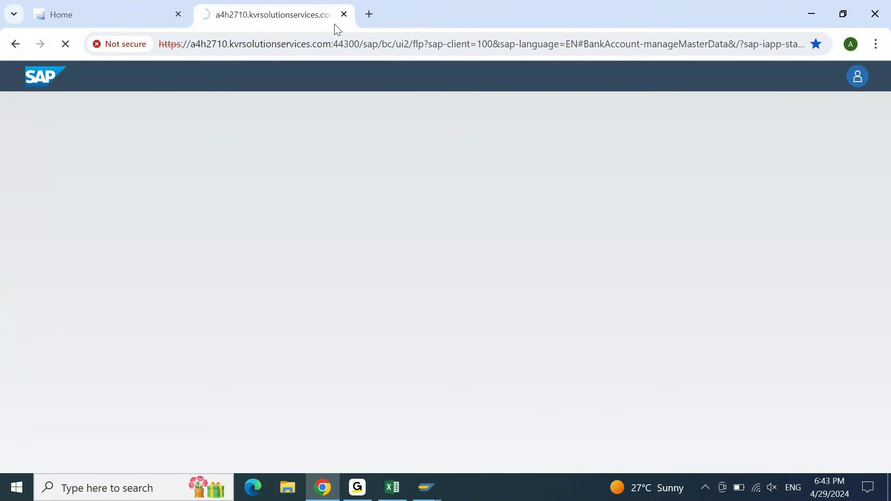
{"action": "middle_click", "coordinate": [214, 19]}
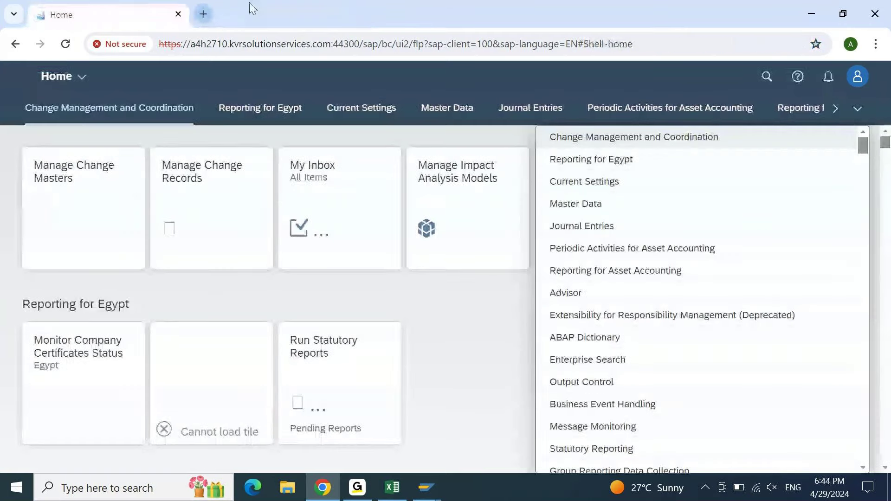
Step: Open the Manage Bank Accounts app from bookmarks in a new tab
{"action": "left_click", "coordinate": [206, 15]}
{"action": "left_click", "coordinate": [846, 71]}
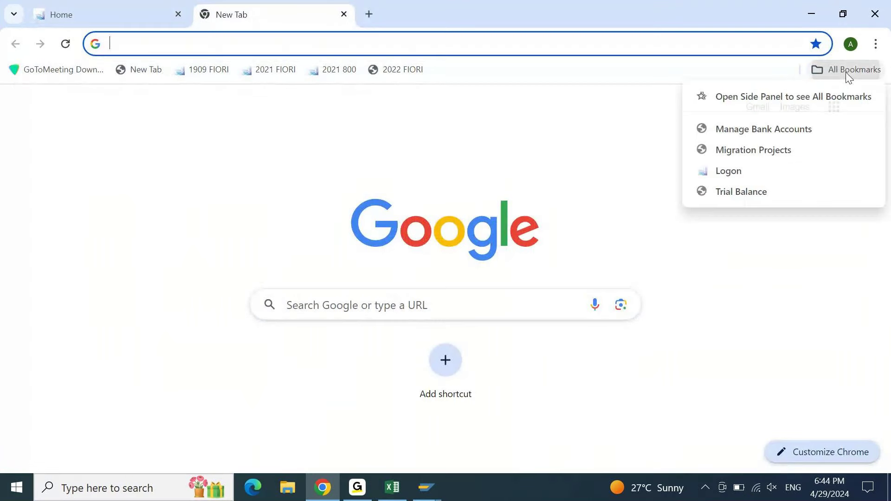
{"action": "left_click", "coordinate": [781, 132]}
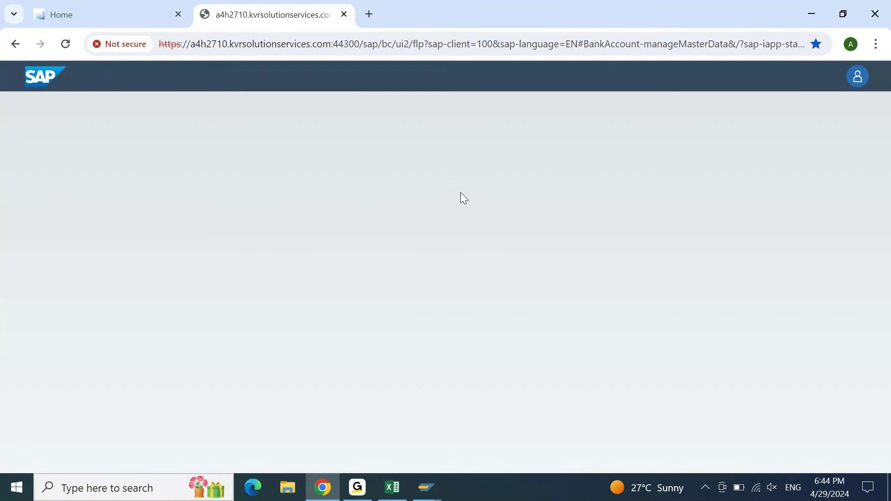
Step: Open My Inbox on the Home tab while checking whether the bank page loaded
{"action": "left_click", "coordinate": [86, 7]}
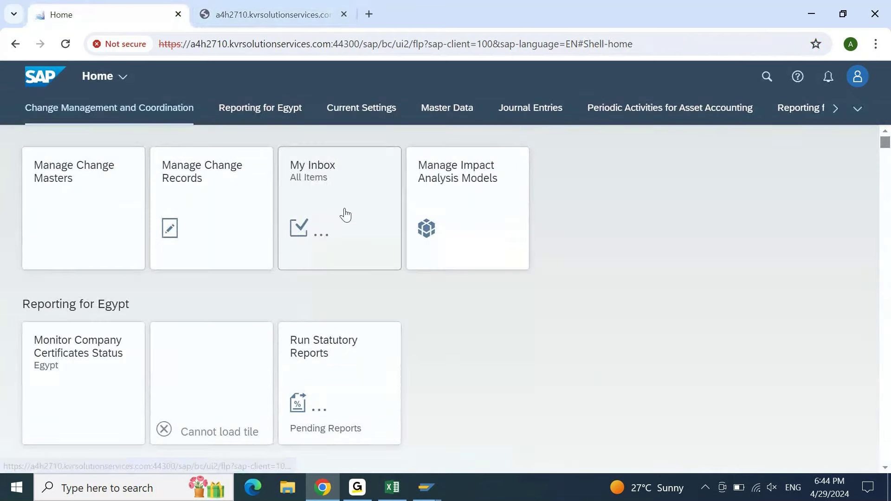
{"action": "left_click", "coordinate": [346, 213]}
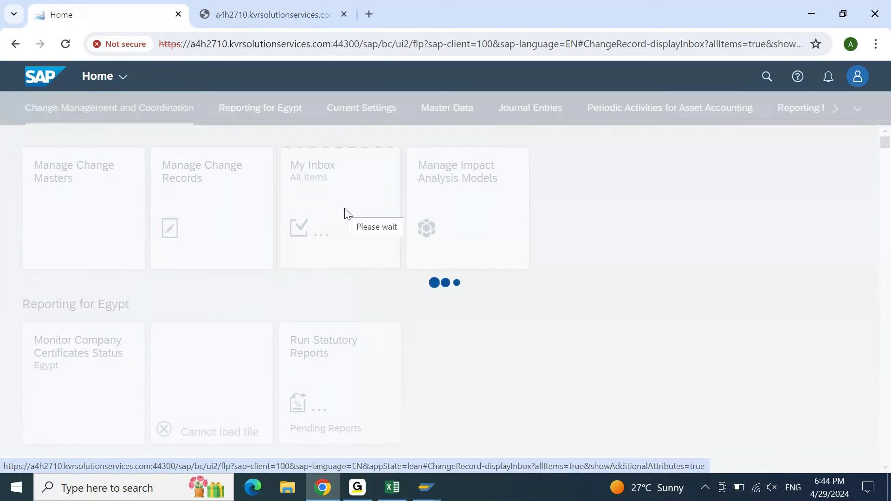
{"action": "left_click", "coordinate": [255, 17]}
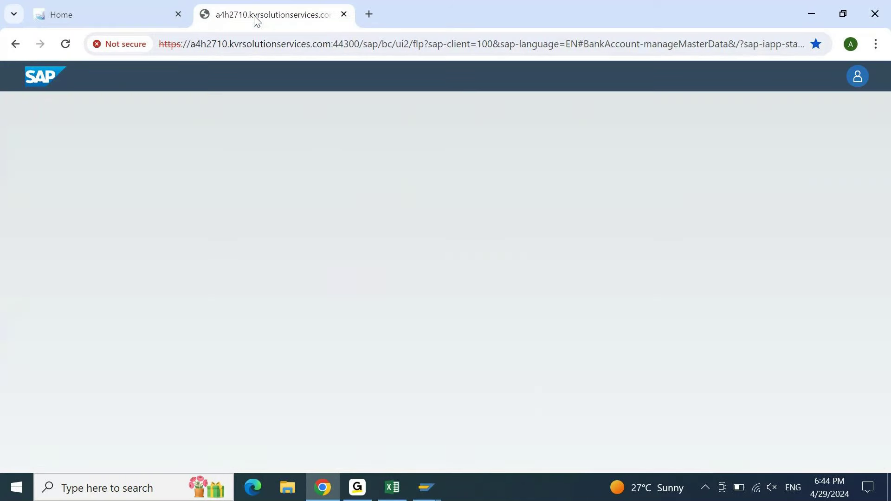
{"action": "left_click", "coordinate": [138, 14]}
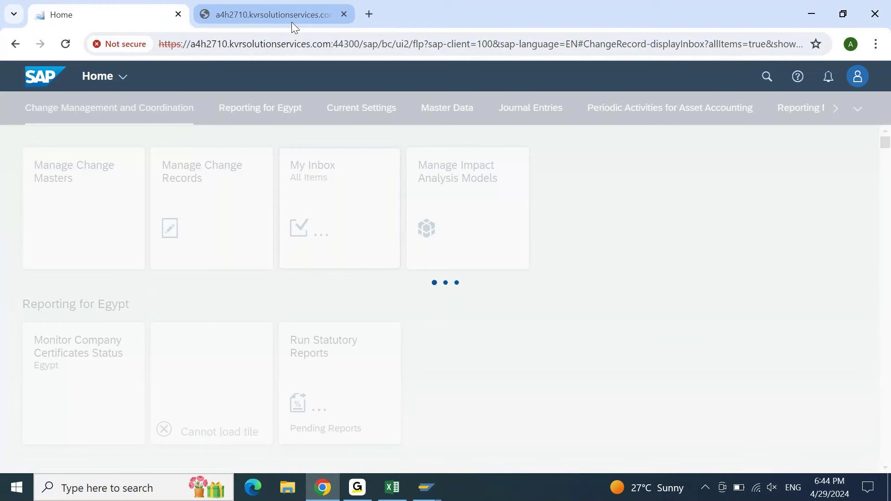
{"action": "left_click", "coordinate": [269, 15]}
{"action": "left_click", "coordinate": [118, 16]}
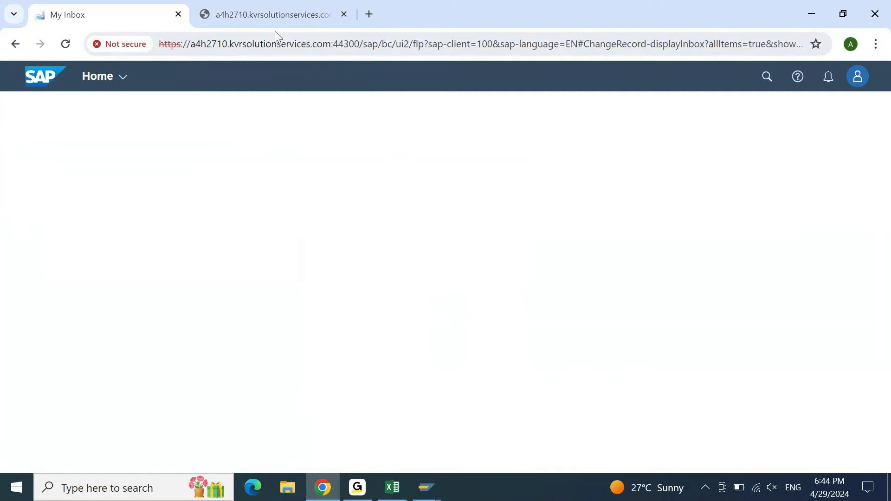
{"action": "left_click", "coordinate": [277, 15]}
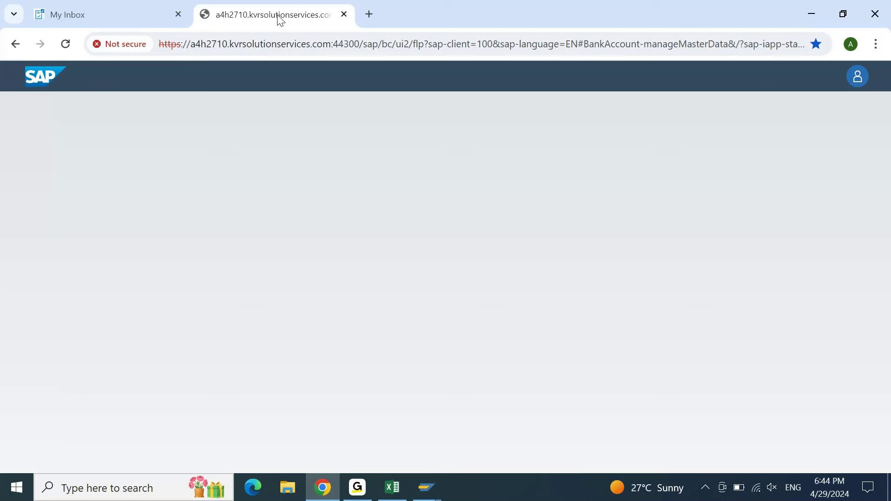
Step: Glance at the INTERVIEW workbook, then take the My Inbox tab back to launchpad home
{"action": "left_click", "coordinate": [394, 488]}
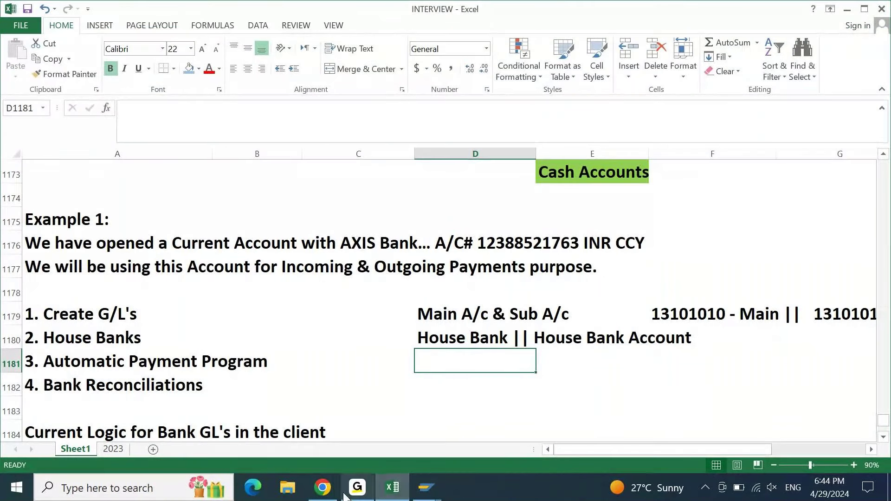
{"action": "left_click", "coordinate": [325, 491]}
{"action": "left_click", "coordinate": [95, 6]}
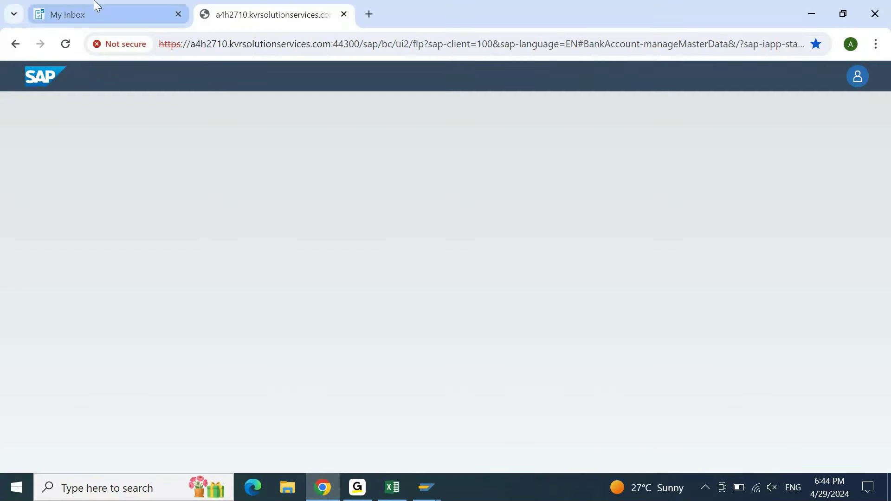
{"action": "left_click", "coordinate": [65, 80]}
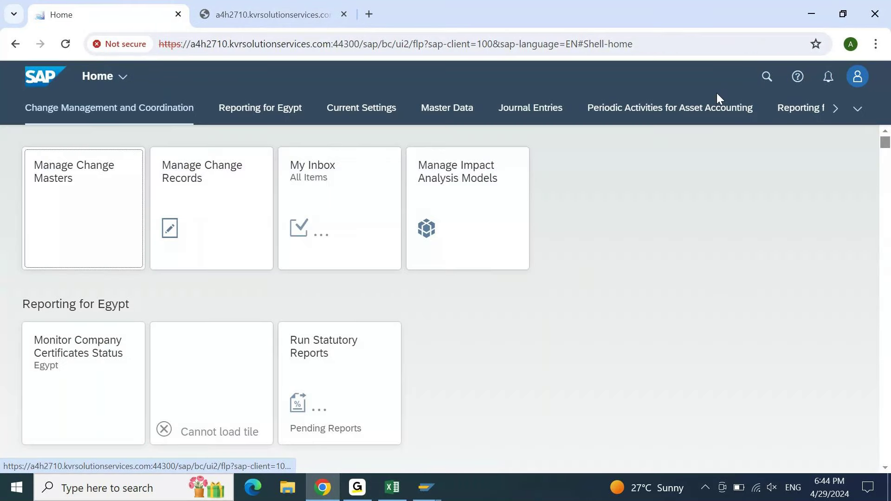
Step: Search launchpad apps for 'manage bank' and bring up the INTERVIEW Cash Accounts notes
{"action": "left_click", "coordinate": [771, 82]}
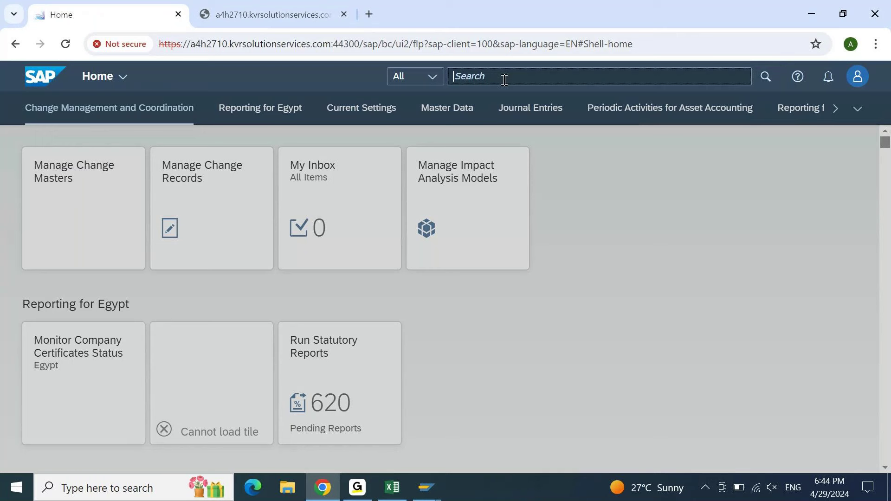
{"action": "type", "text": "manage bank"}
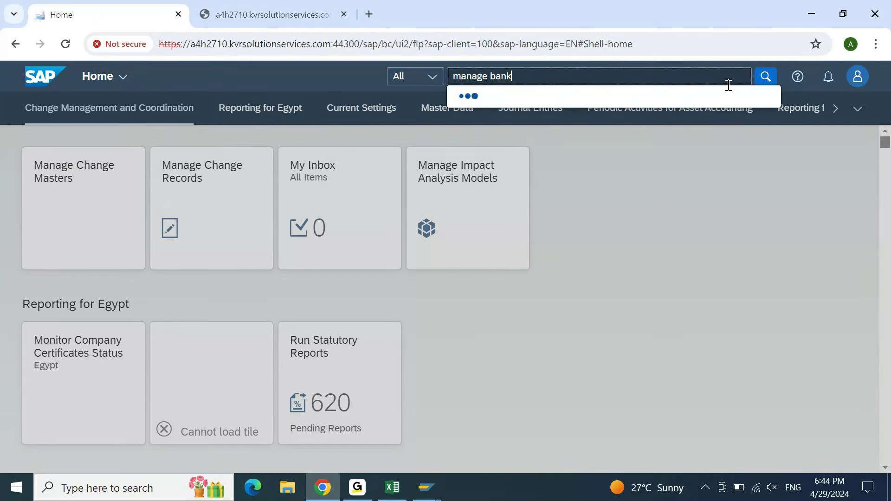
{"action": "key", "text": "Return"}
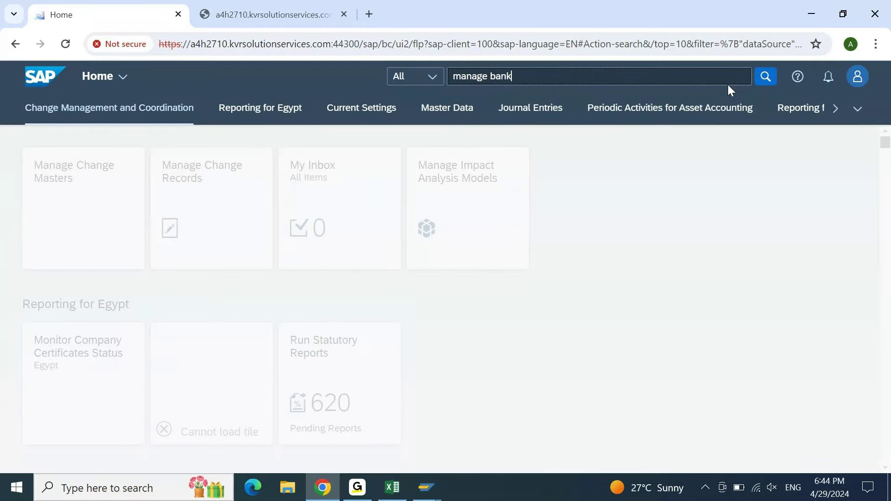
{"action": "left_click", "coordinate": [267, 21]}
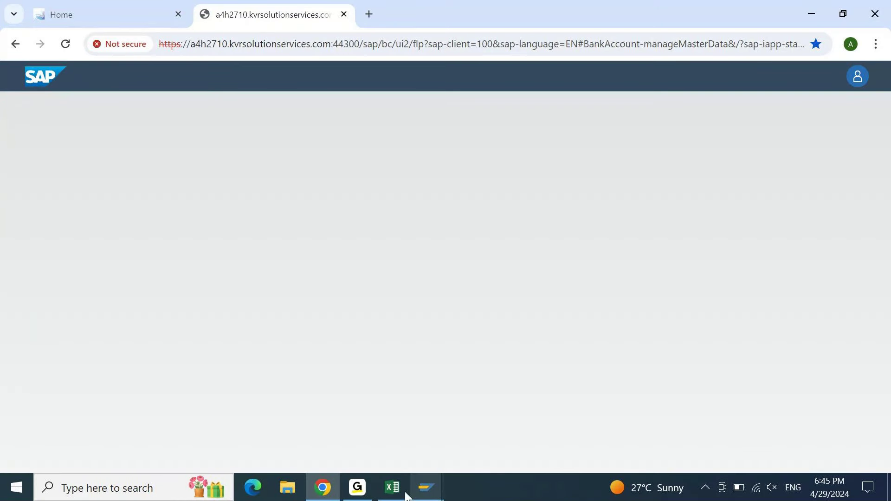
{"action": "left_click", "coordinate": [393, 488]}
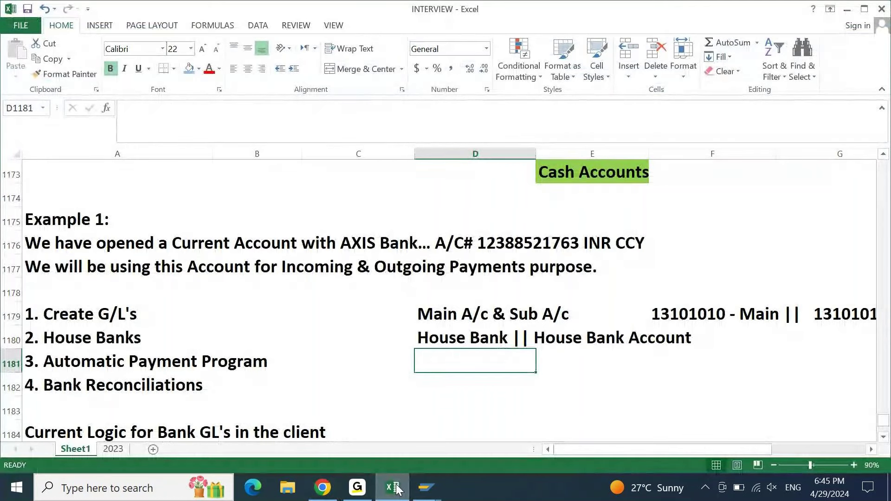
Step: Bring the Create G/L Account Centrally window forward and maximize it
{"action": "left_click", "coordinate": [426, 488]}
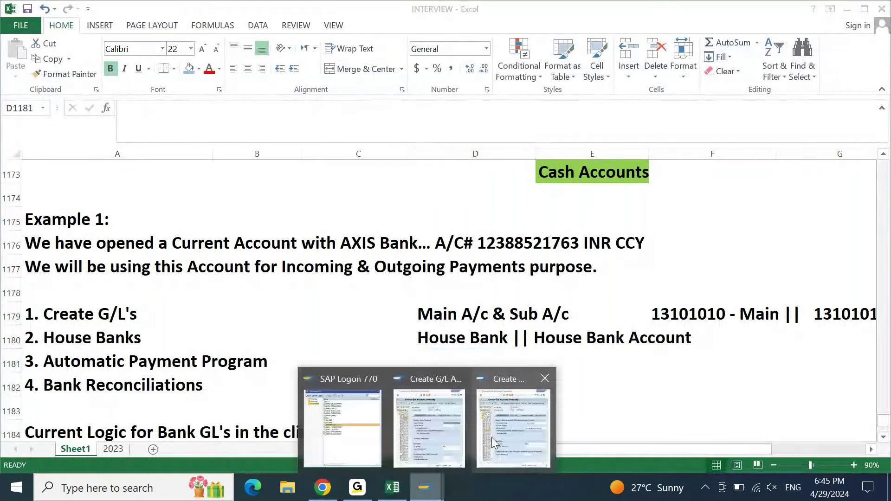
{"action": "mouse_move", "coordinate": [519, 429]}
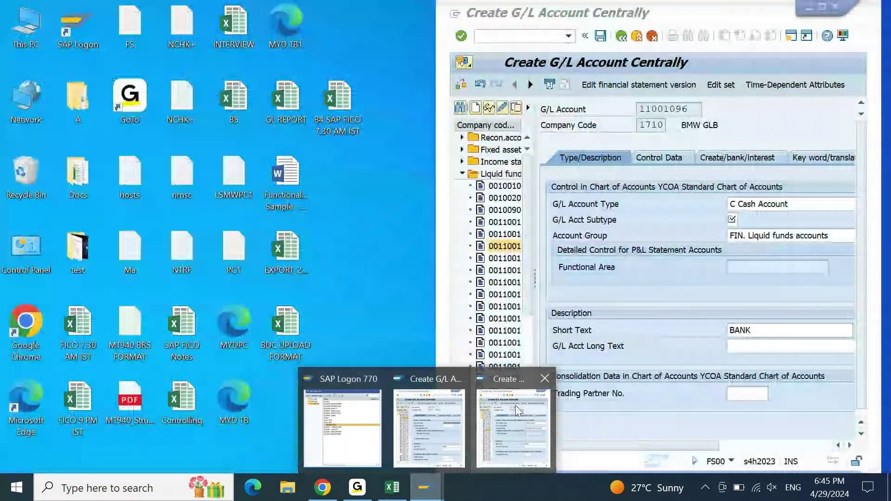
{"action": "left_click", "coordinate": [537, 401]}
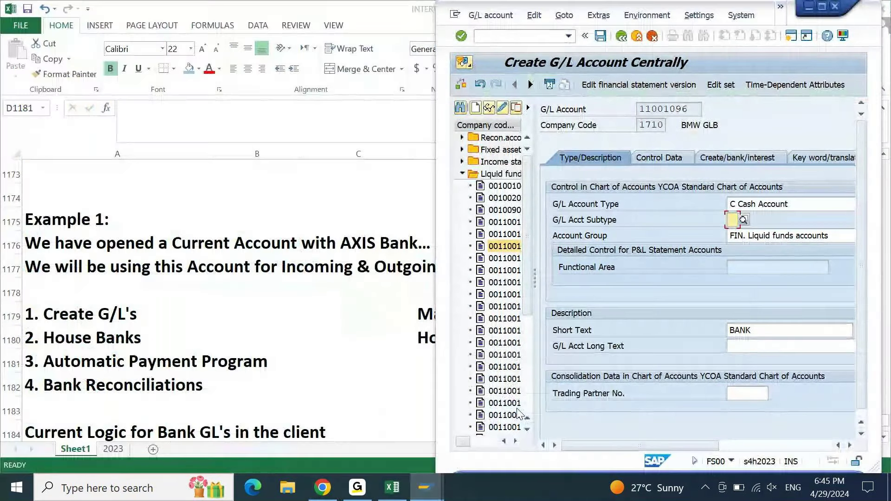
{"action": "left_click", "coordinate": [823, 8]}
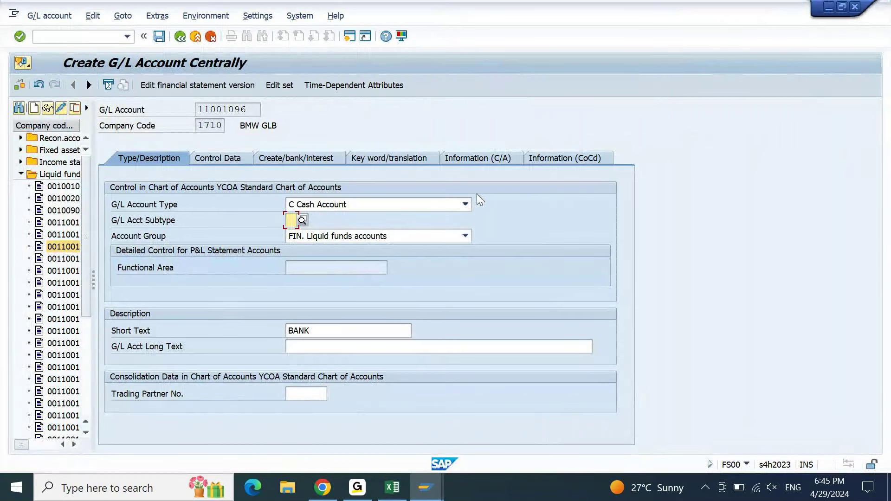
Step: Set the G/L account subtype to B Bank Reconciliation Account and try saving
{"action": "left_click", "coordinate": [301, 220]}
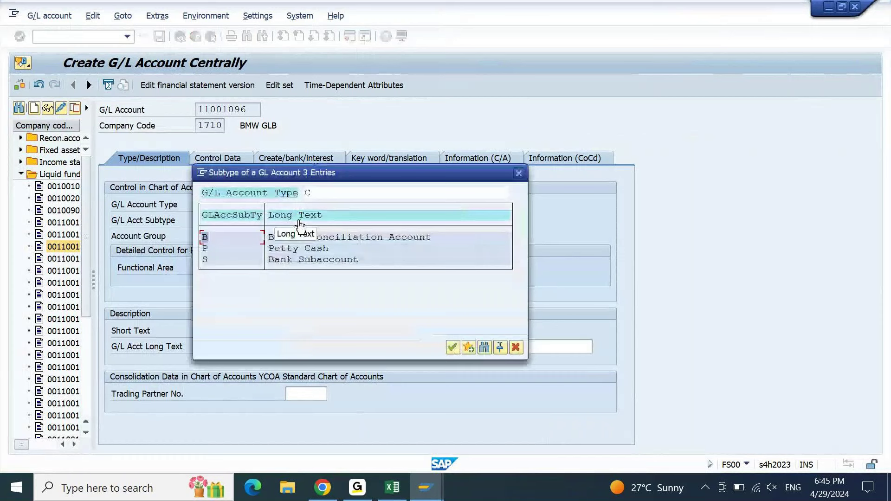
{"action": "left_click", "coordinate": [383, 238]}
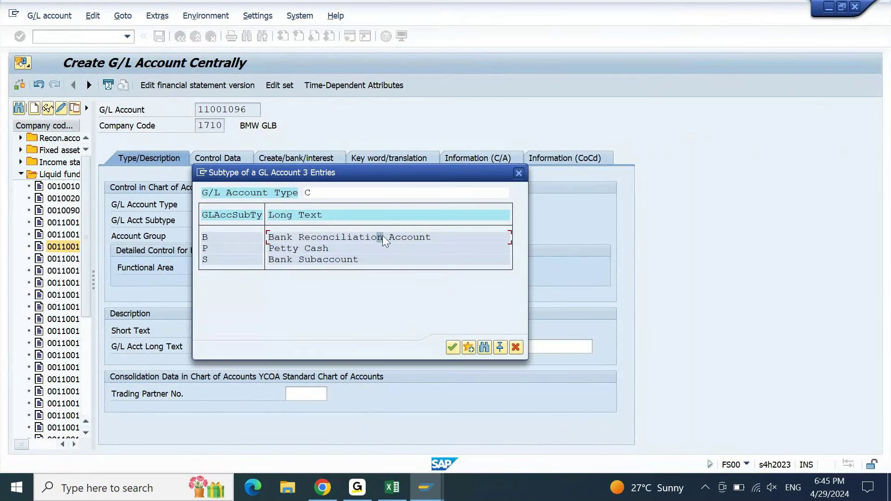
{"action": "double_click", "coordinate": [383, 238]}
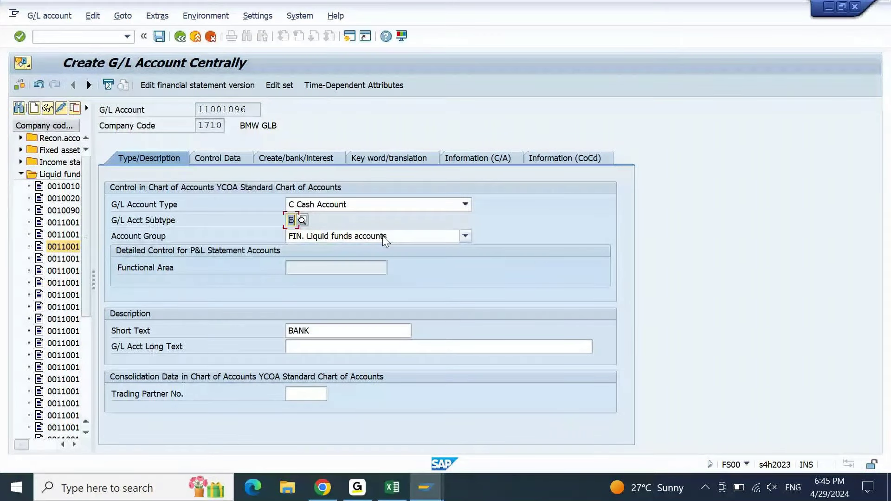
{"action": "key", "text": "Return"}
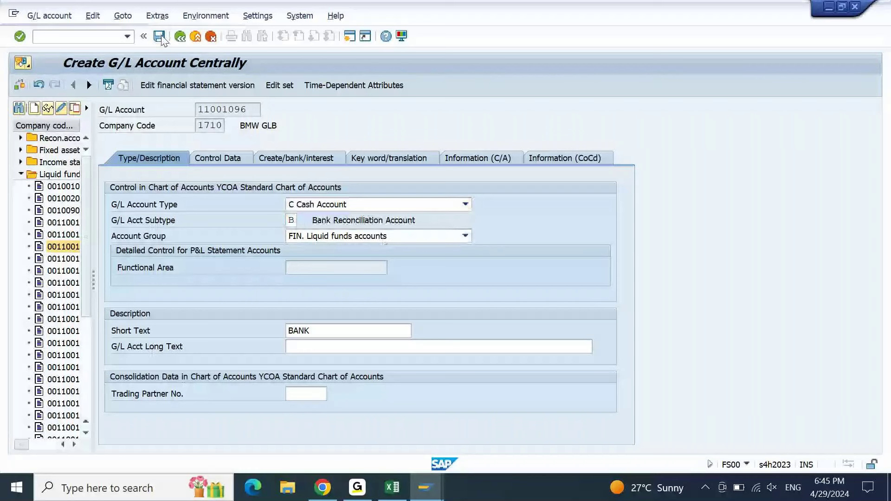
{"action": "left_click", "coordinate": [160, 37]}
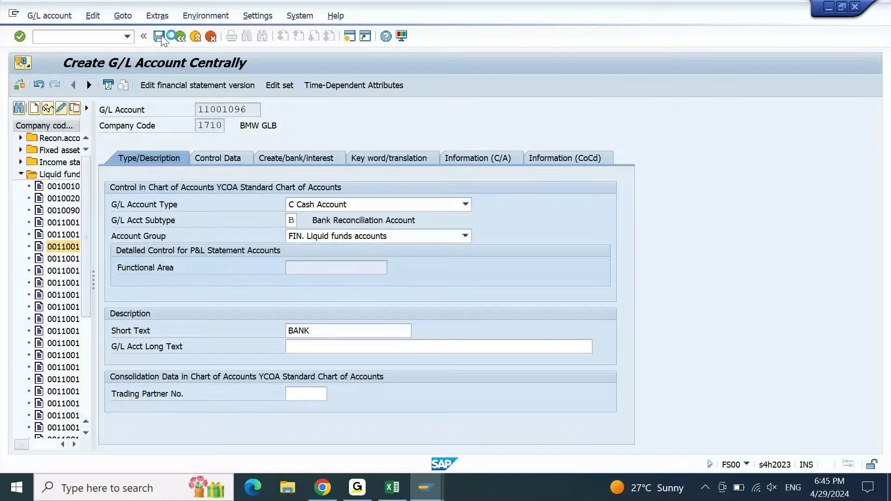
Step: Enter field status group G001 on the Create/bank/interest tab
{"action": "left_click", "coordinate": [303, 156]}
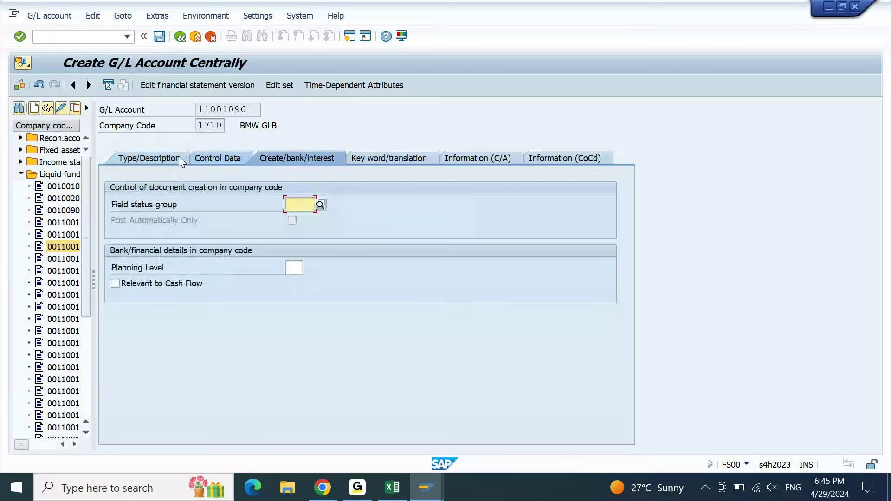
{"action": "type", "text": "g001"}
{"action": "key", "text": "Return"}
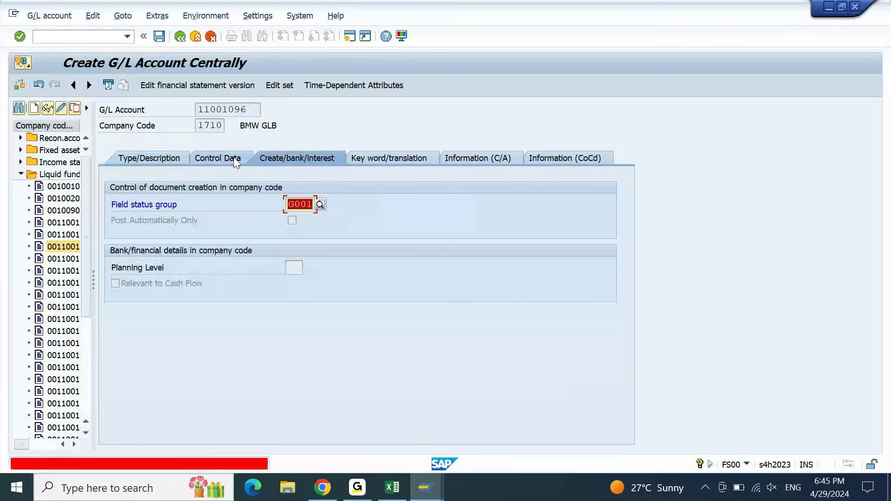
Step: Replace the rejected field status group with YB01 General
{"action": "key", "text": "Delete"}
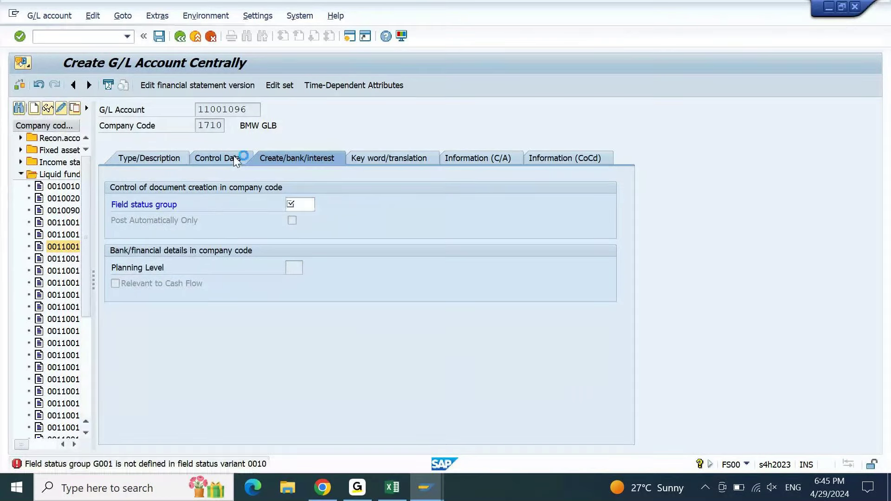
{"action": "key", "text": "F4"}
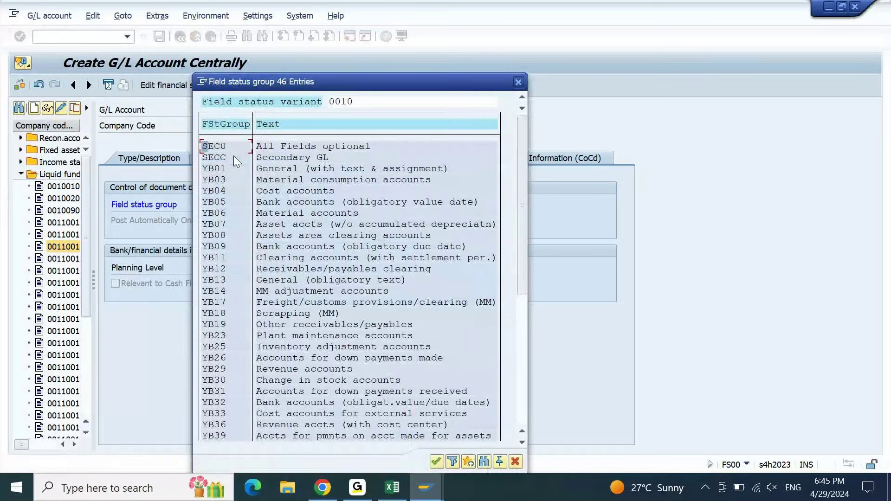
{"action": "left_click", "coordinate": [287, 168]}
{"action": "double_click", "coordinate": [287, 168]}
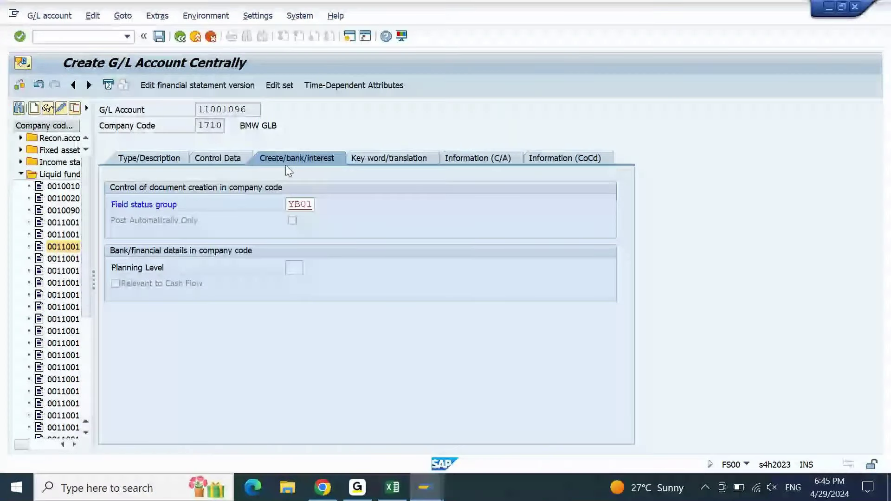
Step: Set sort key 001 on the Control Data tab and save the account
{"action": "left_click", "coordinate": [229, 158]}
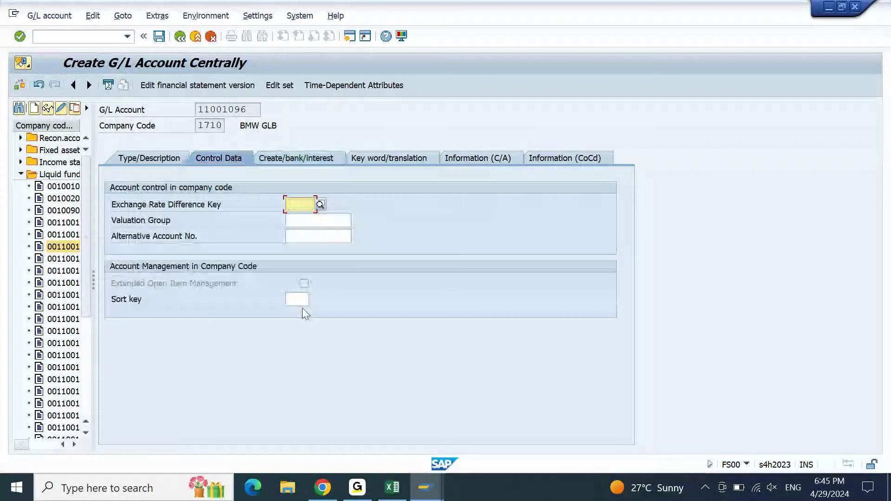
{"action": "left_click", "coordinate": [302, 302]}
{"action": "type", "text": "001"}
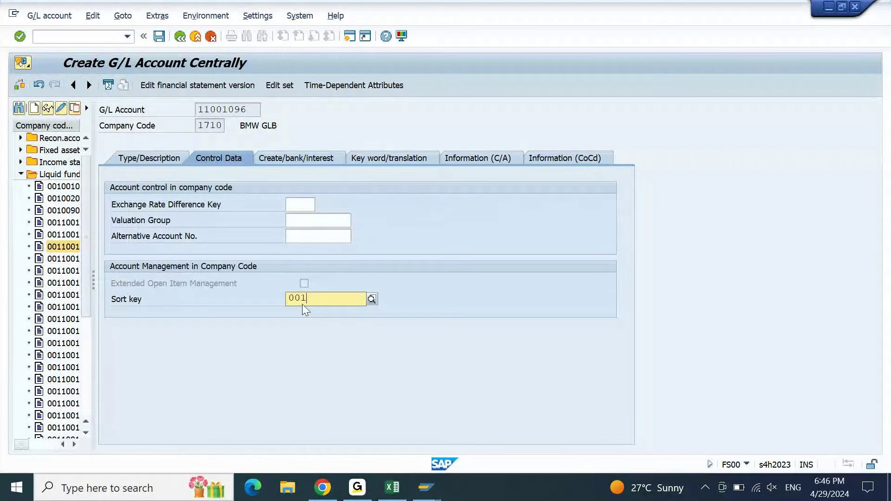
{"action": "key", "text": "Return"}
{"action": "left_click", "coordinate": [160, 37]}
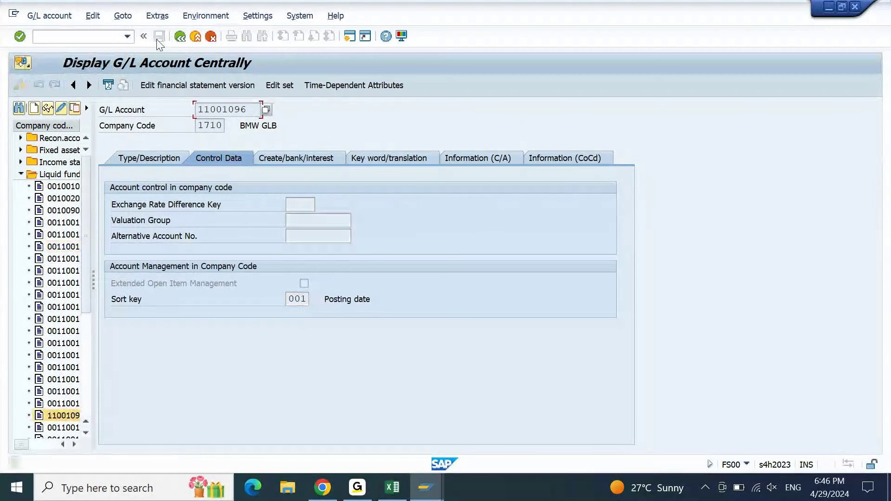
Step: Put account 11001096 into change mode on Type/Description and widen the account tree
{"action": "left_click", "coordinate": [168, 158]}
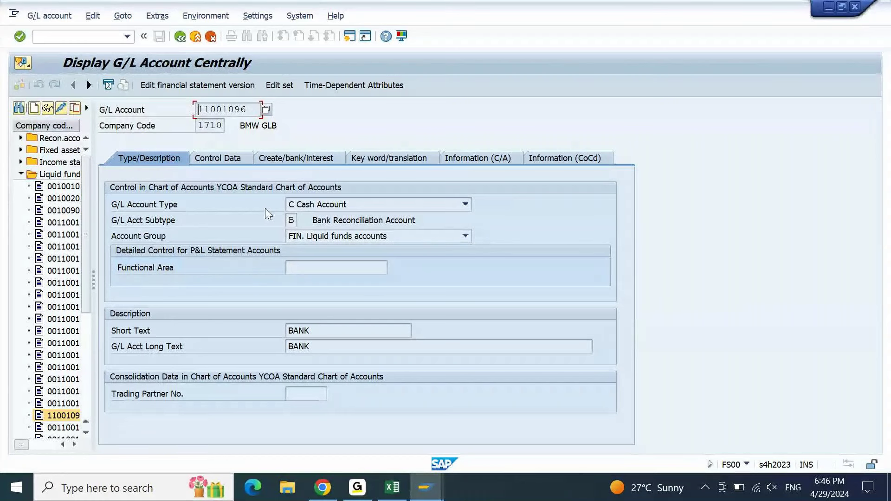
{"action": "left_click", "coordinate": [344, 332]}
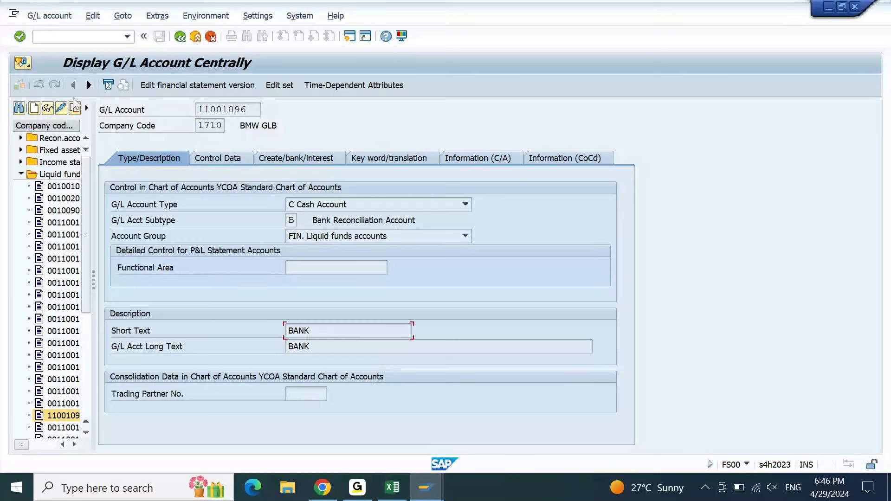
{"action": "left_click", "coordinate": [63, 110]}
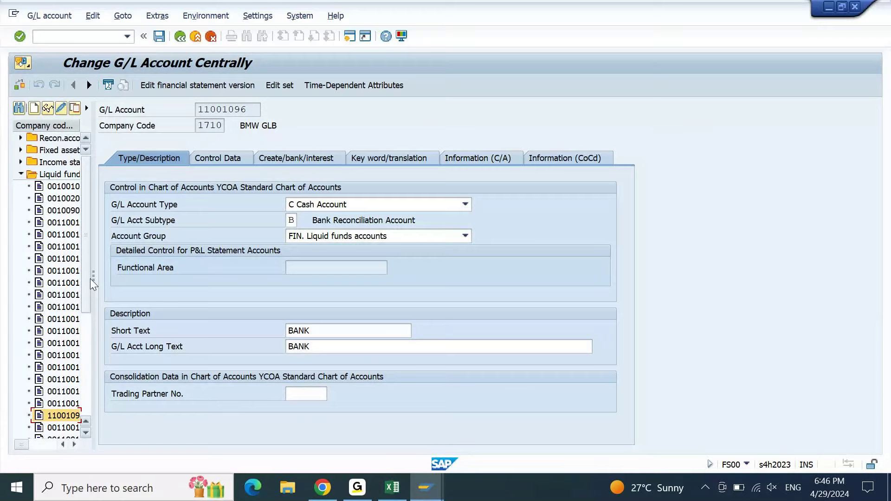
{"action": "left_click_drag", "start_coordinate": [91, 282], "coordinate": [246, 282]}
Step: Set short text and long text to BANK MAIN ACCOUNT
{"action": "left_click", "coordinate": [501, 331]}
{"action": "type", "text": "MAIN "}
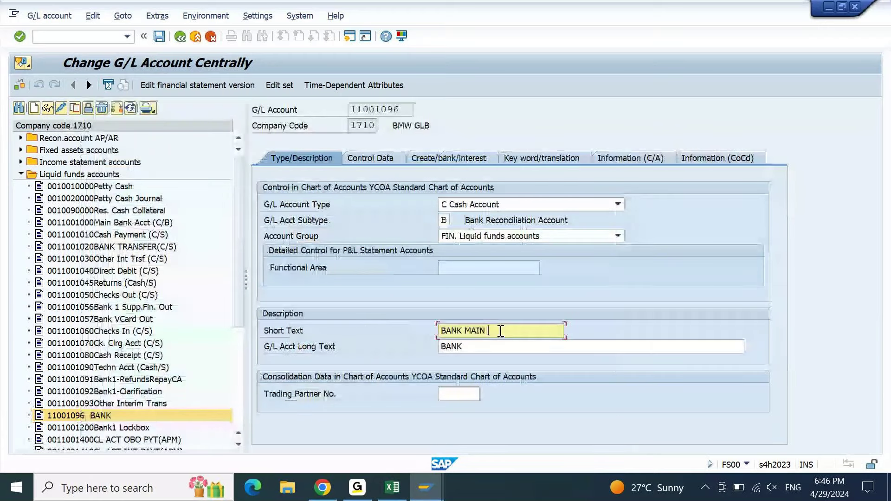
{"action": "type", "text": "A"}
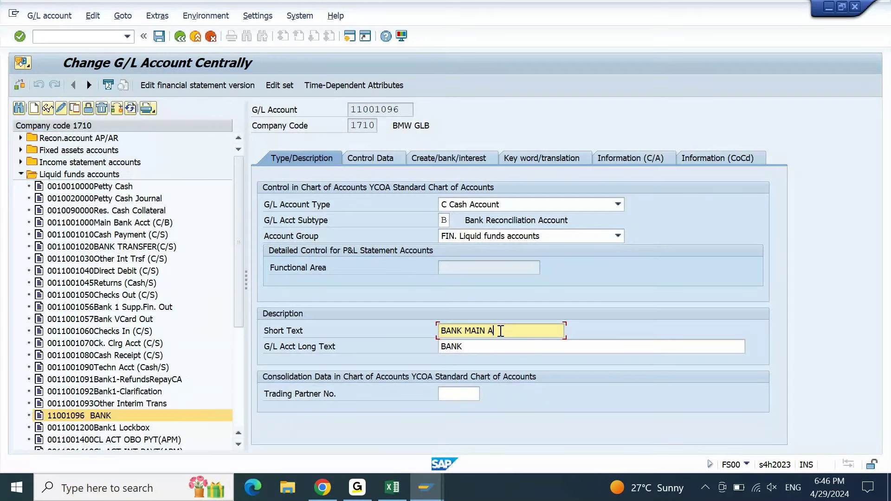
{"action": "type", "text": "CCOUNT"}
{"action": "key", "text": "Tab"}
{"action": "type", "text": "BANK MAIN ACCOUNT"}
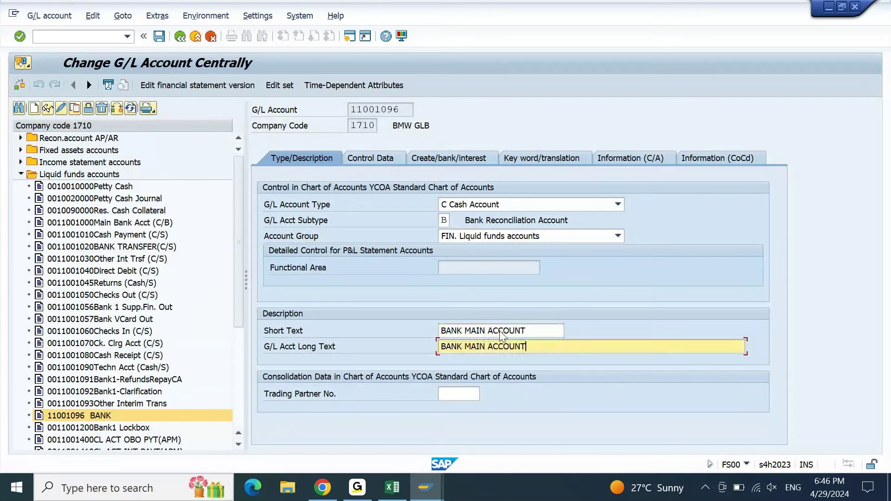
{"action": "key", "text": "Return"}
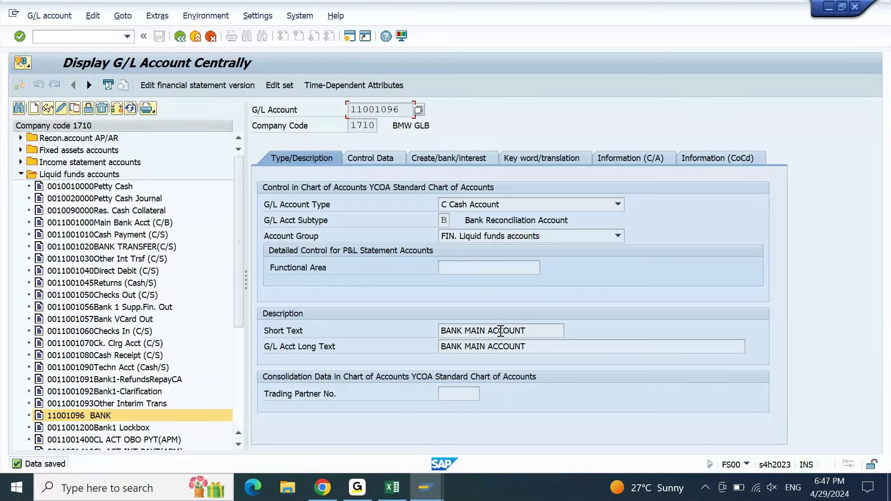
{"action": "left_click", "coordinate": [425, 488]}
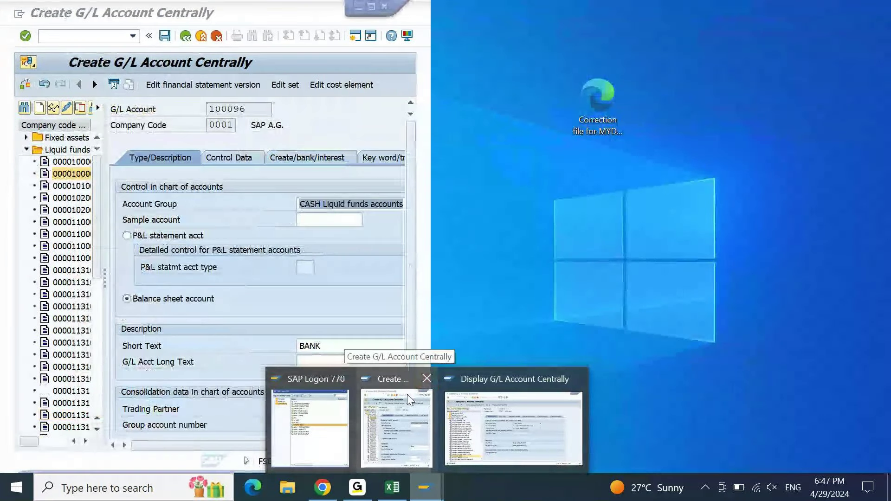
Step: End the older Create G/L Account session with /ne
{"action": "left_click", "coordinate": [408, 395]}
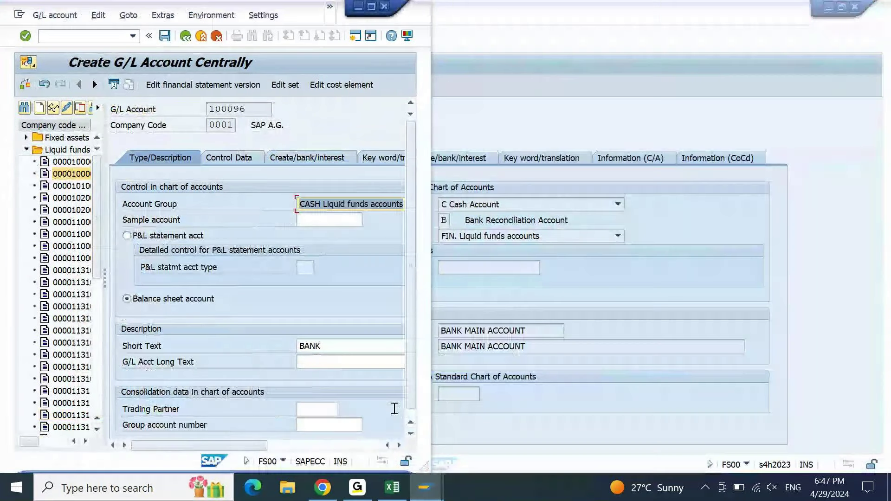
{"action": "left_click", "coordinate": [102, 36]}
{"action": "type", "text": "/nex"}
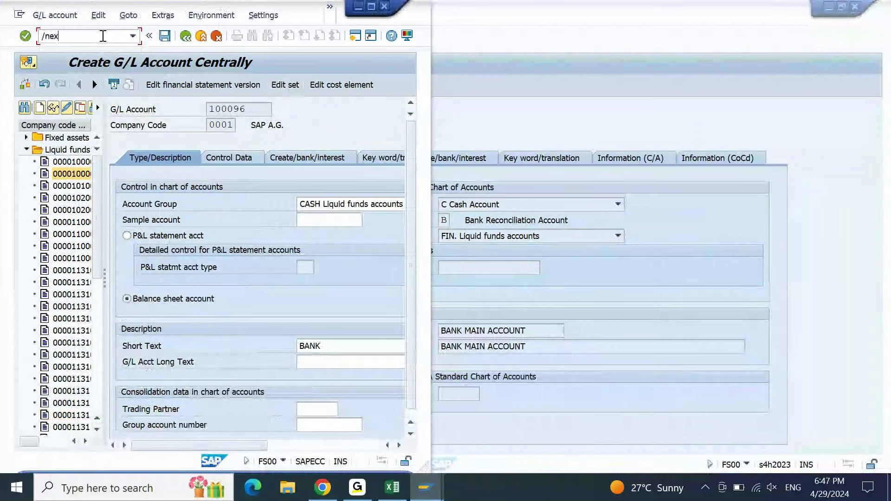
{"action": "key", "text": "Return"}
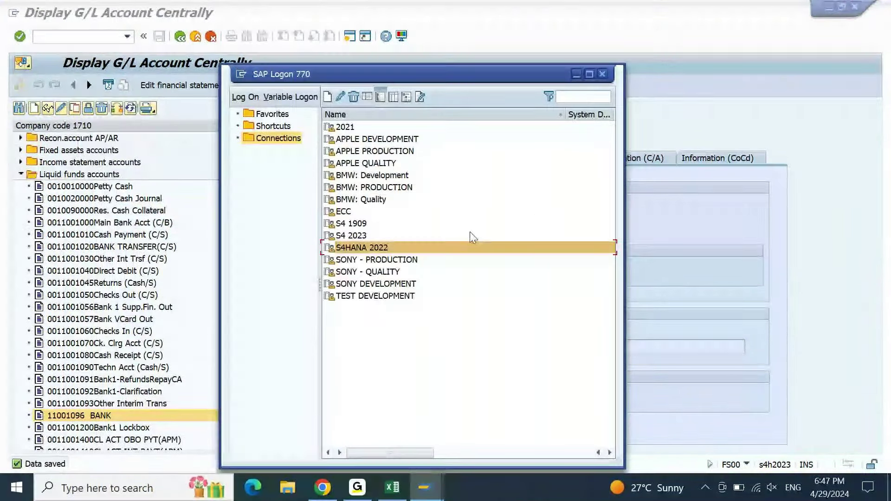
Step: Log on to S4HANA 2022 with the user's credentials and start transaction BP
{"action": "double_click", "coordinate": [364, 249]}
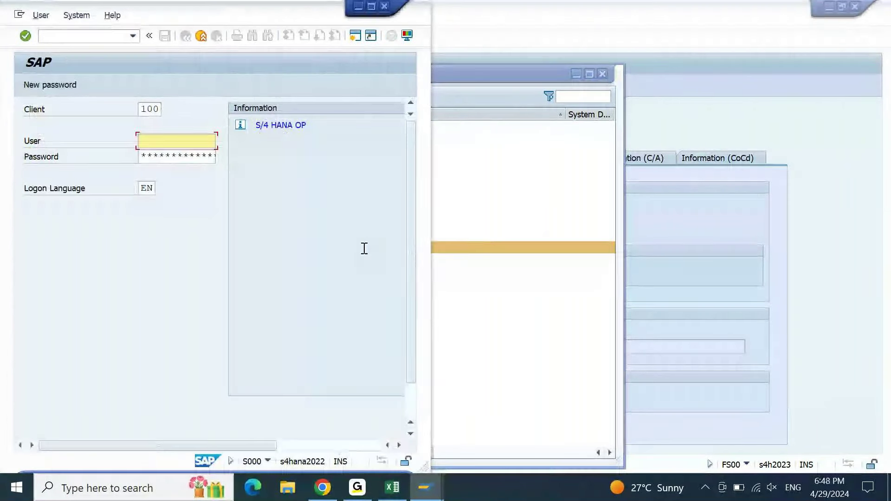
{"action": "type", "text": "ajay"}
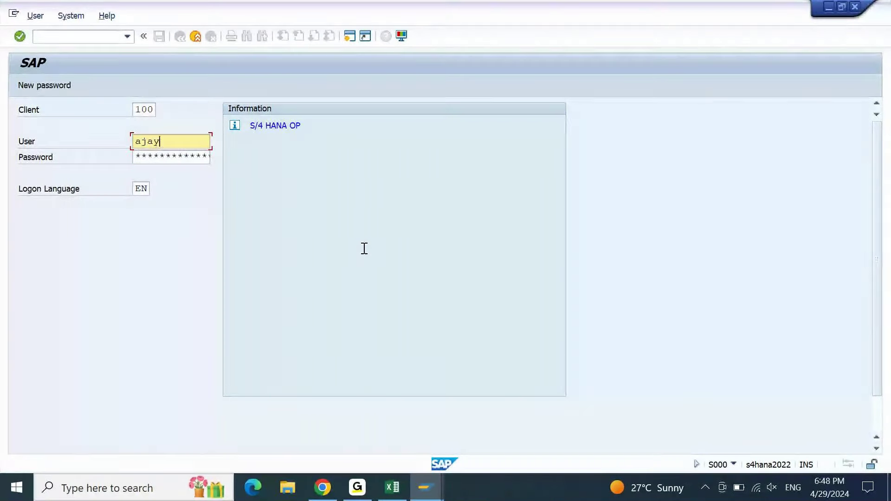
{"action": "key", "text": "Tab"}
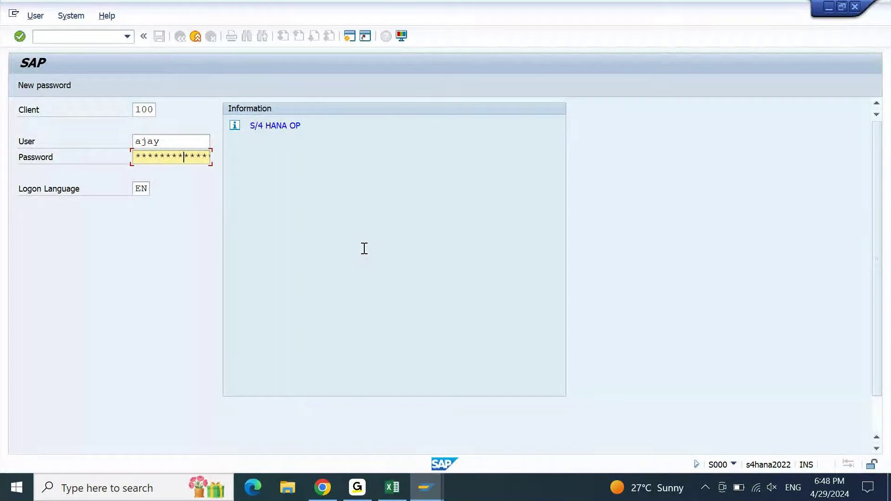
{"action": "key", "text": "Return"}
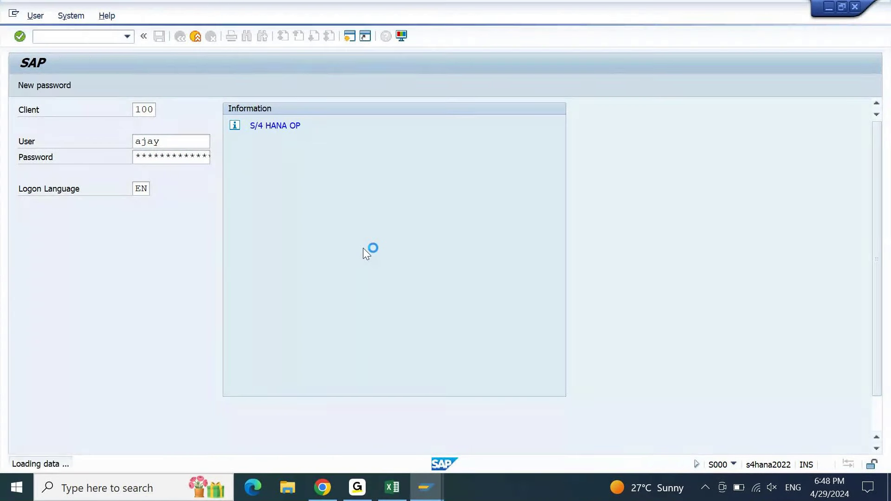
{"action": "type", "text": "bp"}
{"action": "key", "text": "Return"}
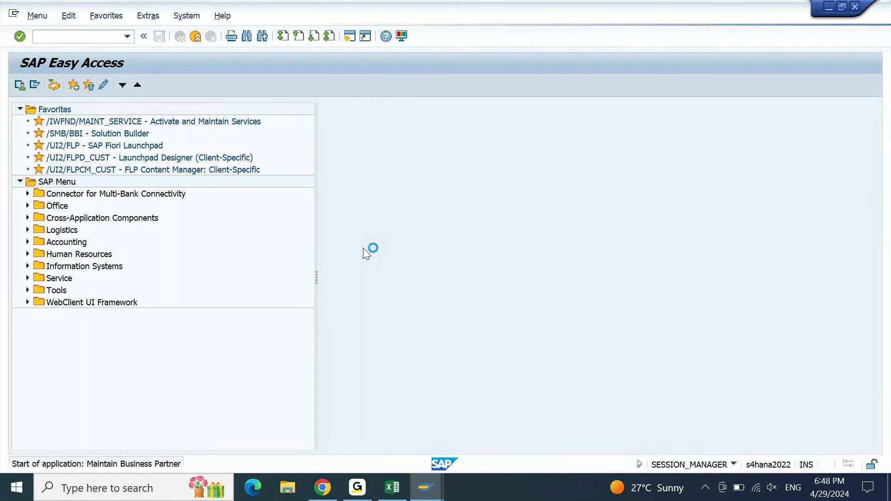
Step: Find business partner Uniform India Pvt Ltd by Name1 search *UNIFORM*
{"action": "left_click", "coordinate": [323, 492]}
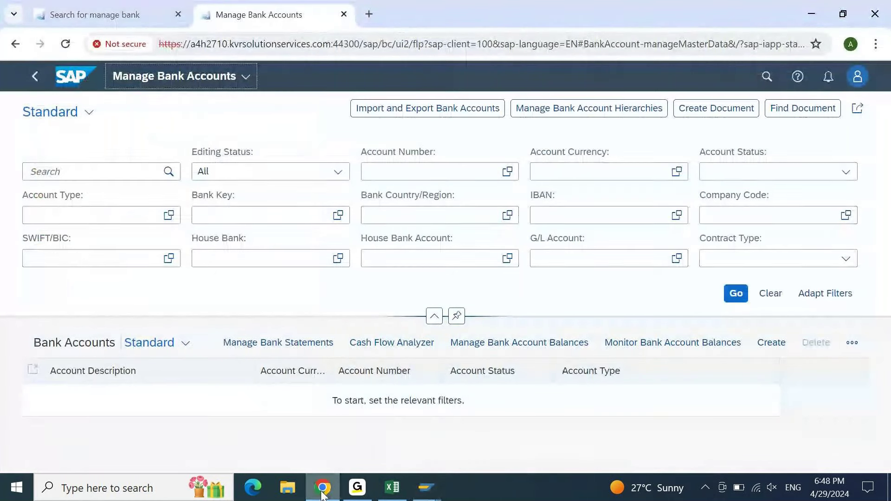
{"action": "left_click", "coordinate": [323, 493]}
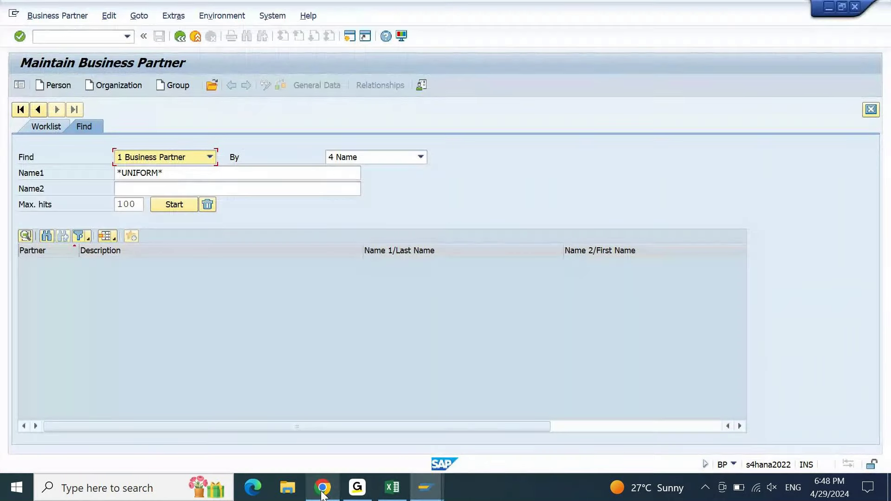
{"action": "left_click", "coordinate": [175, 174]}
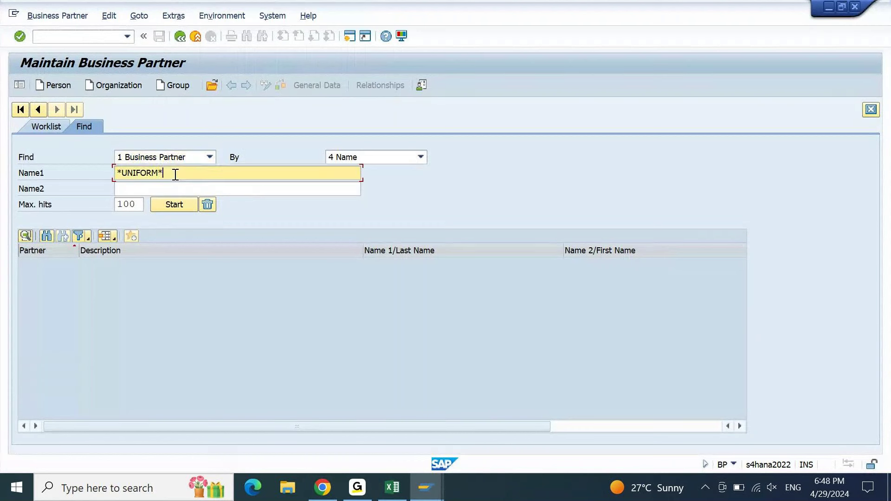
{"action": "left_click", "coordinate": [174, 204]}
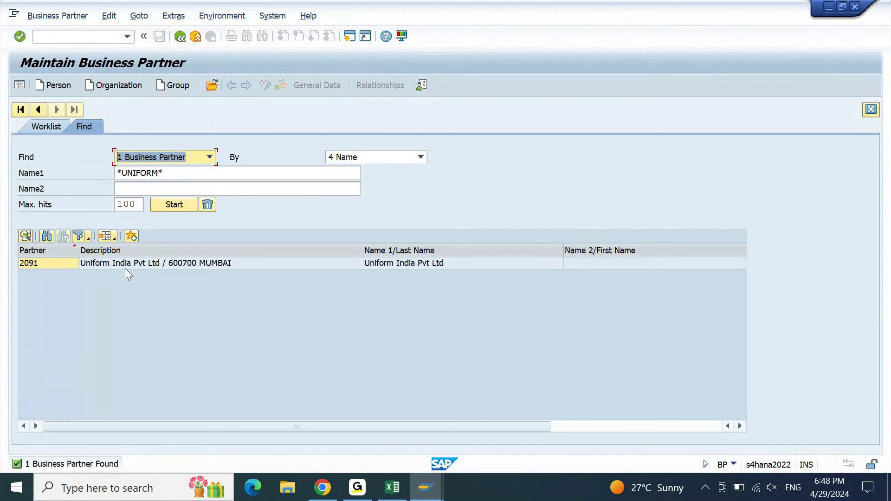
{"action": "left_click", "coordinate": [125, 268]}
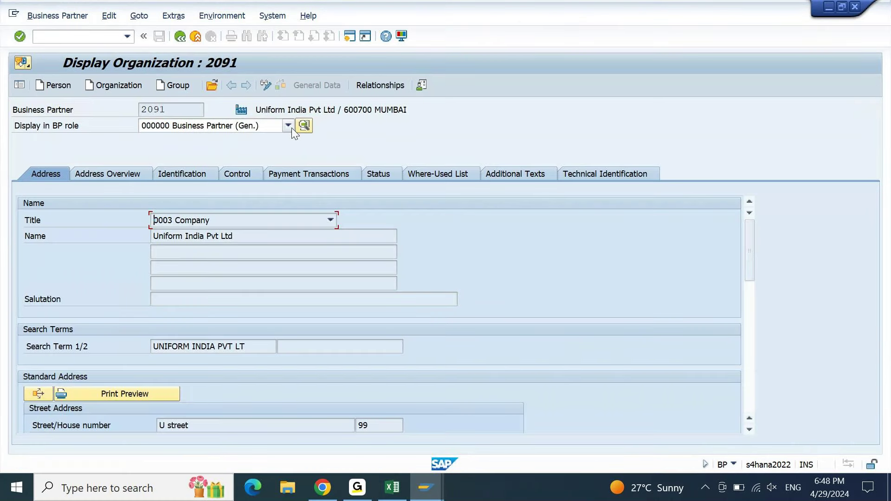
Step: Show its FLVN00 Supplier company code data and select reconciliation account 24100000
{"action": "left_click", "coordinate": [288, 126]}
{"action": "left_click", "coordinate": [226, 152]}
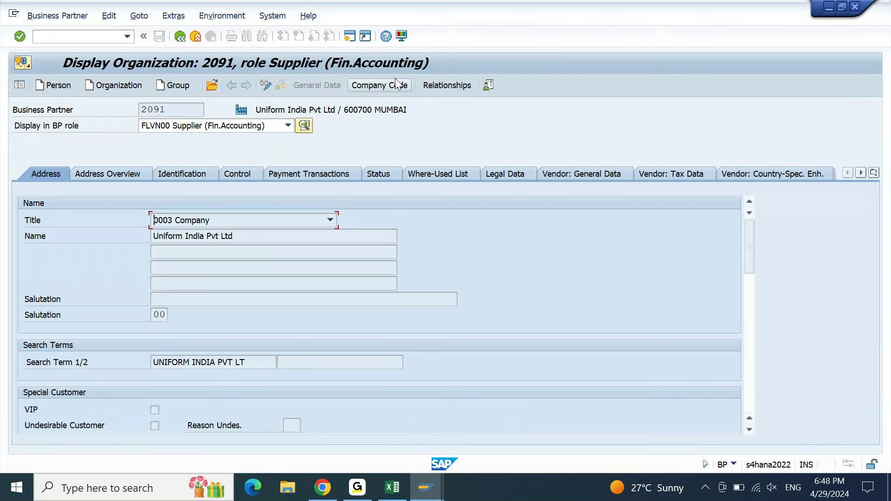
{"action": "left_click", "coordinate": [397, 86]}
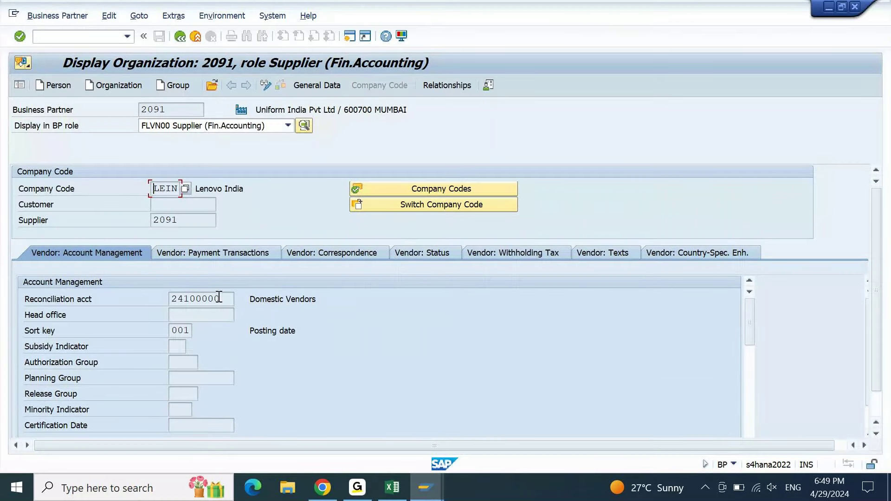
{"action": "left_click_drag", "start_coordinate": [224, 299], "coordinate": [80, 317]}
Step: Copy reconciliation account 24100000 from its value list and open a new GUI window
{"action": "left_click", "coordinate": [65, 303]}
{"action": "left_click", "coordinate": [197, 301]}
{"action": "left_click", "coordinate": [239, 299]}
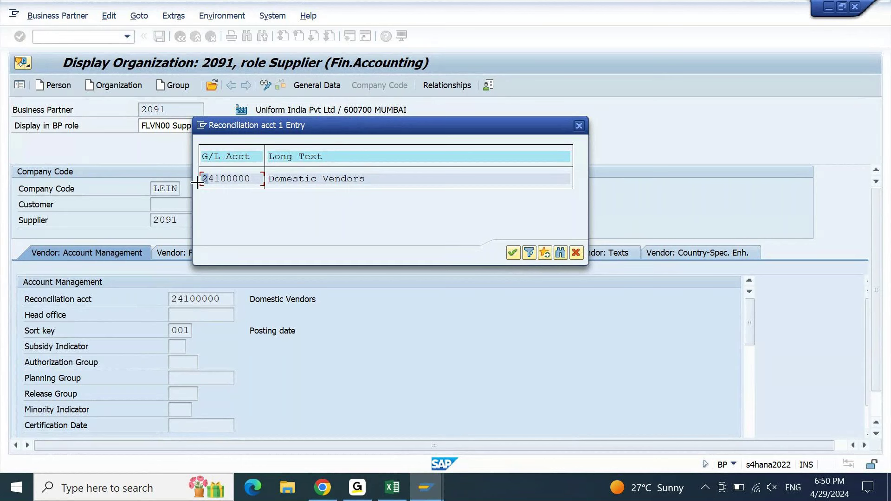
{"action": "key", "text": "ctrl+y"}
{"action": "left_click_drag", "start_coordinate": [201, 179], "coordinate": [254, 180]}
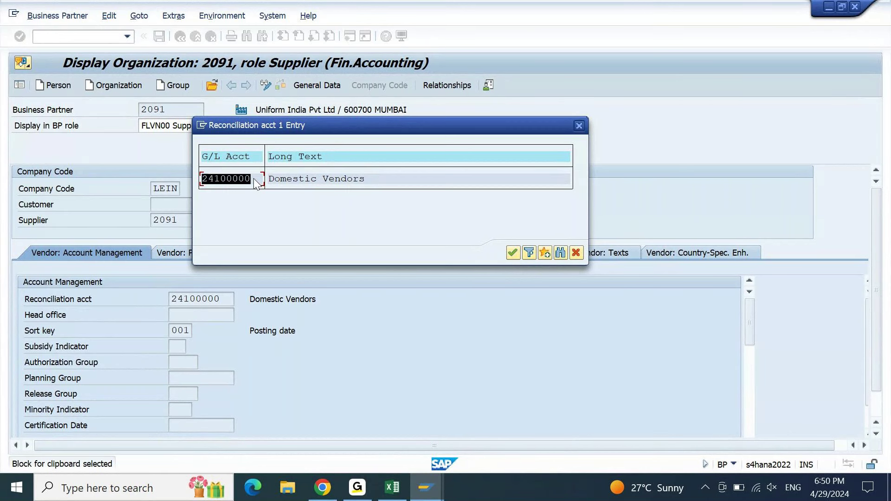
{"action": "key", "text": "ctrl+c"}
{"action": "left_click", "coordinate": [201, 125]}
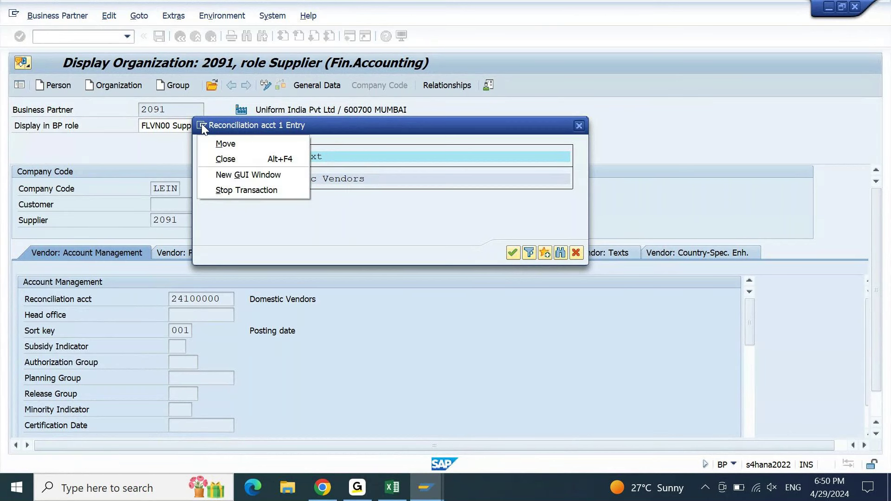
{"action": "left_click", "coordinate": [234, 175]}
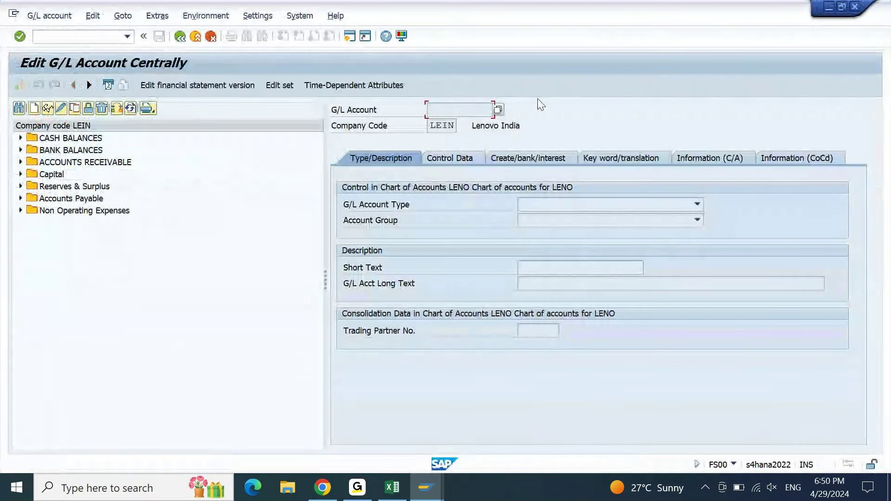
Step: Display G/L account 24100000 Domestic Vendors under Accounts Payable and view its Control Data
{"action": "left_click", "coordinate": [20, 199]}
{"action": "left_click", "coordinate": [67, 212]}
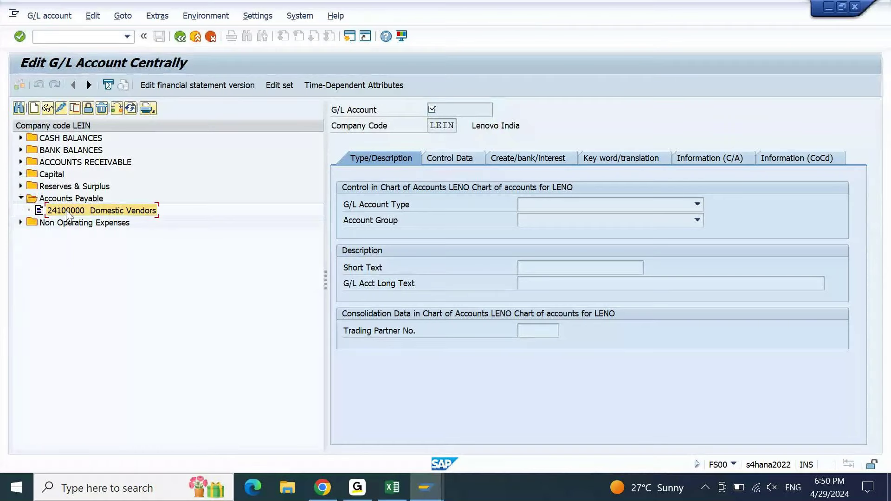
{"action": "left_click", "coordinate": [48, 110]}
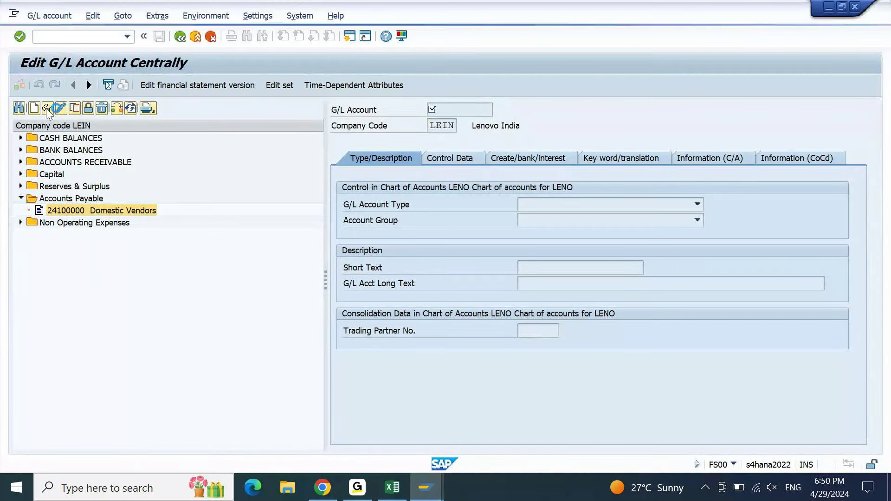
{"action": "left_click", "coordinate": [461, 158]}
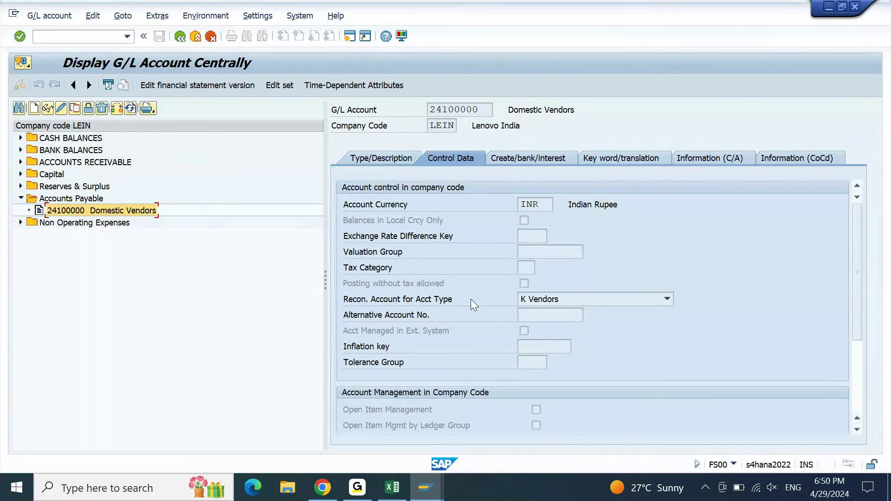
Step: Select account number 24100000 and return to the business partner window
{"action": "left_click_drag", "start_coordinate": [487, 110], "coordinate": [402, 112]}
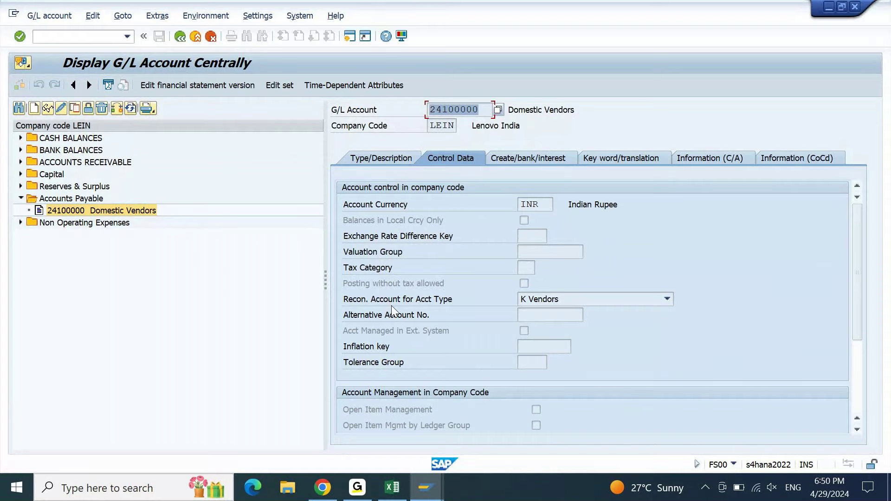
{"action": "mouse_move", "coordinate": [426, 487]}
{"action": "left_click", "coordinate": [494, 437]}
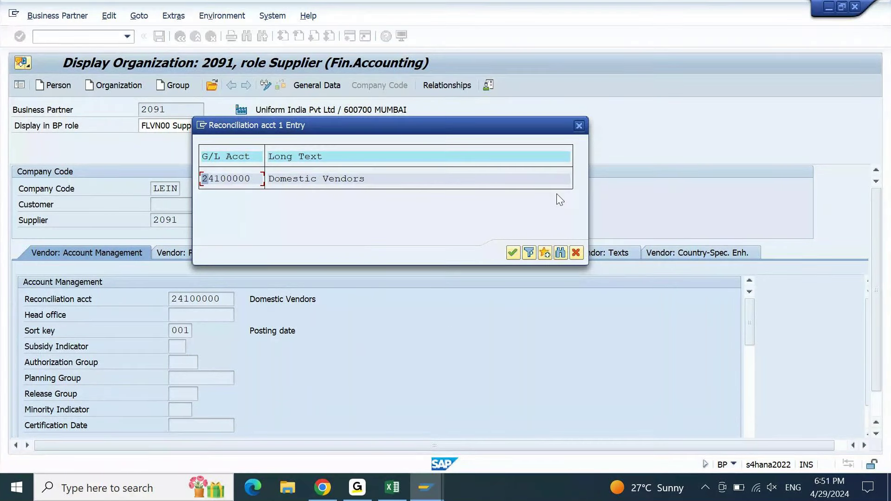
Step: Close the value list and check account 11001096's subtype Bank Reconciliation Account in company code 1710
{"action": "left_click", "coordinate": [584, 127]}
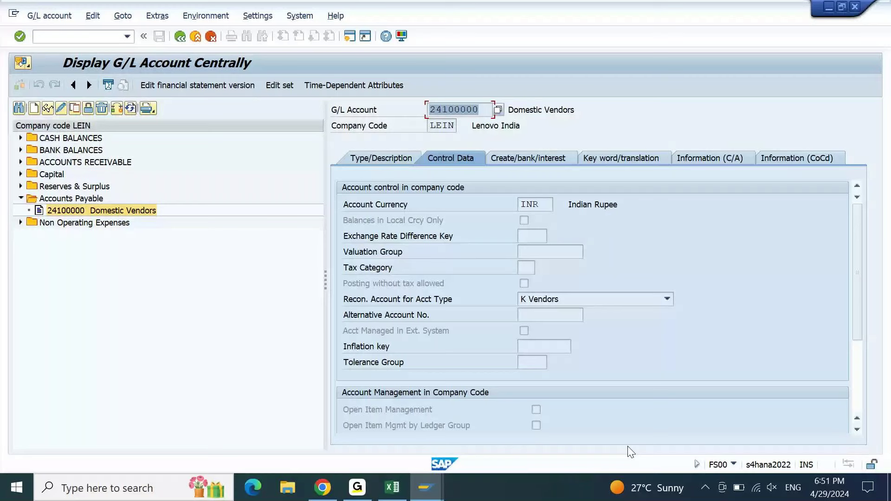
{"action": "left_click", "coordinate": [442, 490]}
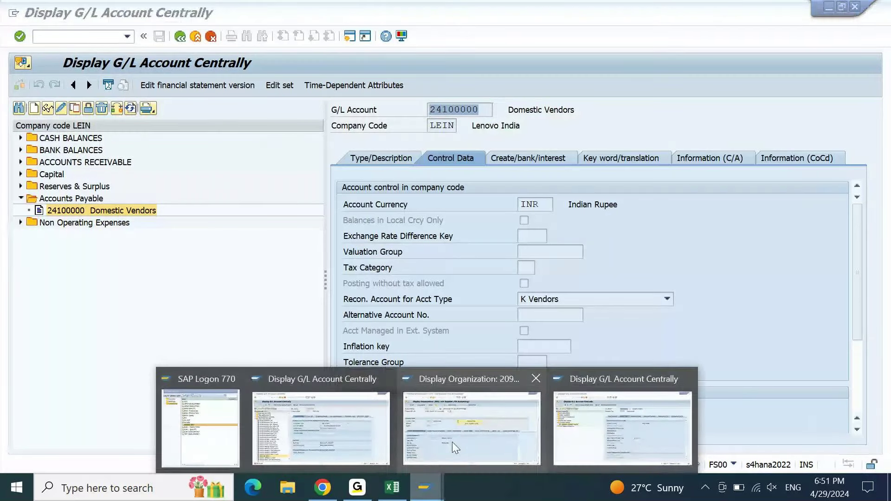
{"action": "mouse_move", "coordinate": [362, 432]}
{"action": "left_click", "coordinate": [362, 432]}
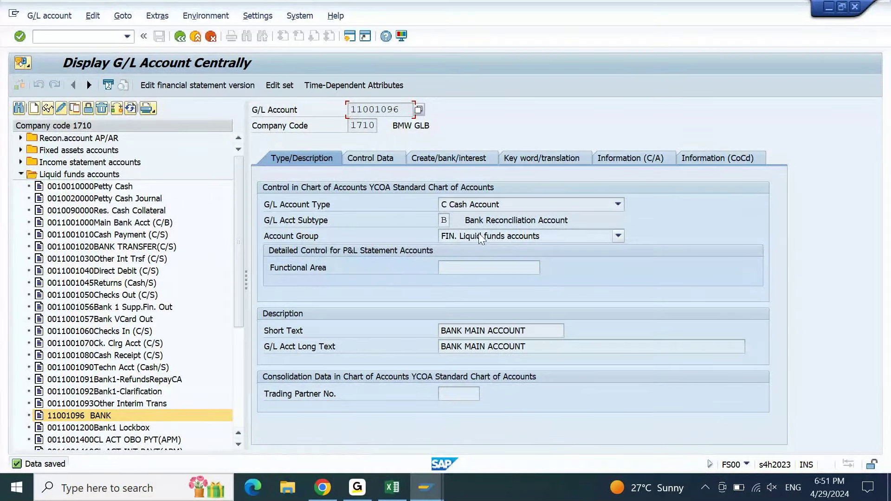
{"action": "left_click_drag", "start_coordinate": [466, 224], "coordinate": [575, 224]}
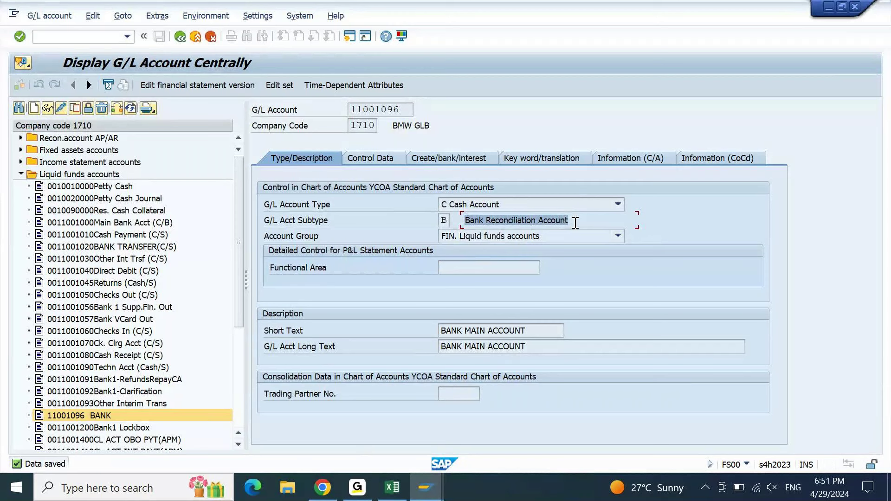
{"action": "left_click_drag", "start_coordinate": [578, 221], "coordinate": [464, 222]}
Step: Compare against the Domestic Vendors description in the business partner window, then return to 11001096
{"action": "left_click", "coordinate": [426, 488]}
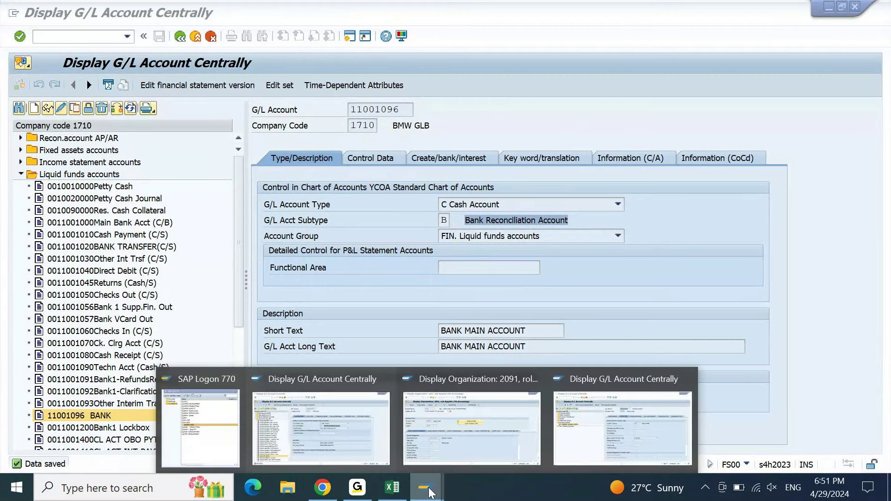
{"action": "left_click", "coordinate": [524, 403]}
{"action": "left_click_drag", "start_coordinate": [318, 300], "coordinate": [247, 301]}
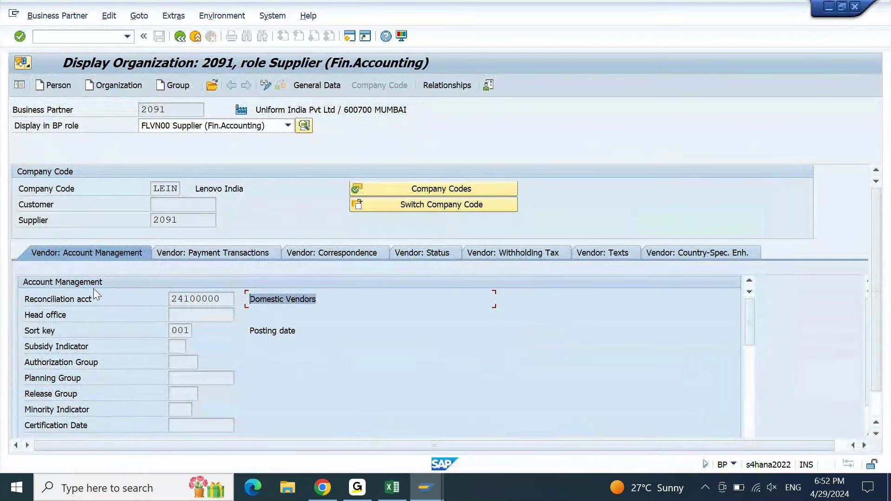
{"action": "left_click", "coordinate": [427, 490]}
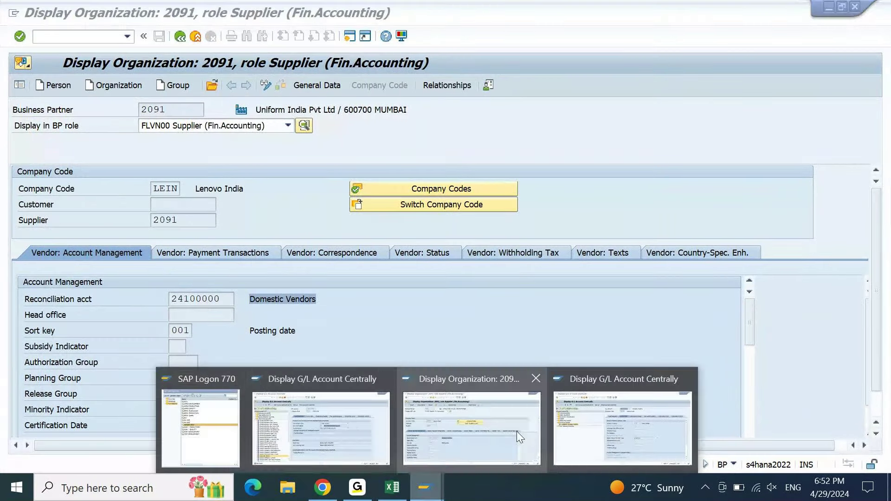
{"action": "left_click", "coordinate": [358, 428]}
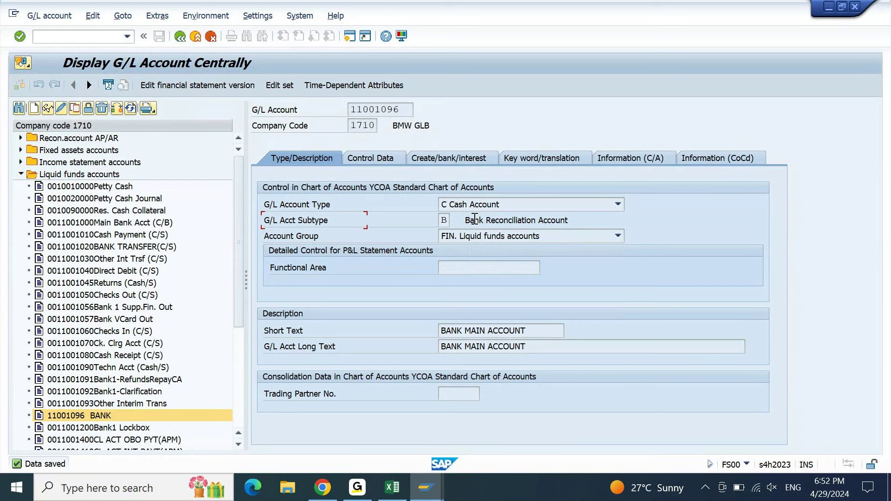
Step: Select 11001096 BANK in the account tree and pick up its account number
{"action": "left_click", "coordinate": [63, 418]}
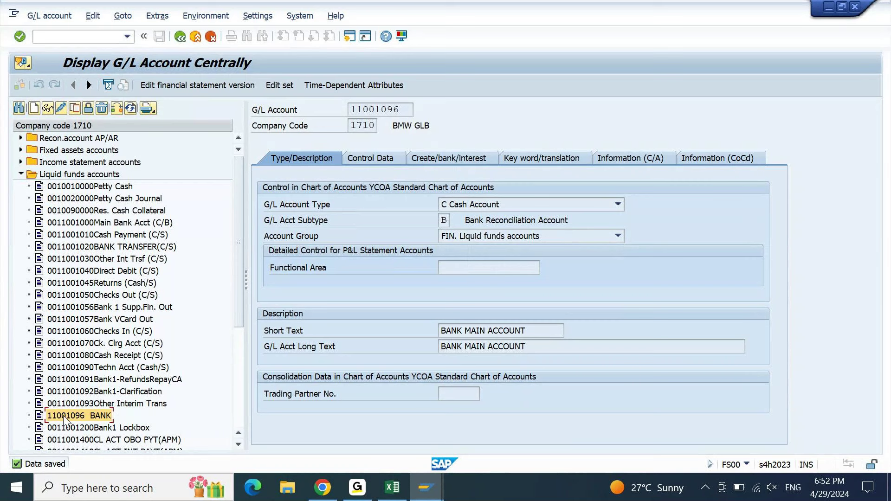
{"action": "left_click", "coordinate": [405, 111]}
{"action": "double_click", "coordinate": [405, 112]}
{"action": "left_click", "coordinate": [405, 112]}
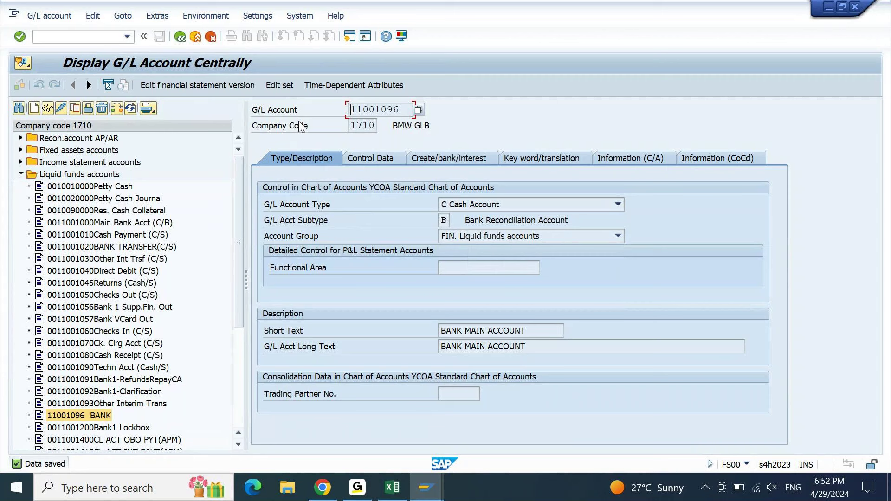
Step: Create G/L account 11001097 in company code 1710 with account type C Cash Account
{"action": "left_click", "coordinate": [35, 108]}
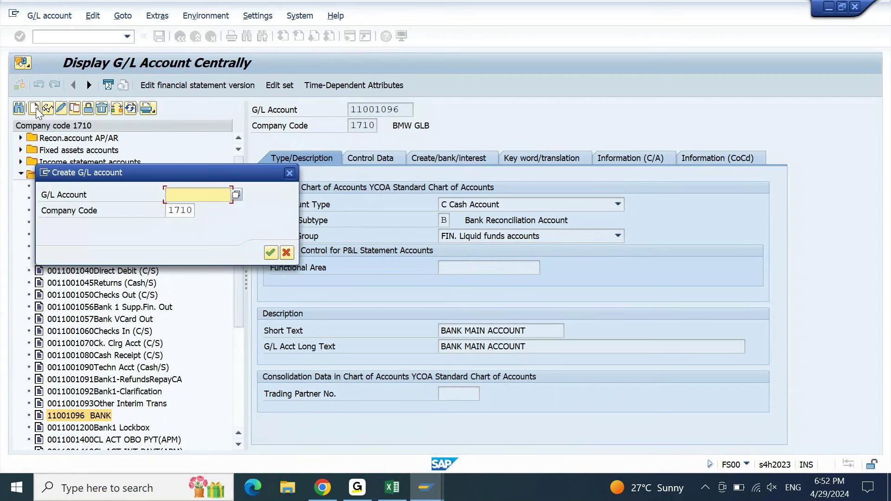
{"action": "key", "text": "ctrl+v"}
{"action": "type", "text": "7"}
{"action": "key", "text": "Return"}
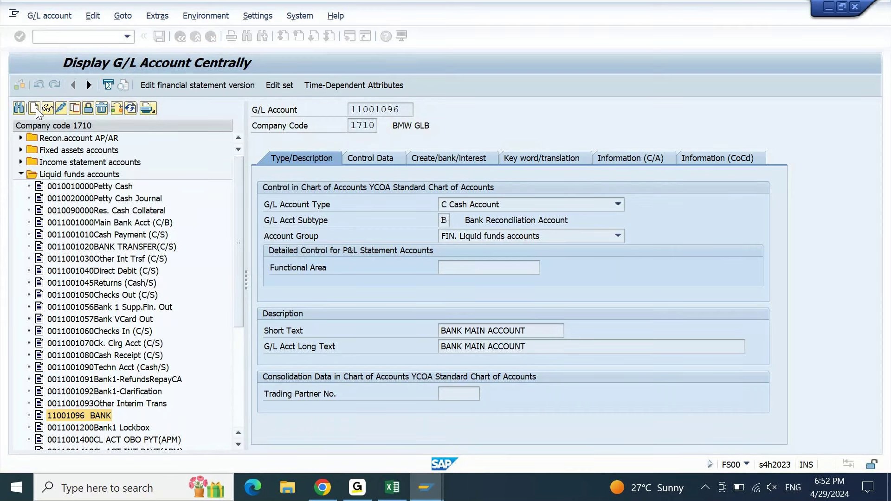
{"action": "left_click", "coordinate": [529, 205]}
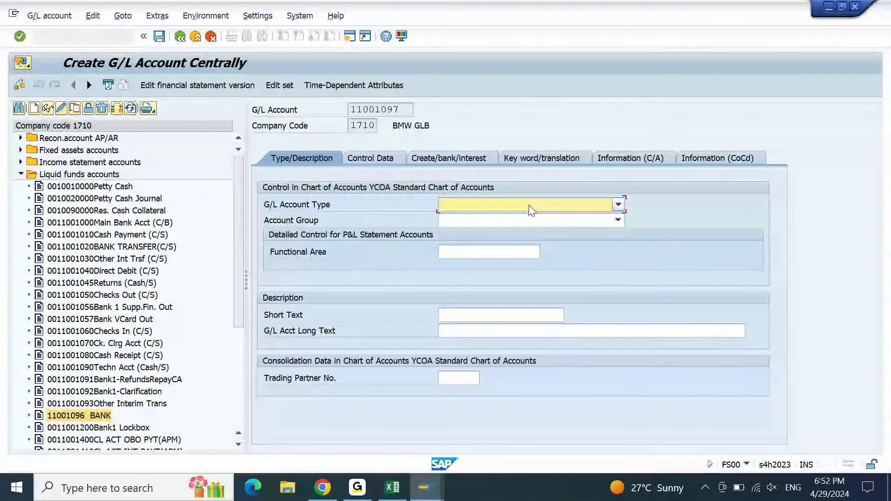
{"action": "left_click", "coordinate": [522, 218]}
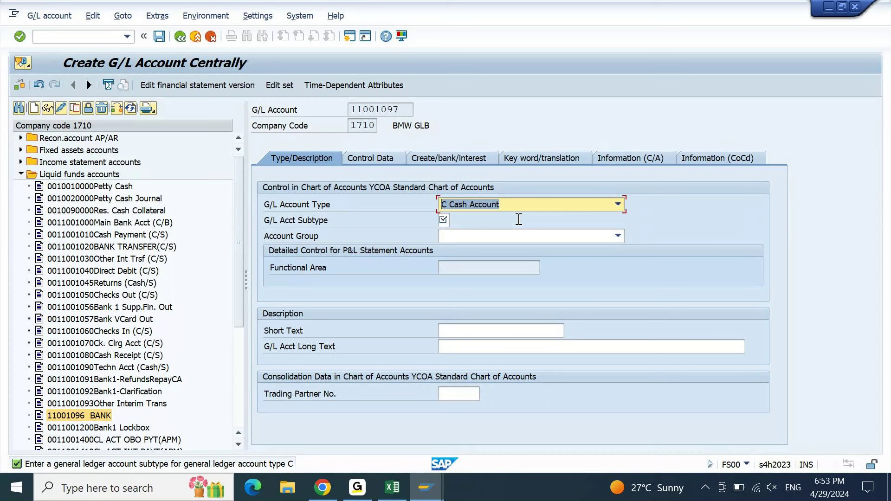
Step: Enter short text and long text 'BANK OUTGOING ACCOUNT' for account 11001097
{"action": "left_click", "coordinate": [473, 336]}
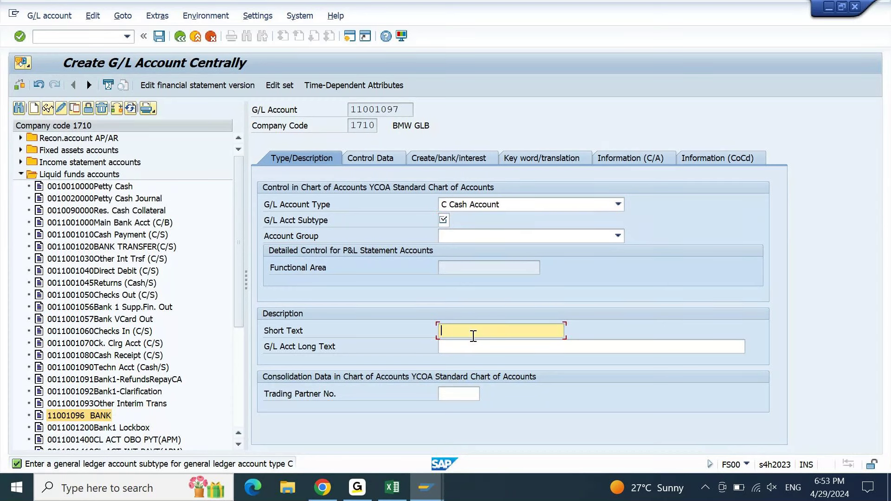
{"action": "type", "text": "bank out"}
{"action": "key", "text": "shift+Tab"}
{"action": "key", "text": "Tab"}
{"action": "type", "text": "BANK"}
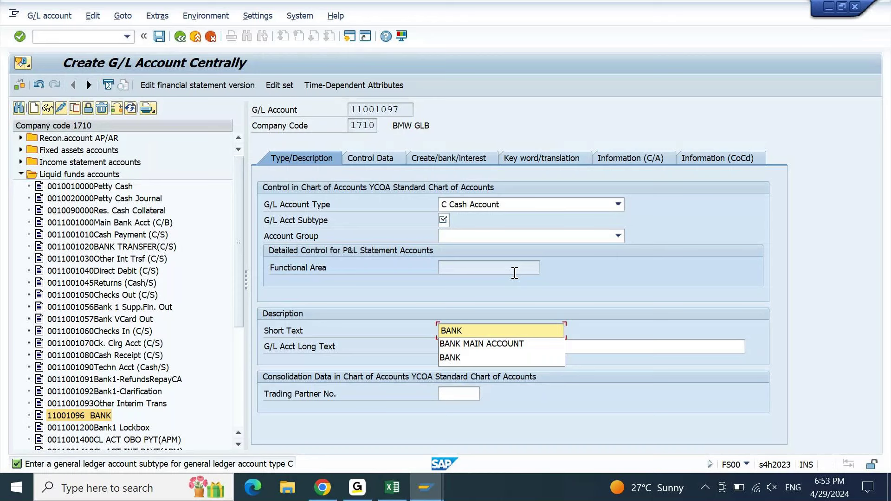
{"action": "type", "text": " OUTGOING ACCOUN"}
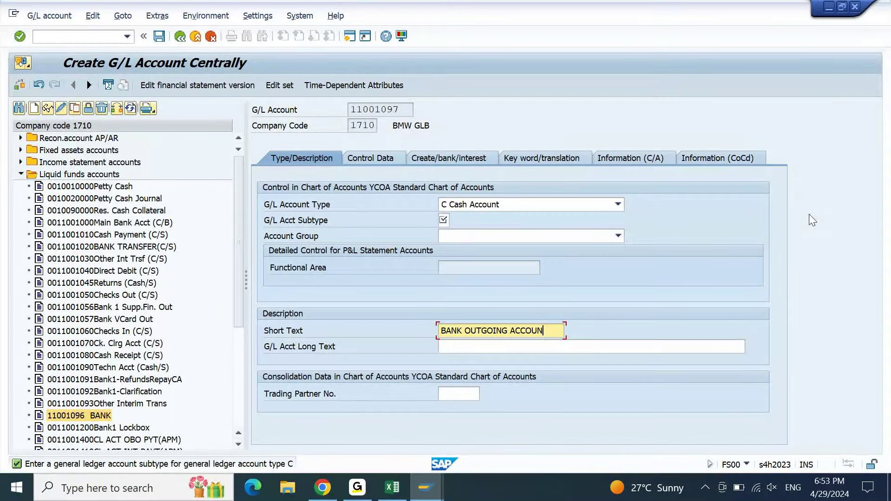
{"action": "key", "text": "Tab"}
{"action": "type", "text": "BANK OUTGOING ACCOUNT"}
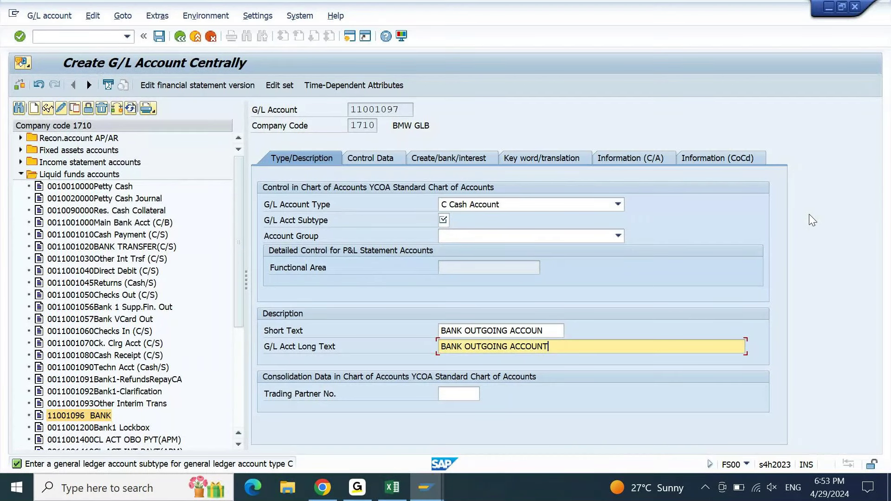
{"action": "left_click", "coordinate": [448, 221]}
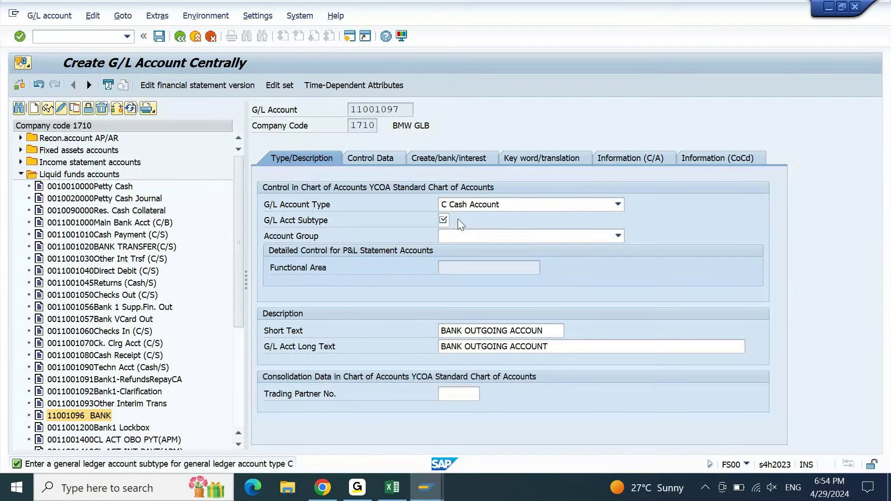
Step: Set the G/L account subtype of 11001097 to S Bank Subaccount
{"action": "key", "text": "F4"}
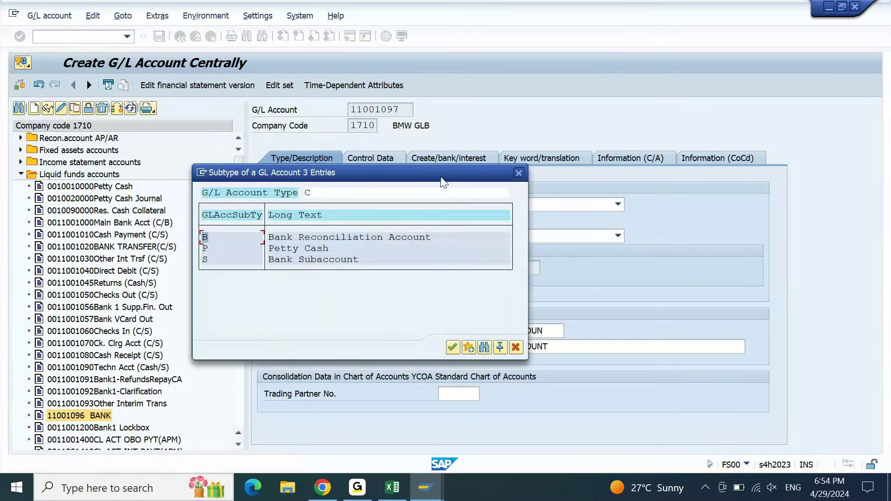
{"action": "left_click_drag", "start_coordinate": [445, 183], "coordinate": [795, 102]}
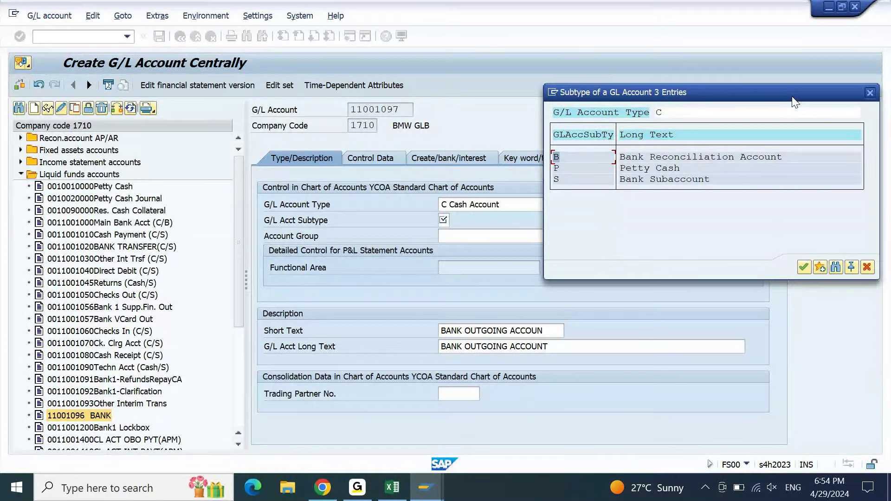
{"action": "left_click", "coordinate": [659, 179]}
{"action": "double_click", "coordinate": [660, 179]}
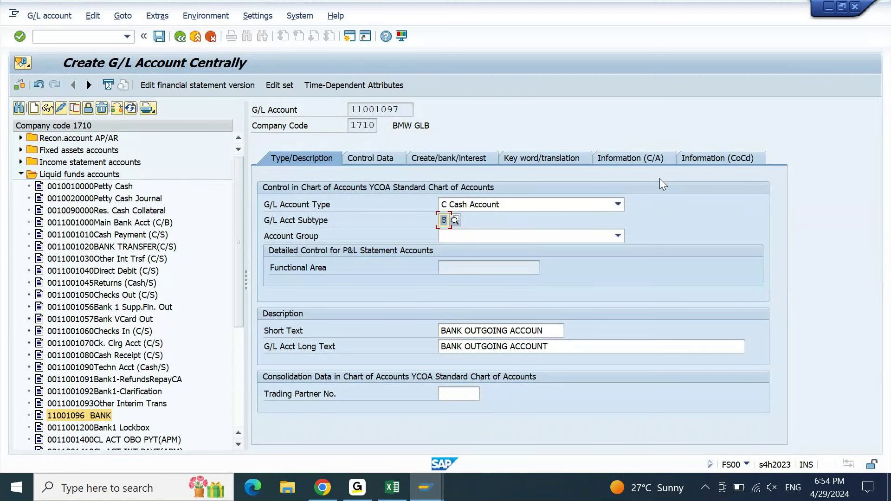
{"action": "key", "text": "Return"}
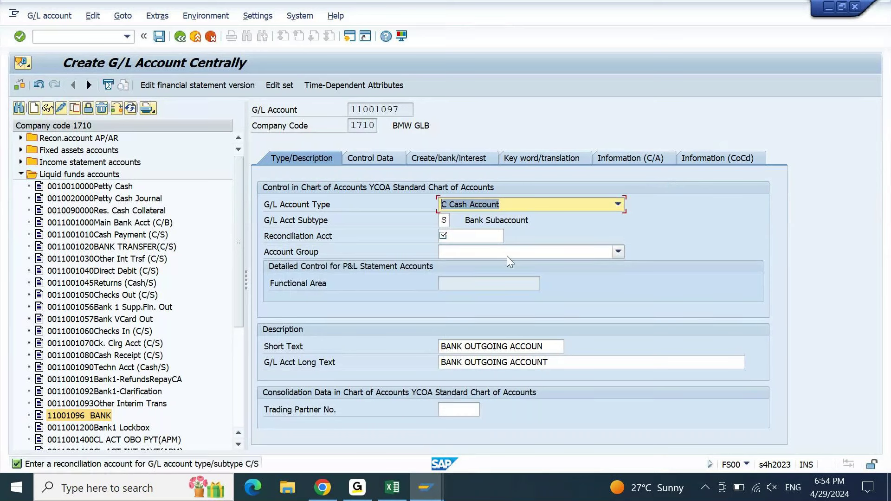
{"action": "left_click", "coordinate": [312, 237]}
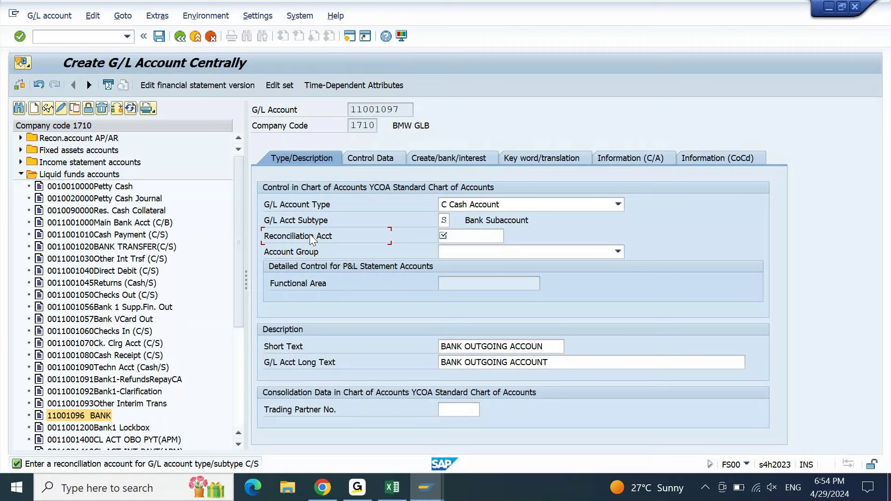
{"action": "left_click", "coordinate": [426, 488]}
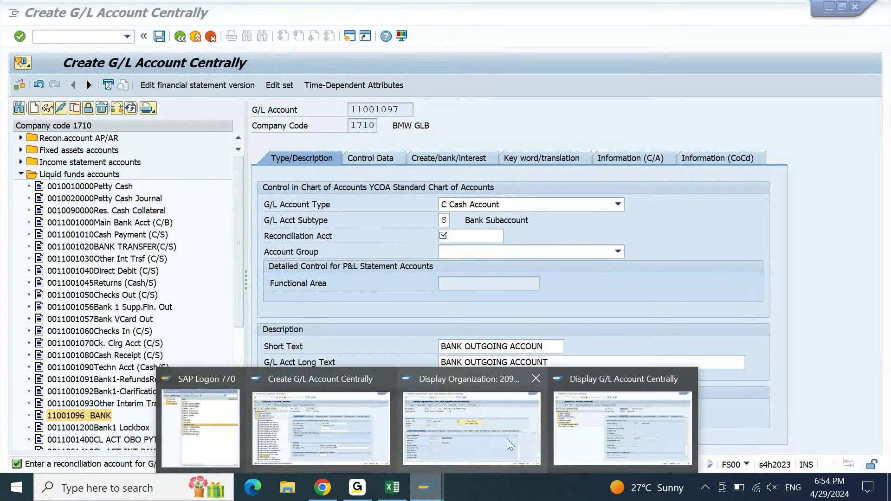
{"action": "left_click", "coordinate": [432, 404]}
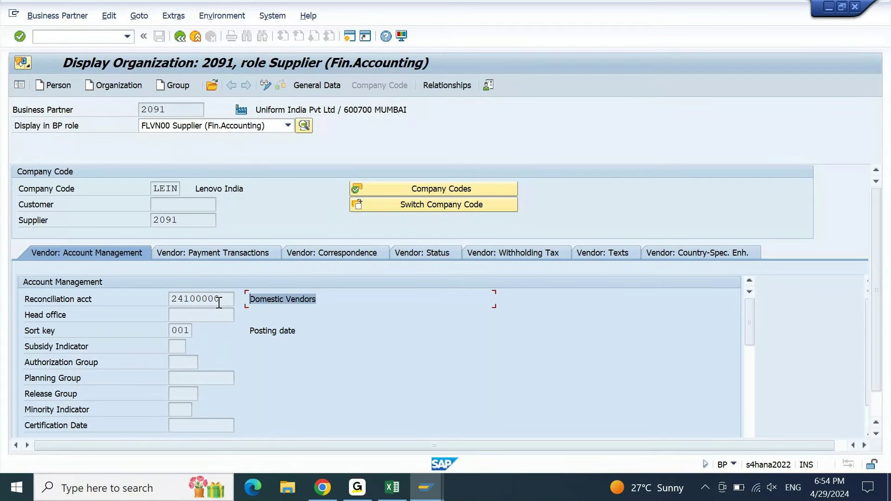
{"action": "left_click_drag", "start_coordinate": [196, 300], "coordinate": [29, 302]}
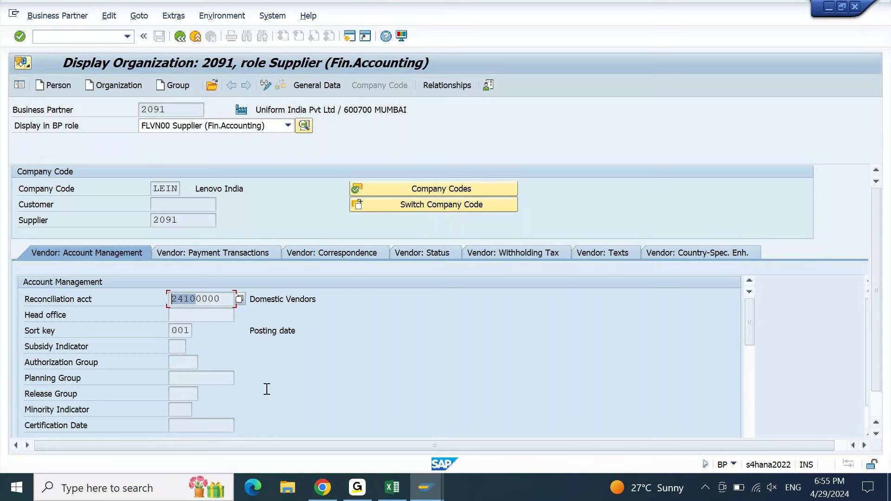
{"action": "mouse_move", "coordinate": [432, 496]}
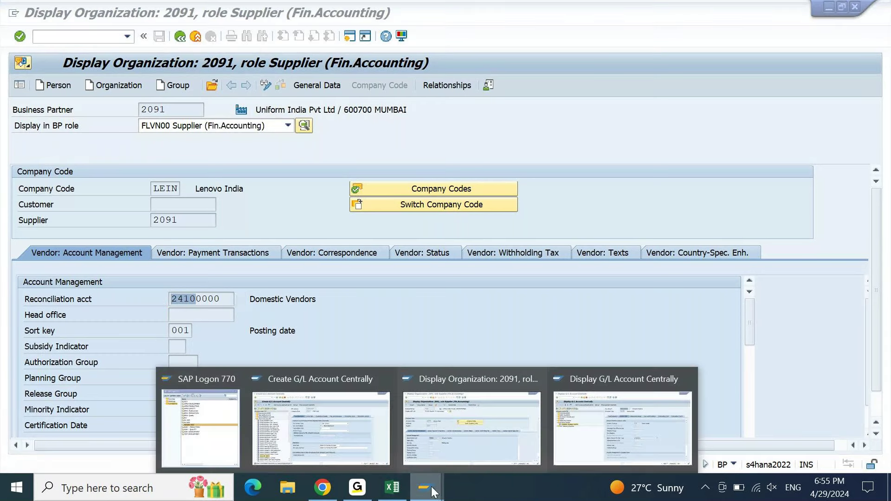
{"action": "left_click", "coordinate": [365, 436]}
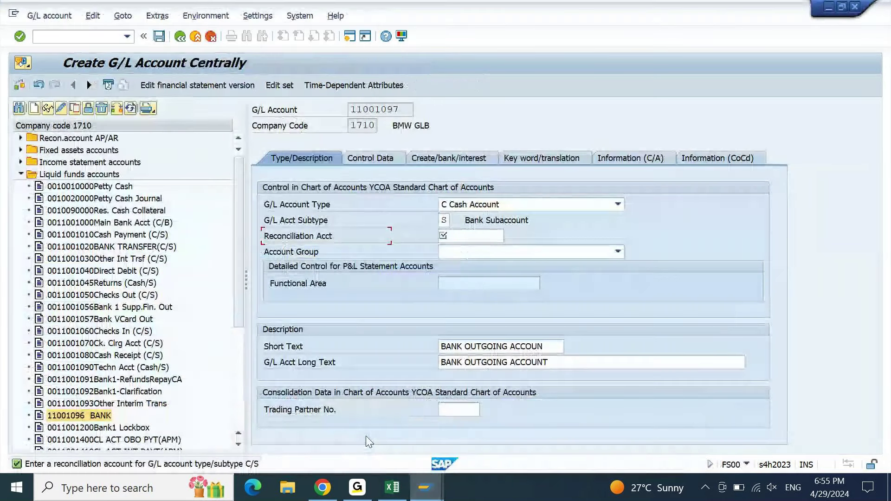
Step: Choose 11001096 BANK MAIN ACCOUNT from the search help as the reconciliation account
{"action": "left_click", "coordinate": [498, 236]}
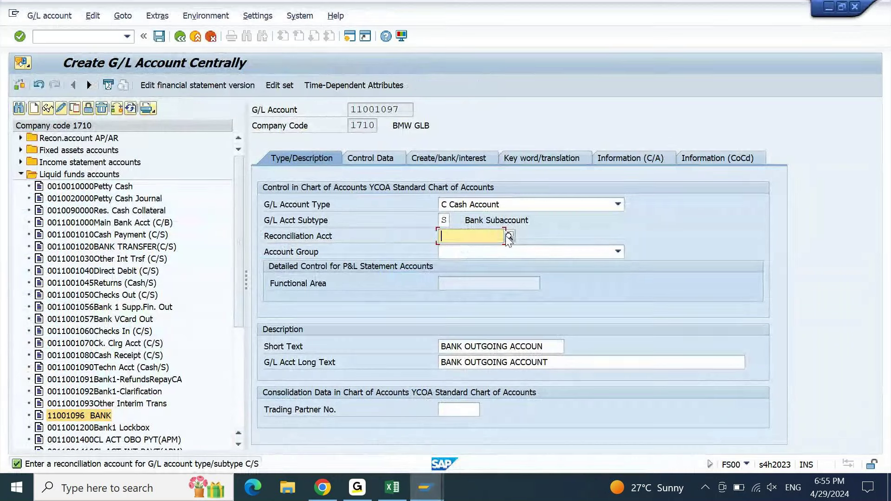
{"action": "left_click", "coordinate": [509, 237]}
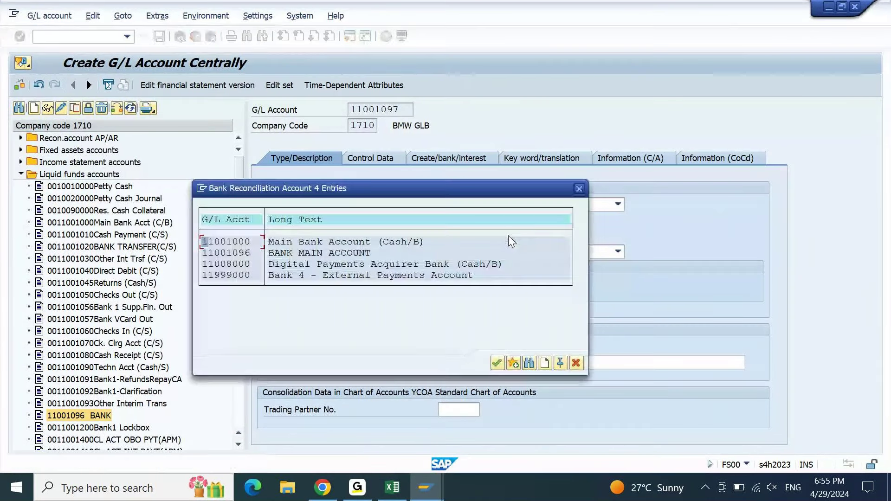
{"action": "left_click_drag", "start_coordinate": [473, 187], "coordinate": [585, 73]}
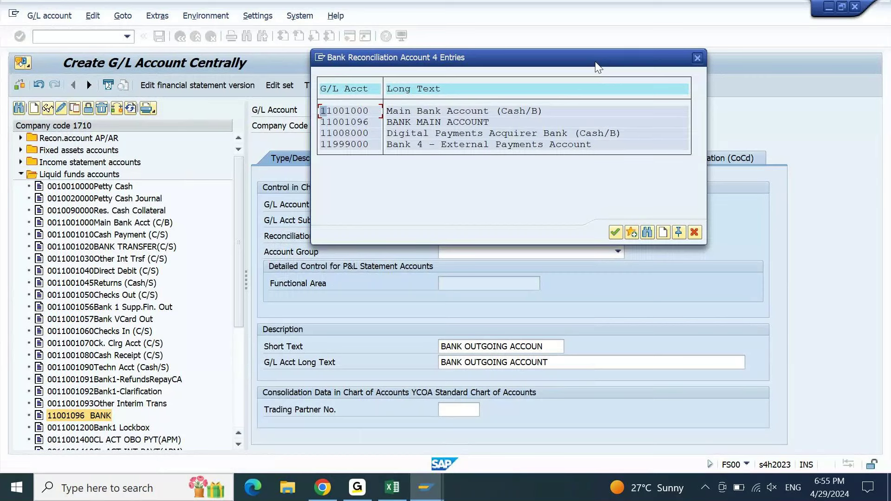
{"action": "left_click_drag", "start_coordinate": [595, 65], "coordinate": [789, 124]}
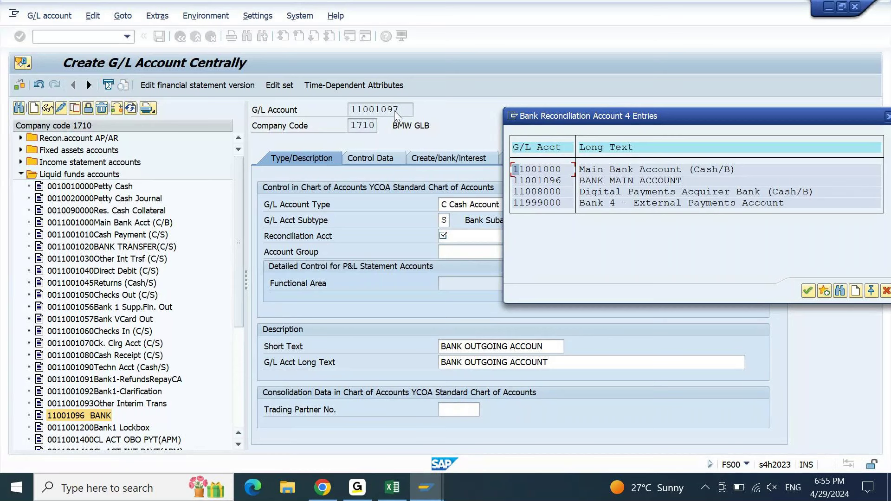
{"action": "double_click", "coordinate": [634, 182]}
{"action": "key", "text": "Return"}
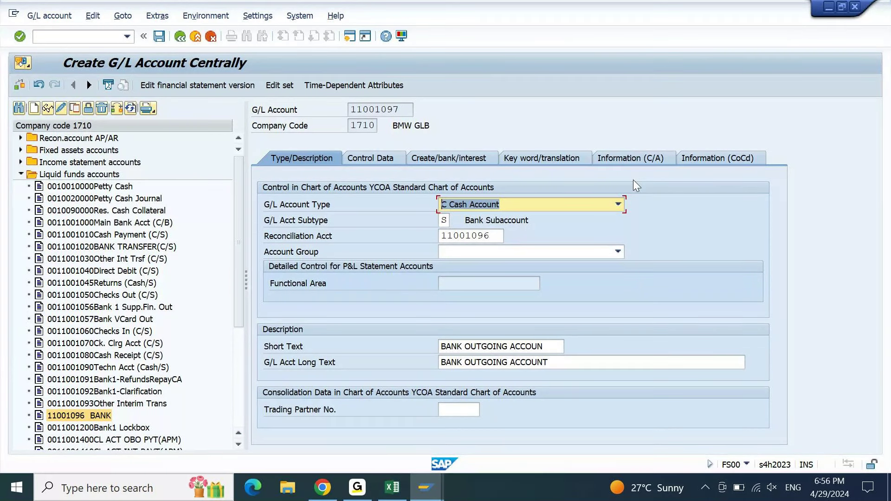
Step: Attempt to save account 11001097, then enter sort key 001 on the Control Data tab
{"action": "key", "text": "ctrl+s"}
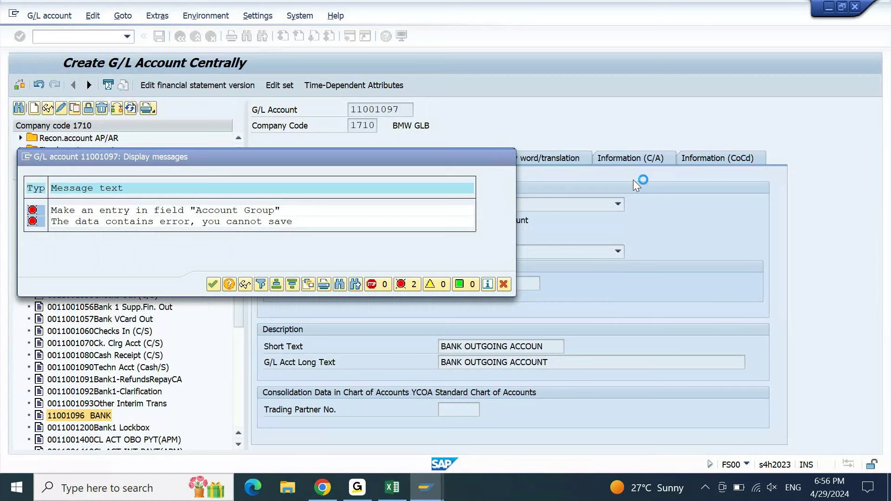
{"action": "left_click", "coordinate": [507, 158]}
{"action": "left_click", "coordinate": [395, 158]}
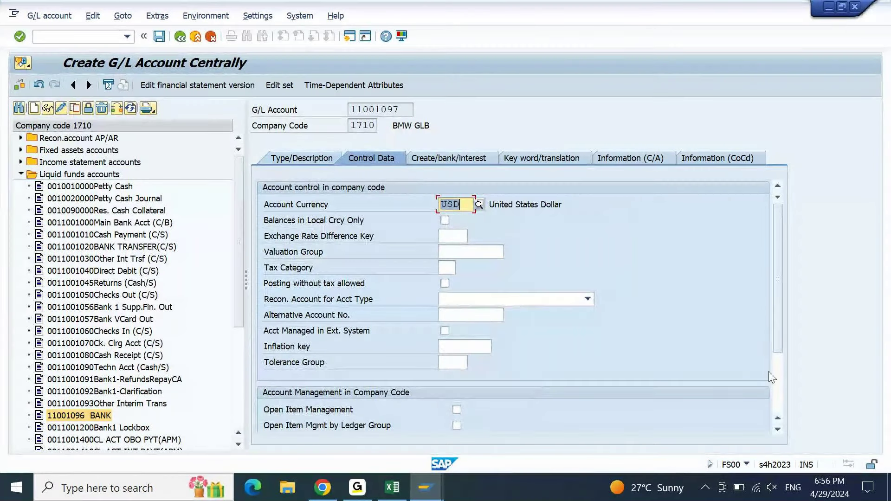
{"action": "scroll", "coordinate": [458, 350], "scroll_direction": "down", "scroll_amount": 2}
{"action": "left_click", "coordinate": [447, 362]}
{"action": "type", "text": "001"}
{"action": "key", "text": "Return"}
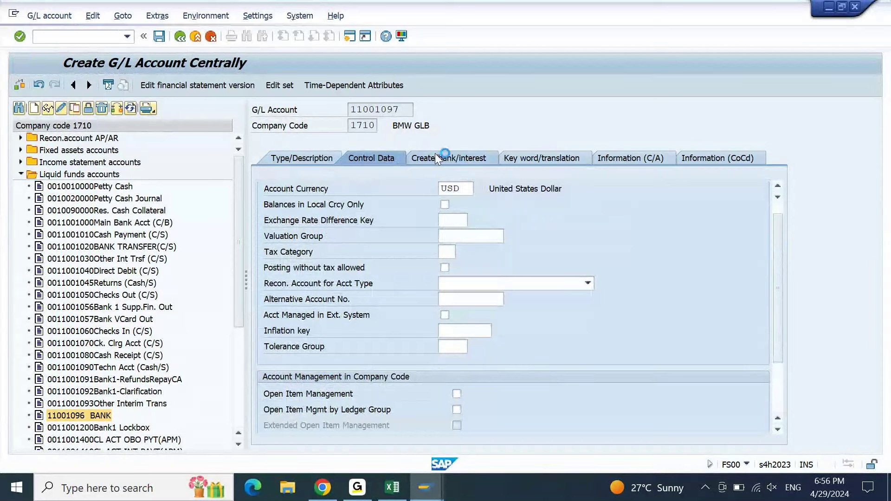
Step: Set field status group YB01, mark the account cash-flow relevant, and retry saving
{"action": "left_click", "coordinate": [437, 157]}
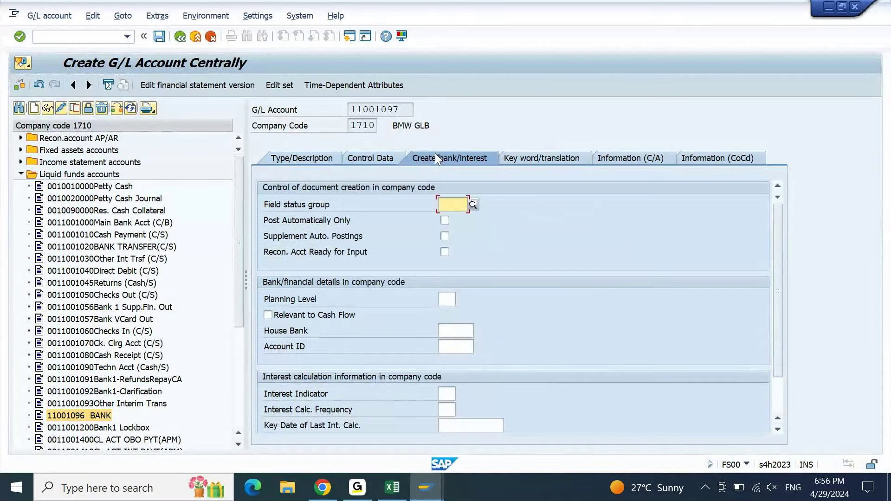
{"action": "type", "text": "YB01"}
{"action": "key", "text": "Return"}
{"action": "left_click", "coordinate": [268, 316]}
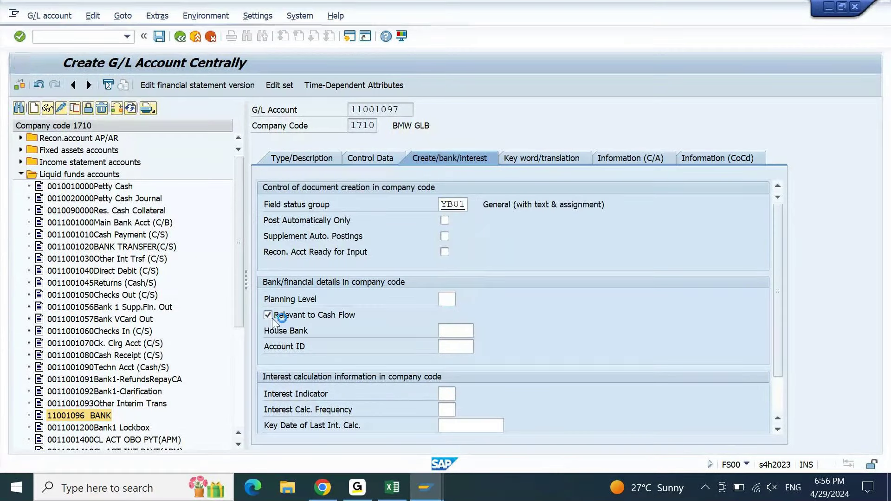
{"action": "left_click", "coordinate": [474, 332]}
{"action": "left_click", "coordinate": [474, 349]}
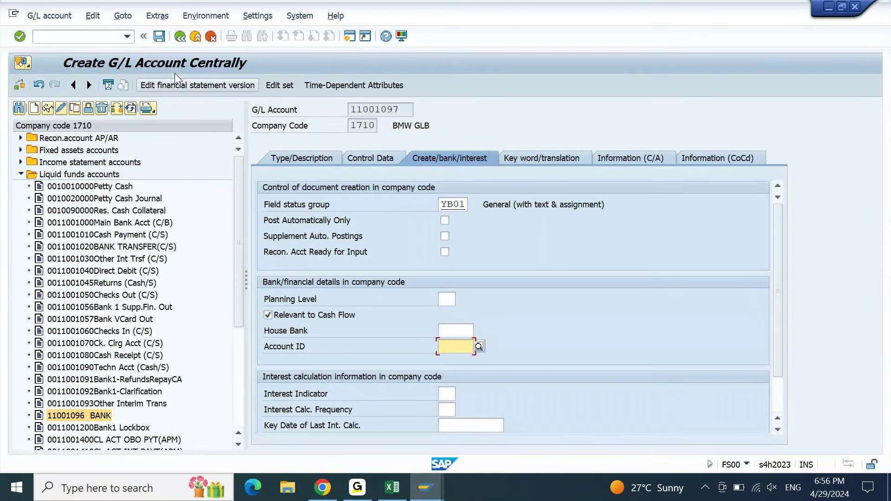
{"action": "left_click", "coordinate": [159, 37]}
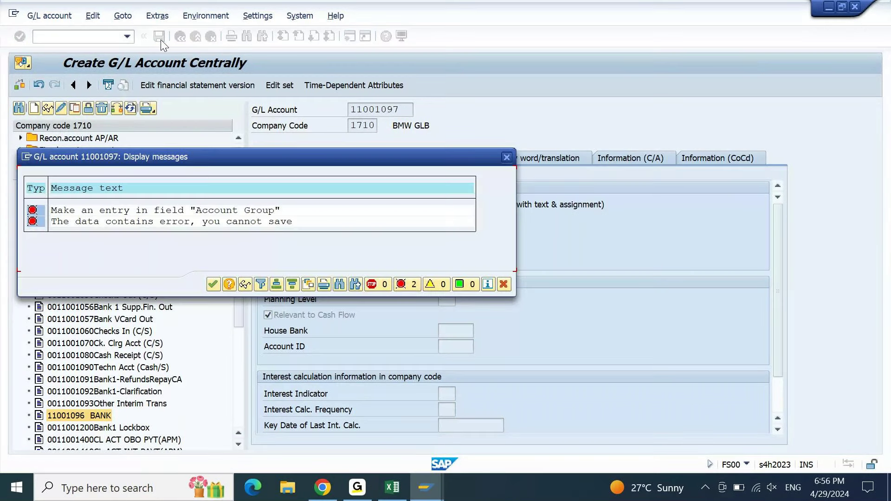
{"action": "key", "text": "Return"}
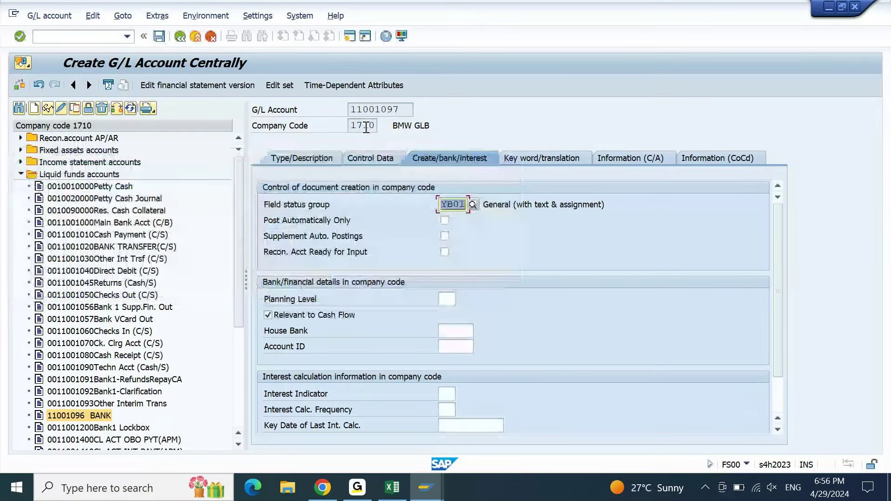
Step: Give account 11001097 account group FIN. Liquid funds accounts and save it
{"action": "left_click", "coordinate": [314, 161]}
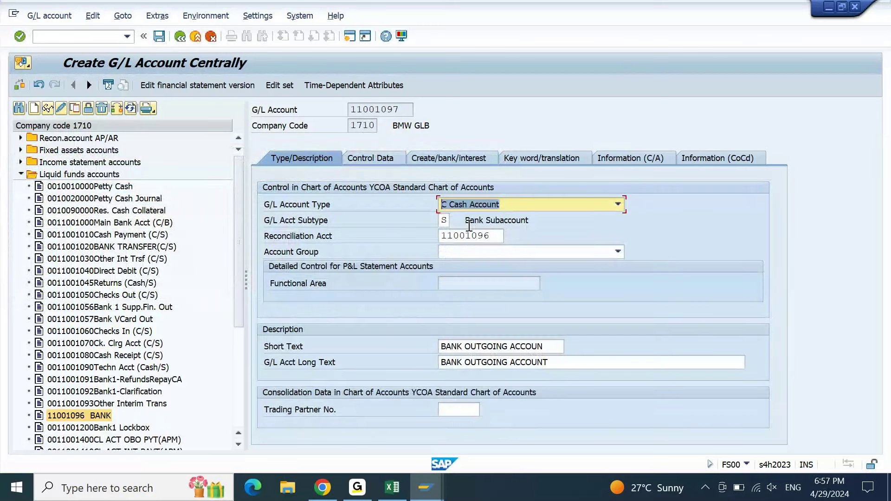
{"action": "left_click", "coordinate": [488, 253]}
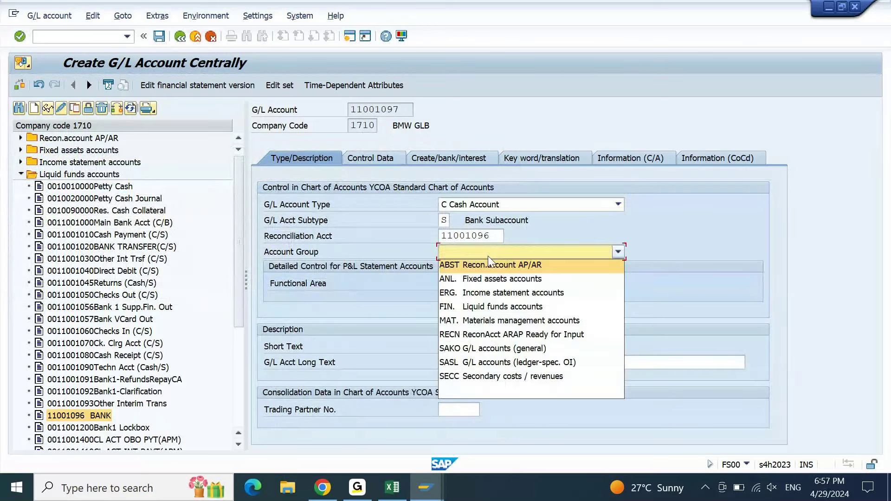
{"action": "left_click", "coordinate": [495, 307]}
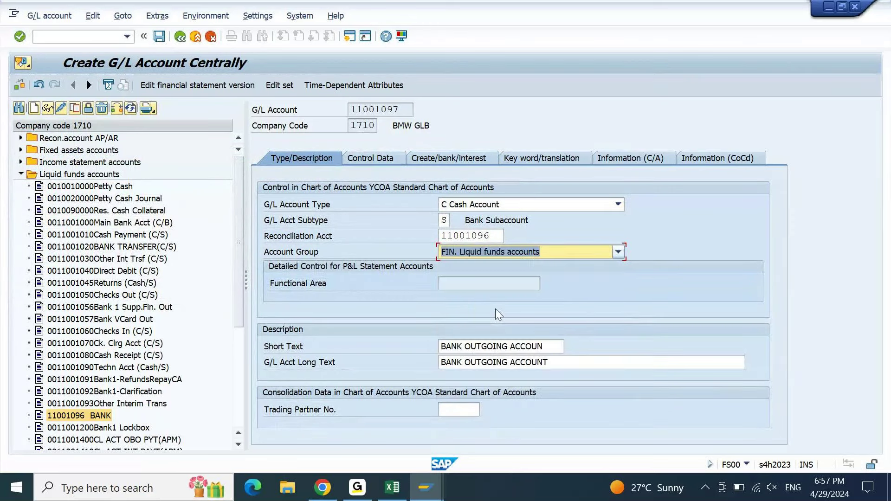
{"action": "left_click", "coordinate": [156, 41]}
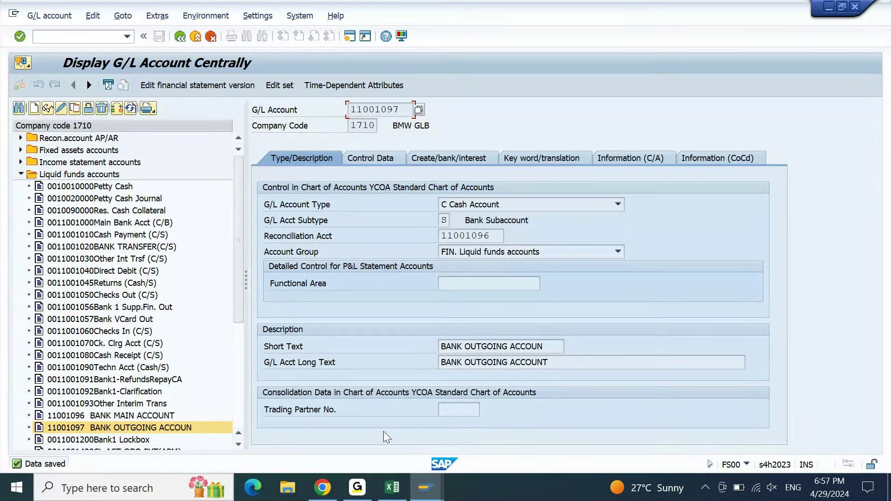
Step: Filter Manage Bank Accounts by company code LEIN and open CITI BANK CURRENT AC 101
{"action": "key", "text": "alt+Tab"}
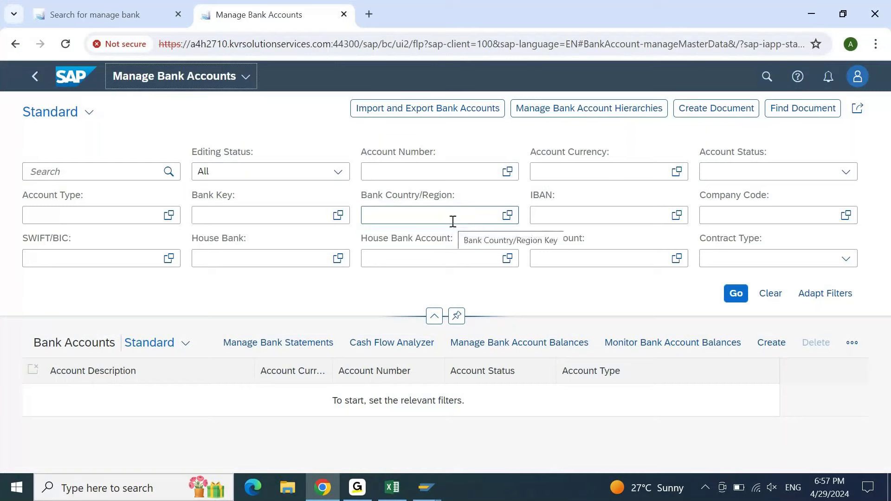
{"action": "left_click", "coordinate": [763, 212]}
{"action": "type", "text": "LEIN"}
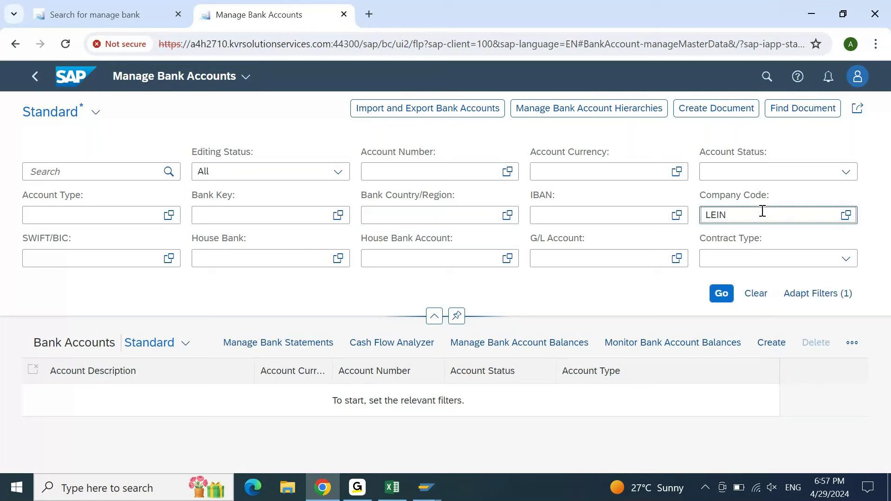
{"action": "key", "text": "Return"}
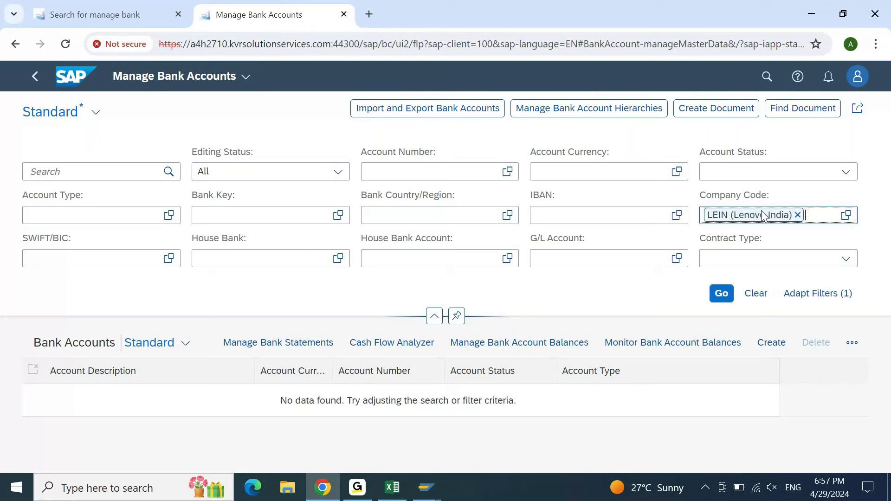
{"action": "key", "text": "Return"}
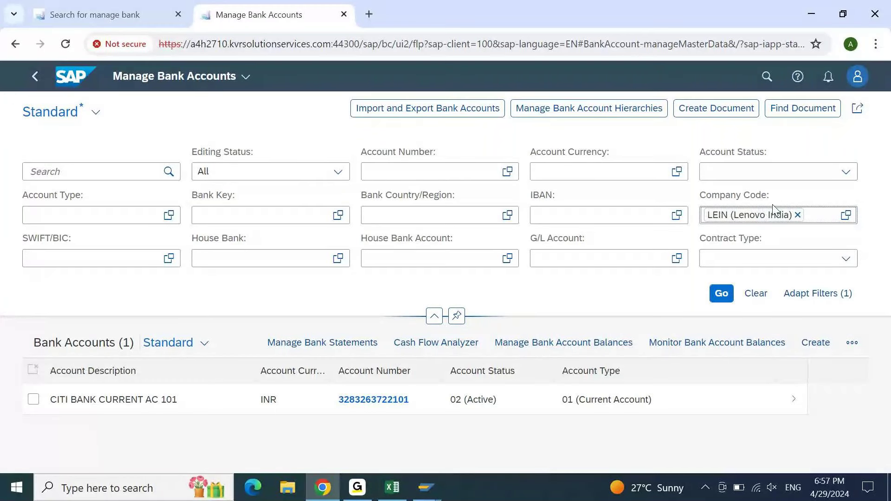
{"action": "left_click", "coordinate": [797, 399]}
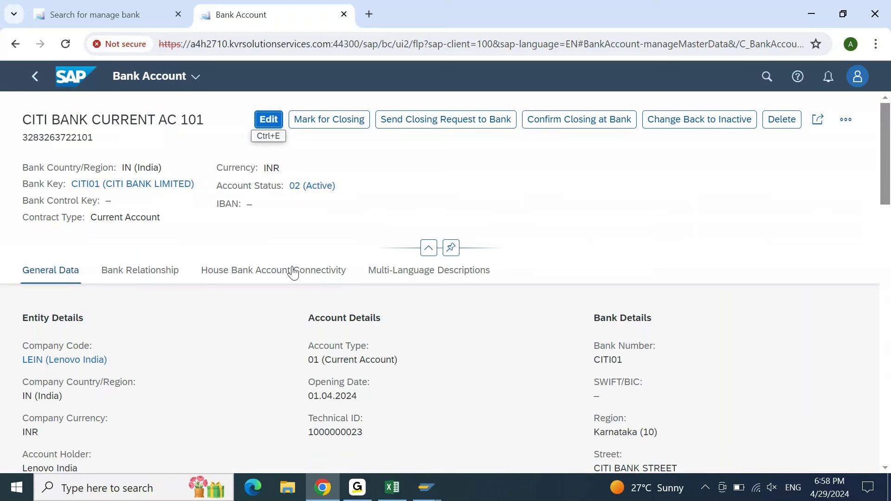
Step: Open the CITI house bank account connectivity details for LEIN/CITI/CITI1
{"action": "left_click", "coordinate": [292, 271]}
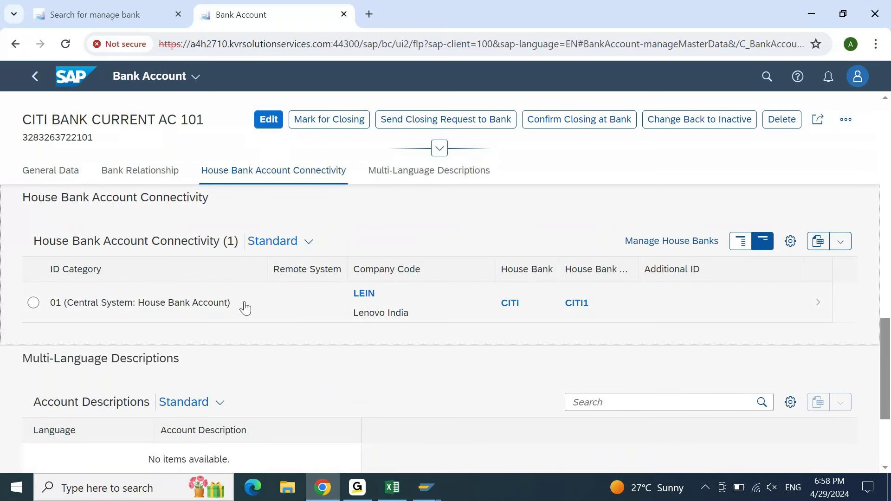
{"action": "left_click", "coordinate": [817, 308]}
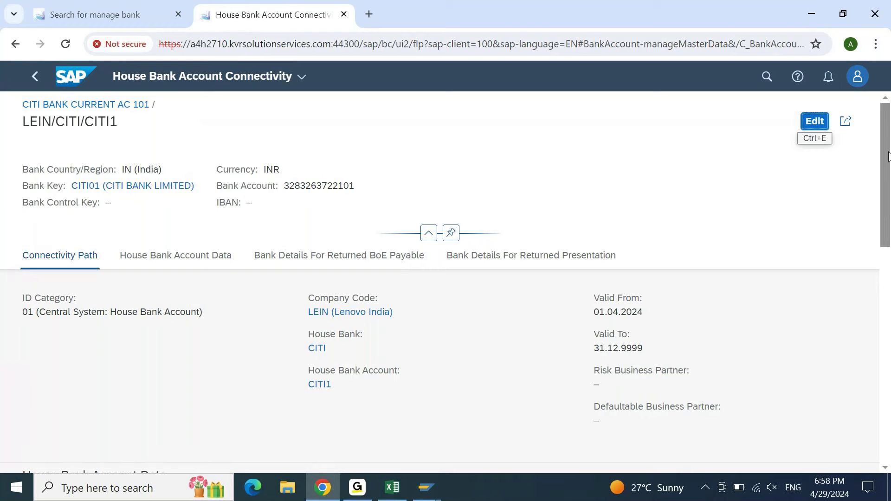
{"action": "left_click_drag", "start_coordinate": [887, 156], "coordinate": [879, 250]}
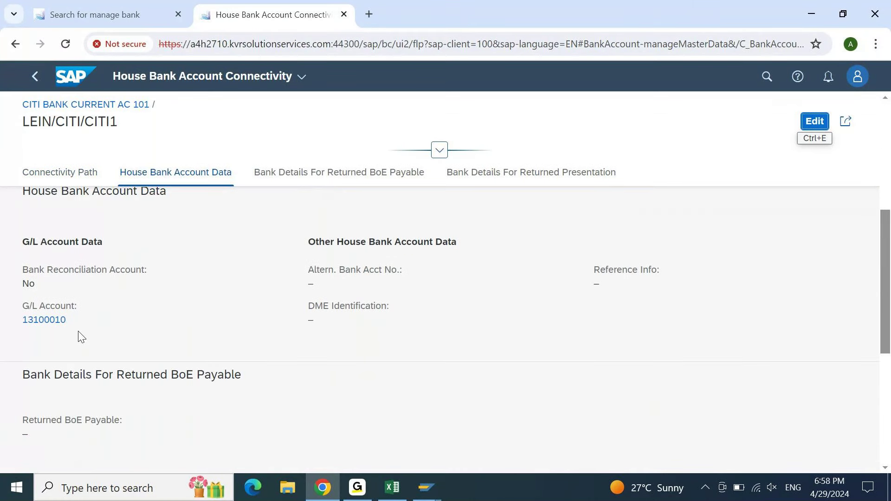
Step: Highlight G/L account 13100010 and its Bank Reconciliation Account value No
{"action": "left_click_drag", "start_coordinate": [79, 335], "coordinate": [9, 310]}
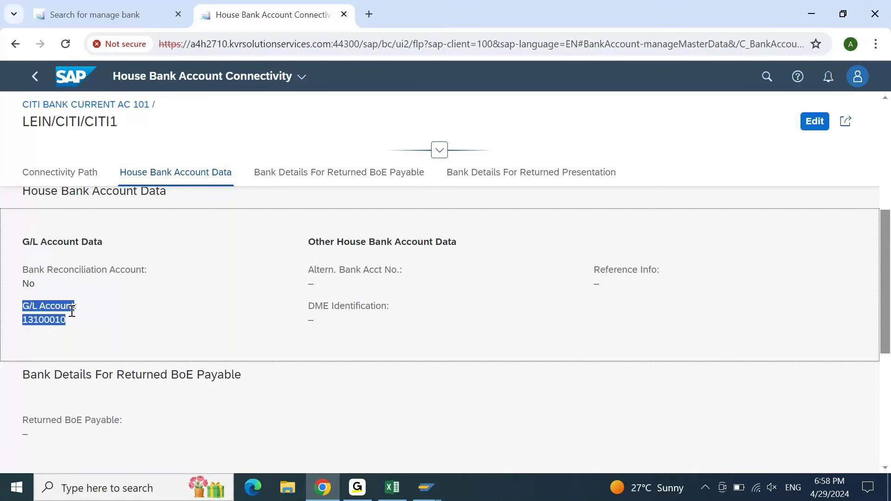
{"action": "left_click", "coordinate": [108, 313]}
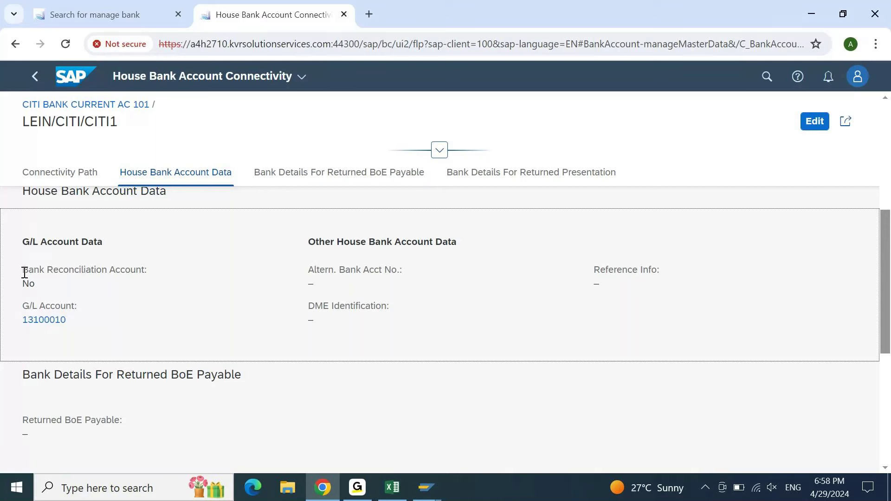
{"action": "left_click_drag", "start_coordinate": [21, 269], "coordinate": [157, 285]}
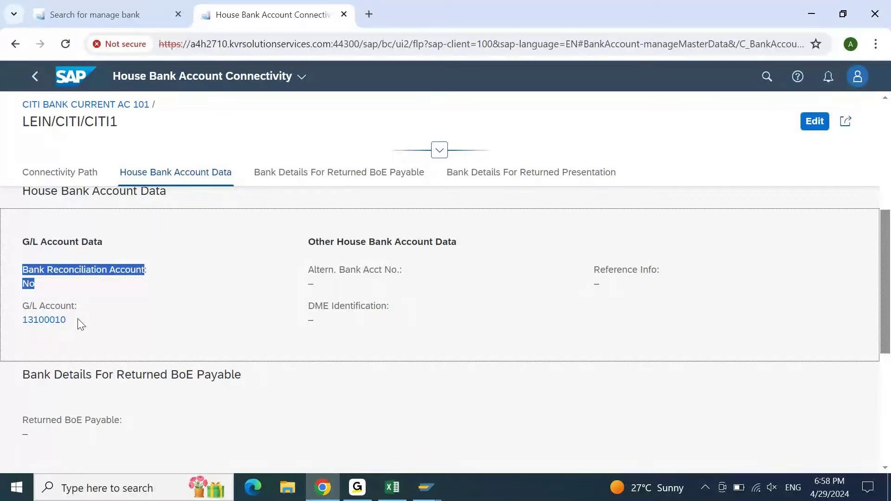
{"action": "double_click", "coordinate": [26, 284]}
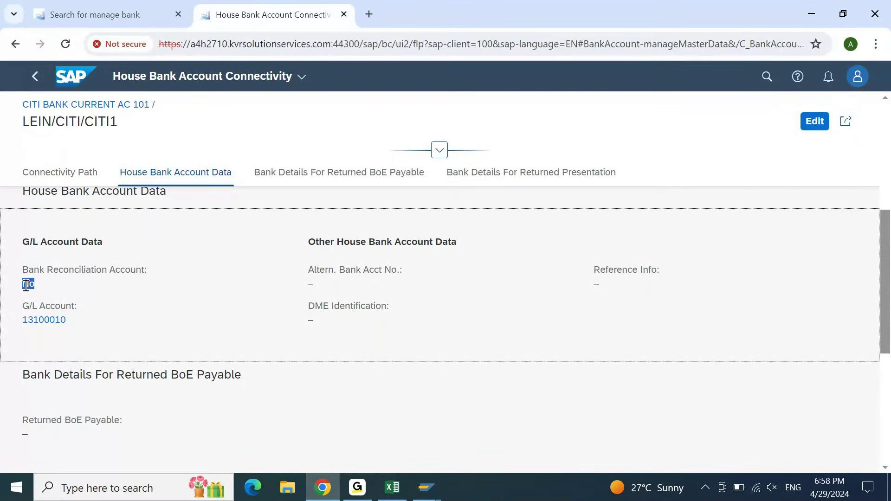
{"action": "left_click", "coordinate": [114, 262]}
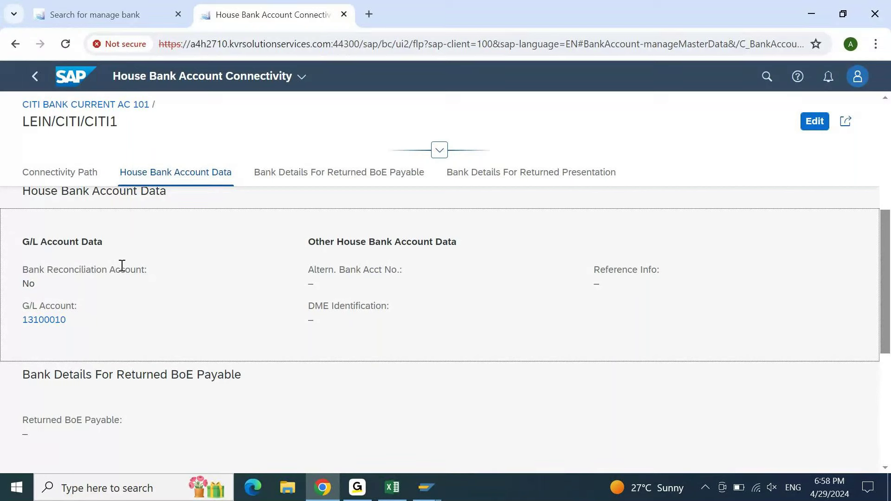
{"action": "double_click", "coordinate": [43, 286]}
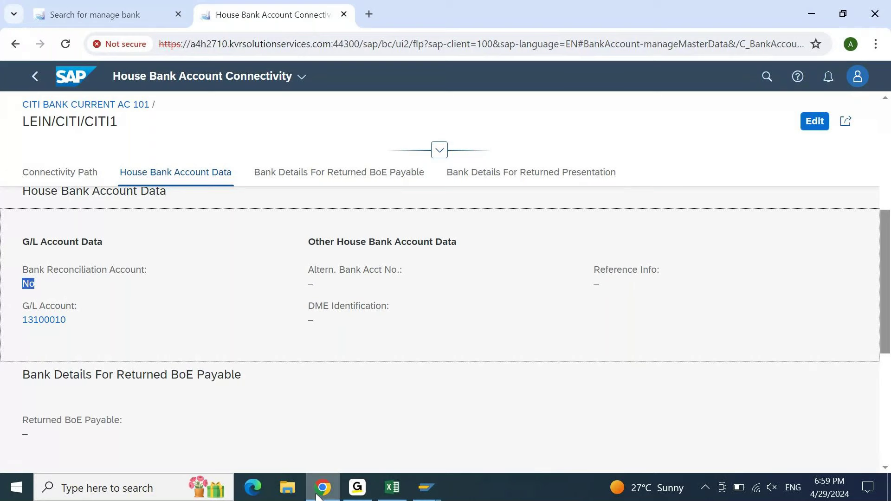
{"action": "left_click", "coordinate": [426, 486]}
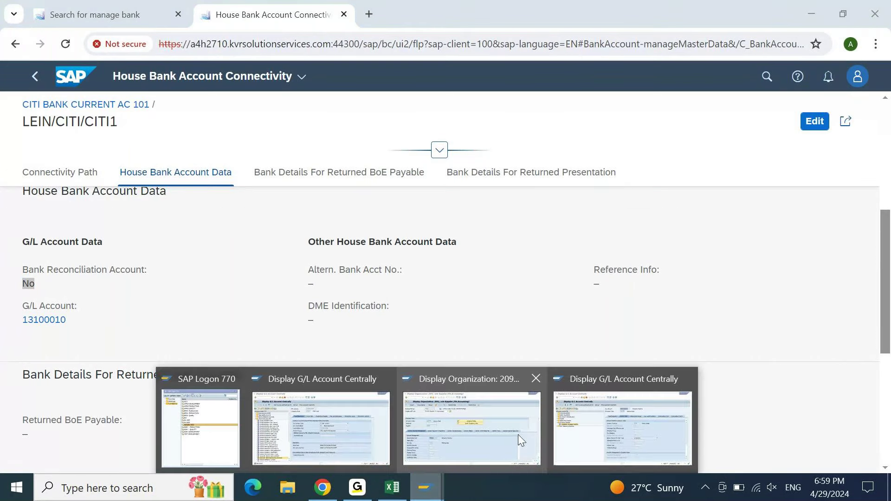
Step: Display 11001096 BANK MAIN ACCOUNT in company code 1710 and check its subtype B
{"action": "left_click", "coordinate": [603, 439]}
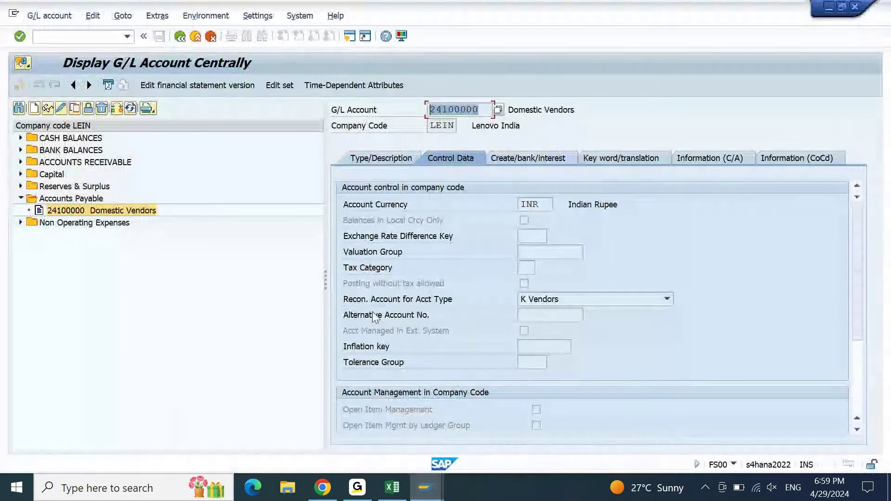
{"action": "left_click", "coordinate": [426, 485]}
{"action": "left_click", "coordinate": [375, 437]}
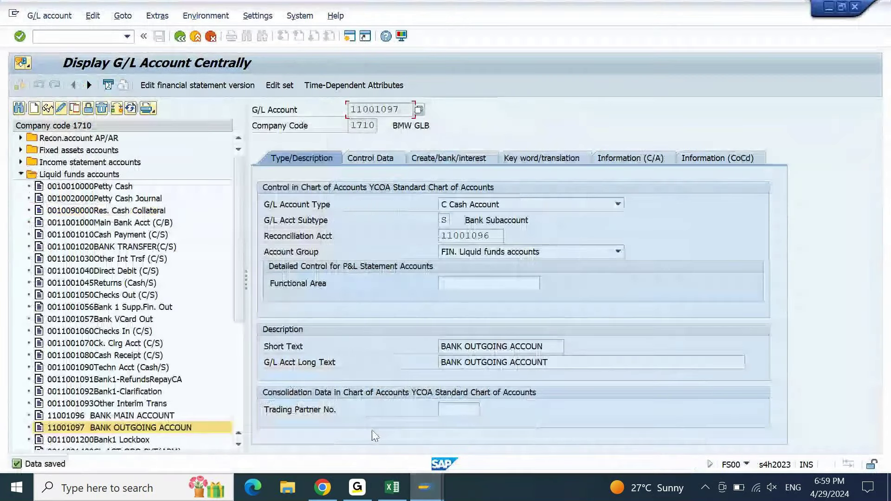
{"action": "left_click", "coordinate": [115, 416]}
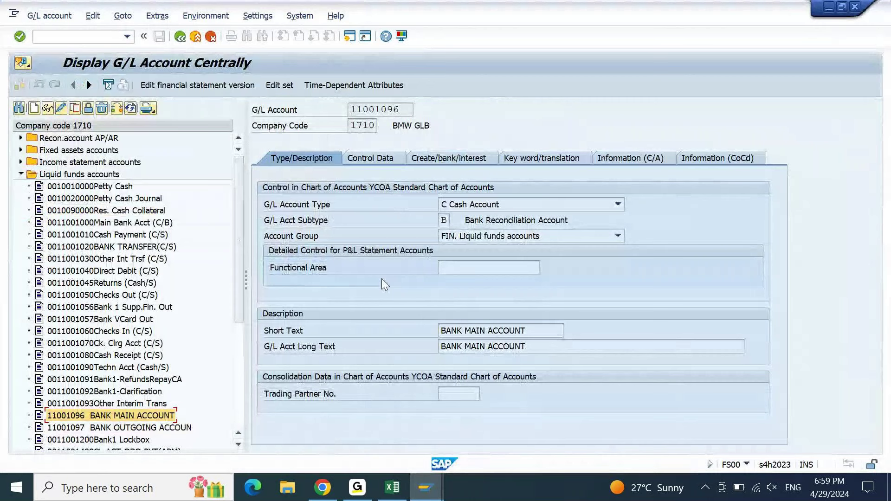
{"action": "left_click", "coordinate": [469, 225]}
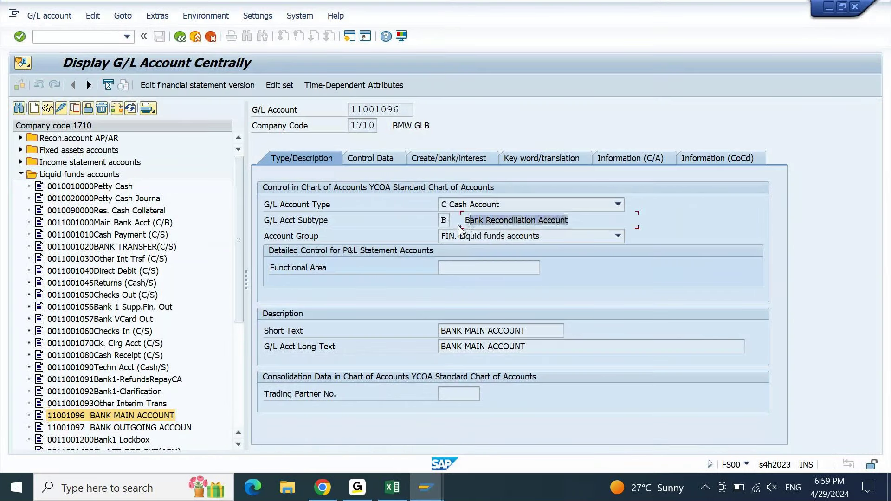
{"action": "left_click", "coordinate": [442, 222]}
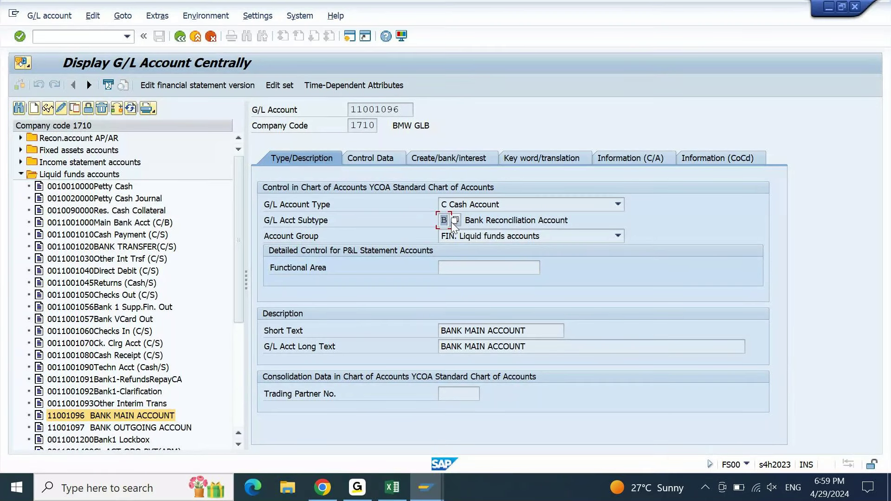
{"action": "double_click", "coordinate": [376, 109]}
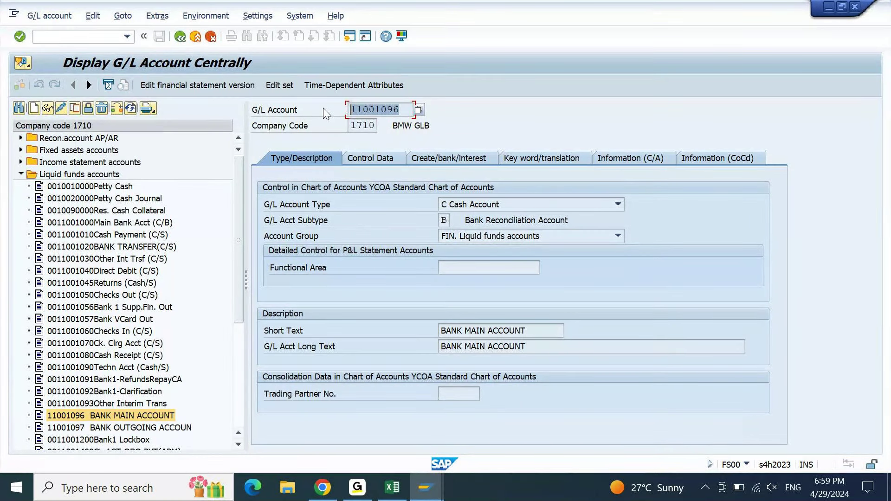
{"action": "left_click", "coordinate": [432, 486]}
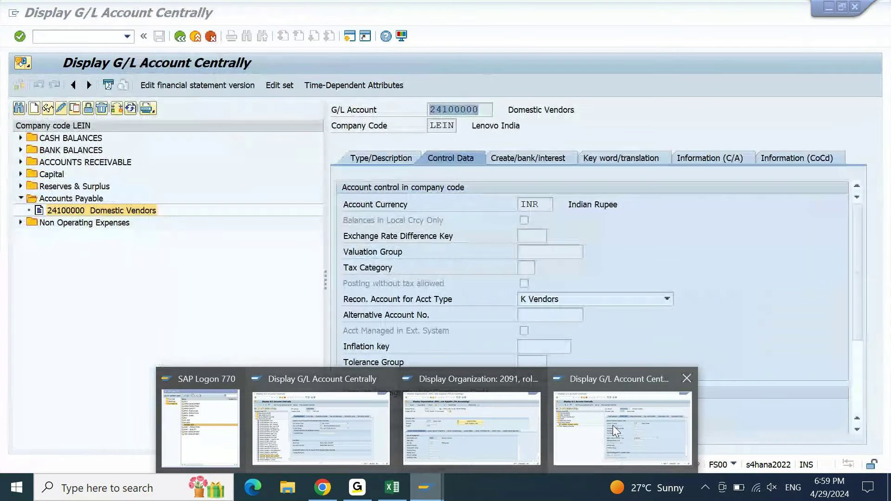
Step: In the LEIN window, start a new posting via /nfs00 and move through the header fields
{"action": "left_click", "coordinate": [613, 426]}
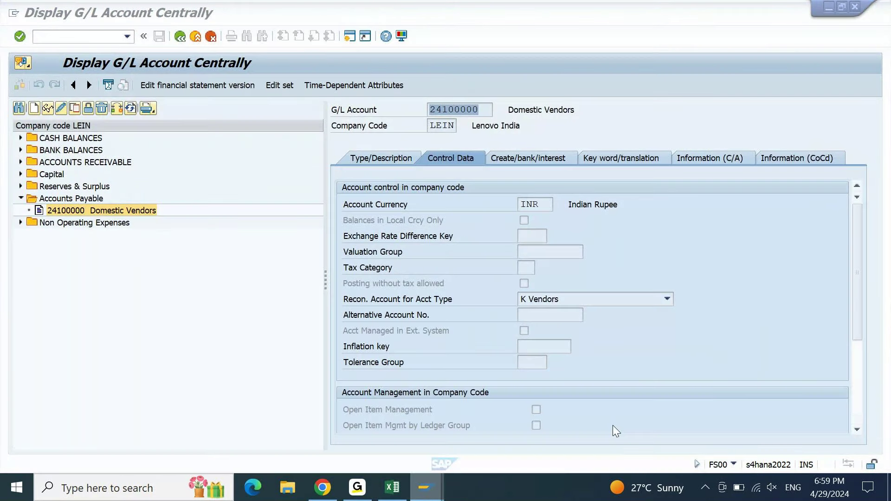
{"action": "left_click", "coordinate": [91, 37]}
{"action": "type", "text": "/nfs00"}
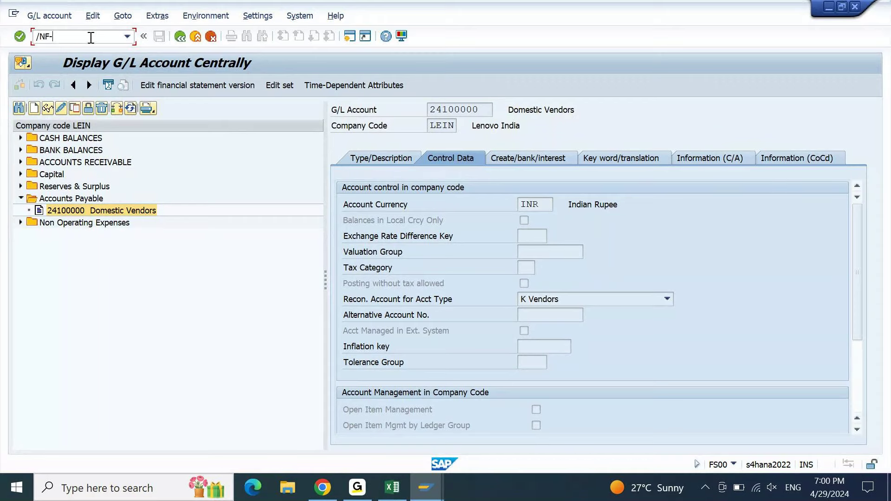
{"action": "key", "text": "Return"}
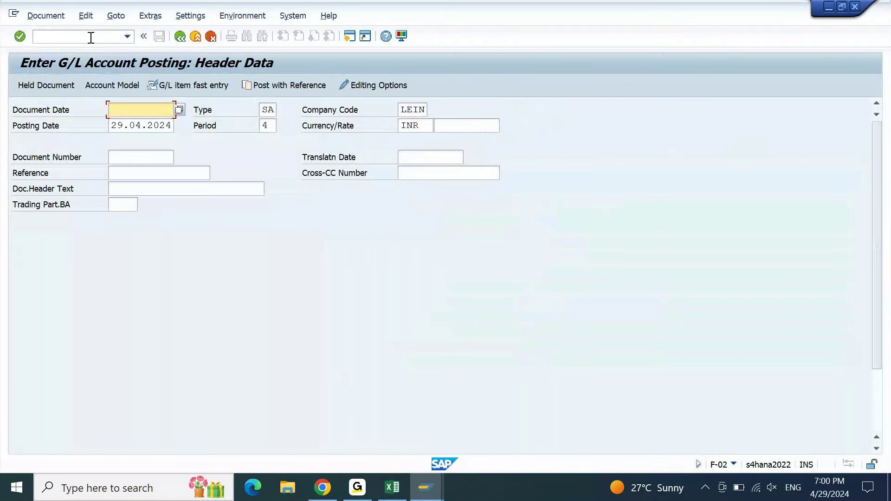
{"action": "key", "text": "Down"}
{"action": "key", "text": "Return"}
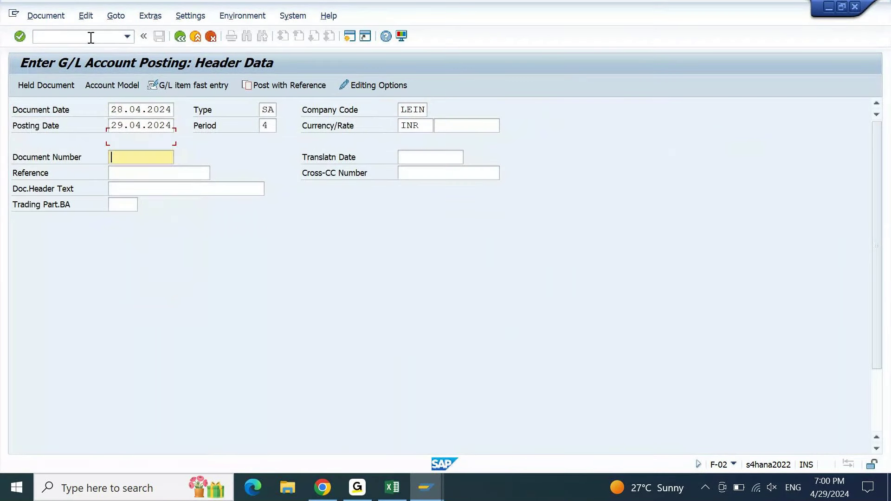
{"action": "key", "text": "Return"}
Step: Replace the rejected account 13100001 with 13100011 CITI CHECK OUTGOING from the LEIN account search
{"action": "key", "text": "Tab"}
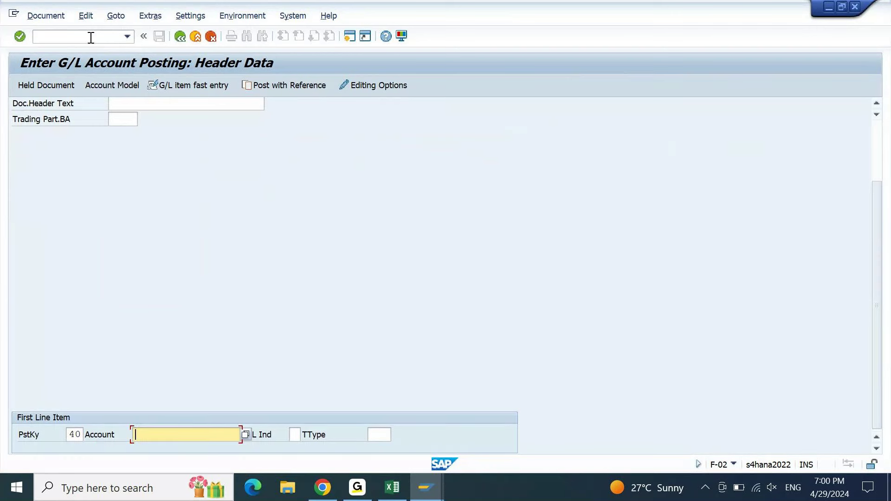
{"action": "type", "text": "1"}
{"action": "key", "text": "Down"}
{"action": "key", "text": "Down"}
{"action": "key", "text": "Down"}
{"action": "key", "text": "Return"}
{"action": "key", "text": "Return"}
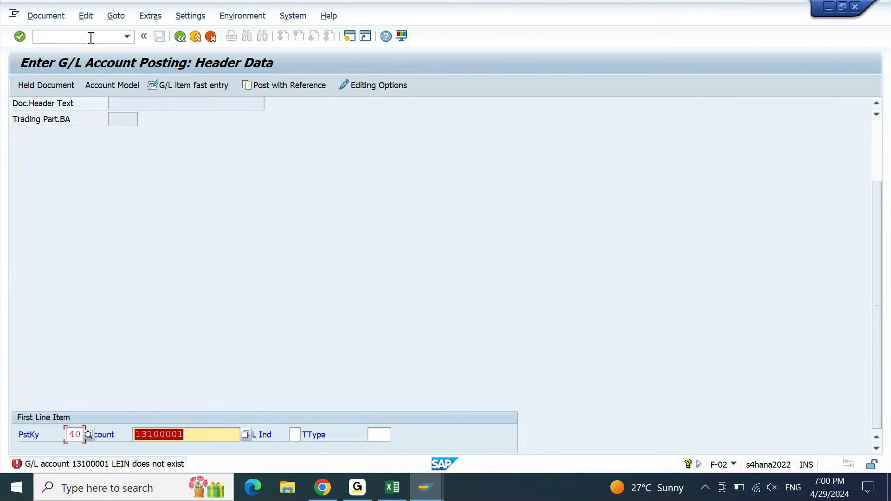
{"action": "key", "text": "BackSpace"}
{"action": "key", "text": "F4"}
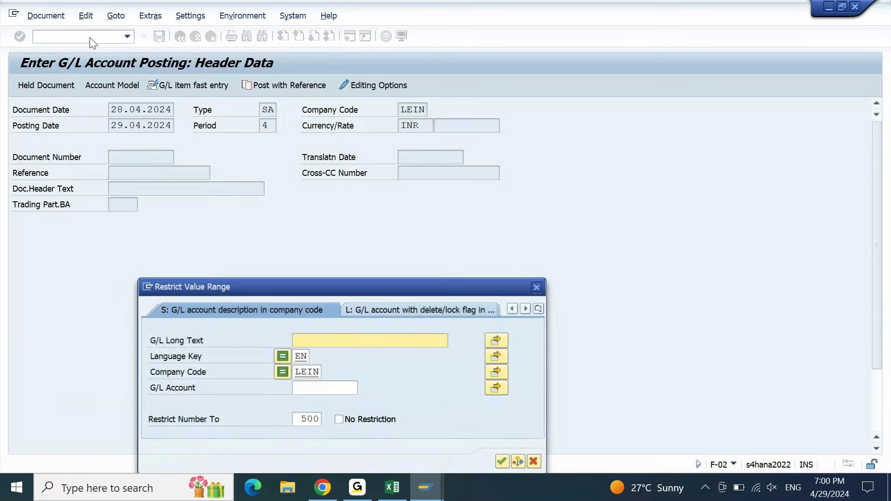
{"action": "key", "text": "Return"}
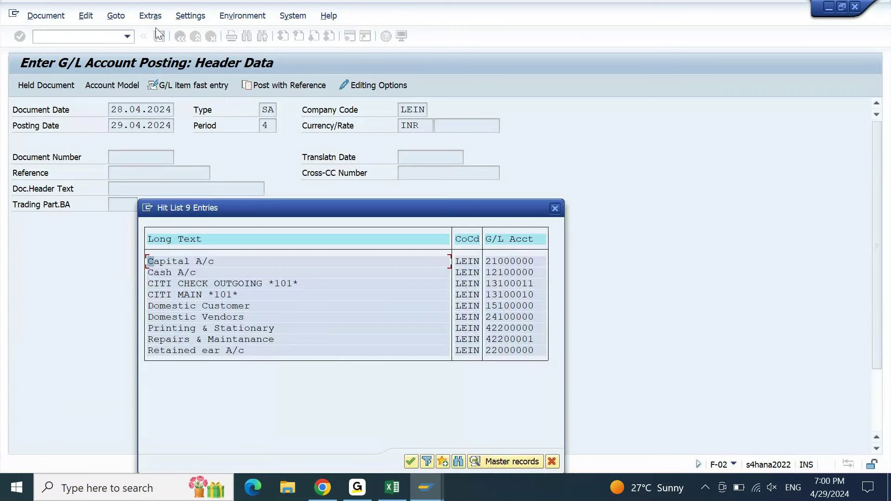
{"action": "double_click", "coordinate": [220, 286]}
{"action": "key", "text": "Return"}
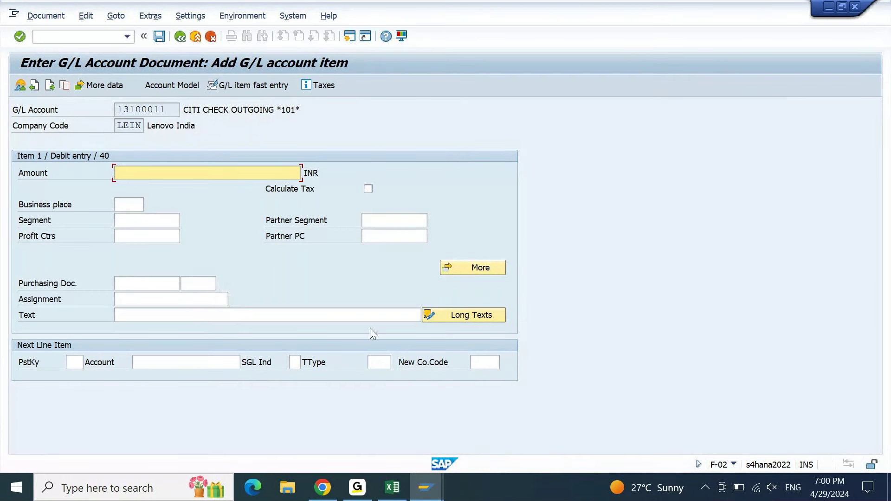
{"action": "left_click", "coordinate": [425, 488]}
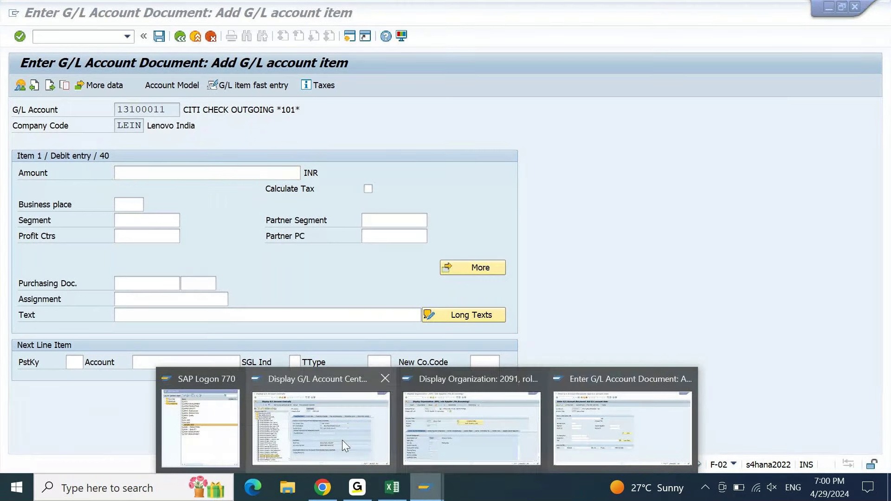
Step: Display 11001097 BANK OUTGOING ACCOUNT from the Liquid funds tree, copy its number, and return to Easy Access
{"action": "left_click", "coordinate": [344, 445]}
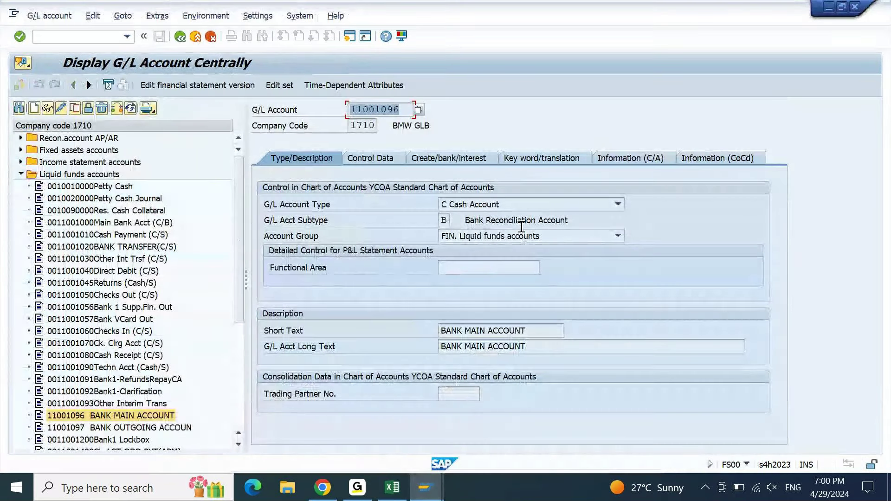
{"action": "left_click", "coordinate": [144, 429]}
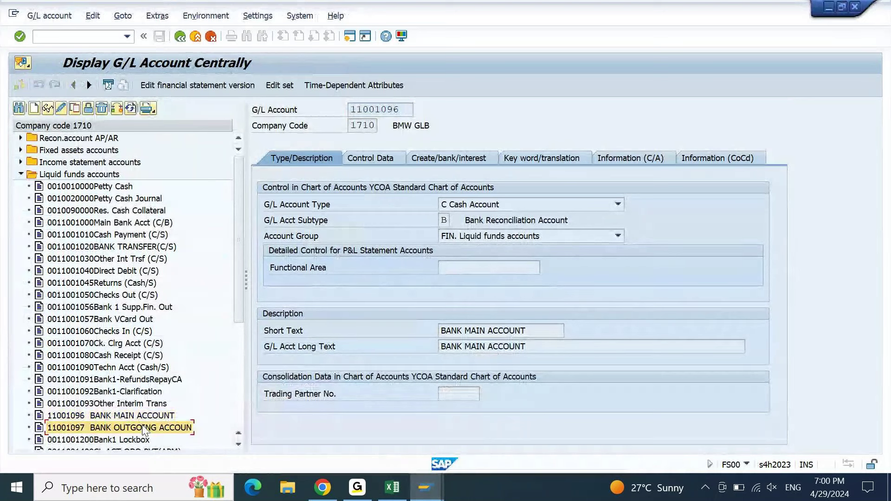
{"action": "left_click", "coordinate": [48, 110]}
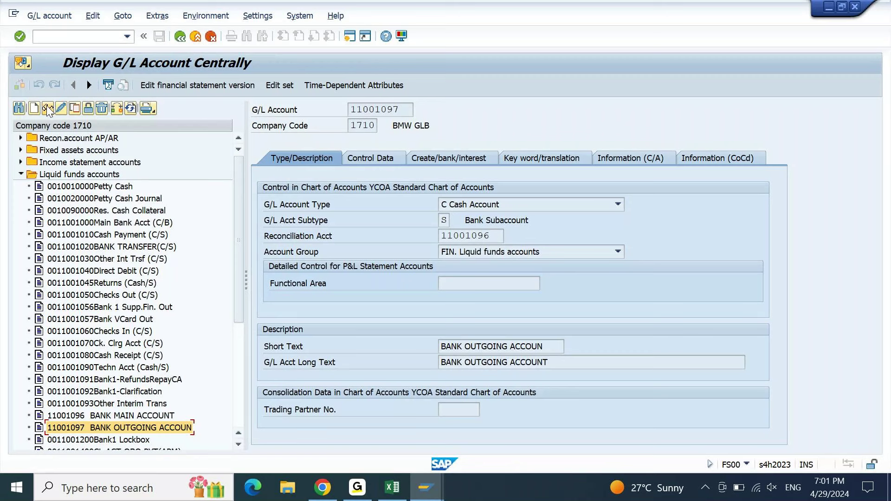
{"action": "left_click", "coordinate": [405, 113]}
{"action": "double_click", "coordinate": [404, 113]}
{"action": "key", "text": "Home"}
{"action": "left_click", "coordinate": [351, 40]}
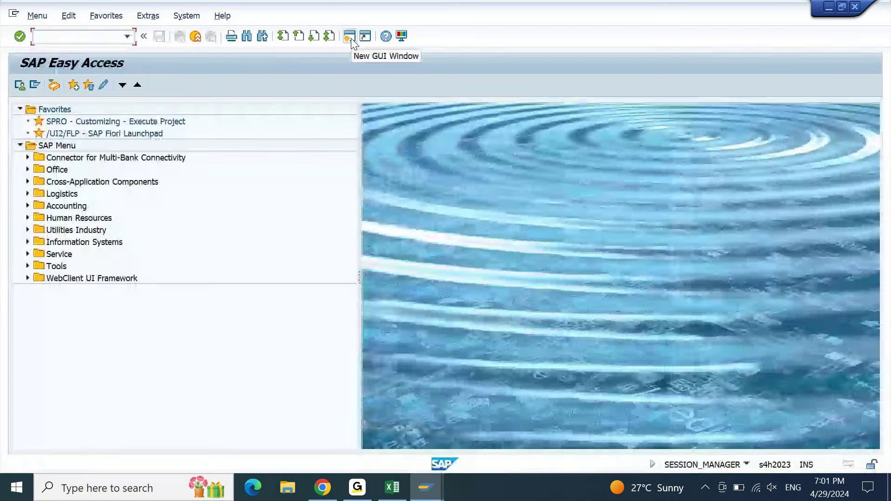
Step: Start an F-02 posting for account 11001097 and continue to its item details
{"action": "type", "text": "F-"}
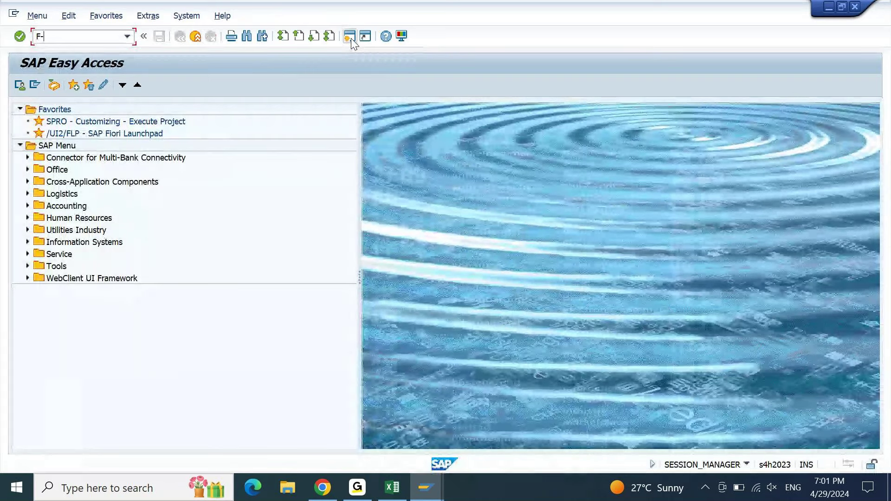
{"action": "type", "text": "02"}
{"action": "key", "text": "Return"}
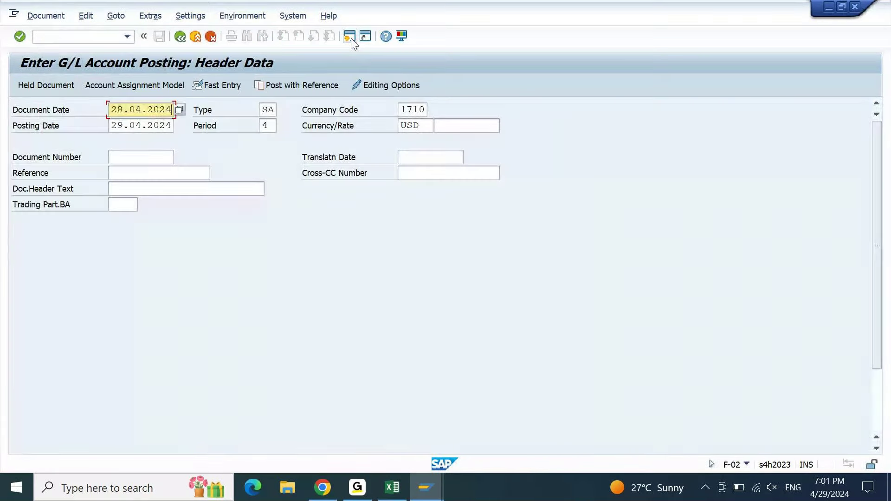
{"action": "key", "text": "Tab"}
{"action": "type", "text": "11001097"}
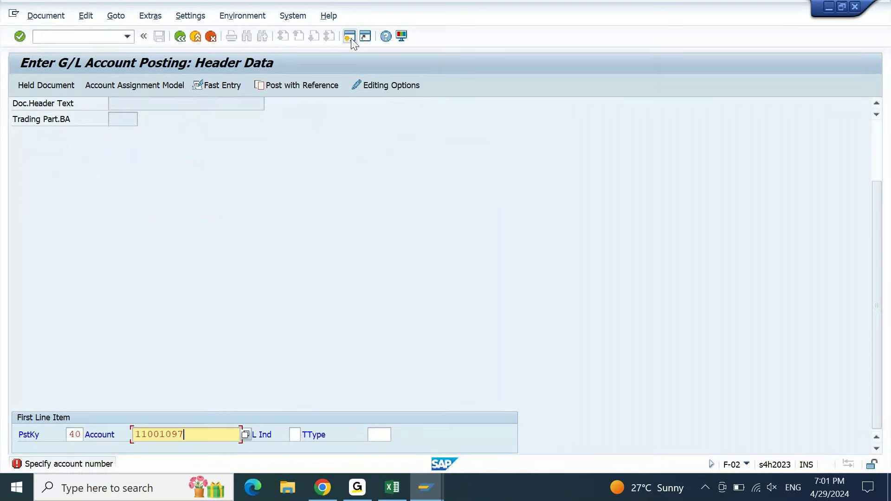
{"action": "key", "text": "Return"}
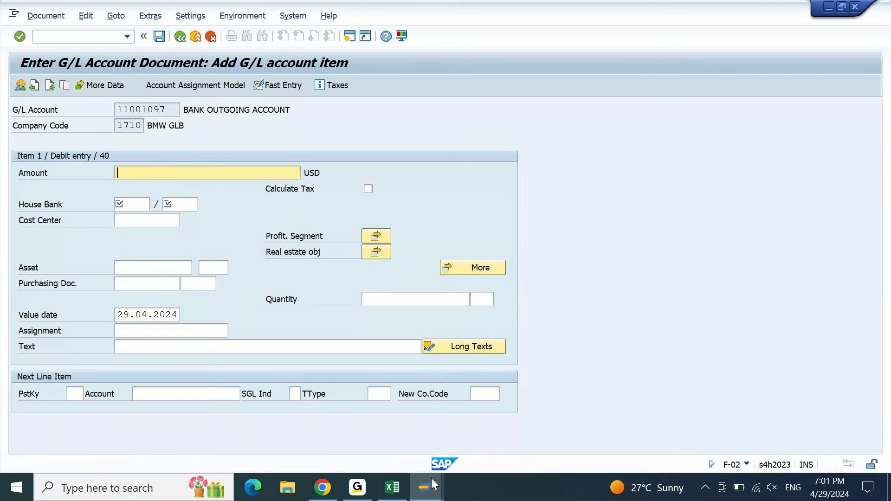
Step: Place the Lenovo India posting window on the right half of the screen
{"action": "mouse_move", "coordinate": [431, 478]}
{"action": "left_click", "coordinate": [551, 427]}
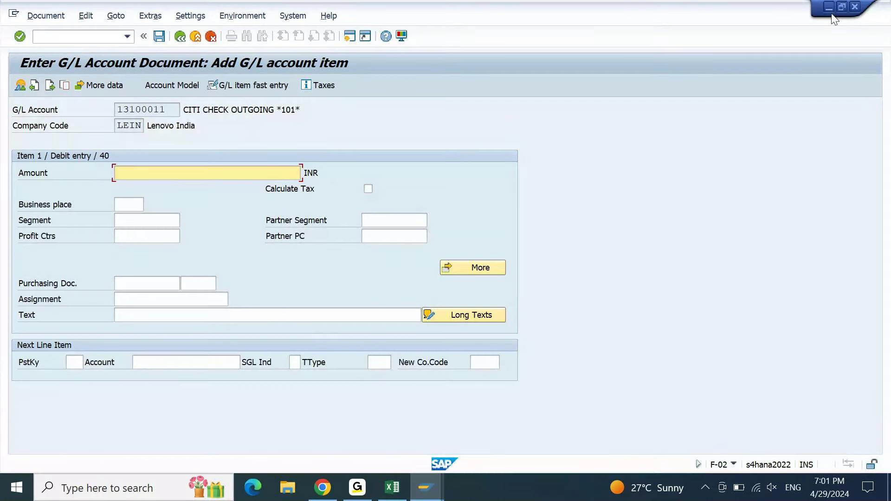
{"action": "left_click", "coordinate": [842, 6]}
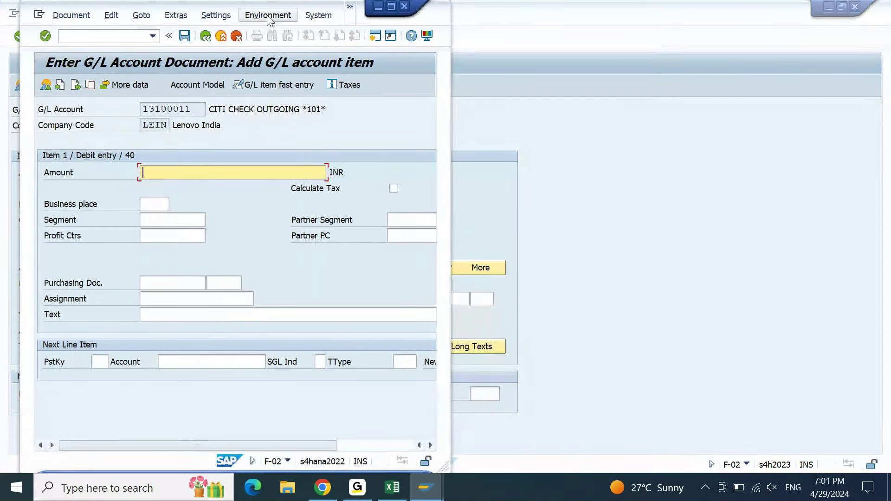
{"action": "left_click_drag", "start_coordinate": [307, 10], "coordinate": [695, 2]}
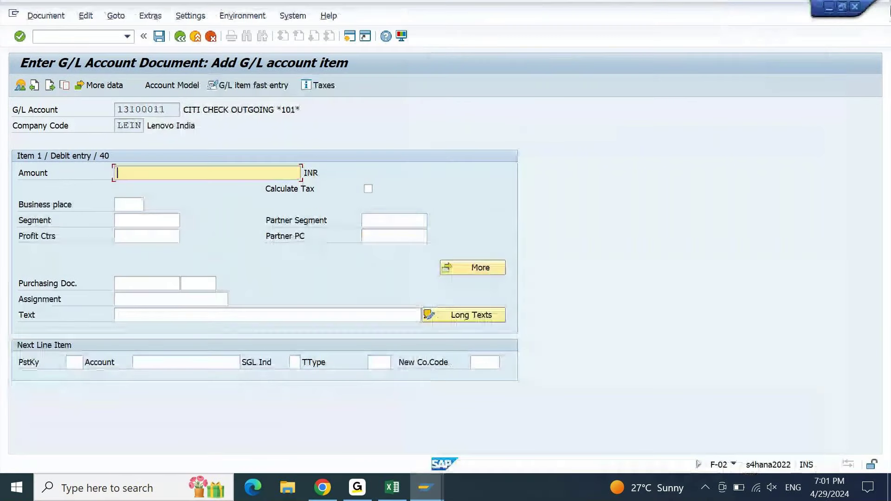
{"action": "left_click_drag", "start_coordinate": [518, 3], "coordinate": [518, 36]}
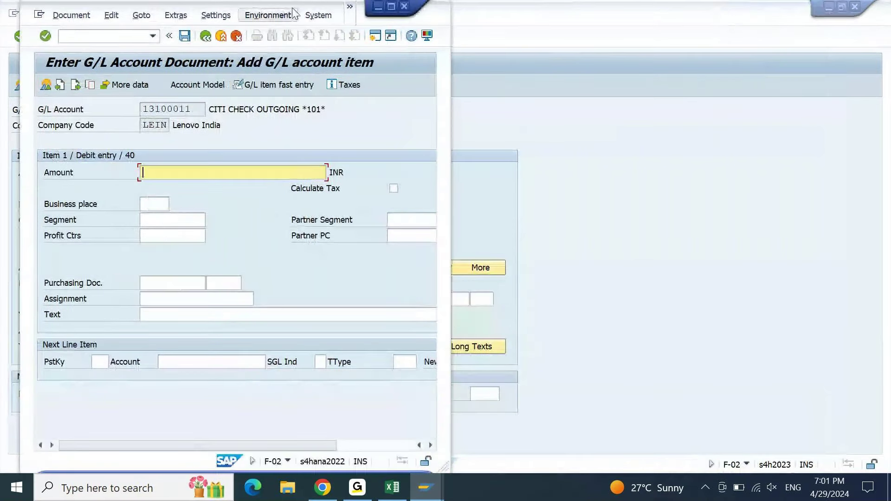
{"action": "left_click_drag", "start_coordinate": [297, 14], "coordinate": [712, 13]}
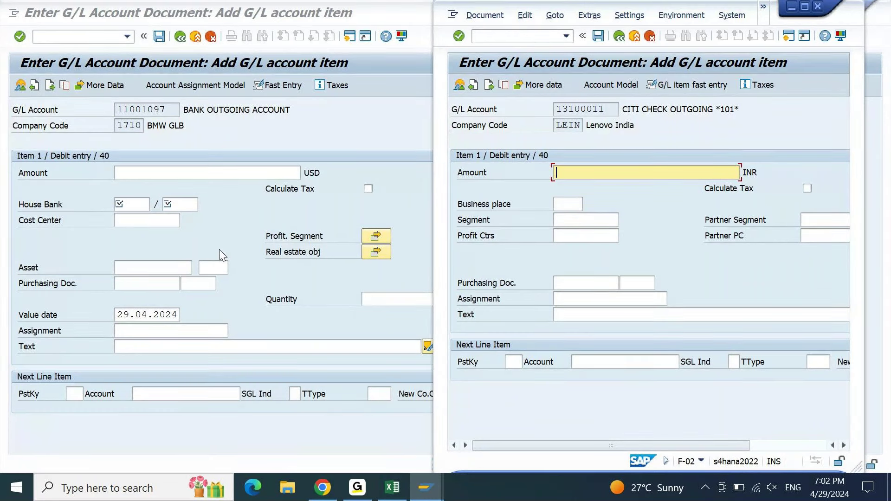
Step: Enter amount 1000 on the 11001097 item and move to the House Bank field
{"action": "left_click", "coordinate": [148, 205]}
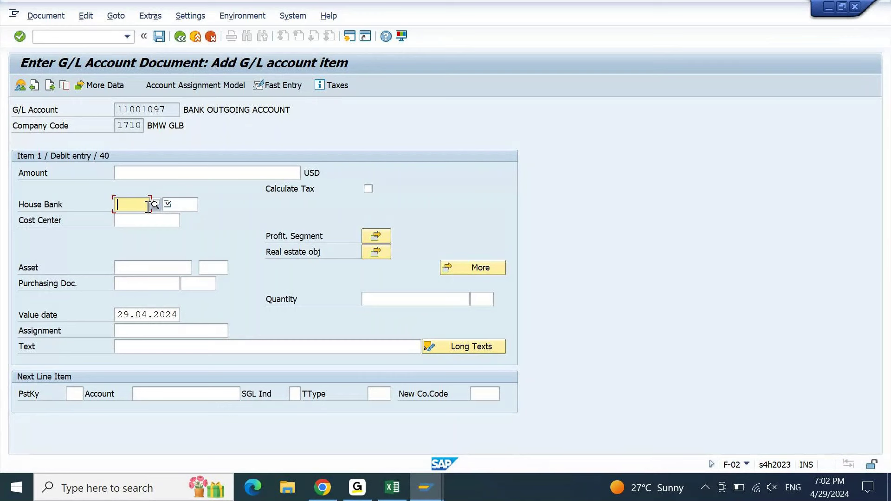
{"action": "key", "text": "Tab"}
{"action": "key", "text": "Tab"}
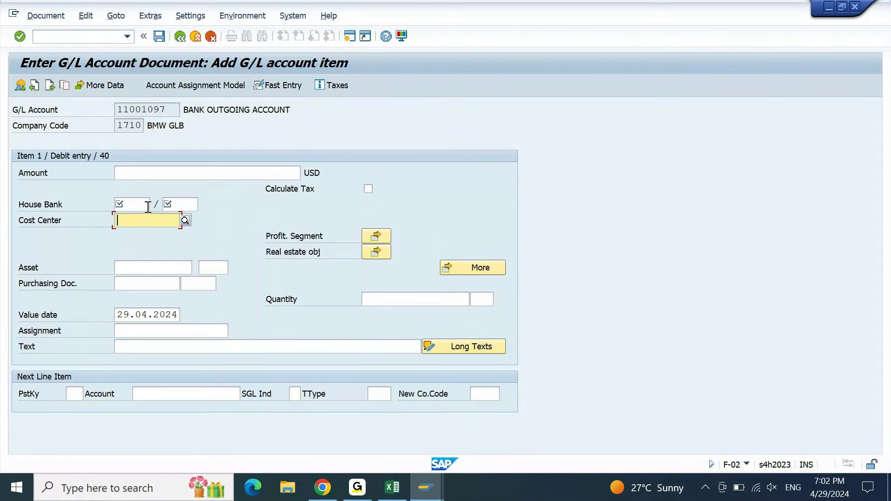
{"action": "key", "text": "ctrl+Tab"}
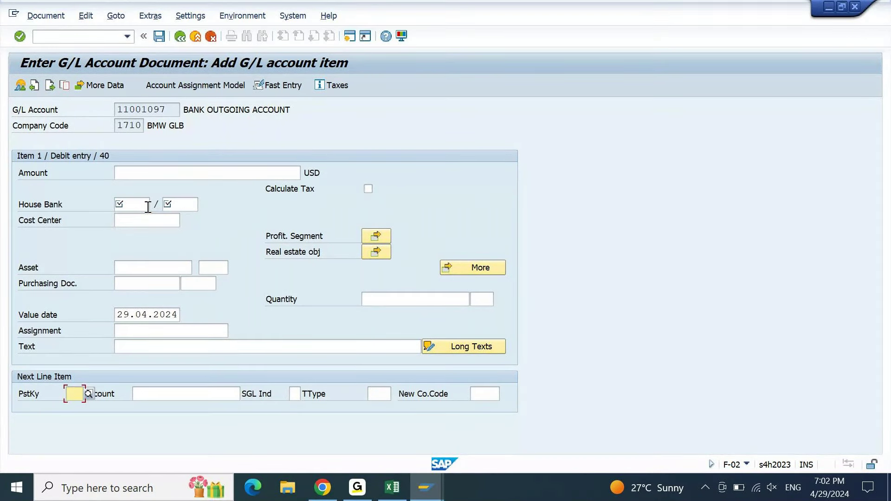
{"action": "left_click", "coordinate": [122, 175]}
{"action": "type", "text": "1000"}
{"action": "key", "text": "Tab"}
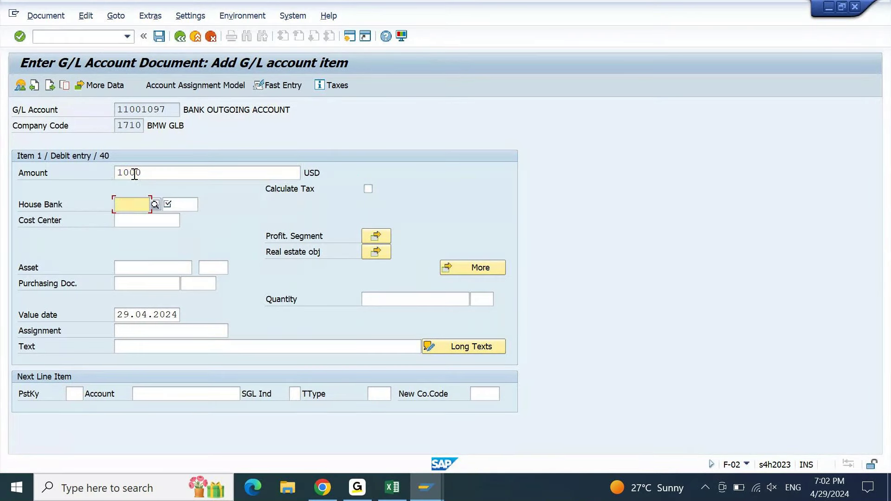
{"action": "left_click_drag", "start_coordinate": [152, 173], "coordinate": [86, 183]}
{"action": "left_click_drag", "start_coordinate": [293, 112], "coordinate": [175, 109]}
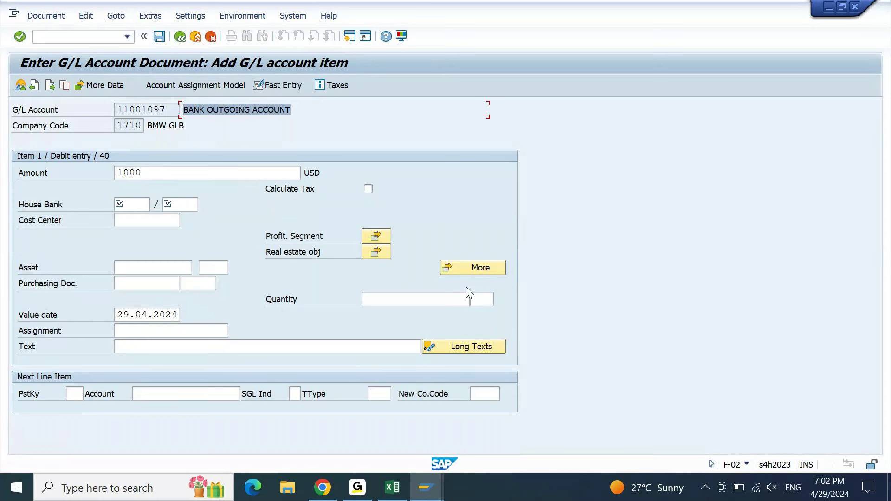
{"action": "left_click", "coordinate": [392, 488]}
{"action": "left_click", "coordinate": [706, 325]}
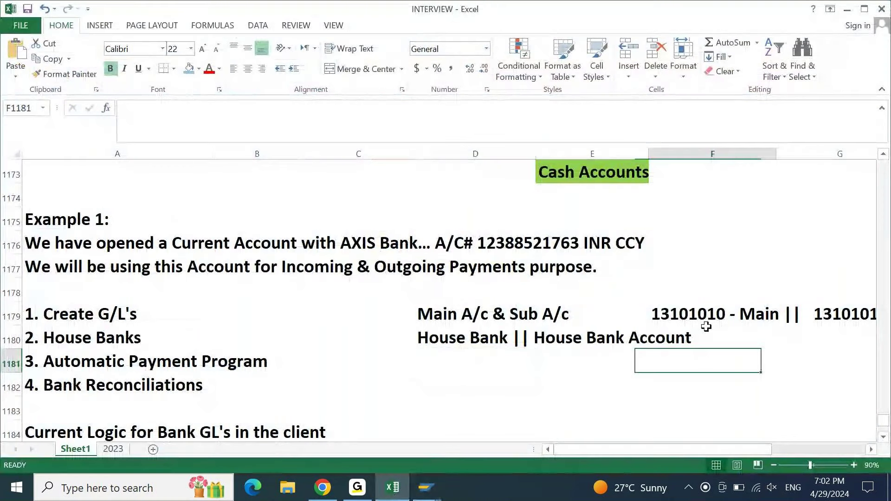
Step: Browse the Excel notes to the AXIS Main bank entries in the balance sheet list
{"action": "scroll", "coordinate": [706, 327], "scroll_direction": "down", "scroll_amount": 4}
{"action": "left_click", "coordinate": [706, 327]}
{"action": "key", "text": "Down"}
{"action": "key", "text": "Down"}
{"action": "key", "text": "Down"}
{"action": "key", "text": "Down"}
{"action": "key", "text": "Down"}
{"action": "key", "text": "Down"}
{"action": "key", "text": "Down"}
{"action": "key", "text": "Down"}
{"action": "key", "text": "Down"}
{"action": "key", "text": "Down"}
{"action": "key", "text": "Down"}
{"action": "key", "text": "Right"}
{"action": "key", "text": "Right"}
{"action": "key", "text": "Right"}
{"action": "key", "text": "Right"}
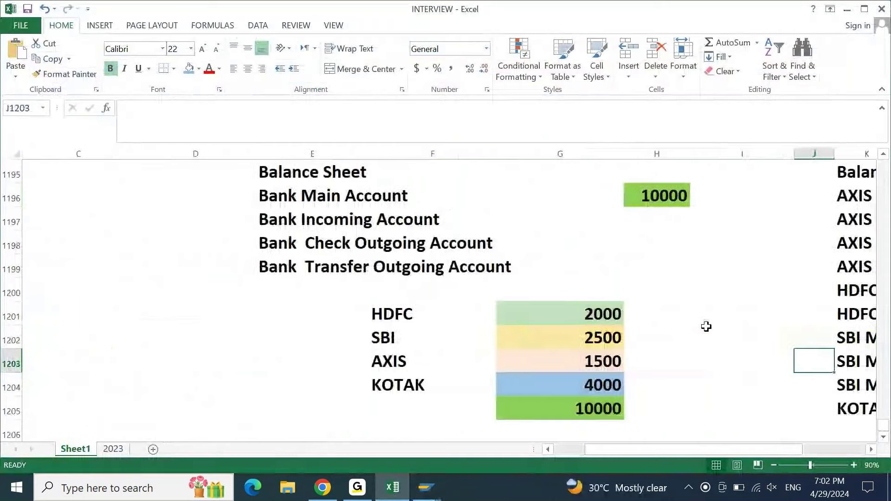
{"action": "key", "text": "Up"}
{"action": "key", "text": "Up"}
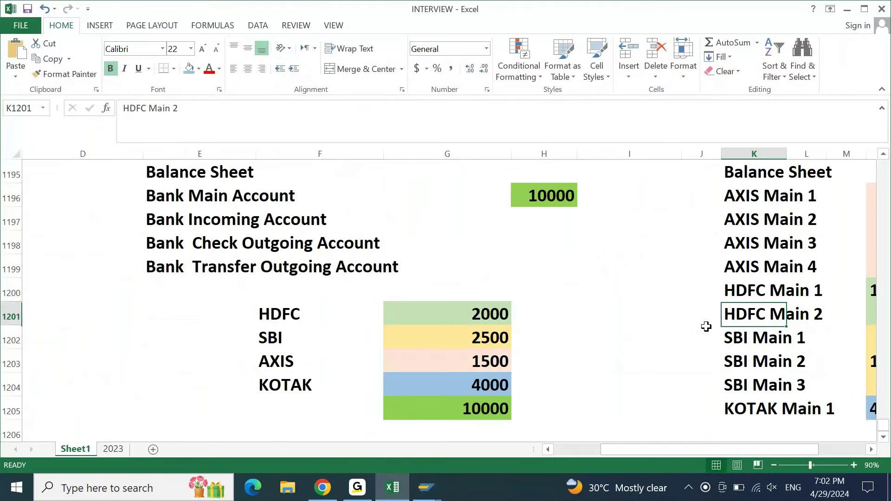
{"action": "key", "text": "Up"}
{"action": "key", "text": "Up"}
{"action": "key", "text": "Up"}
{"action": "key", "text": "Up"}
{"action": "key", "text": "Up"}
{"action": "key", "text": "Up"}
{"action": "key", "text": "Right"}
{"action": "key", "text": "Right"}
{"action": "key", "text": "Right"}
{"action": "key", "text": "Right"}
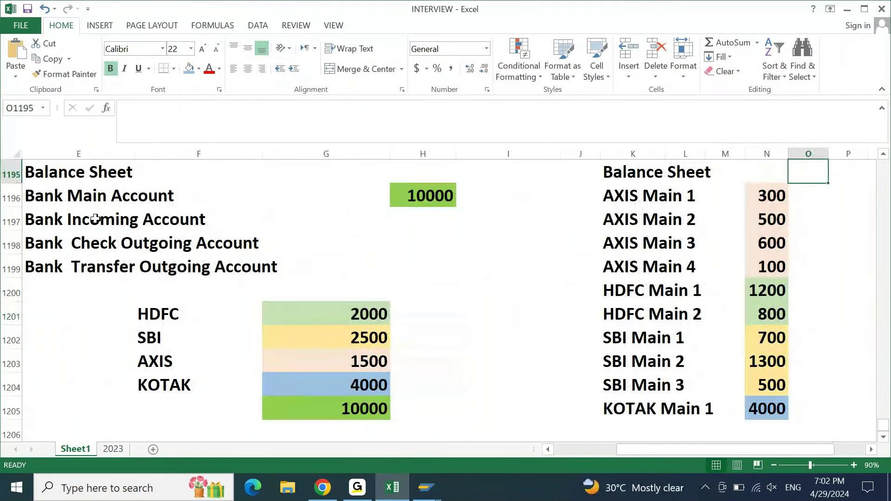
{"action": "left_click", "coordinate": [94, 219]}
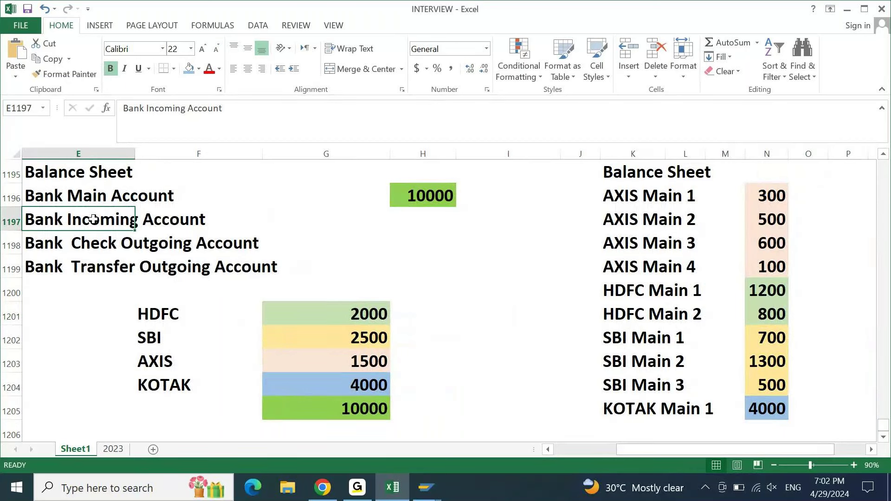
{"action": "left_click_drag", "start_coordinate": [631, 196], "coordinate": [631, 409]}
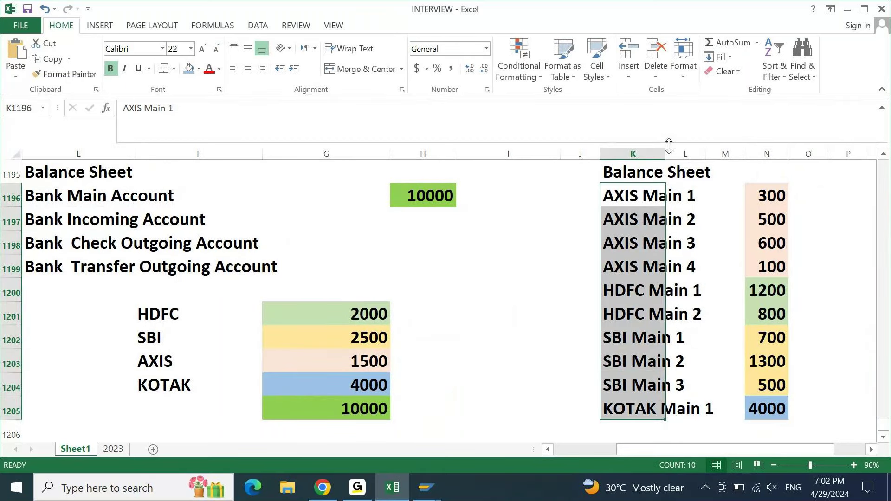
{"action": "left_click", "coordinate": [635, 195]}
{"action": "left_click", "coordinate": [630, 244]}
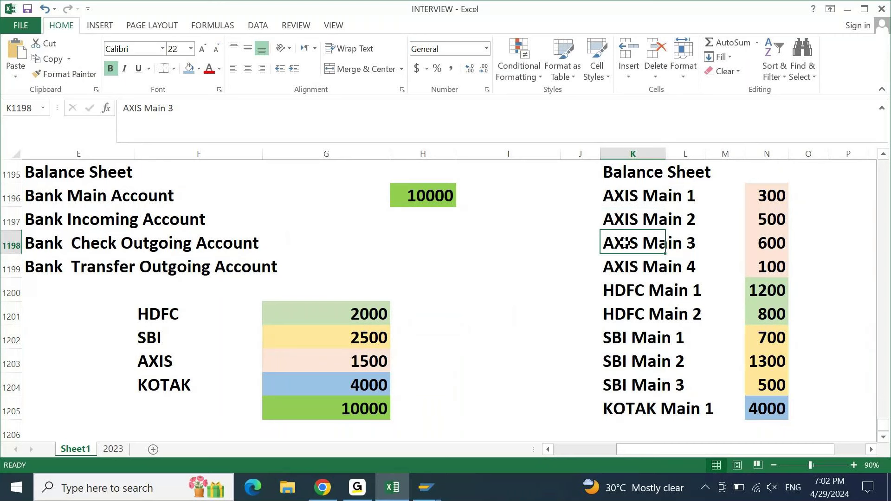
{"action": "left_click", "coordinate": [625, 272]}
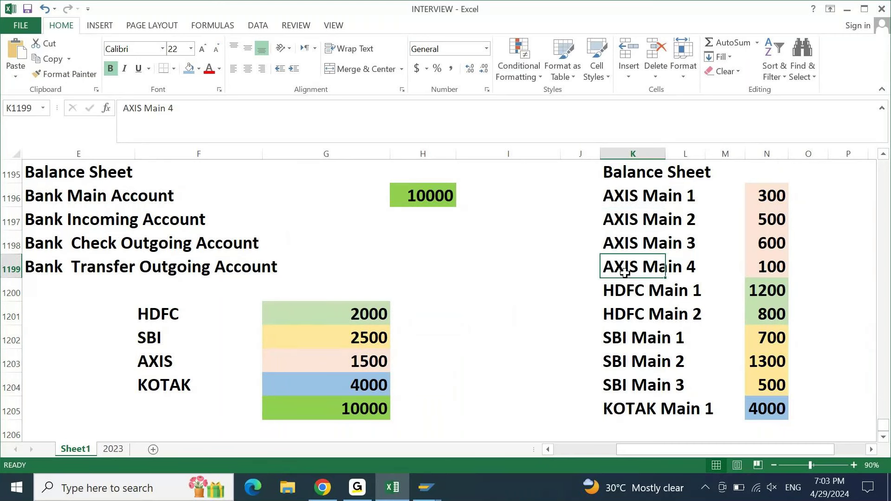
Step: Enter AXIS/AXIS1 in Q1196 and fill the series down column Q
{"action": "key", "text": "Up"}
{"action": "key", "text": "Up"}
{"action": "key", "text": "Up"}
{"action": "key", "text": "Right"}
{"action": "key", "text": "Right"}
{"action": "key", "text": "Right"}
{"action": "key", "text": "Right"}
{"action": "key", "text": "Right"}
{"action": "key", "text": "Right"}
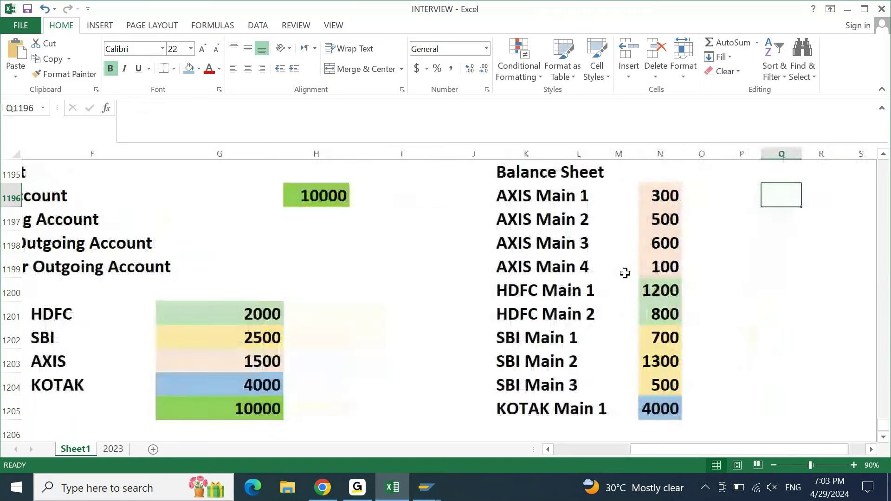
{"action": "key", "text": "Left"}
{"action": "key", "text": "Right"}
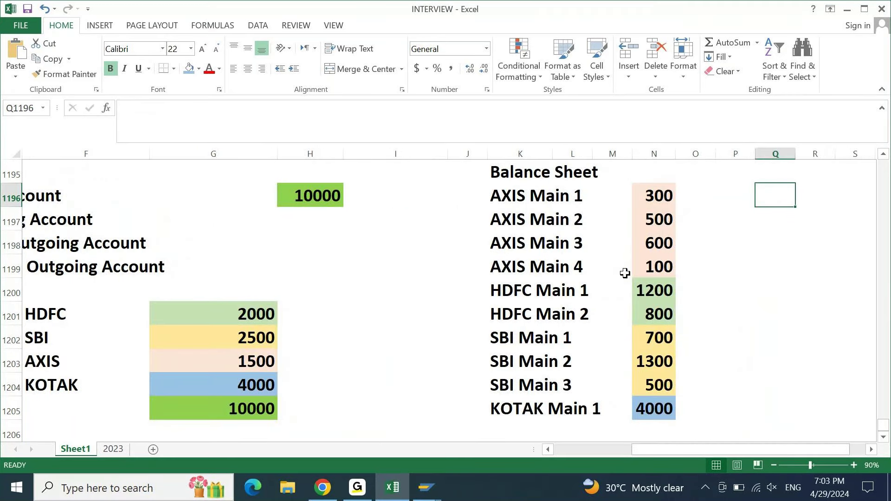
{"action": "type", "text": "AXIS"}
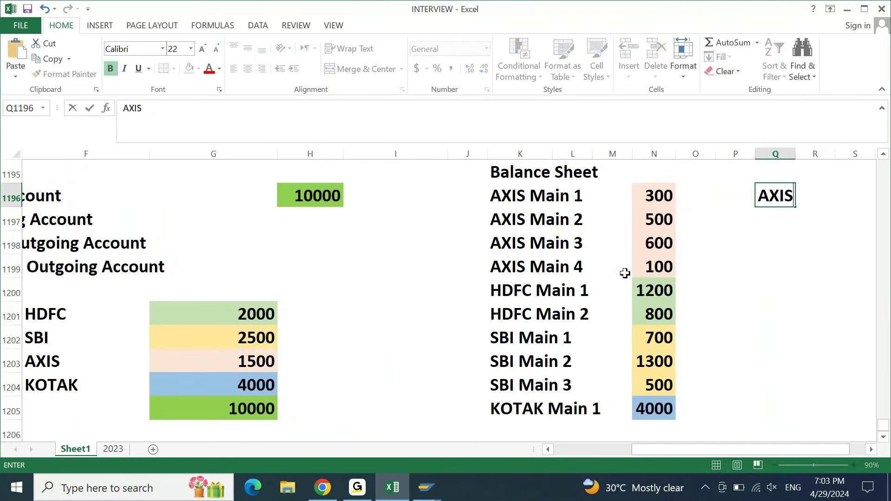
{"action": "type", "text": "/AXIS1"}
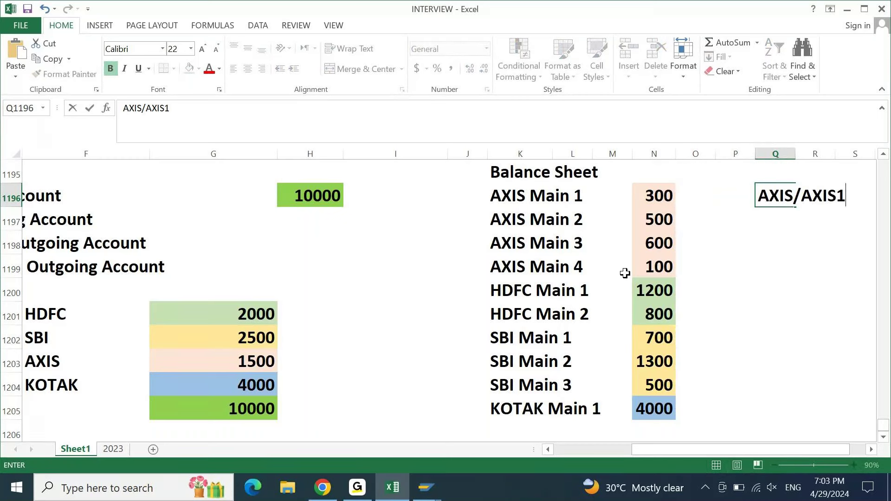
{"action": "key", "text": "ctrl+Return"}
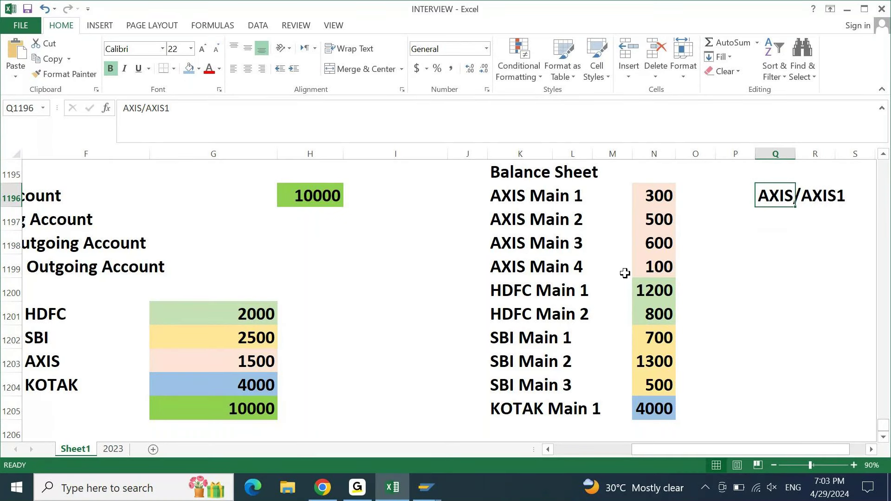
{"action": "left_click_drag", "start_coordinate": [795, 207], "coordinate": [797, 238]}
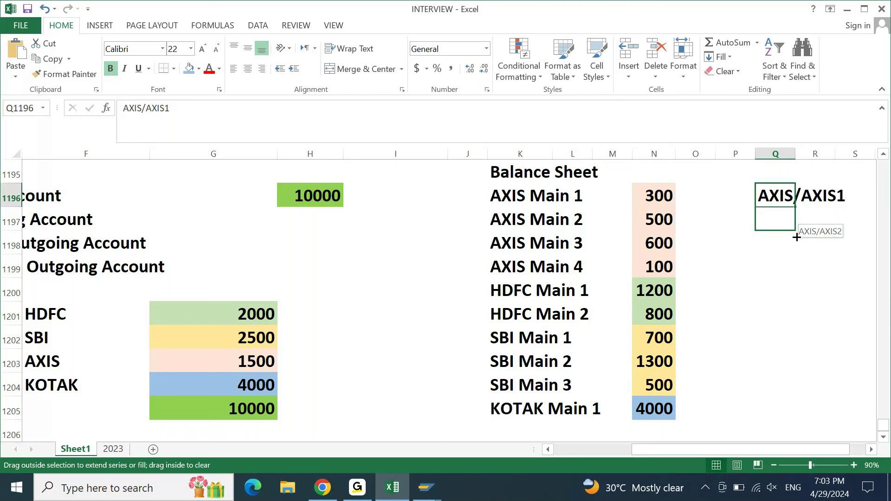
{"action": "left_click_drag", "start_coordinate": [797, 238], "coordinate": [797, 252]}
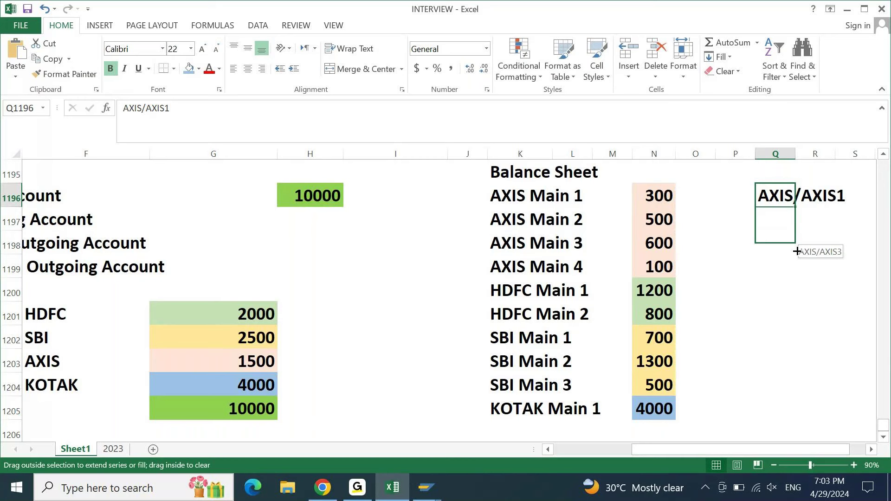
{"action": "left_click_drag", "start_coordinate": [798, 251], "coordinate": [797, 255]}
{"action": "key", "text": "alt+Tab"}
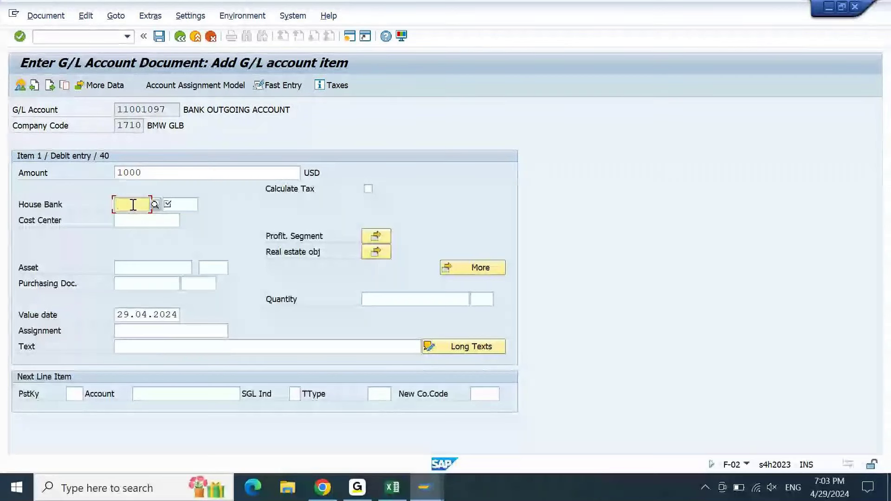
Step: Fill in house bank AXIS and account ID AXIS1 on the 1000 USD item for 11001097
{"action": "type", "text": "AXIS"}
{"action": "key", "text": "Tab"}
{"action": "type", "text": "AXIS1"}
{"action": "key", "text": "Tab"}
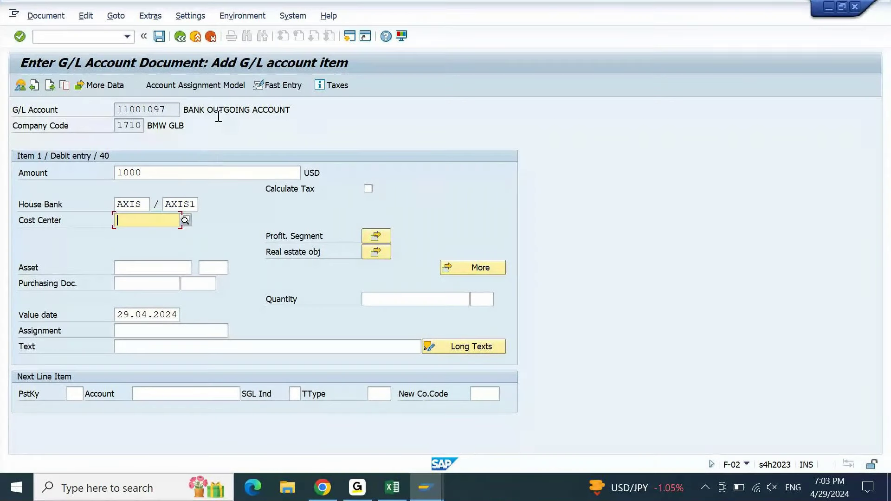
{"action": "left_click_drag", "start_coordinate": [163, 175], "coordinate": [91, 172]}
{"action": "left_click", "coordinate": [188, 206]}
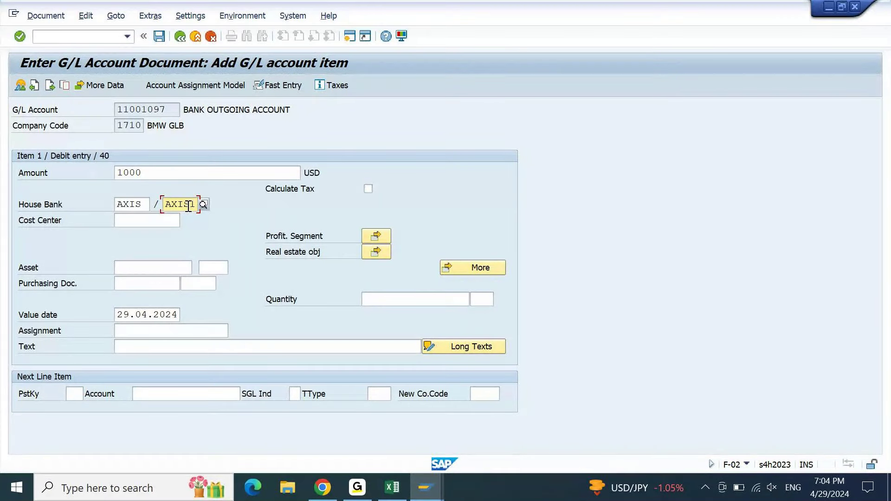
{"action": "left_click", "coordinate": [143, 205]}
{"action": "left_click", "coordinate": [180, 204]}
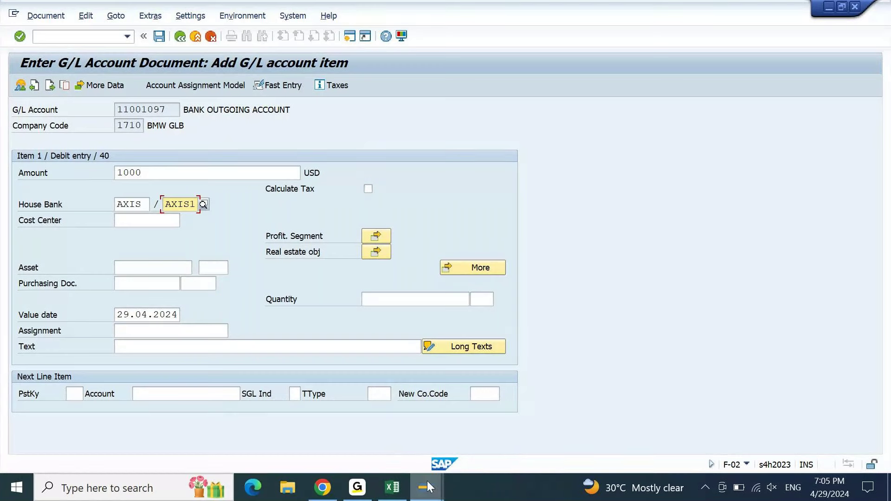
{"action": "left_click", "coordinate": [841, 6]}
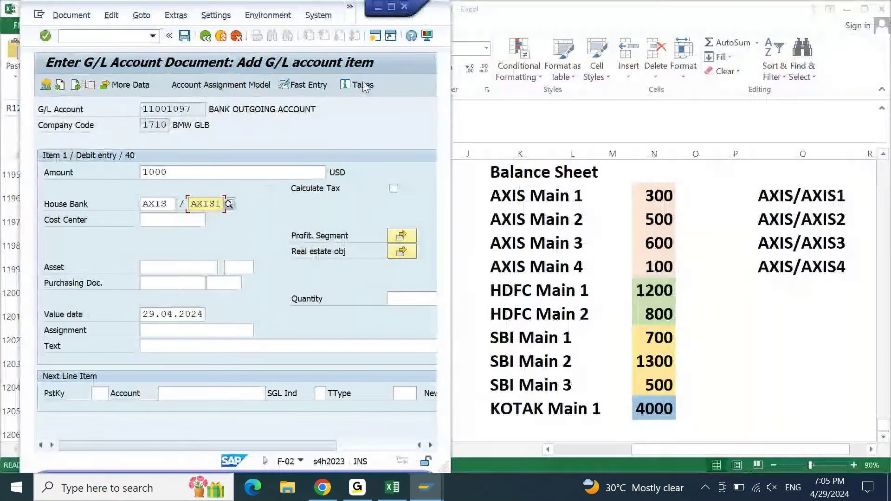
Step: In the Lenovo session, run /NF-02, check the bank Account field, then enter /NF-58
{"action": "left_click", "coordinate": [391, 6]}
{"action": "mouse_move", "coordinate": [425, 488]}
{"action": "left_click", "coordinate": [528, 457]}
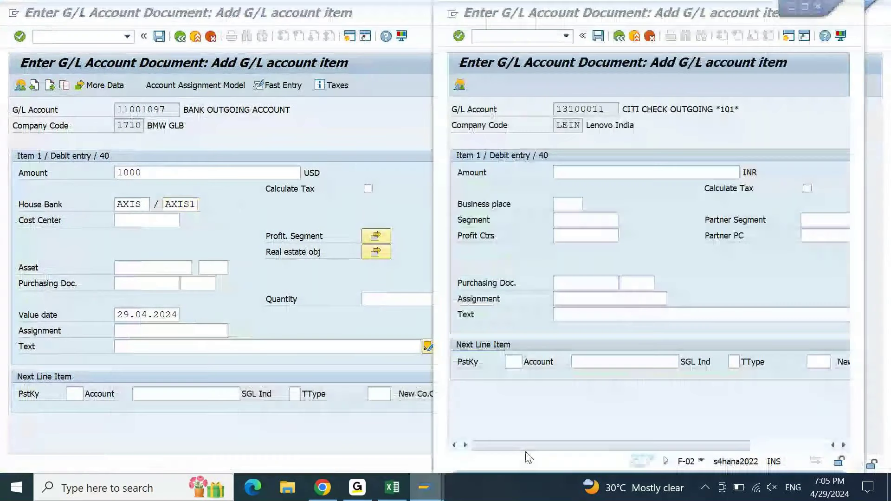
{"action": "left_click", "coordinate": [496, 36]}
{"action": "type", "text": "/NF-02"}
{"action": "key", "text": "Return"}
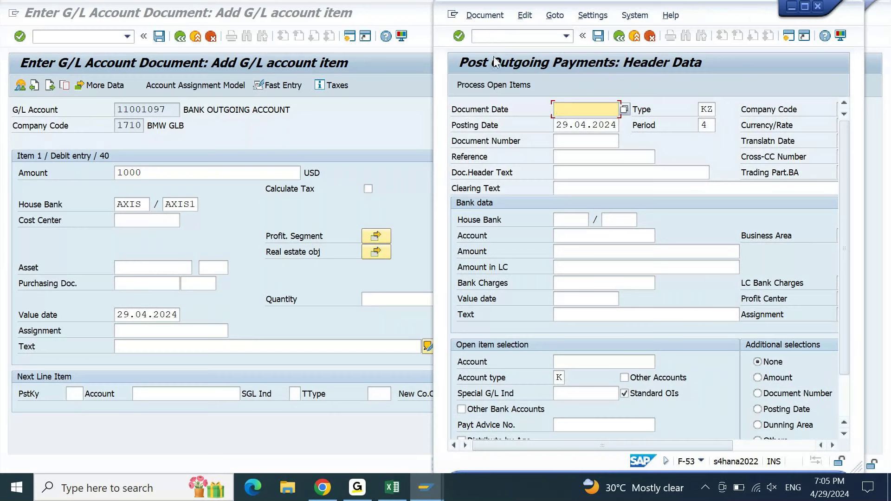
{"action": "left_click", "coordinate": [587, 236]}
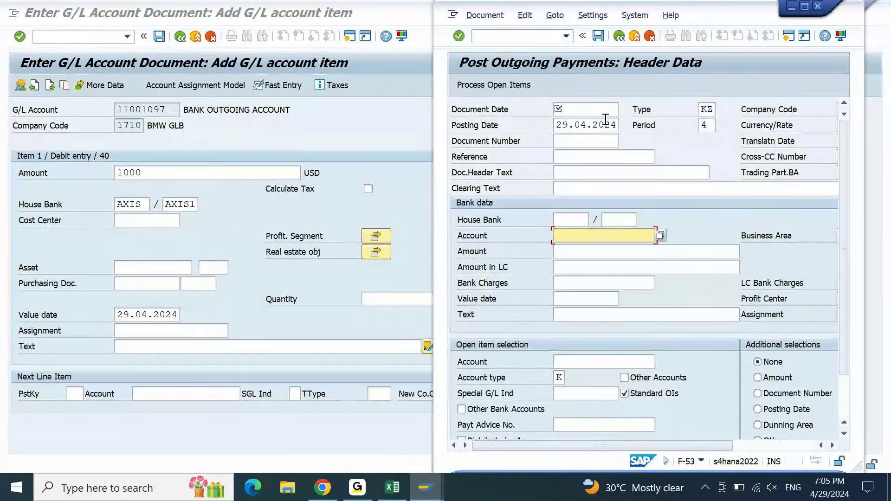
{"action": "left_click", "coordinate": [532, 40]}
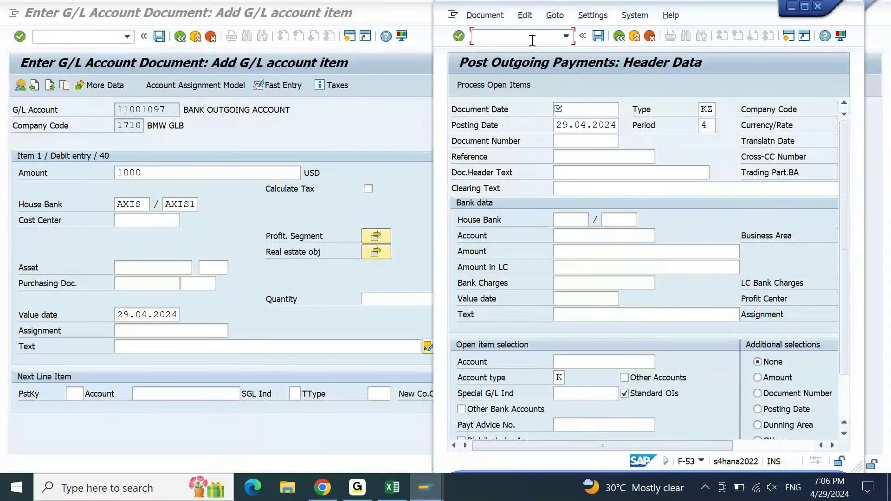
{"action": "type", "text": "/NF-58"}
Step: Open F-58, confirm LEIN, method C, bank CITI/CITI1 and check lot 101, then proceed to payments
{"action": "key", "text": "Return"}
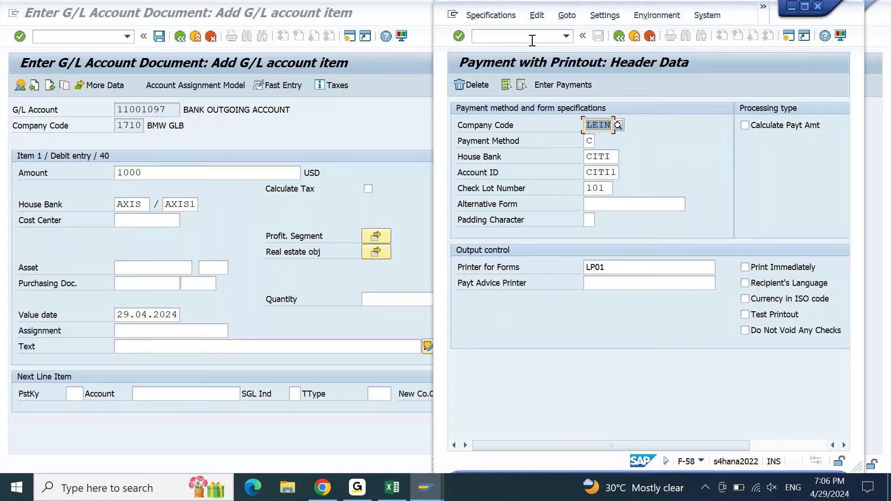
{"action": "key", "text": "Tab"}
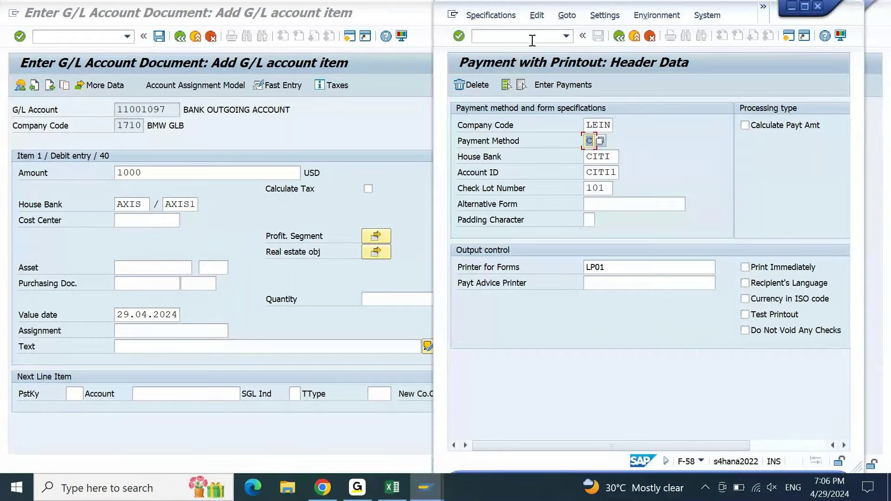
{"action": "key", "text": "shift+Tab"}
{"action": "key", "text": "Tab"}
{"action": "key", "text": "Tab"}
{"action": "key", "text": "Tab"}
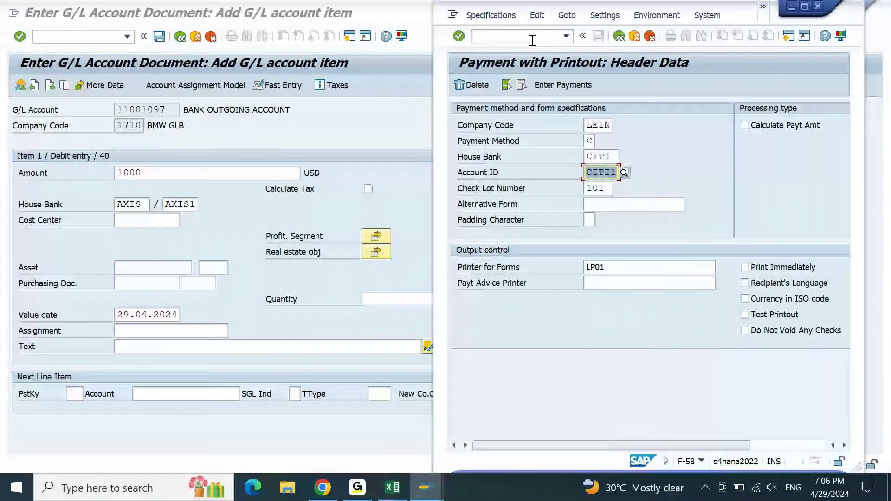
{"action": "key", "text": "Tab"}
{"action": "key", "text": "Return"}
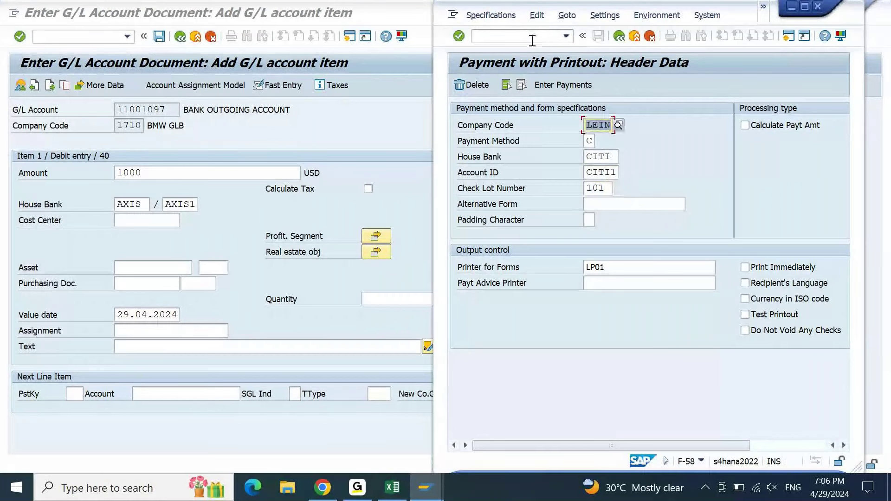
{"action": "left_click", "coordinate": [553, 89]}
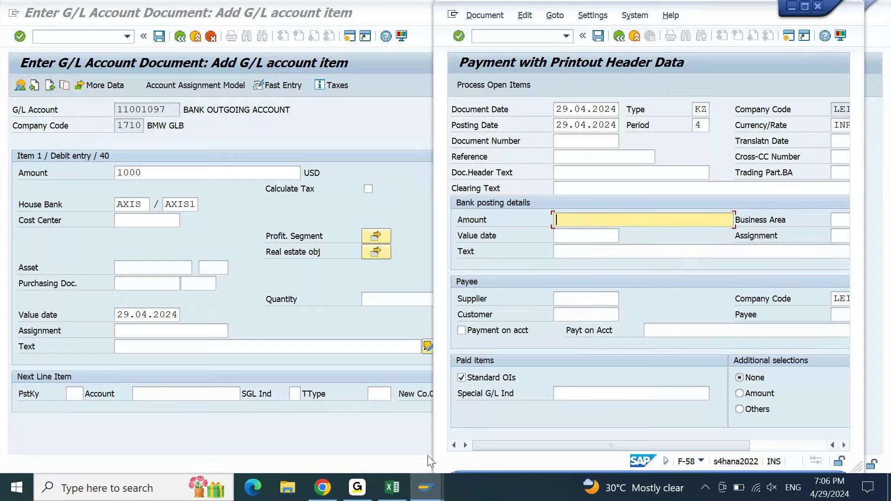
Step: Glance at the Excel balance sheet, then run /nf110 in the SAP payment window
{"action": "left_click", "coordinate": [392, 488]}
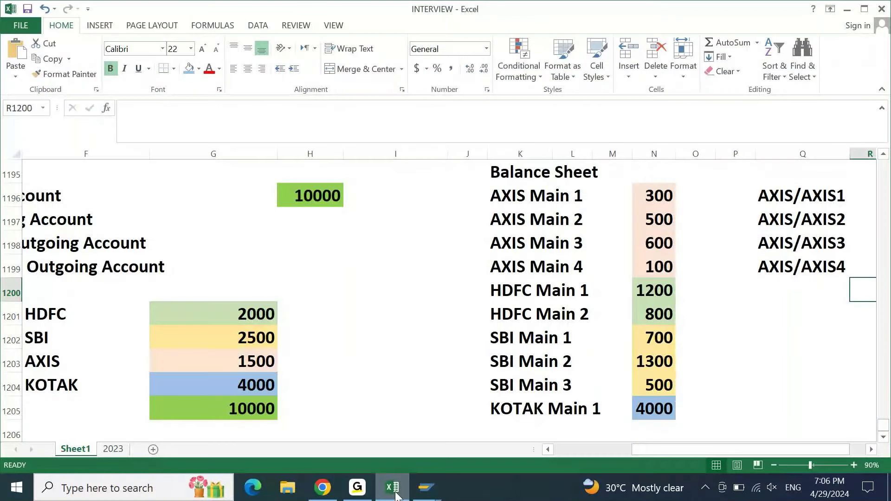
{"action": "mouse_move", "coordinate": [425, 487]}
{"action": "left_click", "coordinate": [559, 426]}
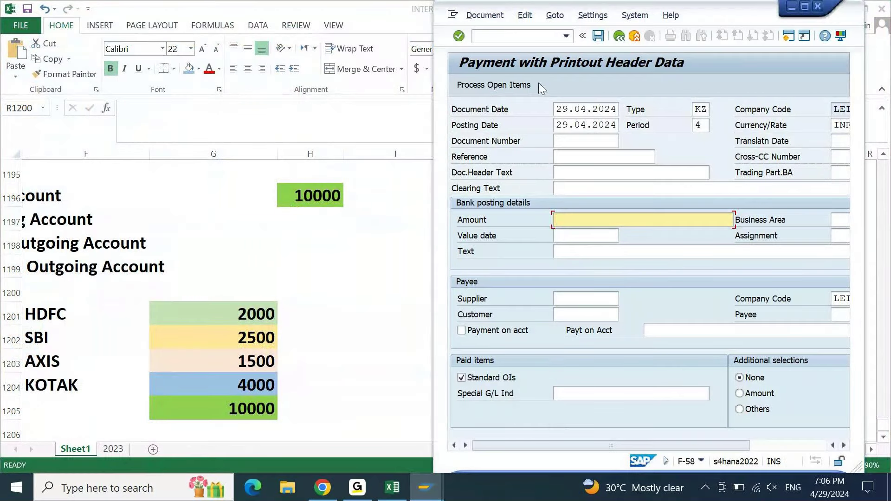
{"action": "left_click", "coordinate": [526, 38]}
{"action": "type", "text": "/nf110"}
{"action": "key", "text": "Return"}
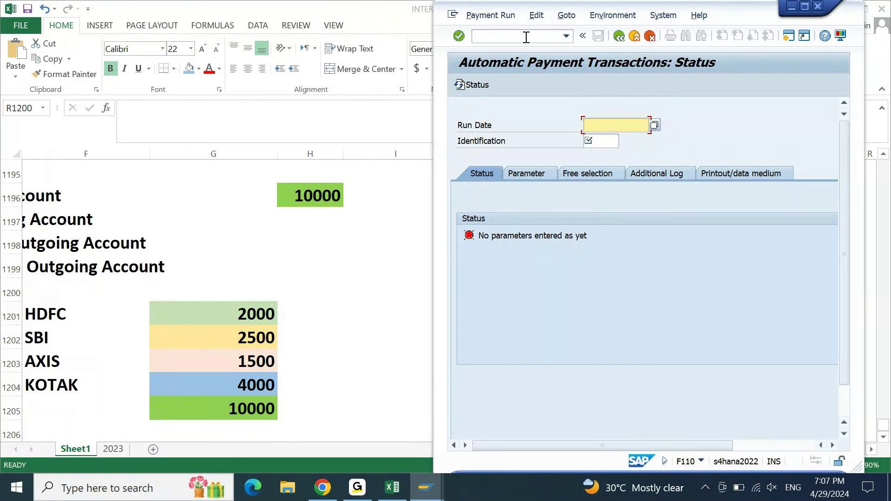
Step: Run /nspro to open Customizing: Execute Project and maximize the window
{"action": "left_click", "coordinate": [526, 38]}
{"action": "type", "text": "/nspro"}
{"action": "key", "text": "Return"}
{"action": "left_click", "coordinate": [805, 6]}
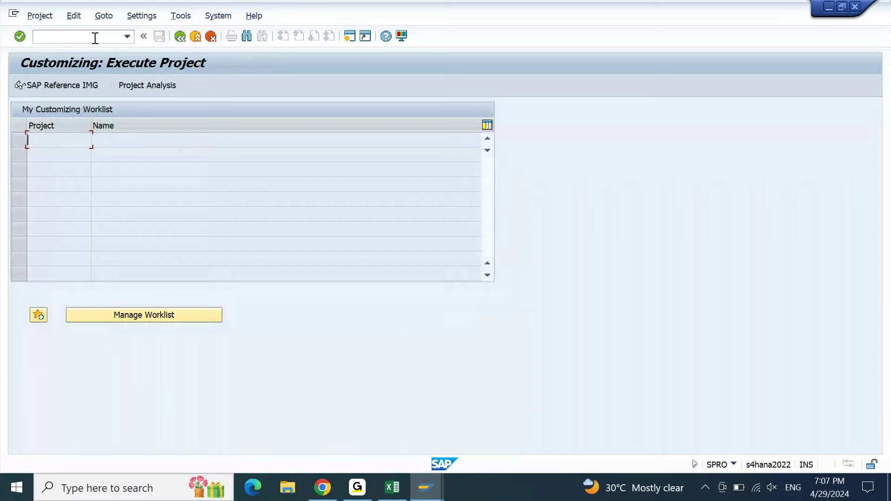
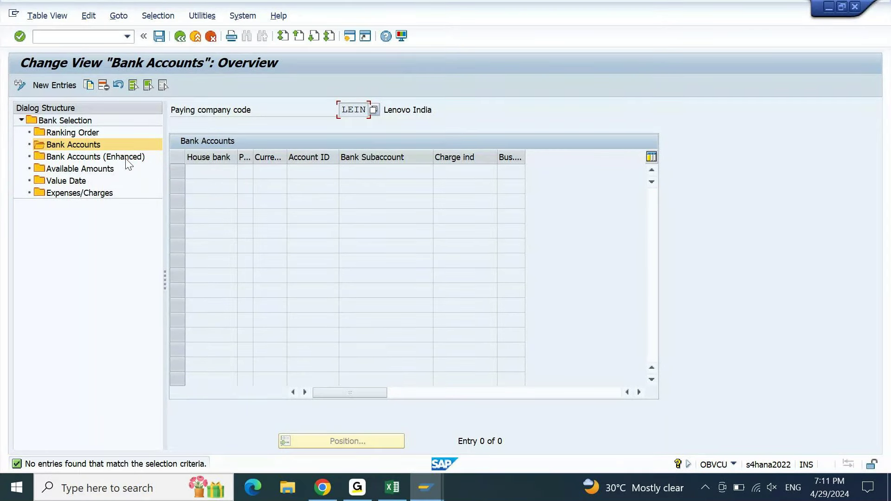
Step: Open the Bank Accounts (Enhanced) level for LEIN, listing the CITI entry with method C and INR
{"action": "left_click", "coordinate": [123, 160]}
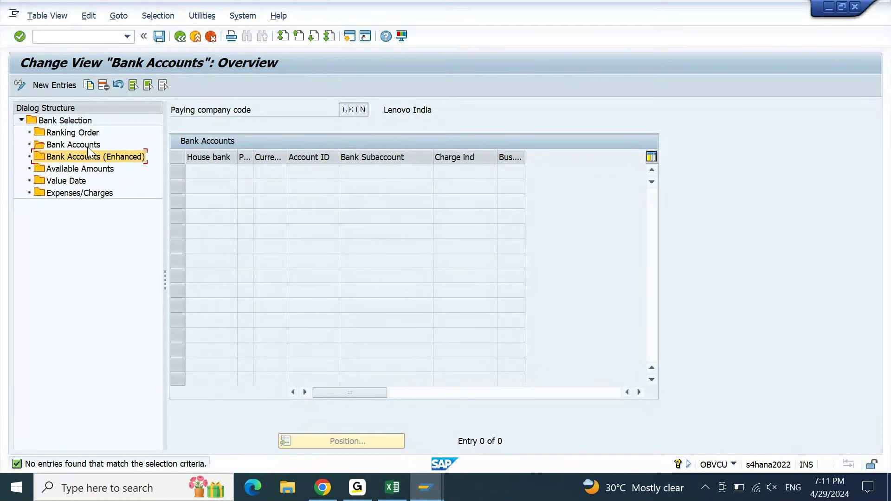
{"action": "double_click", "coordinate": [89, 156]}
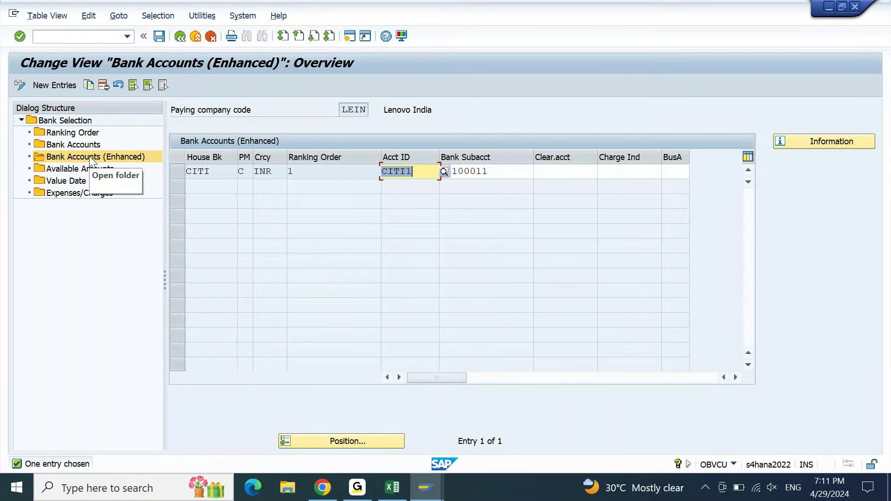
Step: Delete the 13100011 bank subaccount from the CITI, method C, INR entry
{"action": "left_click", "coordinate": [492, 171]}
{"action": "left_click_drag", "start_coordinate": [493, 171], "coordinate": [430, 192]}
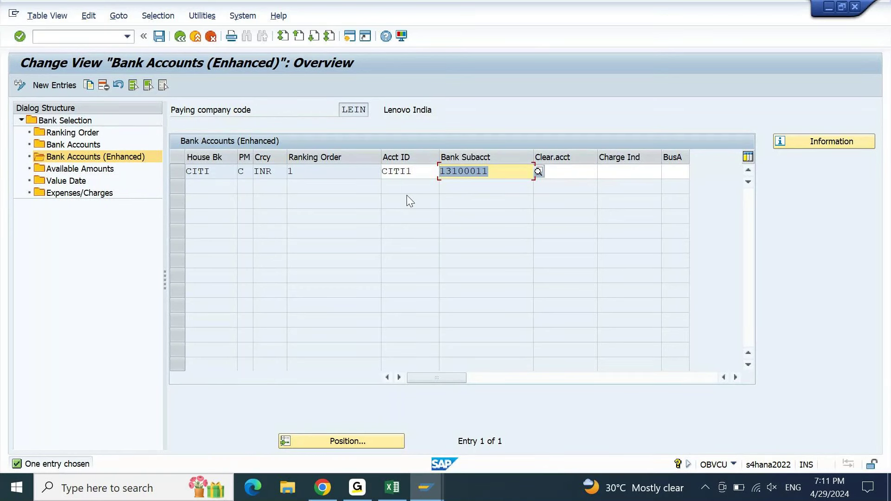
{"action": "left_click_drag", "start_coordinate": [511, 173], "coordinate": [430, 180]}
{"action": "key", "text": "Delete"}
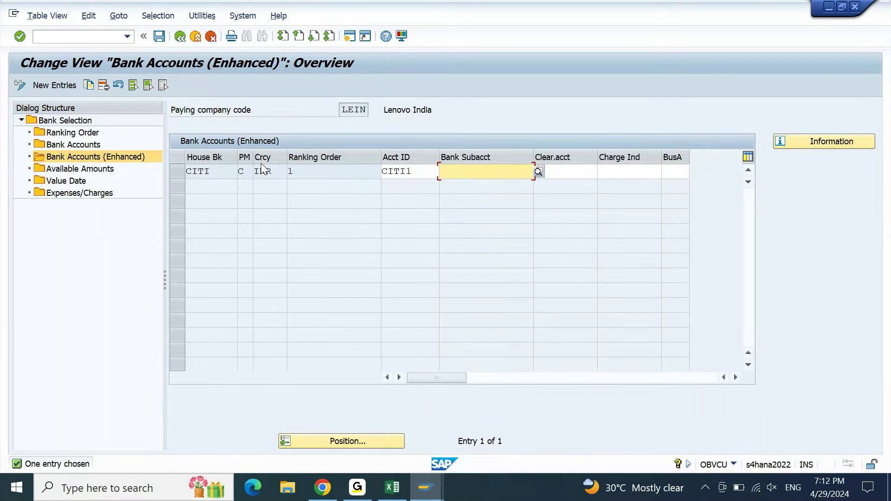
{"action": "double_click", "coordinate": [230, 177]}
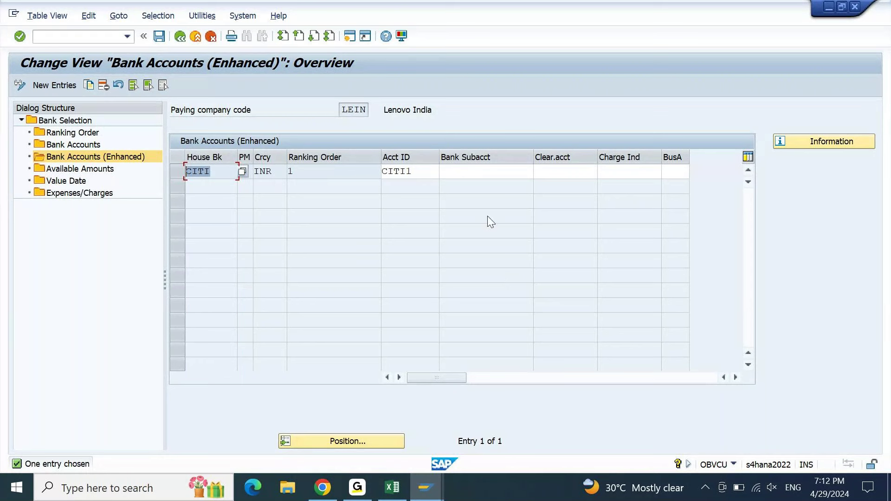
{"action": "left_click", "coordinate": [490, 173]}
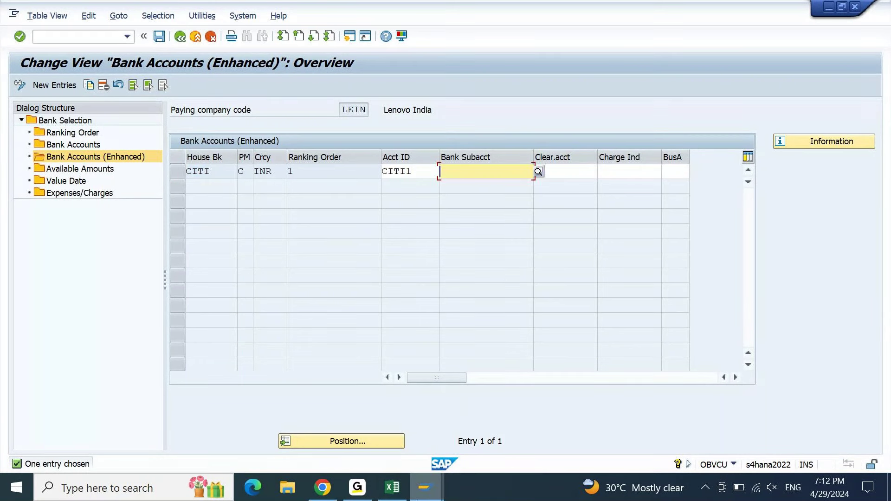
{"action": "left_click", "coordinate": [425, 488]}
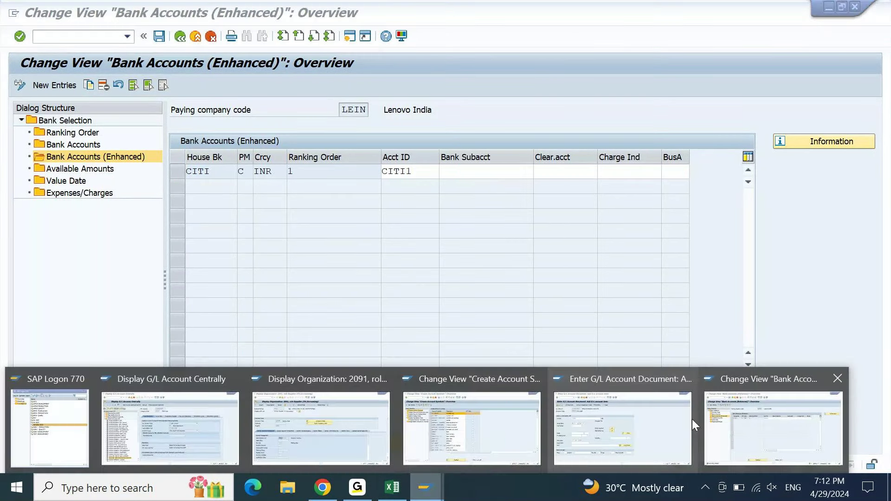
Step: Flag account symbol A1-MAIN as SIP relevant and bring up the SIP Relevant help
{"action": "left_click", "coordinate": [472, 428]}
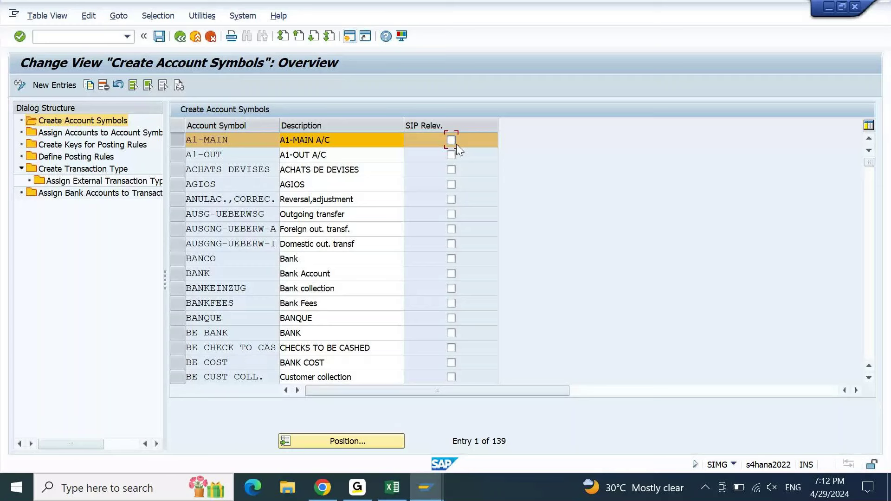
{"action": "left_click", "coordinate": [454, 142]}
{"action": "left_click", "coordinate": [385, 40]}
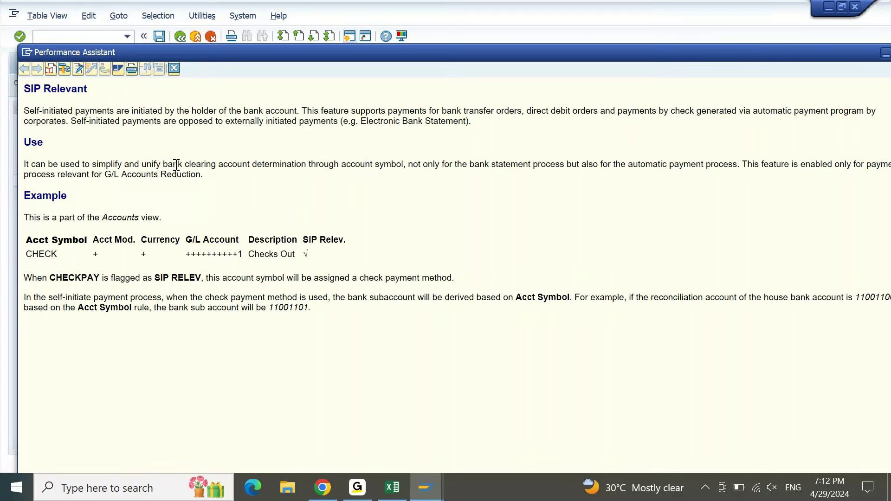
Step: Read the SIP Relevant help on account-symbol subaccount derivation, then close it
{"action": "left_click_drag", "start_coordinate": [163, 164], "coordinate": [403, 165]}
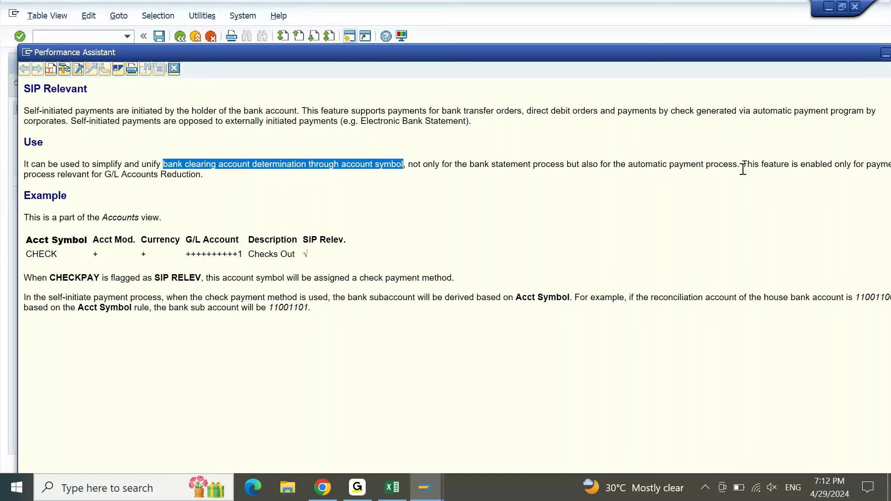
{"action": "left_click_drag", "start_coordinate": [741, 168], "coordinate": [649, 164]}
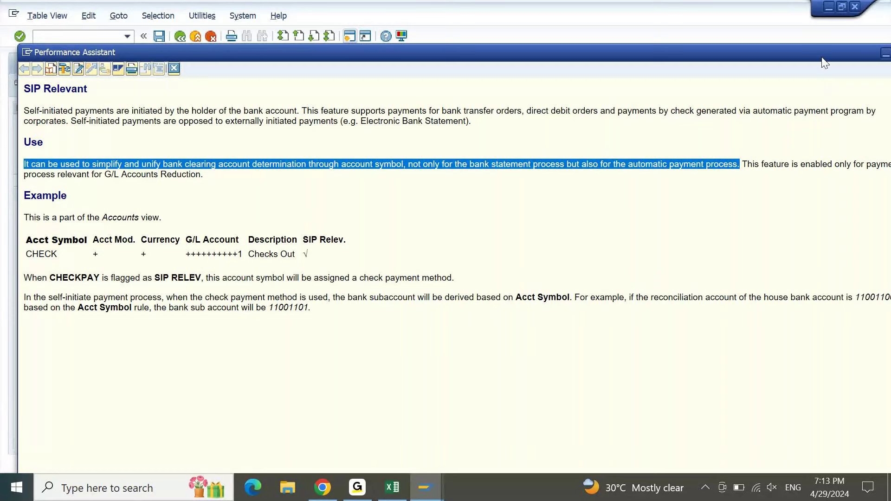
{"action": "left_click_drag", "start_coordinate": [785, 49], "coordinate": [788, 55]}
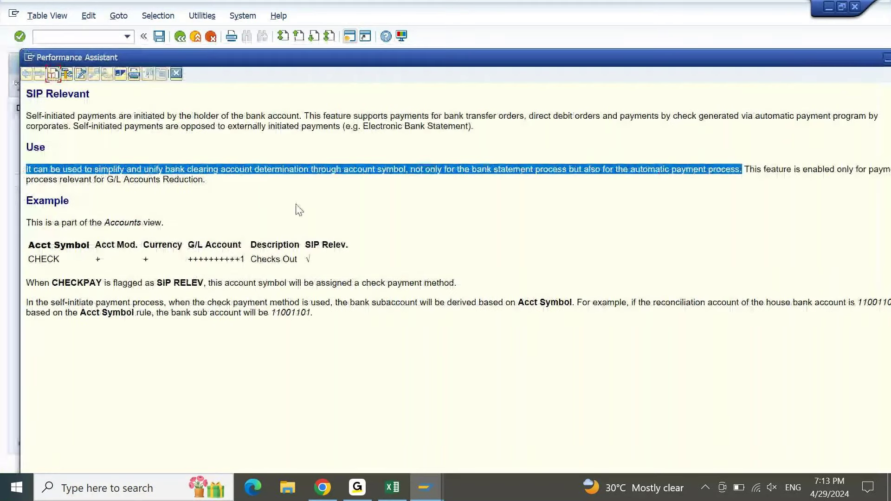
{"action": "left_click_drag", "start_coordinate": [210, 185], "coordinate": [751, 172]}
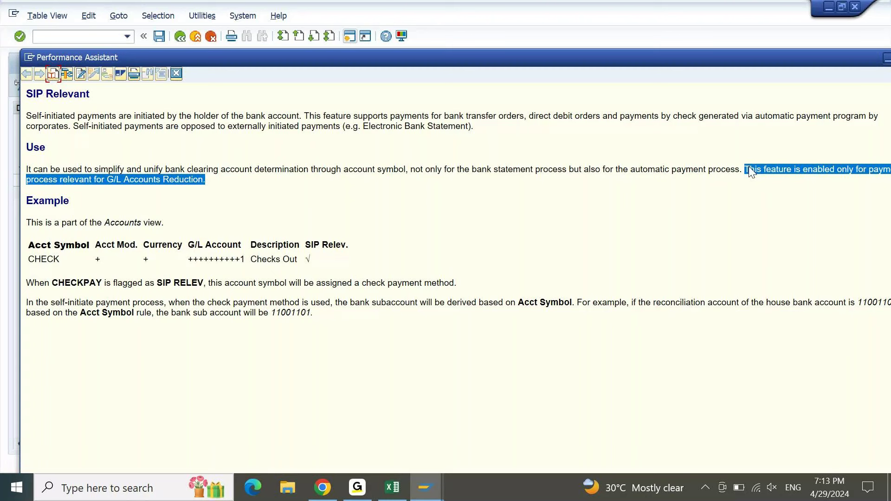
{"action": "left_click_drag", "start_coordinate": [325, 259], "coordinate": [272, 257]}
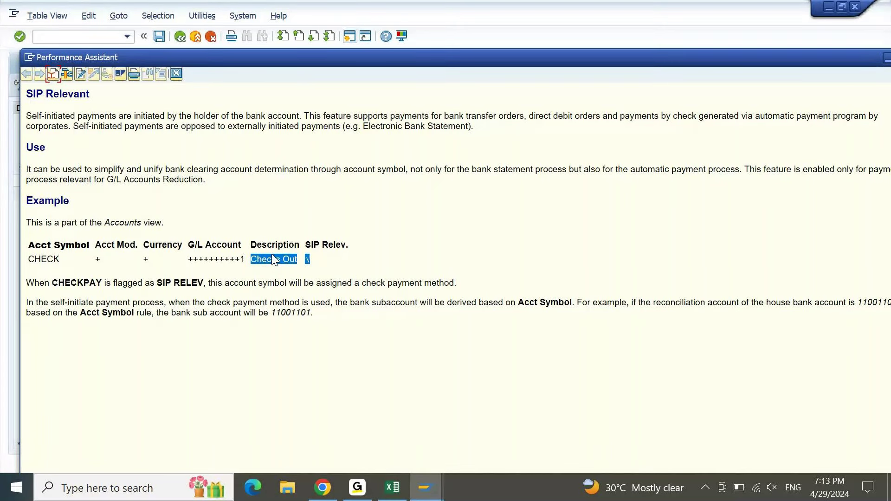
{"action": "left_click", "coordinate": [176, 74]}
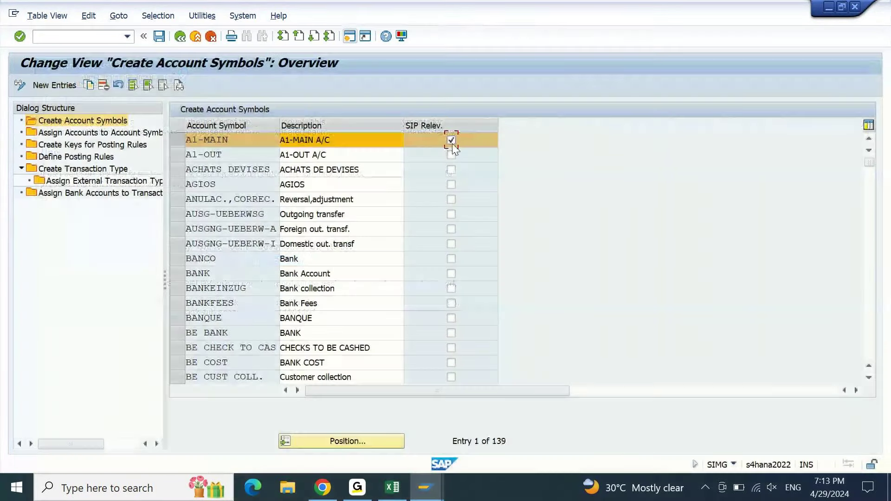
Step: Review the Assign Accounts to Account Symbol table, then back out of the account symbol settings with F3
{"action": "left_click", "coordinate": [452, 141]}
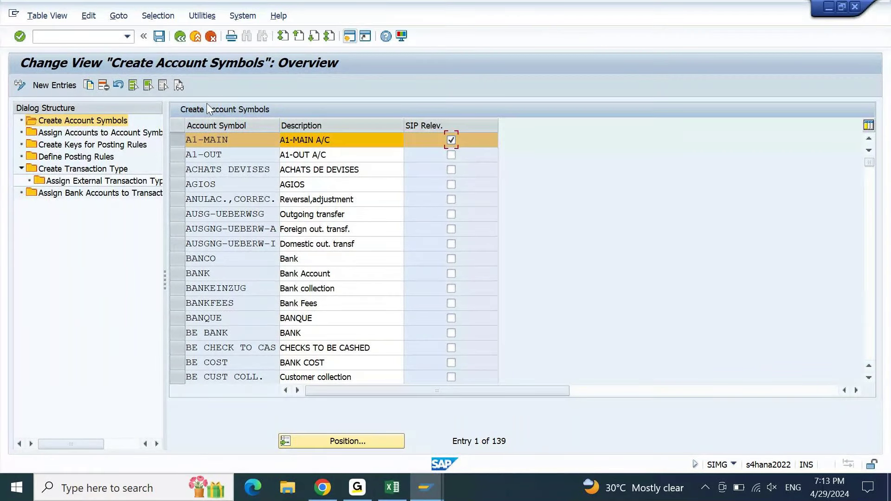
{"action": "double_click", "coordinate": [110, 134]}
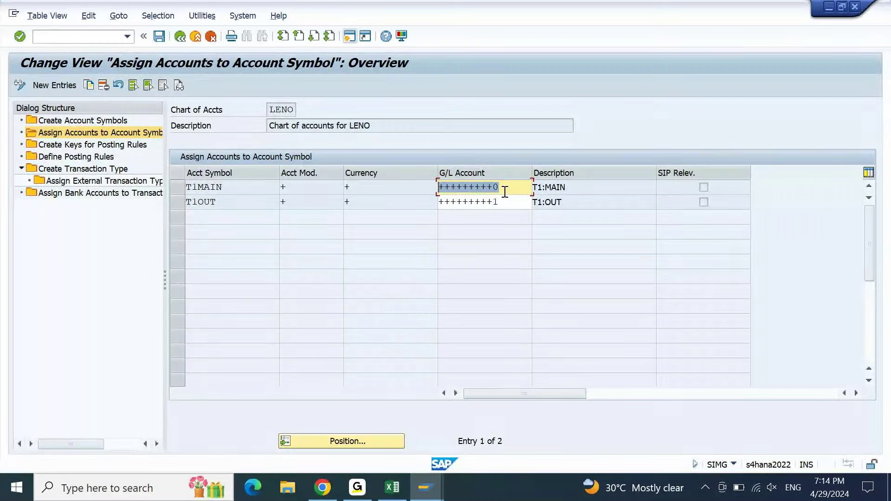
{"action": "left_click", "coordinate": [707, 201]}
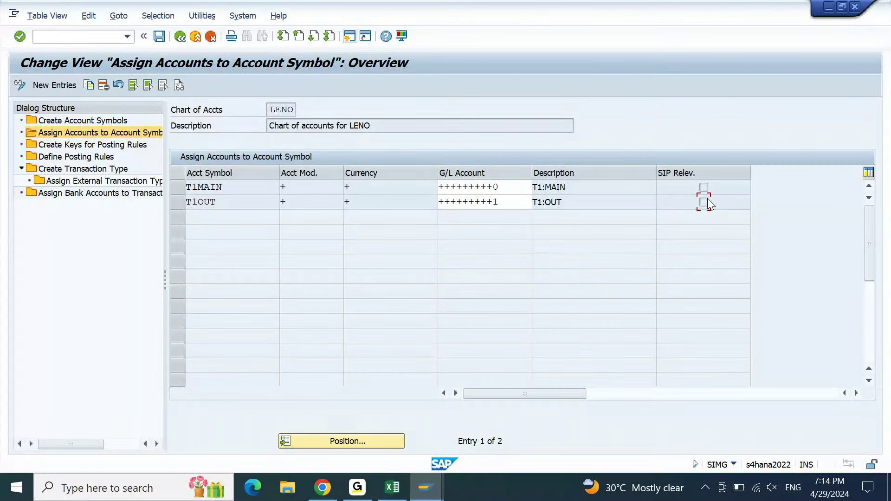
{"action": "key", "text": "F3"}
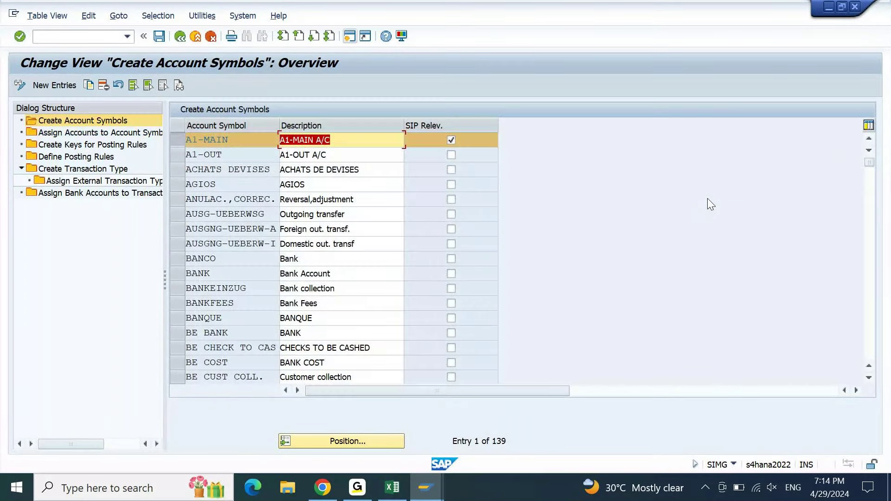
{"action": "key", "text": "F3"}
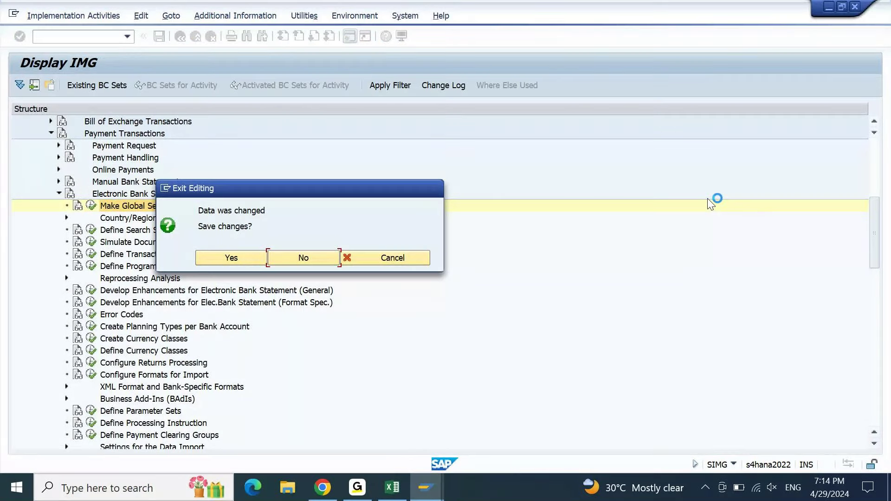
Step: Exit without saving and collapse the Payment Transactions and Bank Accounting branches of the IMG
{"action": "key", "text": "Return"}
{"action": "key", "text": "Up"}
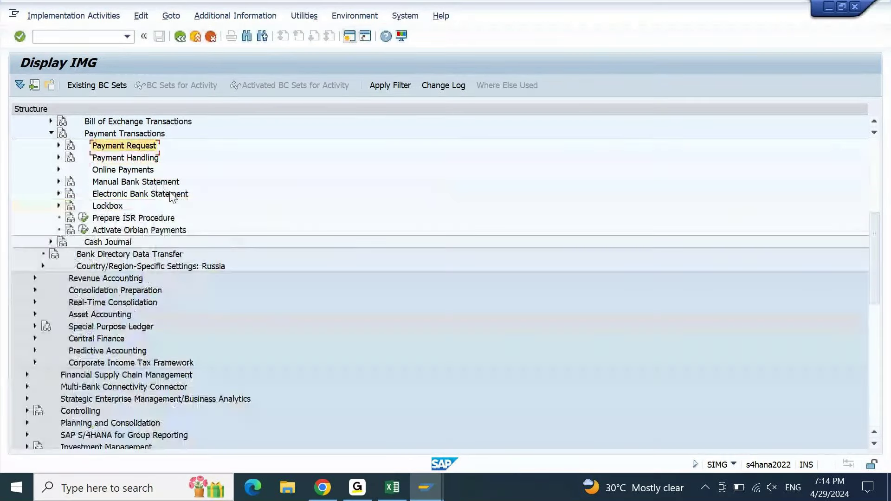
{"action": "key", "text": "Up"}
{"action": "key", "text": "Left"}
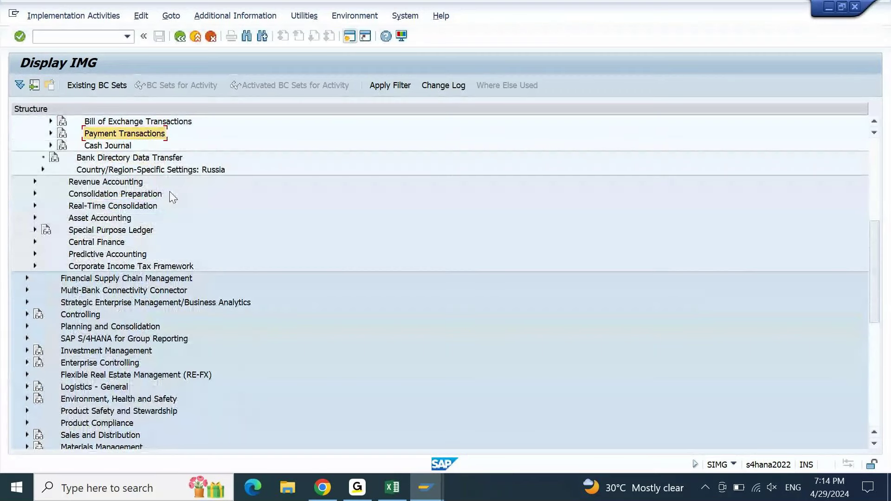
{"action": "key", "text": "Home"}
{"action": "key", "text": "Down"}
{"action": "key", "text": "Down"}
{"action": "key", "text": "Down"}
{"action": "key", "text": "Down"}
{"action": "key", "text": "Down"}
{"action": "key", "text": "Down"}
{"action": "key", "text": "Down"}
{"action": "key", "text": "Down"}
{"action": "key", "text": "Down"}
{"action": "key", "text": "Down"}
{"action": "key", "text": "Down"}
{"action": "key", "text": "Down"}
{"action": "key", "text": "Down"}
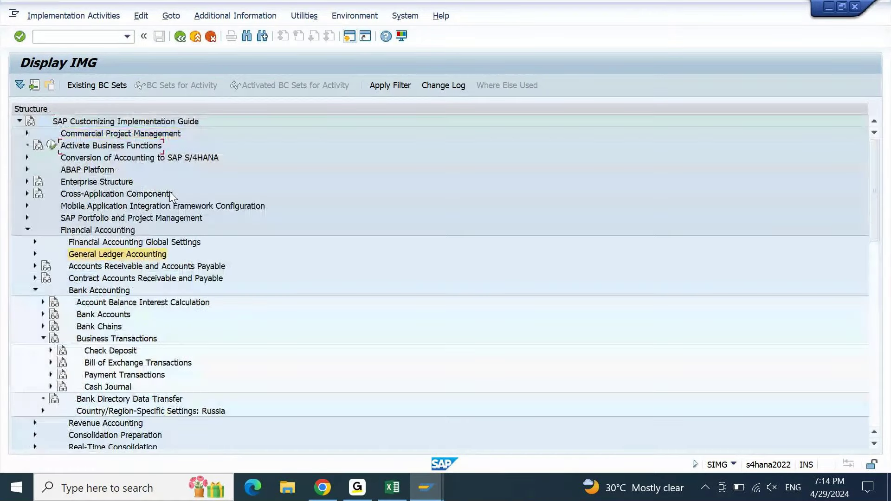
{"action": "key", "text": "Left"}
{"action": "key", "text": "Up"}
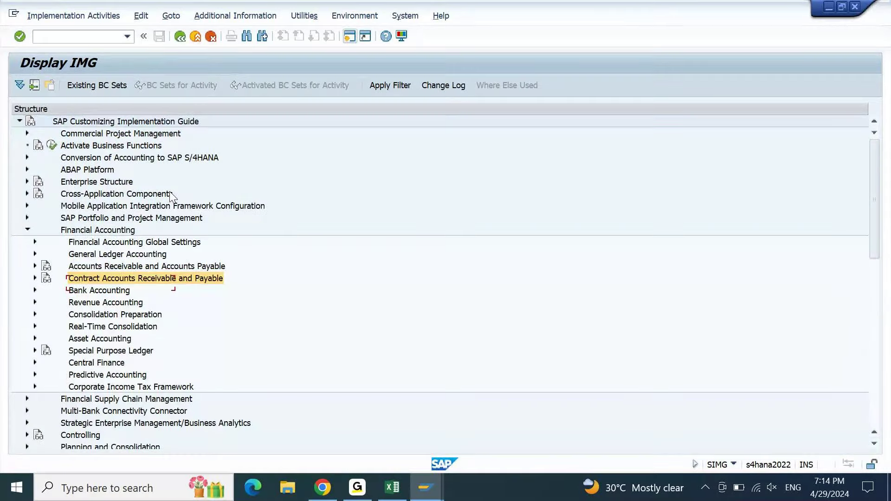
{"action": "key", "text": "Up"}
Step: Expand Accounts Receivable and Accounts Payable through Outgoing Payments down to Assign Account Symbol to Payment Methods
{"action": "key", "text": "Right"}
{"action": "key", "text": "Down"}
{"action": "key", "text": "Down"}
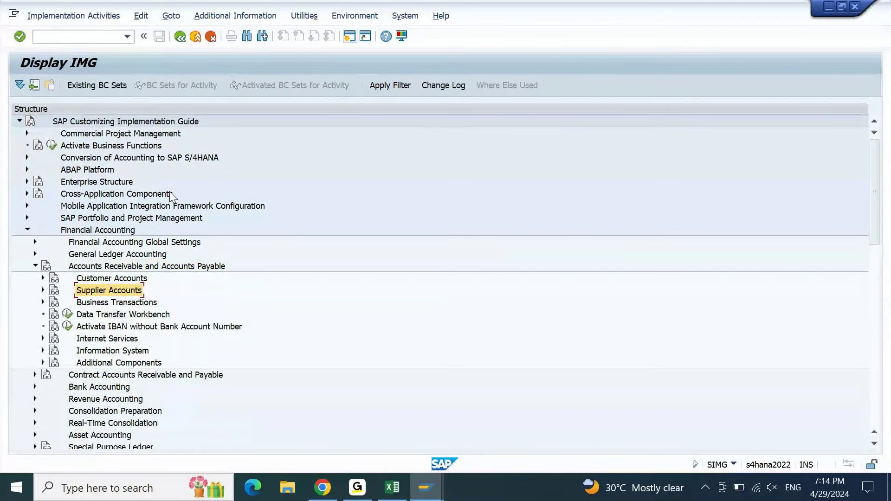
{"action": "key", "text": "Down"}
{"action": "key", "text": "Right"}
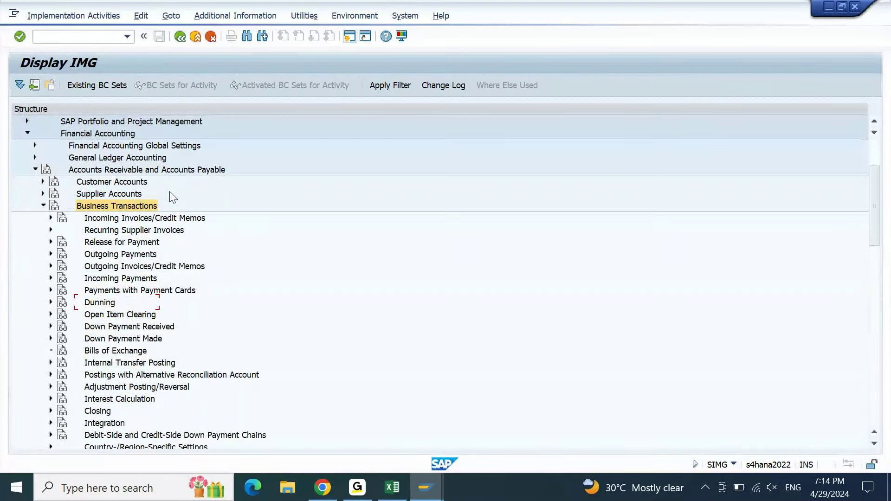
{"action": "key", "text": "Down"}
{"action": "key", "text": "Down"}
{"action": "key", "text": "Down"}
{"action": "key", "text": "Down"}
{"action": "key", "text": "Right"}
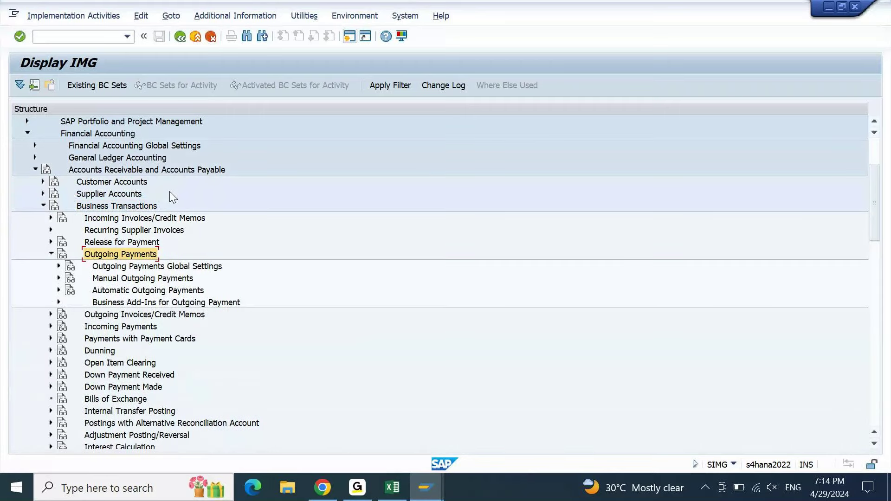
{"action": "key", "text": "Down"}
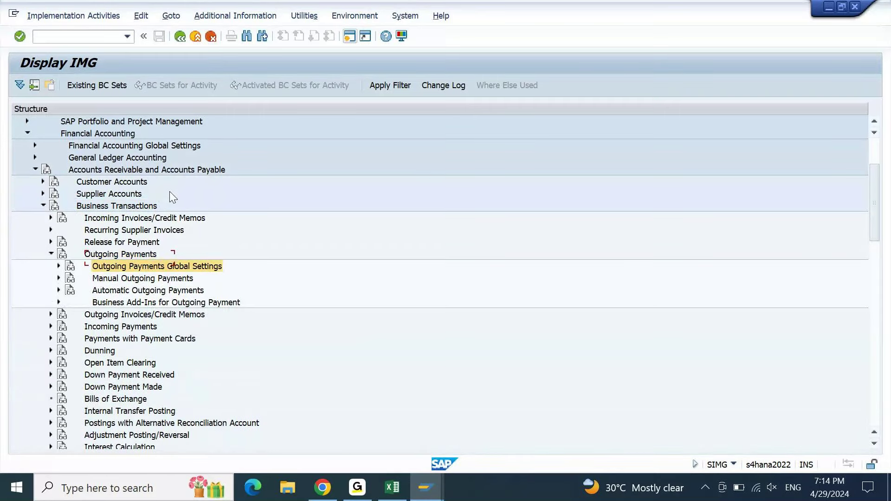
{"action": "key", "text": "Down"}
{"action": "key", "text": "Down"}
{"action": "key", "text": "Right"}
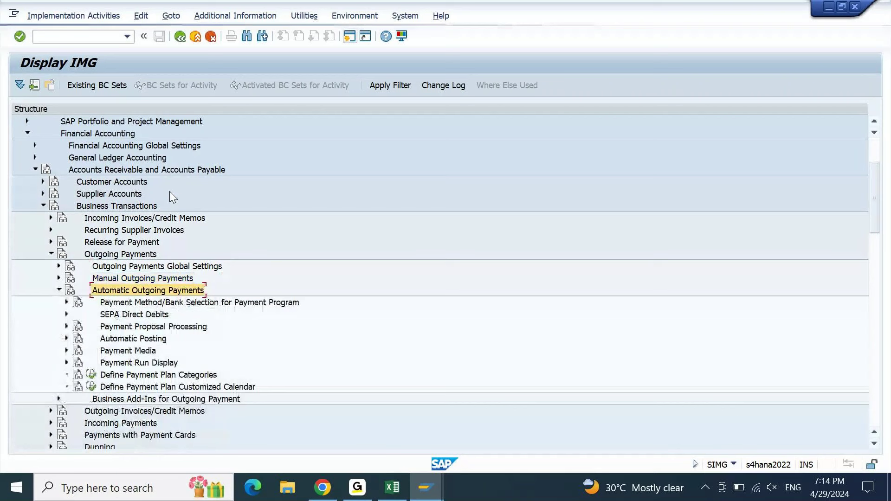
{"action": "key", "text": "Down"}
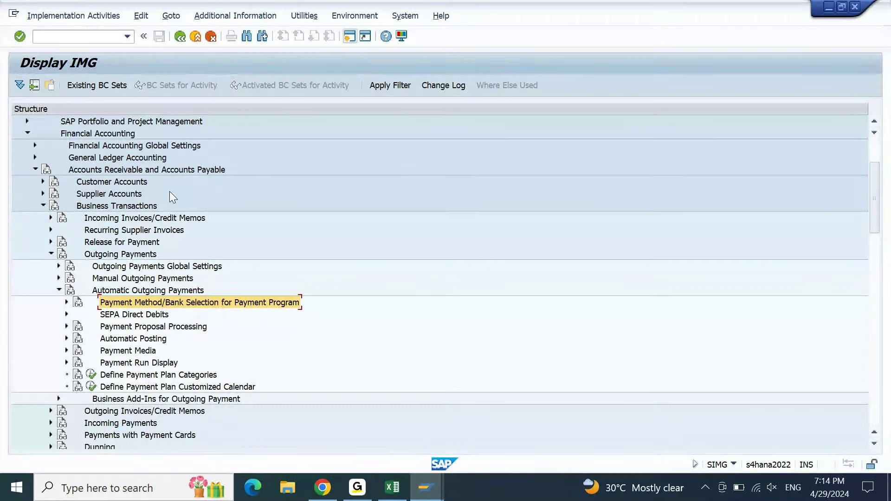
{"action": "key", "text": "Right"}
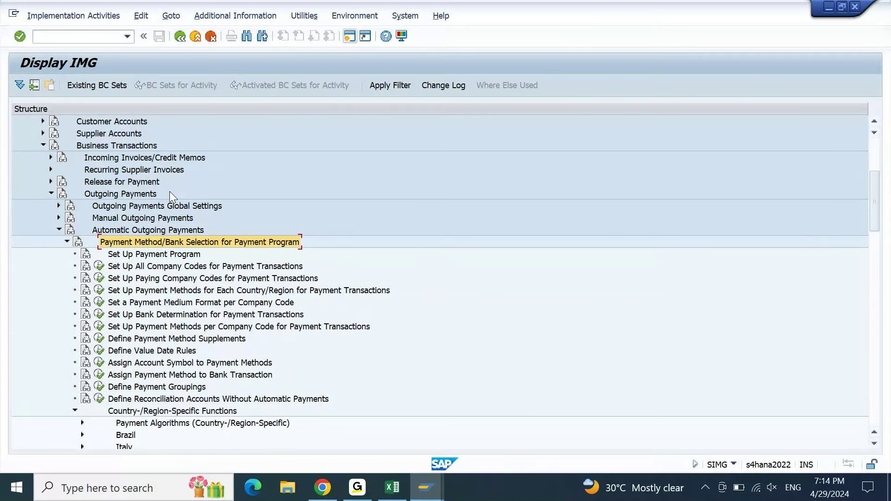
{"action": "key", "text": "Down"}
{"action": "key", "text": "Down"}
{"action": "key", "text": "Down"}
{"action": "key", "text": "Down"}
{"action": "key", "text": "Down"}
{"action": "key", "text": "Down"}
{"action": "key", "text": "Down"}
{"action": "key", "text": "Down"}
{"action": "key", "text": "Down"}
{"action": "key", "text": "Down"}
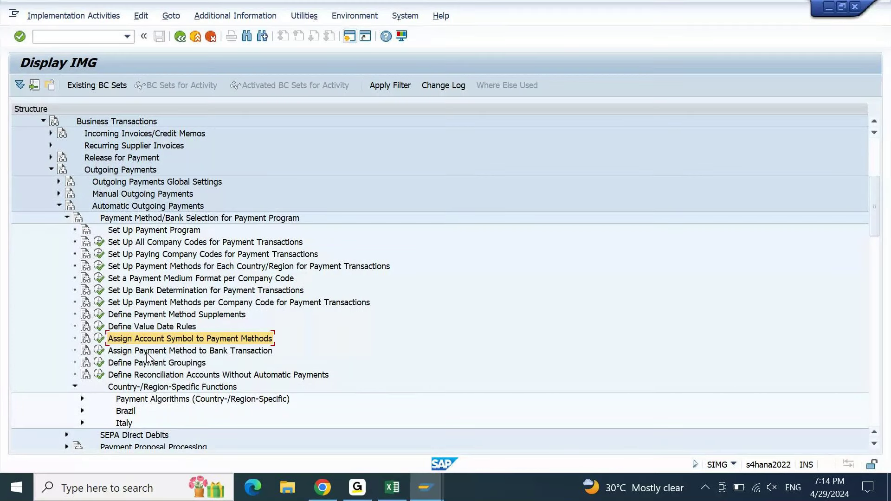
Step: Open Assign Account Symbol to Payment Methods and add a new entry with country IN
{"action": "double_click", "coordinate": [264, 341]}
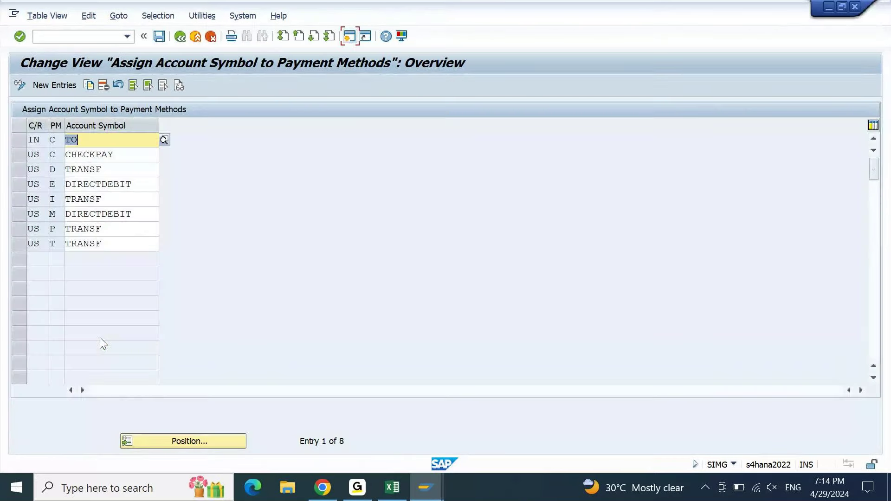
{"action": "left_click", "coordinate": [72, 89]}
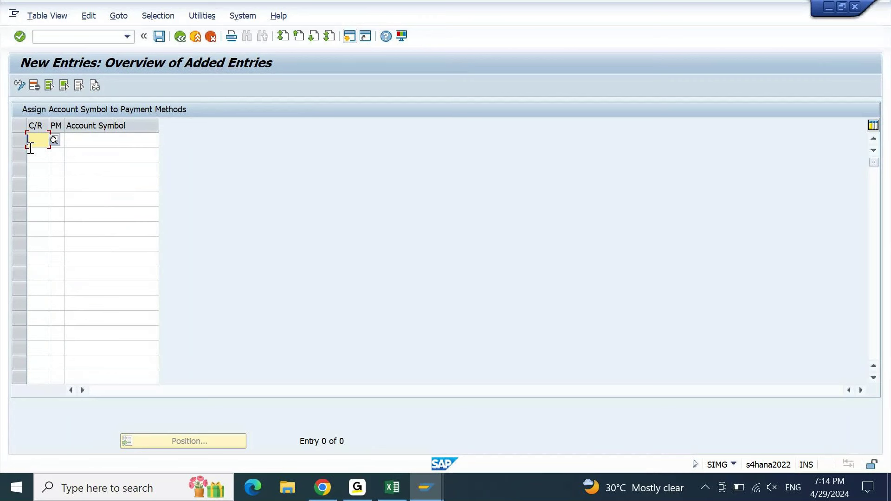
{"action": "type", "text": "IN"}
{"action": "key", "text": "Return"}
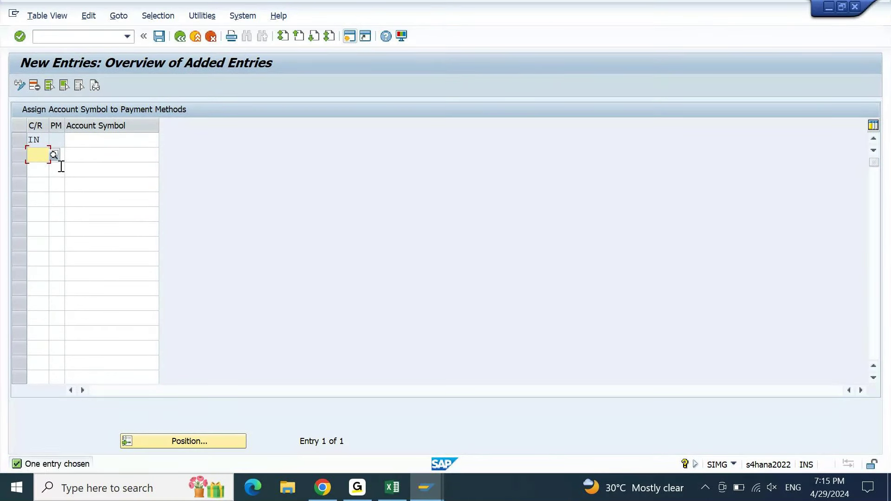
Step: Enter IN in a second row and view the available payment methods without choosing one
{"action": "type", "text": "IN"}
{"action": "key", "text": "Return"}
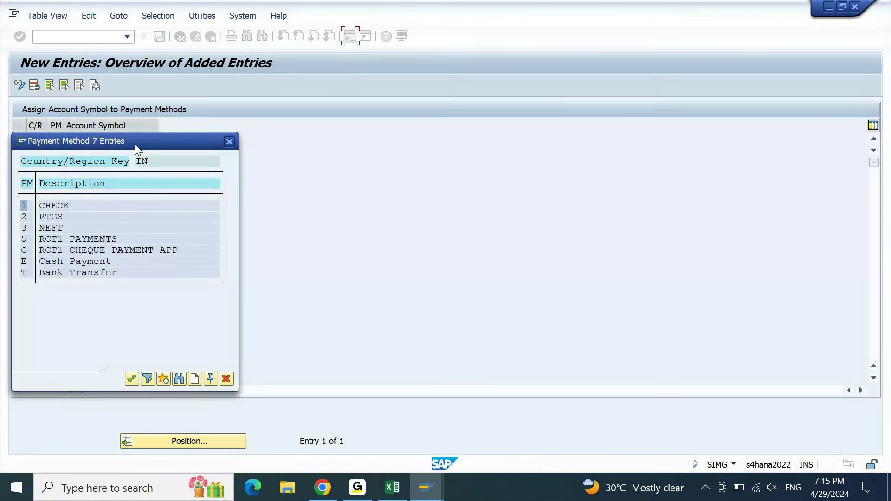
{"action": "left_click_drag", "start_coordinate": [134, 144], "coordinate": [403, 103]}
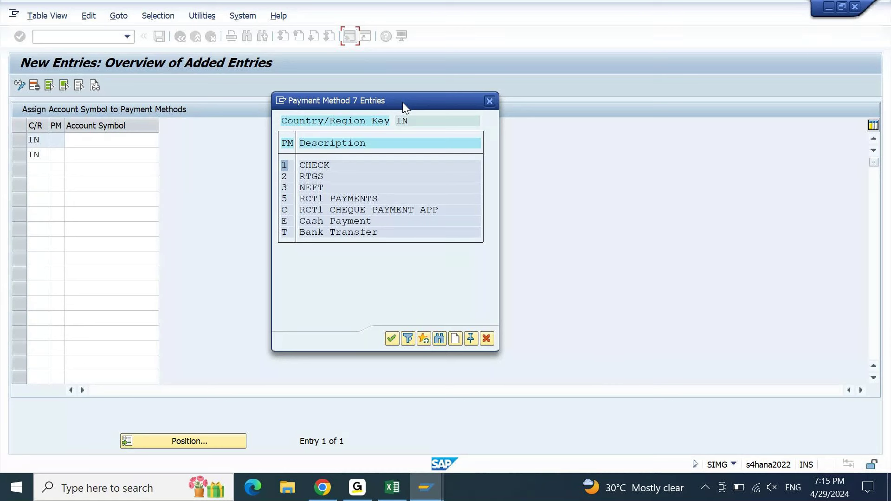
{"action": "left_click_drag", "start_coordinate": [402, 103], "coordinate": [437, 94]}
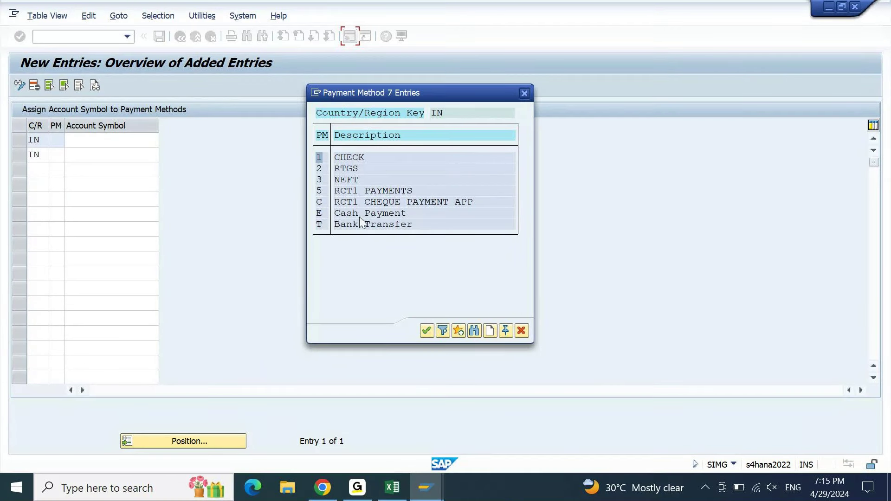
{"action": "left_click", "coordinate": [524, 93]}
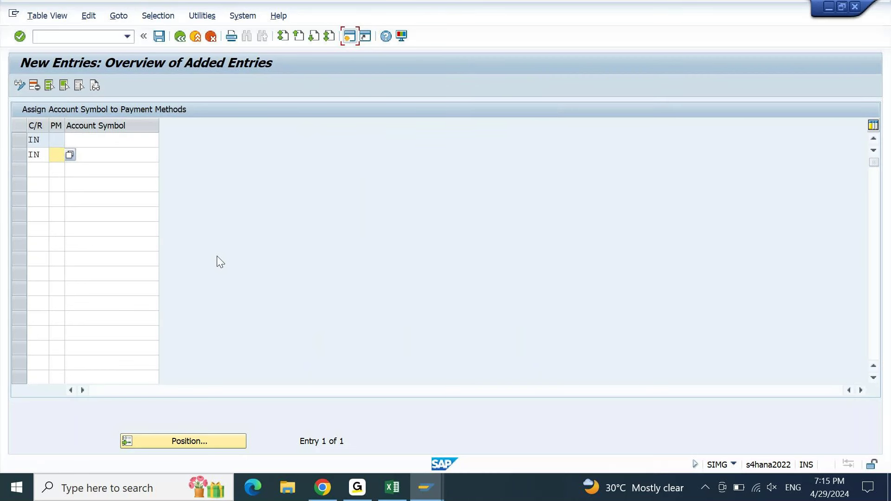
{"action": "left_click", "coordinate": [424, 488]}
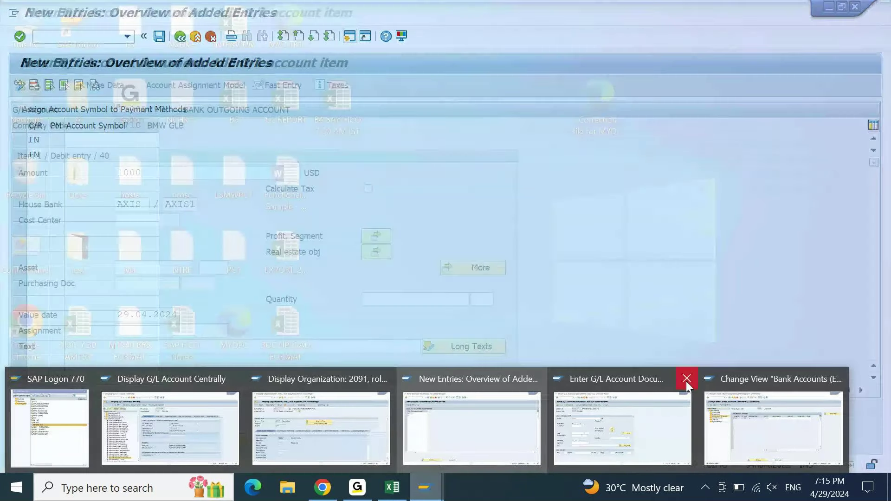
Step: Bring the G/L account document window forward, then switch to the supplier organization display
{"action": "mouse_move", "coordinate": [730, 420]}
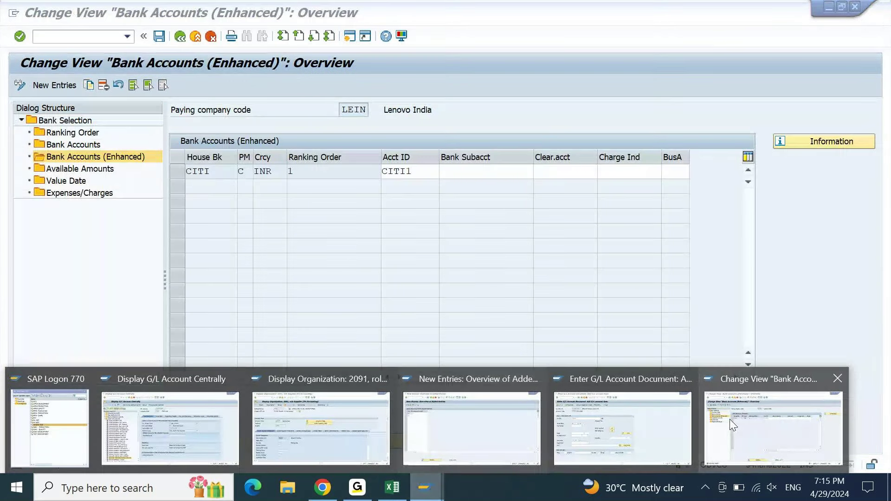
{"action": "mouse_move", "coordinate": [545, 414]}
{"action": "left_click", "coordinate": [581, 421]}
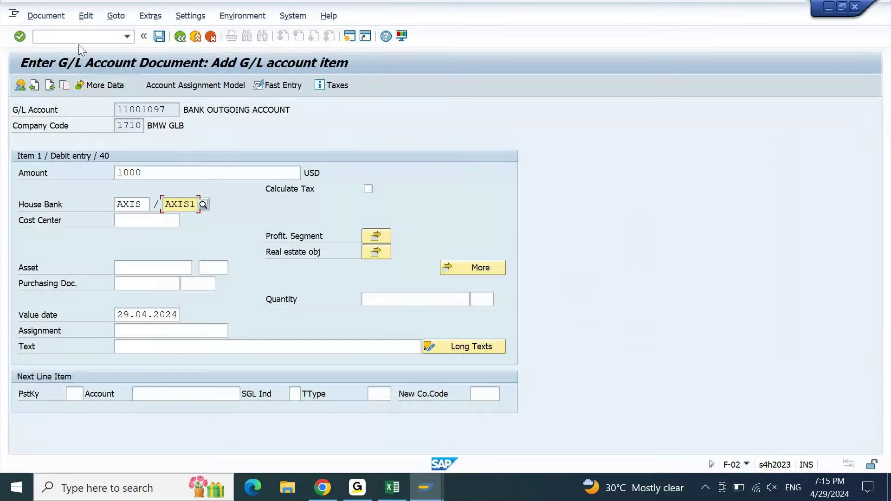
{"action": "left_click", "coordinate": [438, 491]}
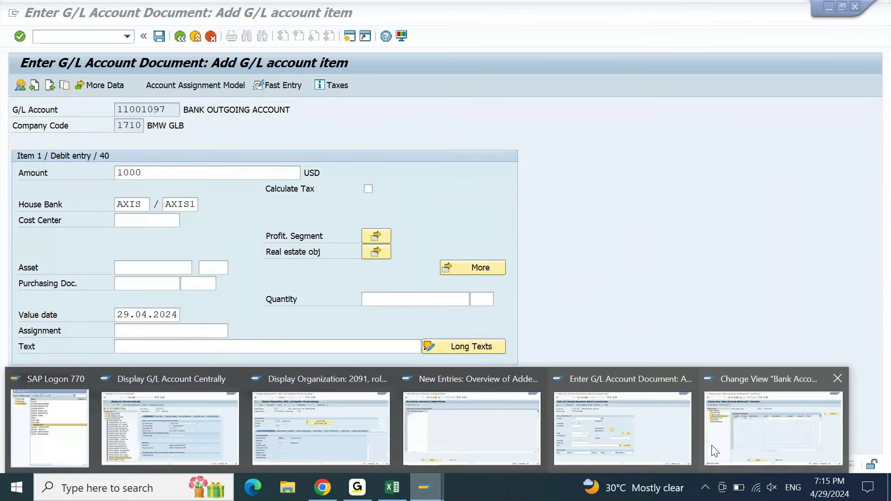
{"action": "left_click", "coordinate": [321, 427]}
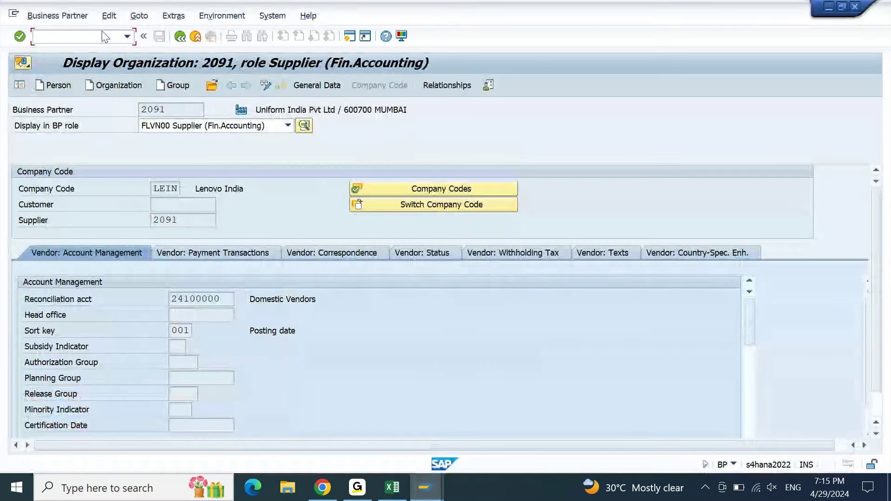
Step: Run /nf-58 and check its payment method C, house bank CITI and account ID CITI1
{"action": "type", "text": "/nf-58"}
{"action": "key", "text": "Return"}
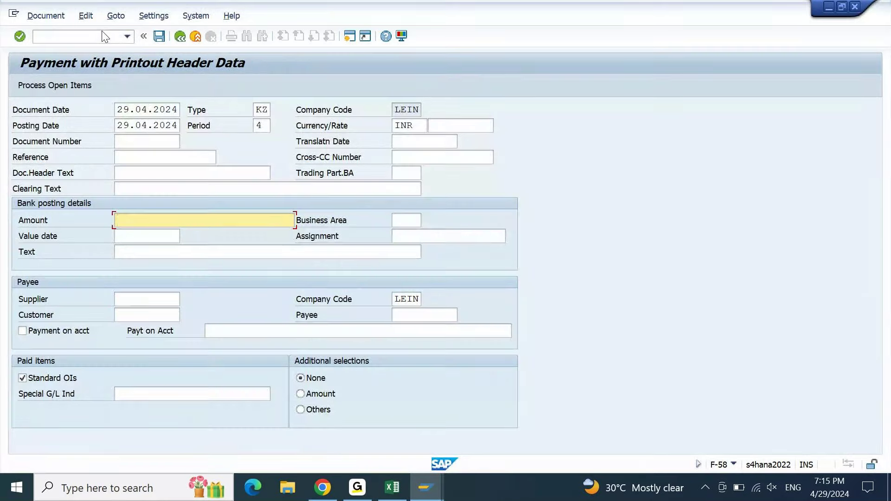
{"action": "left_click", "coordinate": [181, 37]}
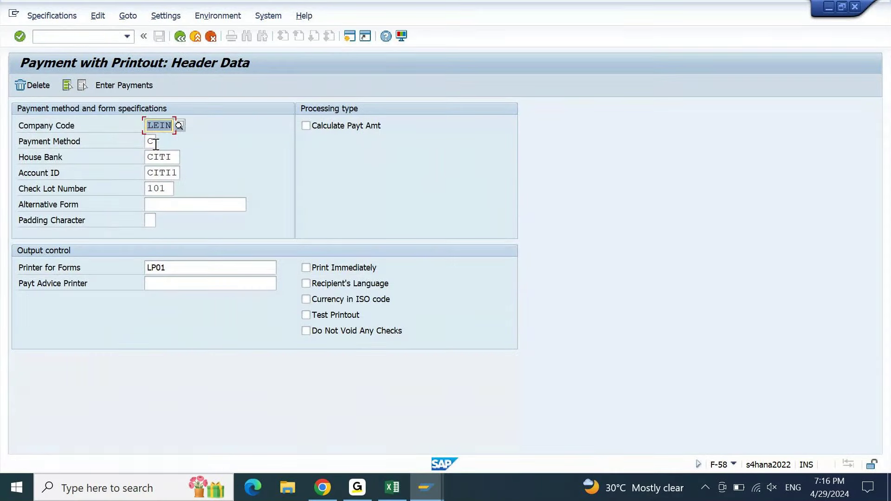
{"action": "left_click", "coordinate": [155, 143]}
{"action": "left_click", "coordinate": [158, 158]}
{"action": "left_click", "coordinate": [160, 174]}
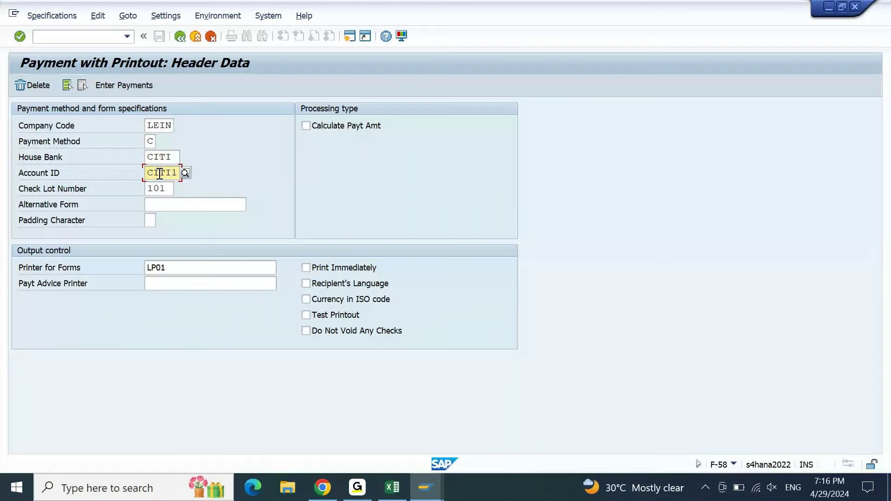
{"action": "left_click", "coordinate": [149, 141]}
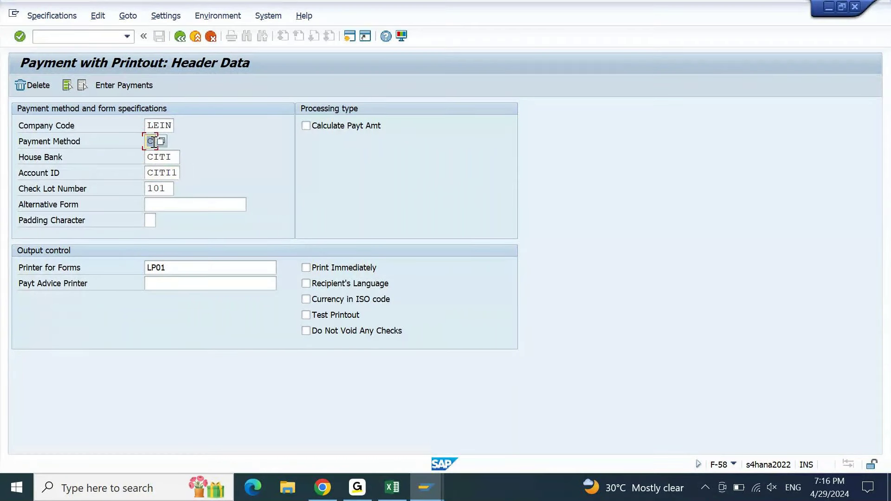
Step: Go through the LEIN bank accounts and new account symbol entries, then return to the G/L document window
{"action": "left_click", "coordinate": [426, 489]}
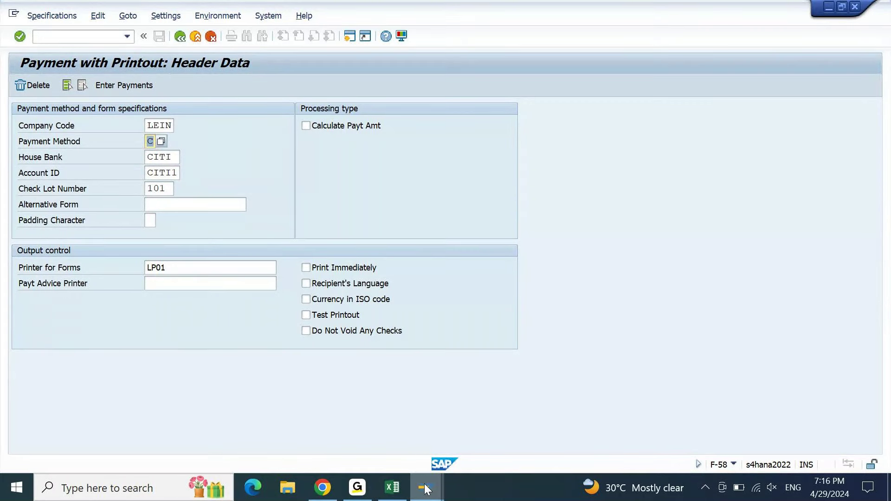
{"action": "left_click", "coordinate": [802, 447]}
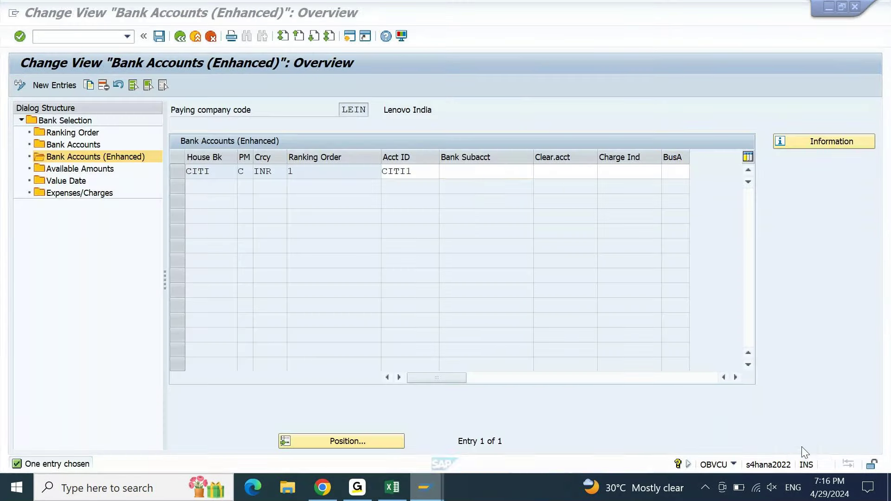
{"action": "left_click", "coordinate": [426, 488]}
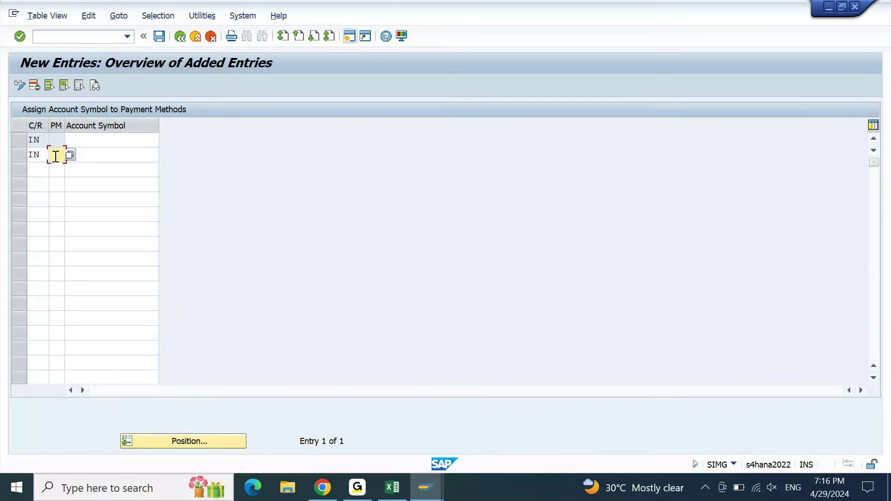
{"action": "left_click", "coordinate": [90, 155]}
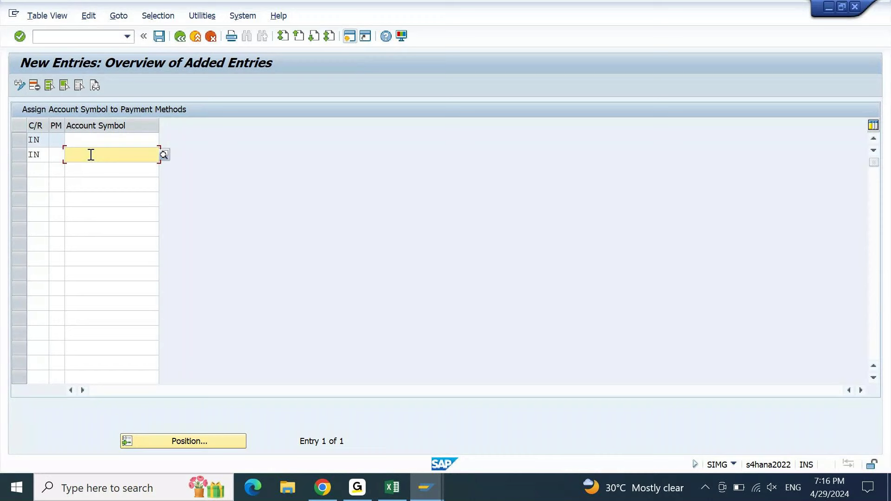
{"action": "mouse_move", "coordinate": [441, 492]}
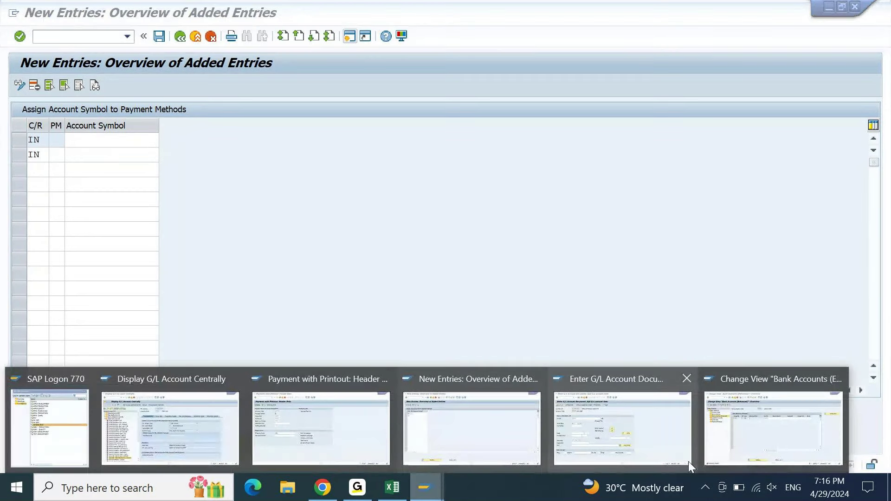
{"action": "mouse_move", "coordinate": [757, 441]}
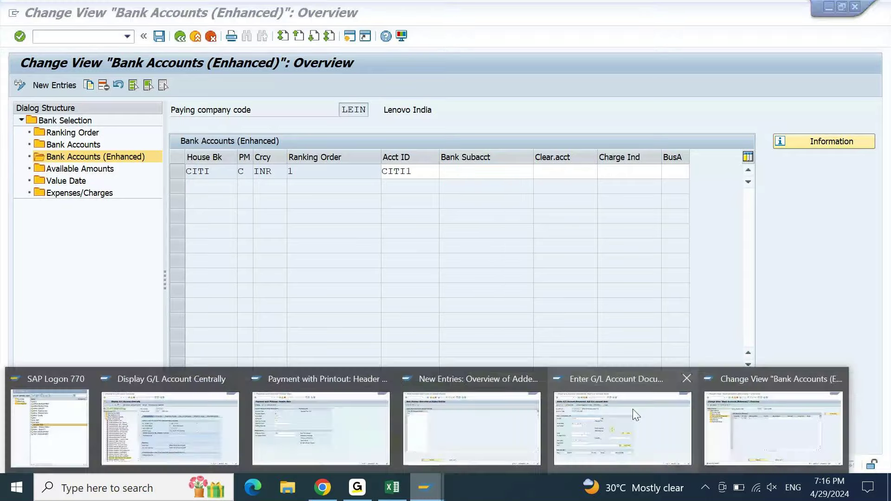
{"action": "left_click", "coordinate": [636, 415]}
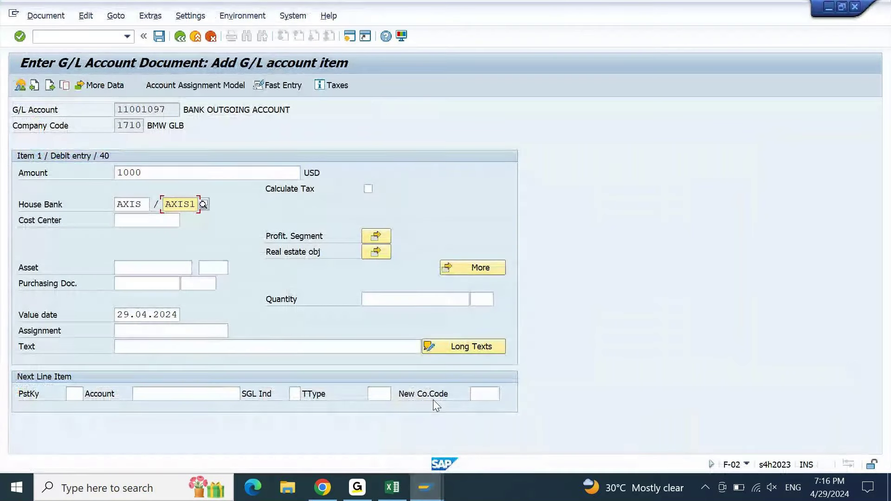